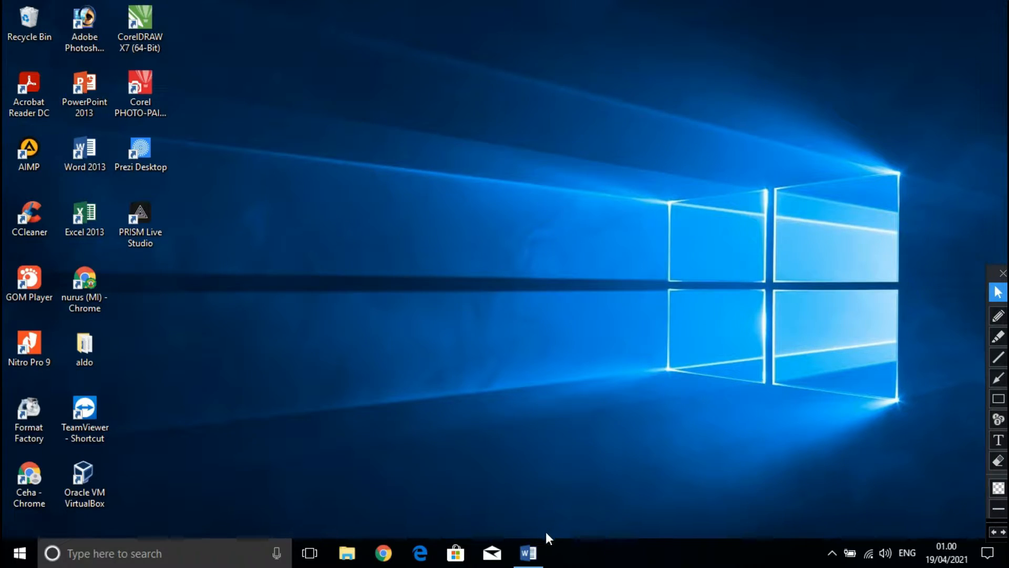
# Switch to the open Word document and view the picture of the older Word 2007 window at the start of the page.
pyautogui.click(530, 553)
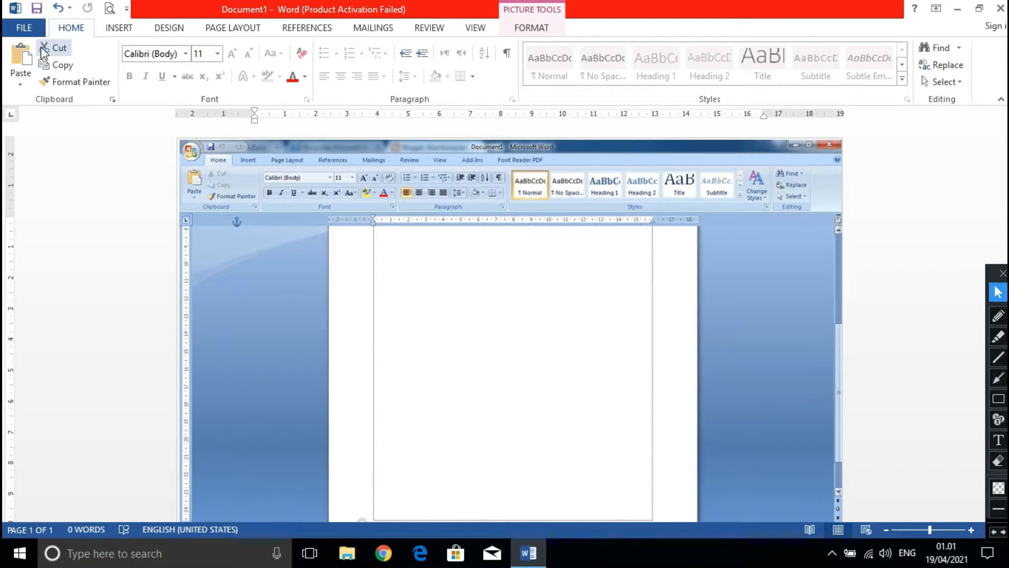
pyautogui.moveTo(182, 137); pyautogui.dragTo(131, 138)
pyautogui.scroll(1, 132, 138)
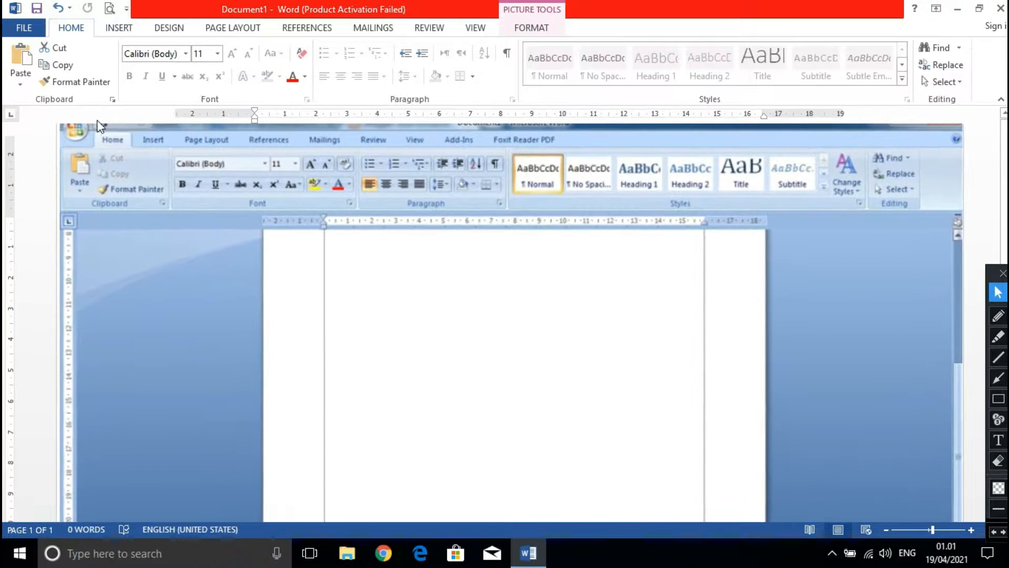
pyautogui.scroll(1, 77, 150)
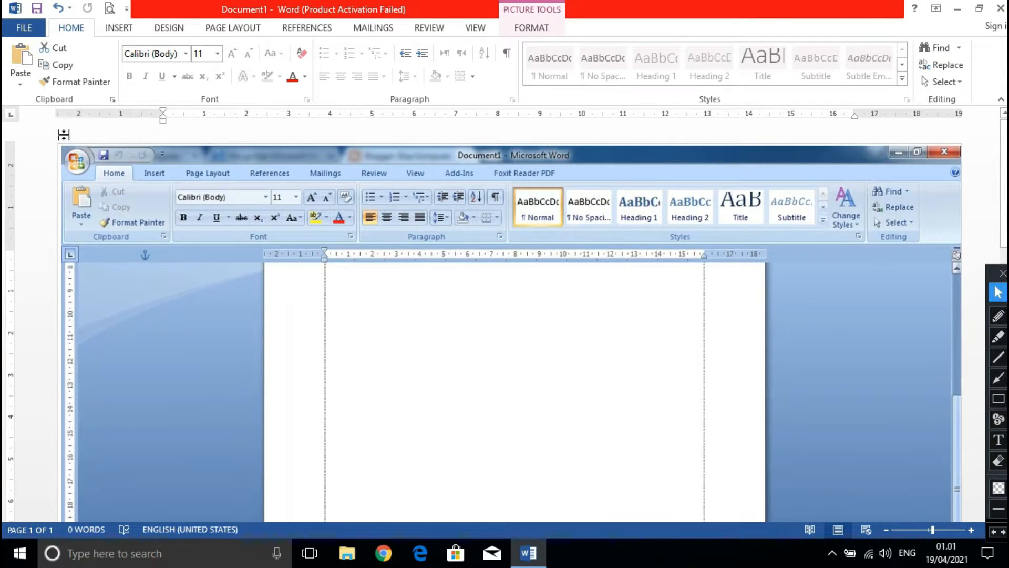
pyautogui.scroll(2, 70, 160)
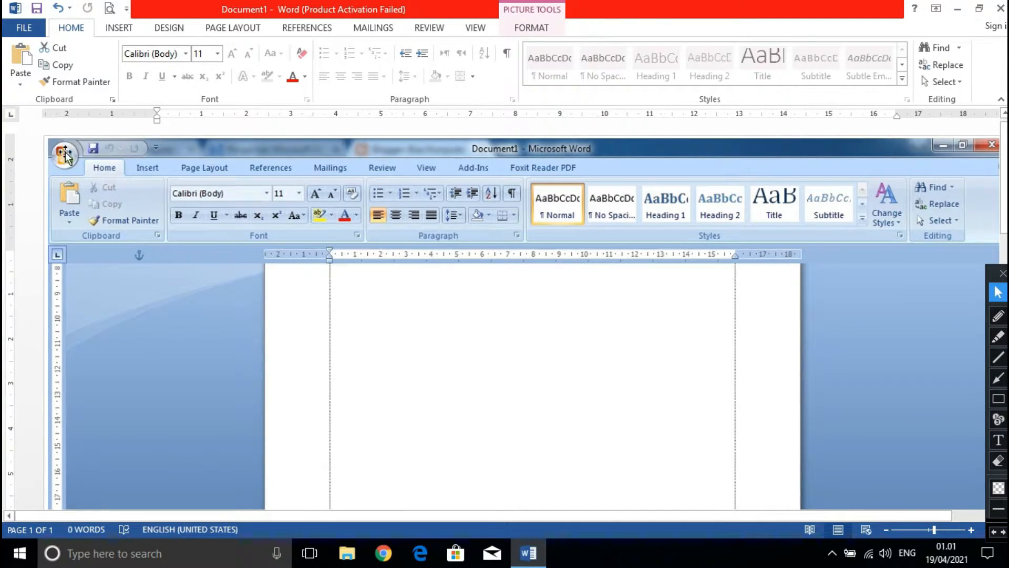
# Examine the picture of the Office button menu below the Word 2007 window, from New down to Close.
pyautogui.scroll(-7, 149, 192)
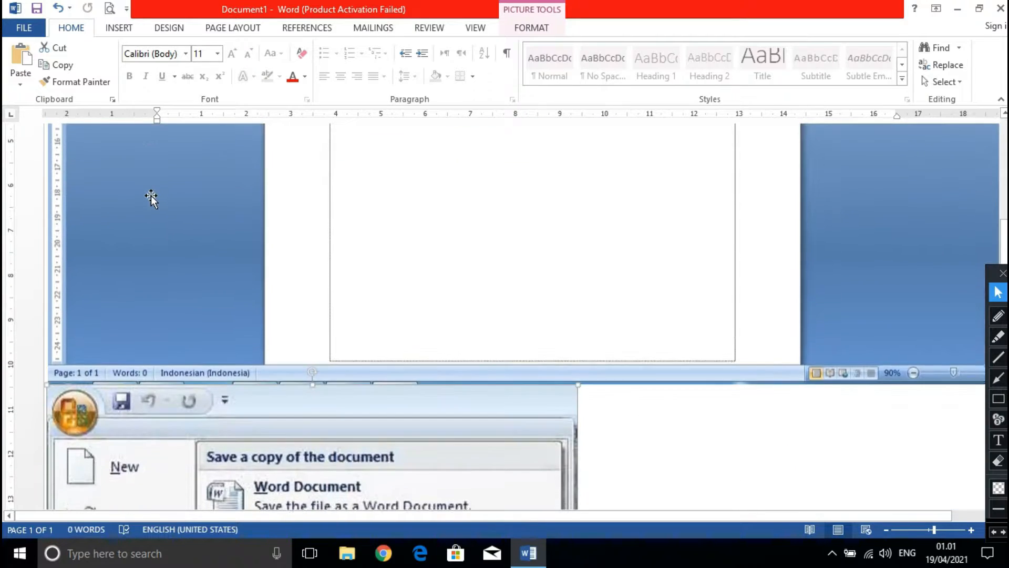
pyautogui.scroll(-4, 151, 198)
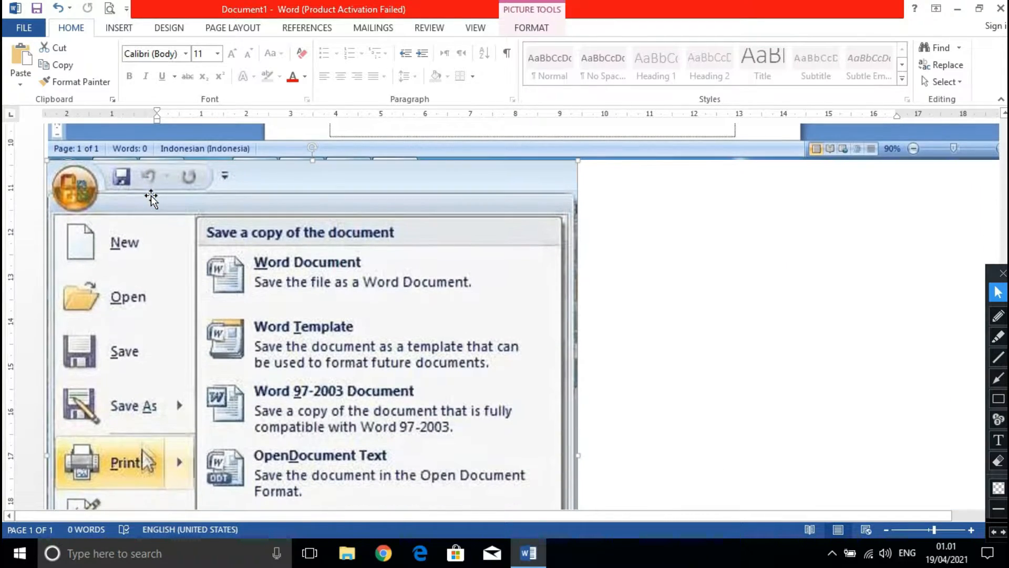
pyautogui.scroll(-3, 153, 194)
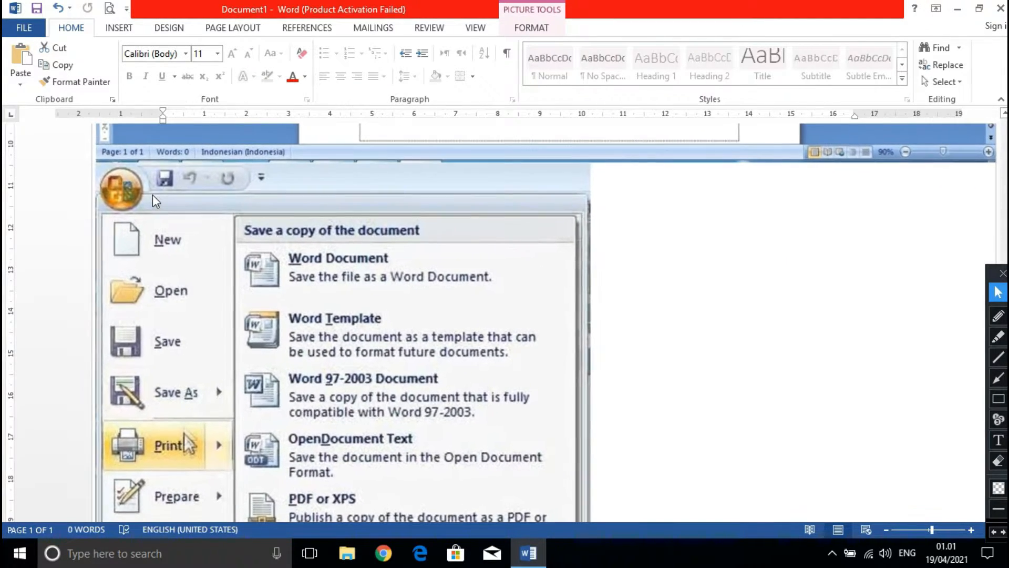
pyautogui.scroll(-1, 154, 194)
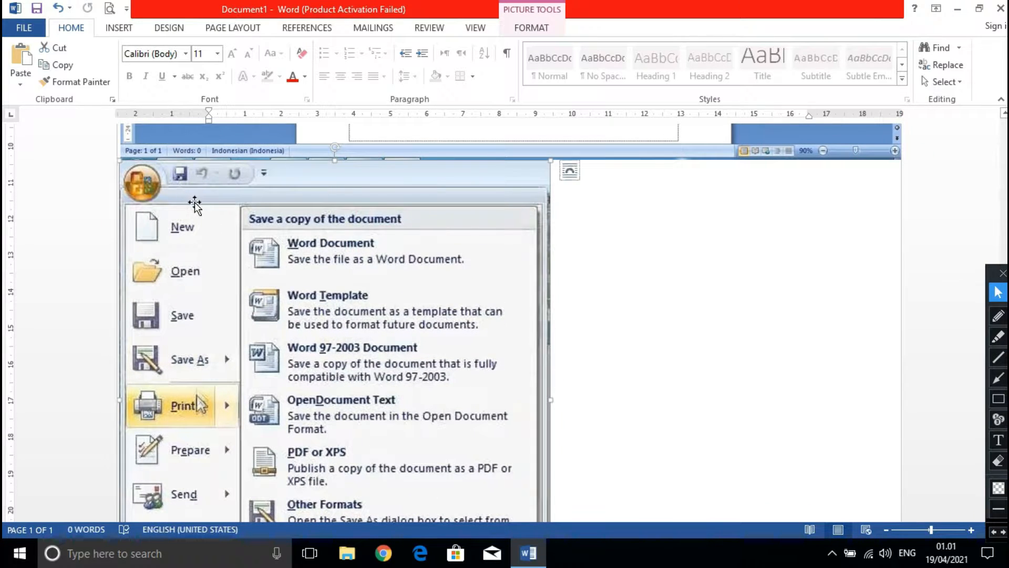
pyautogui.scroll(-2, 195, 204)
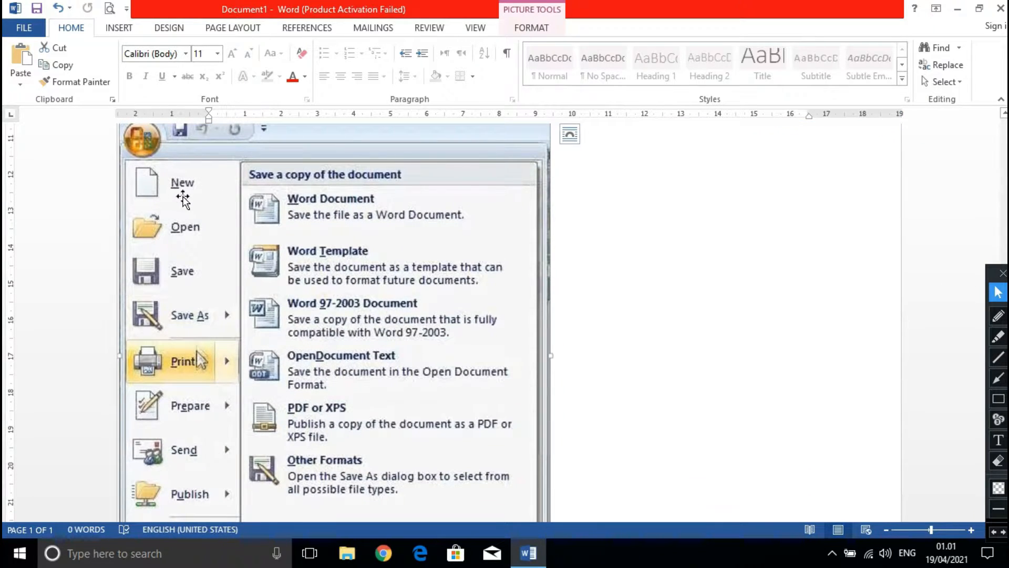
pyautogui.scroll(-1, 192, 273)
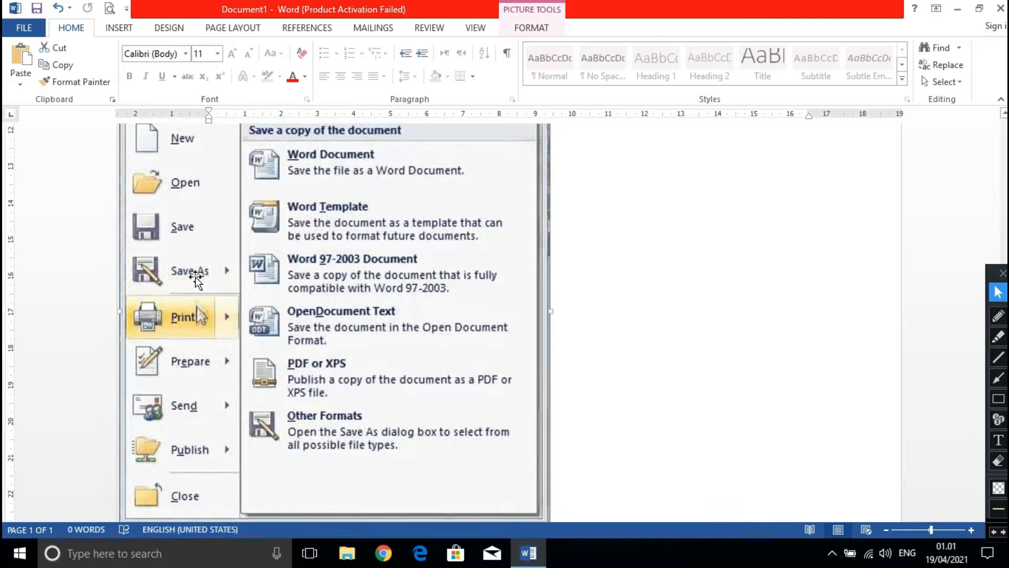
pyautogui.scroll(-1, 175, 358)
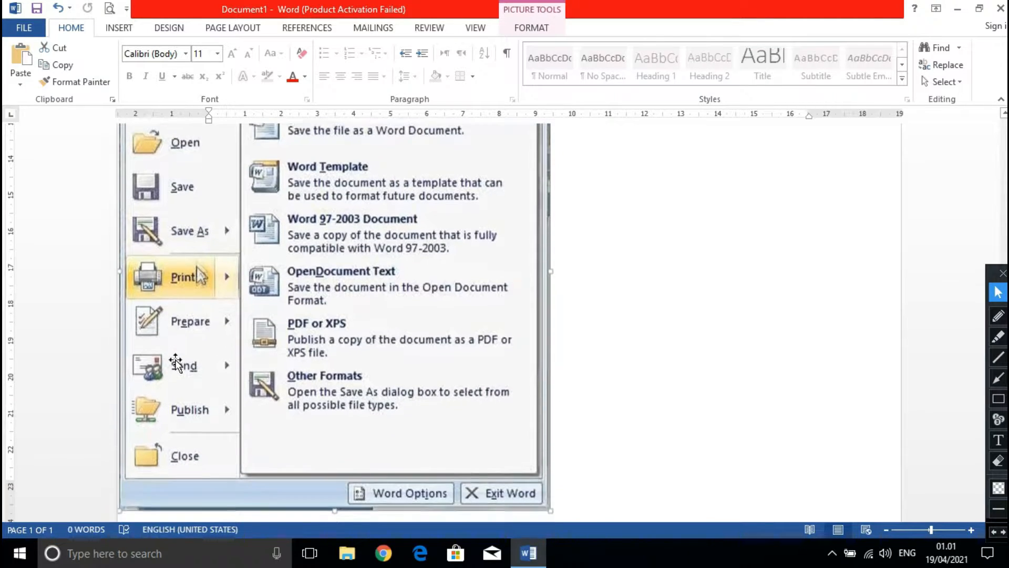
pyautogui.scroll(1, 175, 359)
pyautogui.scroll(3, 176, 362)
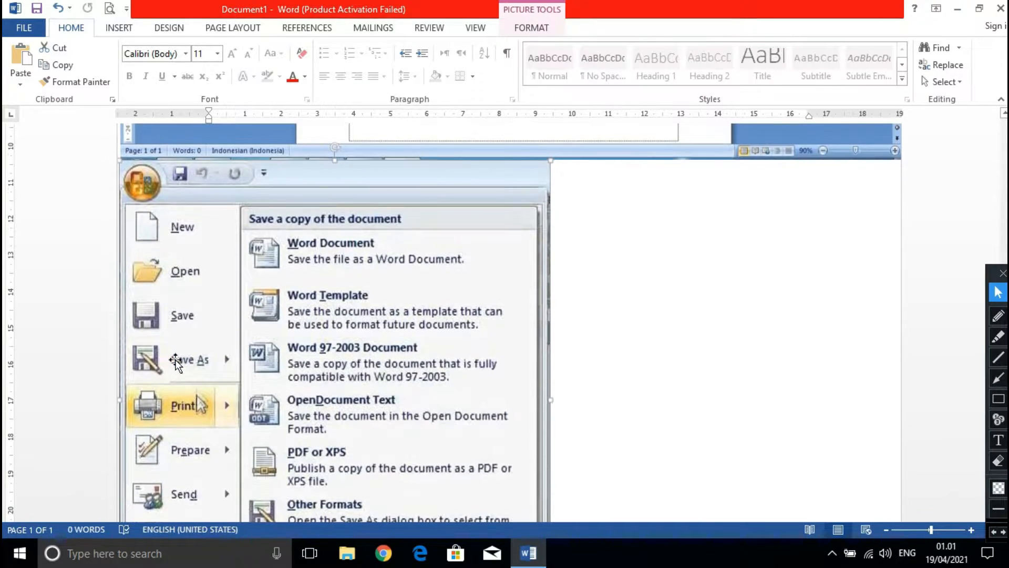
pyautogui.scroll(-2, 176, 363)
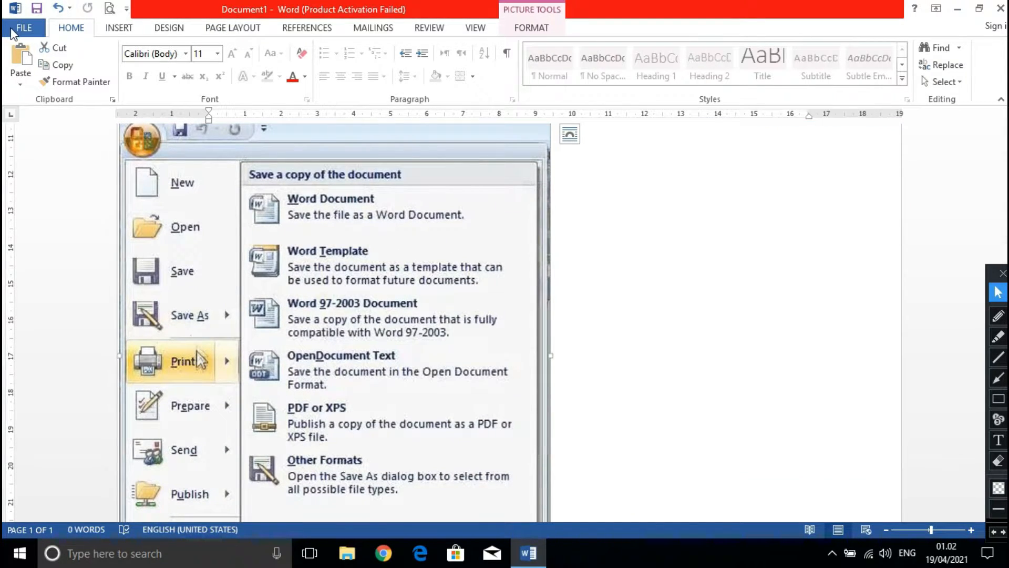
# View the document's file commands including the Export options, and return to the document.
pyautogui.click(34, 28)
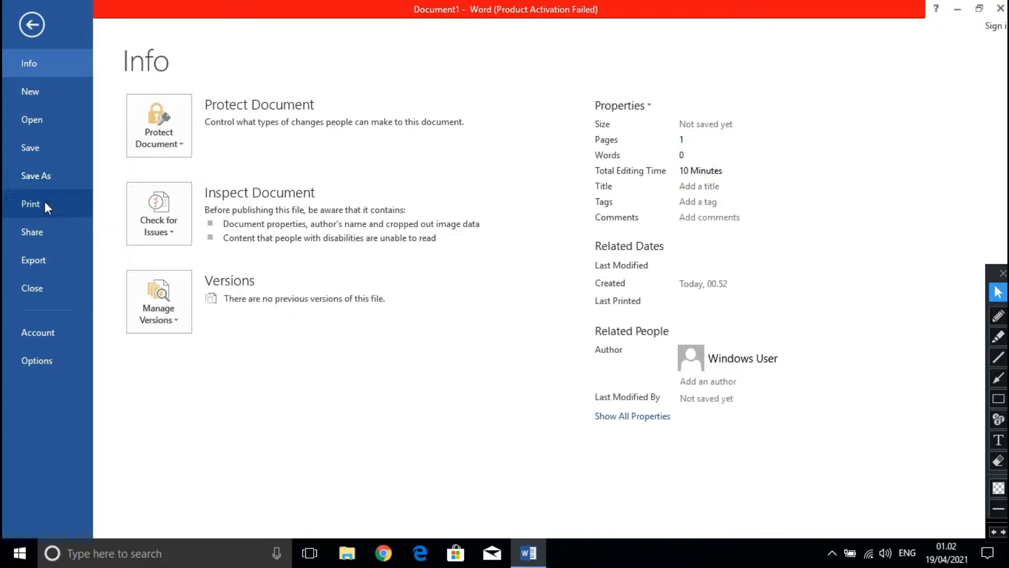
pyautogui.click(41, 268)
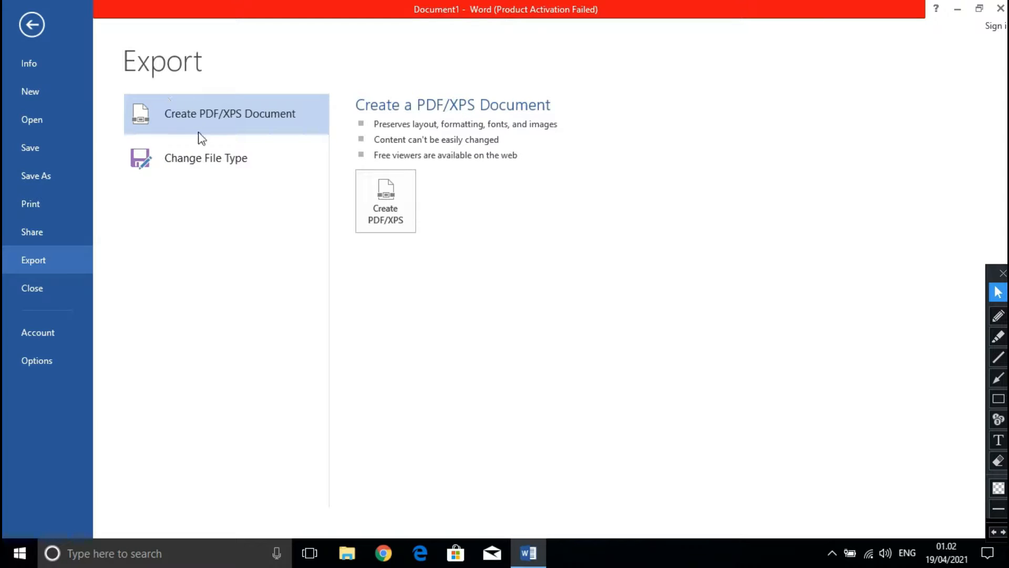
pyautogui.click(40, 18)
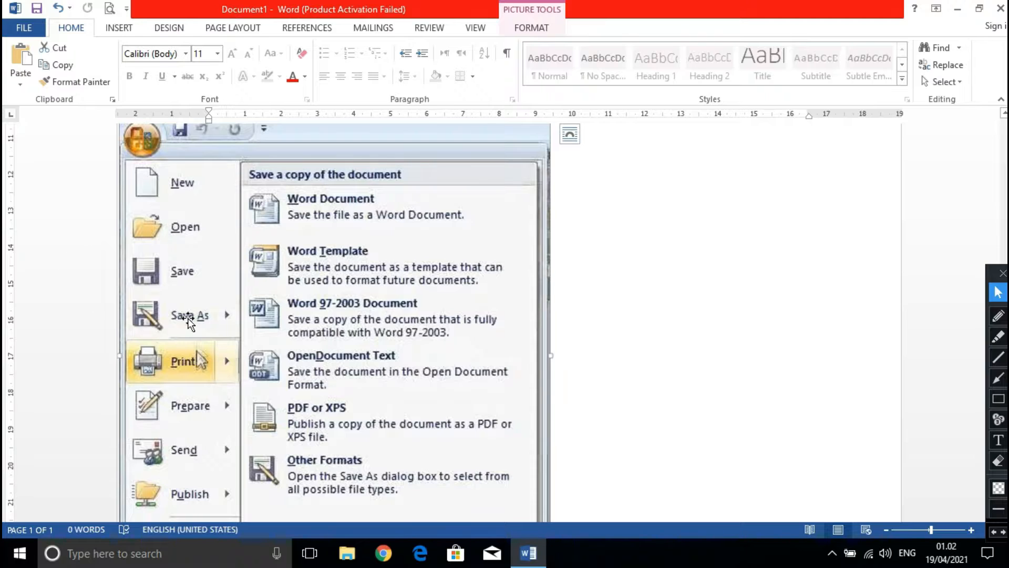
# Circle the Office button in the Word 2007 picture and the current window's FILE tab with the red annotation pen.
pyautogui.scroll(2, 276, 276)
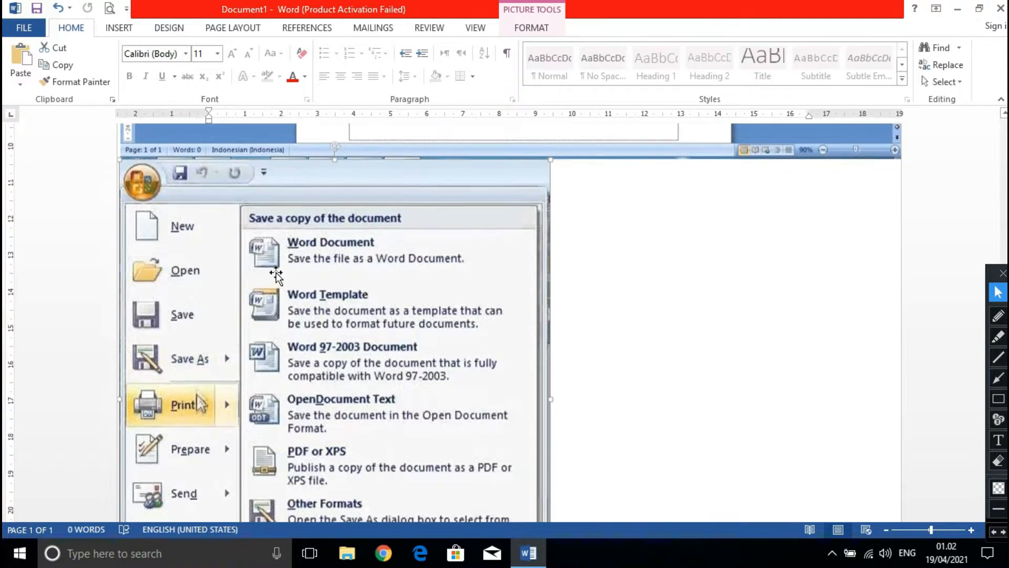
pyautogui.scroll(10, 276, 273)
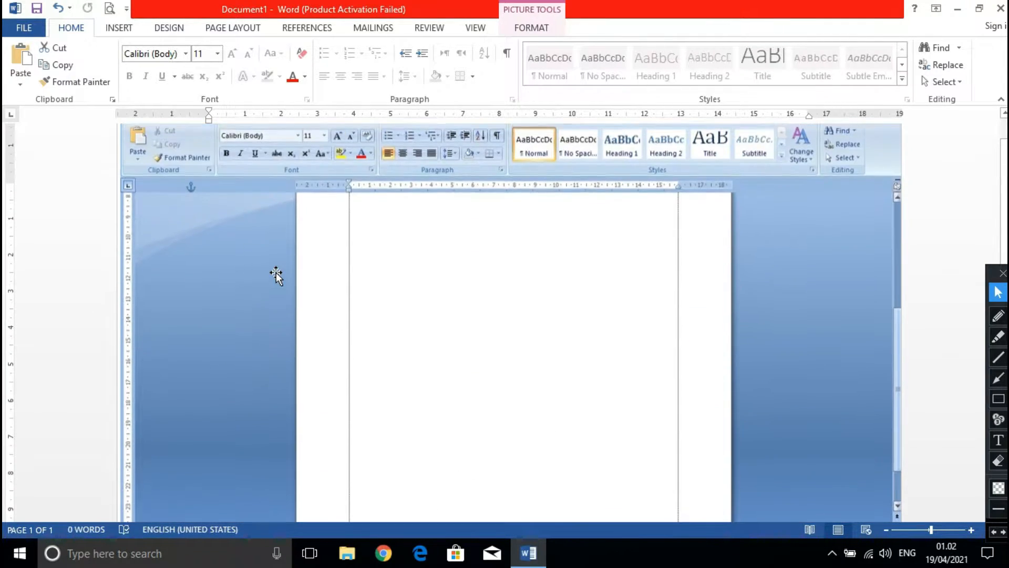
pyautogui.scroll(2, 276, 272)
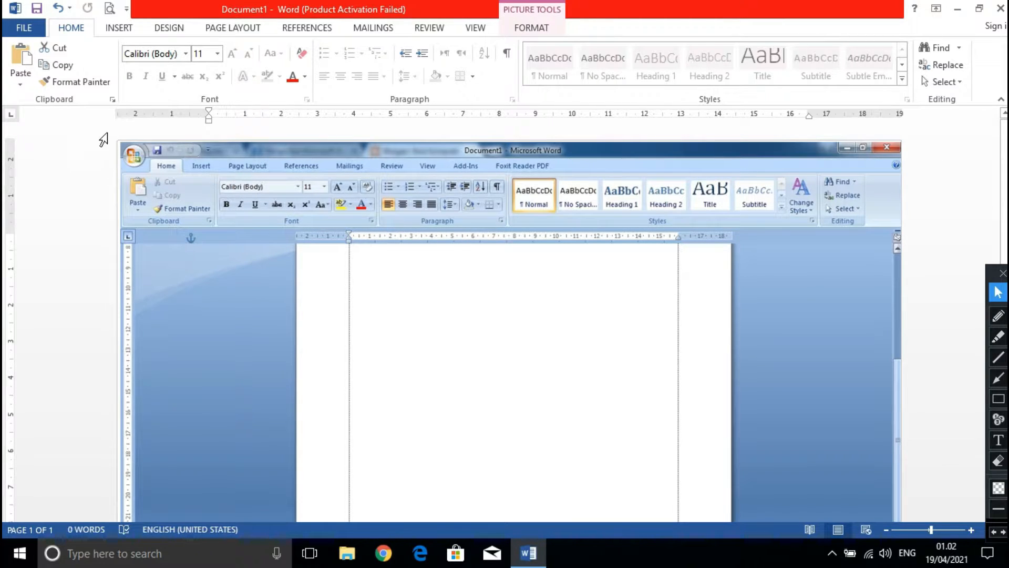
pyautogui.scroll(1, 119, 132)
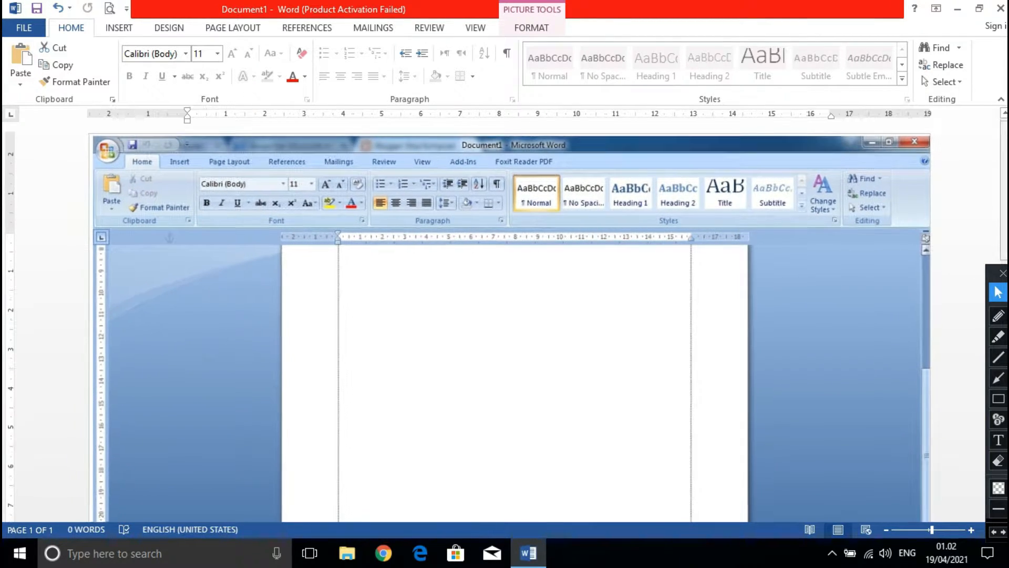
pyautogui.click(999, 316)
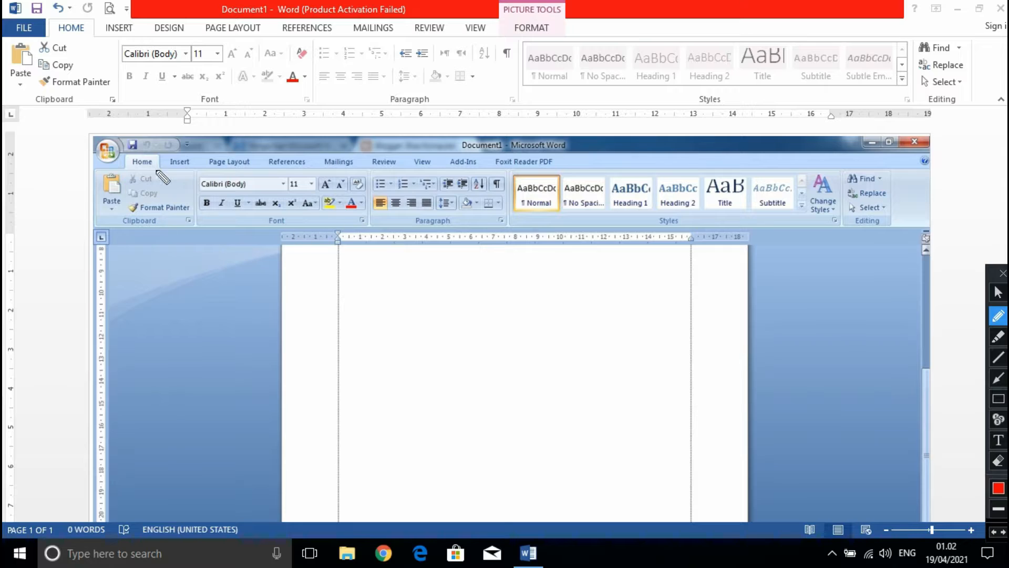
pyautogui.moveTo(96, 129)
pyautogui.mouseDown()
pyautogui.moveTo(79, 157)
pyautogui.moveTo(100, 178)
pyautogui.moveTo(129, 155)
pyautogui.mouseUp()
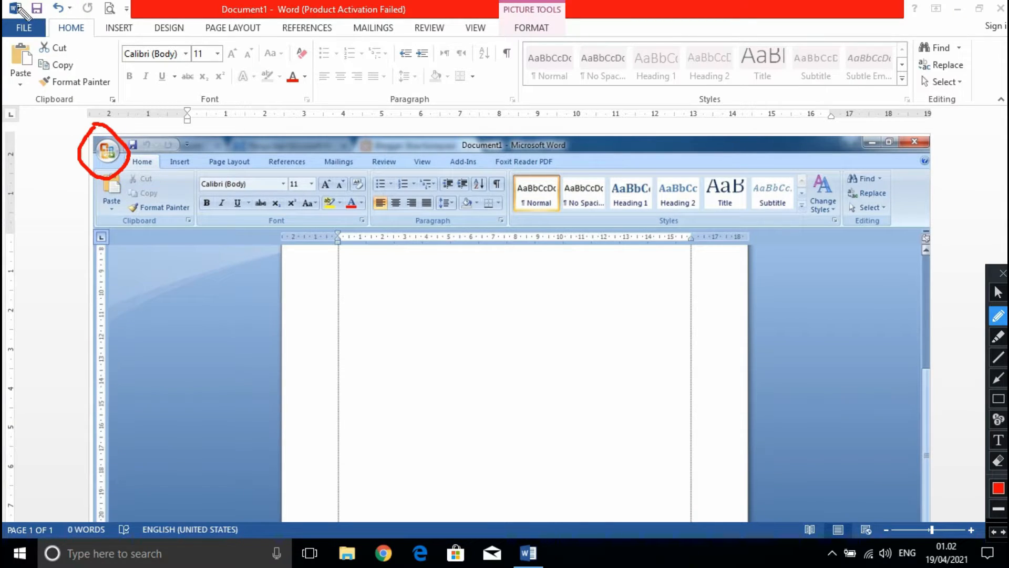
pyautogui.moveTo(32, 11)
pyautogui.mouseDown()
pyautogui.moveTo(18, 4)
pyautogui.moveTo(5, 24)
pyautogui.moveTo(8, 52)
pyautogui.moveTo(29, 57)
pyautogui.moveTo(51, 43)
pyautogui.mouseUp()
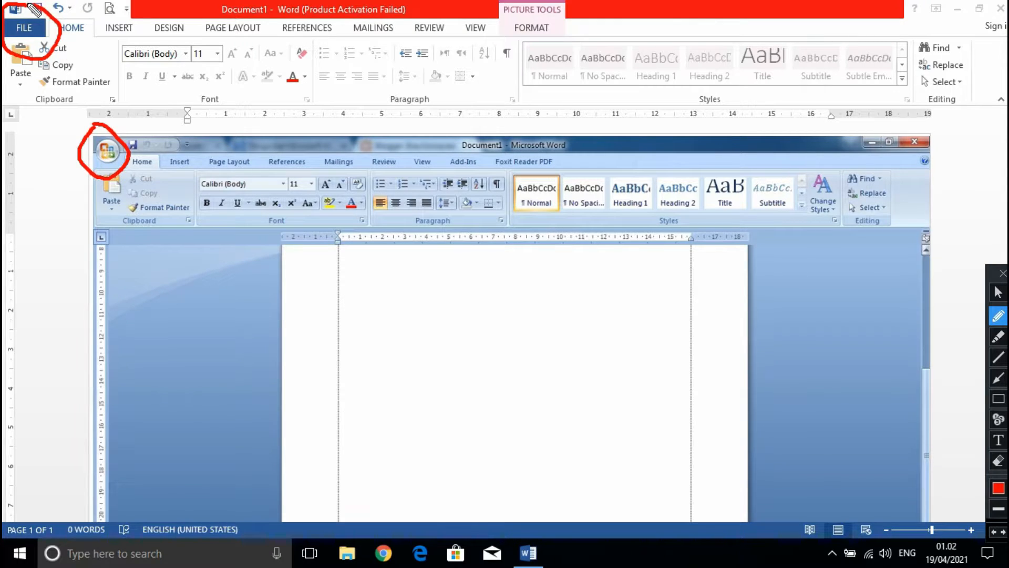
pyautogui.click(996, 290)
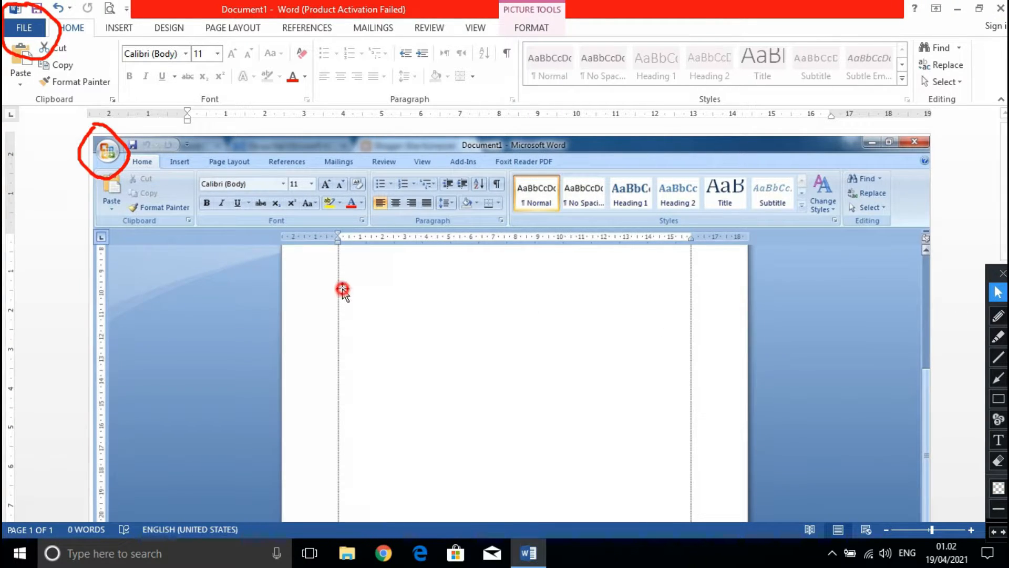
# Erase the red circles around the Office button and the FILE tab.
pyautogui.click(119, 170)
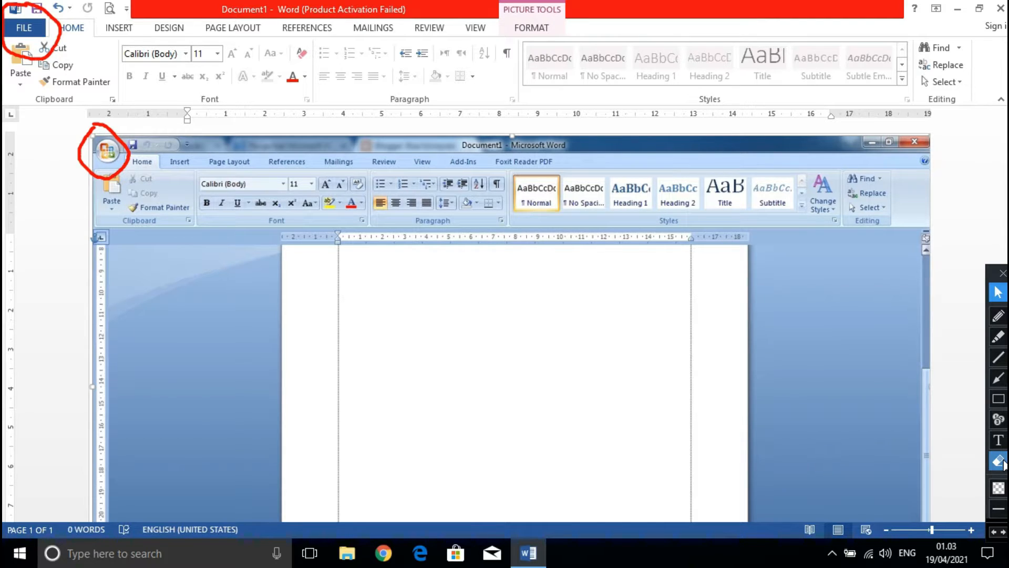
pyautogui.click(1001, 461)
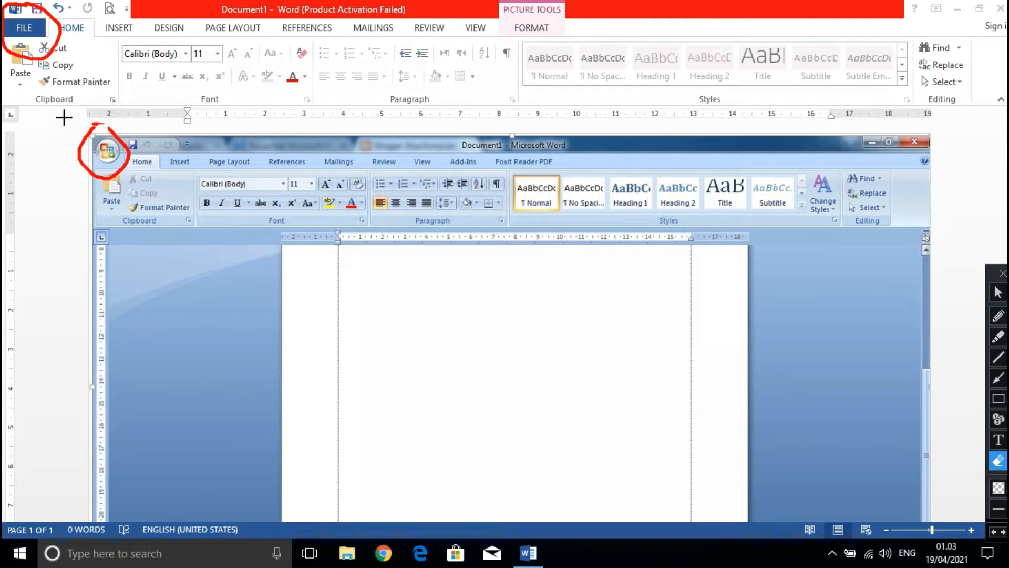
pyautogui.click(126, 159)
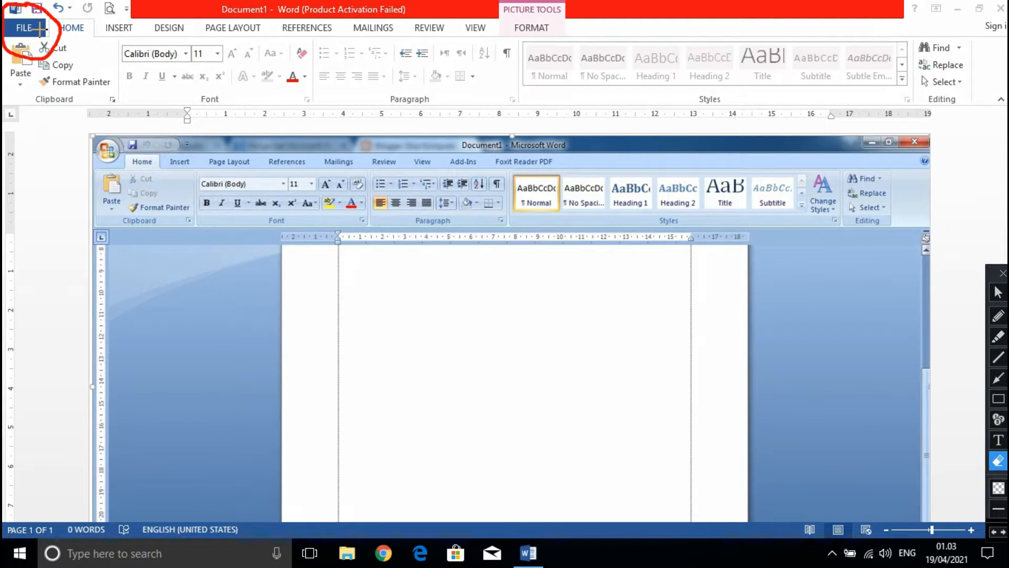
pyautogui.moveTo(82, 67)
pyautogui.mouseDown()
pyautogui.moveTo(26, 8)
pyautogui.moveTo(9, 8)
pyautogui.mouseUp()
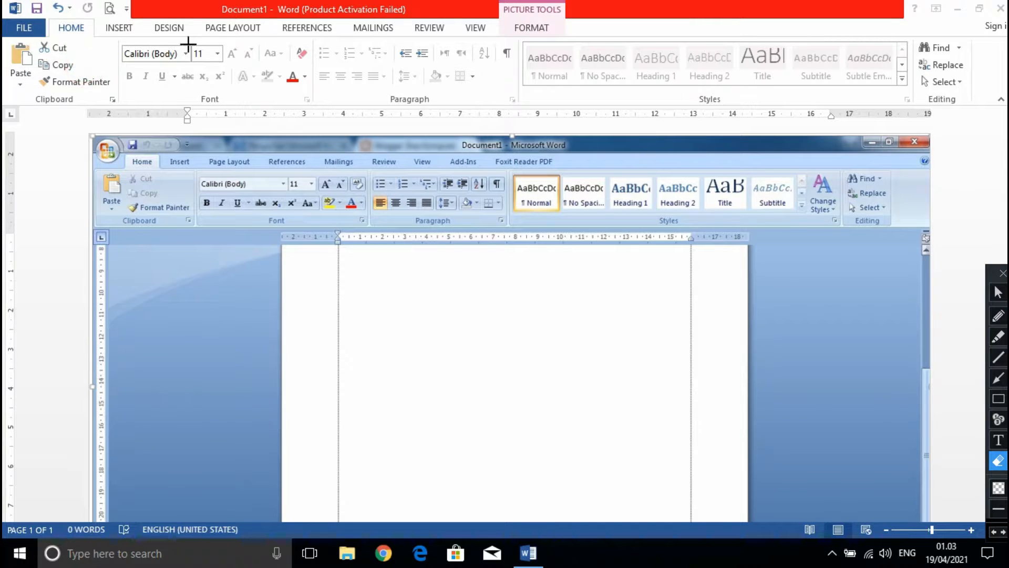
# Circle the Quick Access Toolbar in red, both in the Word 2007 picture and in the current window.
pyautogui.click(998, 316)
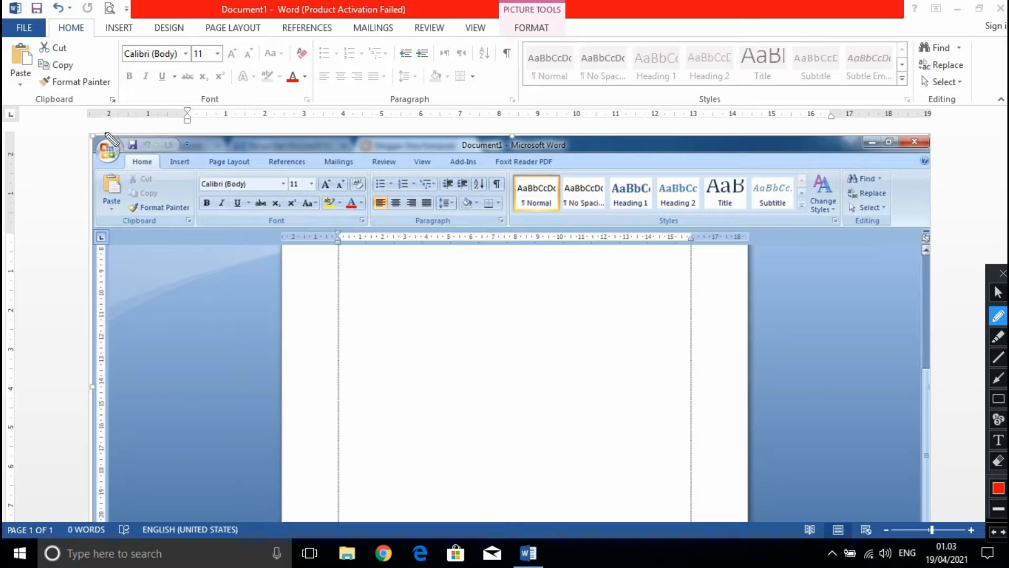
pyautogui.moveTo(115, 128)
pyautogui.mouseDown()
pyautogui.moveTo(119, 149)
pyautogui.moveTo(136, 158)
pyautogui.moveTo(195, 149)
pyautogui.moveTo(155, 128)
pyautogui.moveTo(135, 131)
pyautogui.mouseUp()
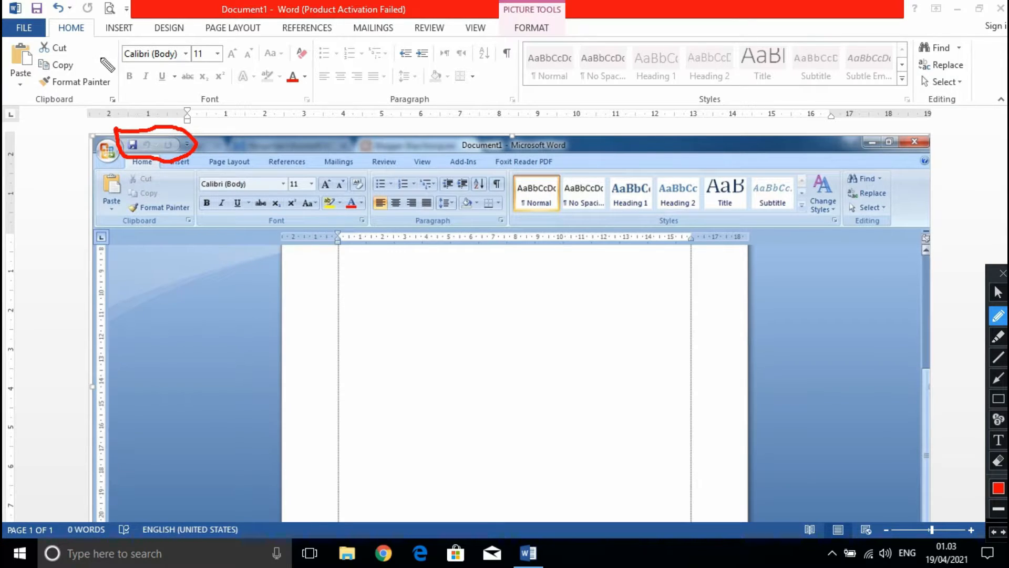
pyautogui.moveTo(4, 32); pyautogui.dragTo(142, 19)
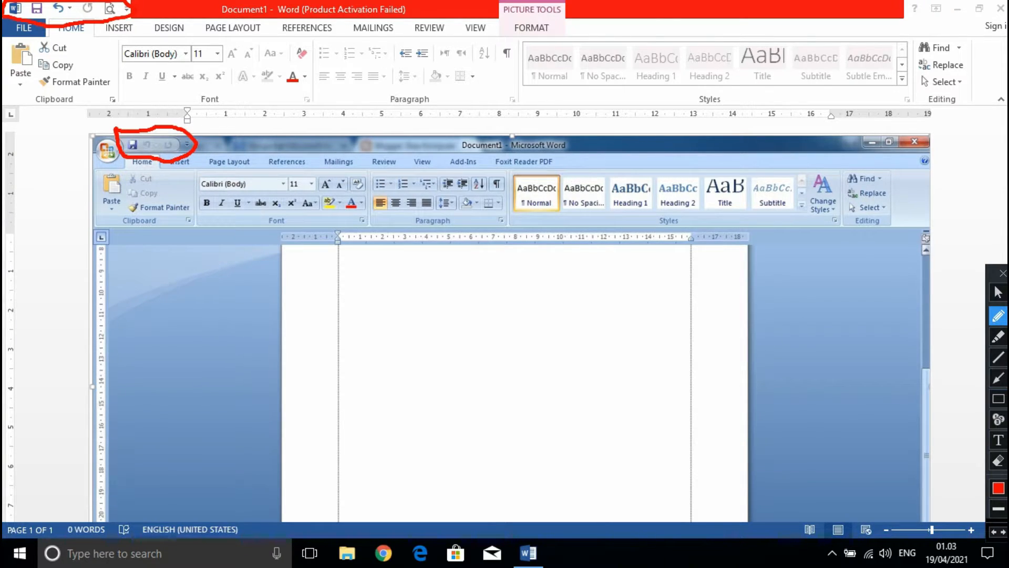
# Erase the red circles around both Quick Access Toolbars.
pyautogui.click(998, 462)
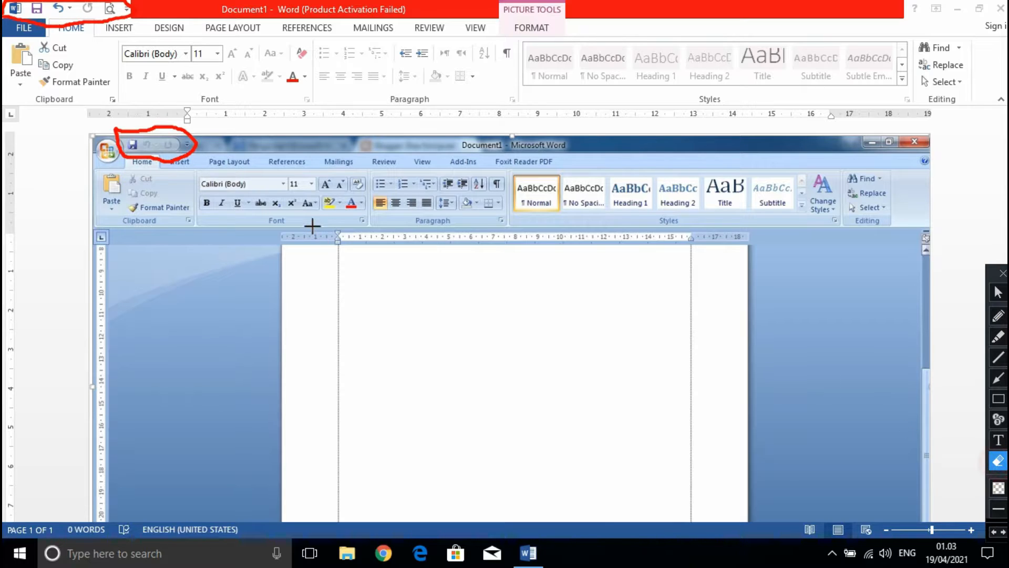
pyautogui.click(262, 192)
pyautogui.moveTo(12, 2); pyautogui.dragTo(2, 2)
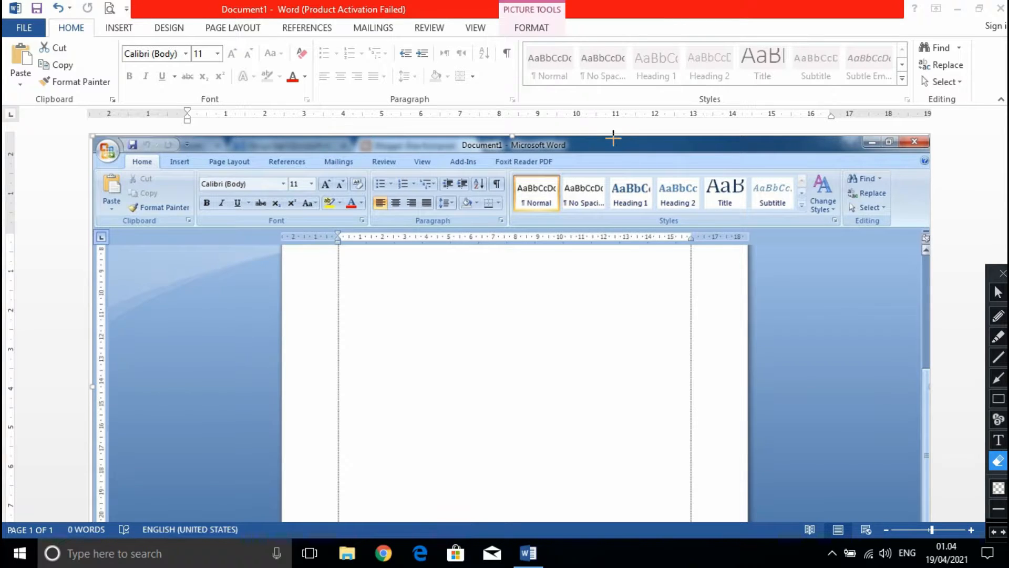
# Add the New command to the current window's Quick Access Toolbar and remove it again.
pyautogui.click(999, 290)
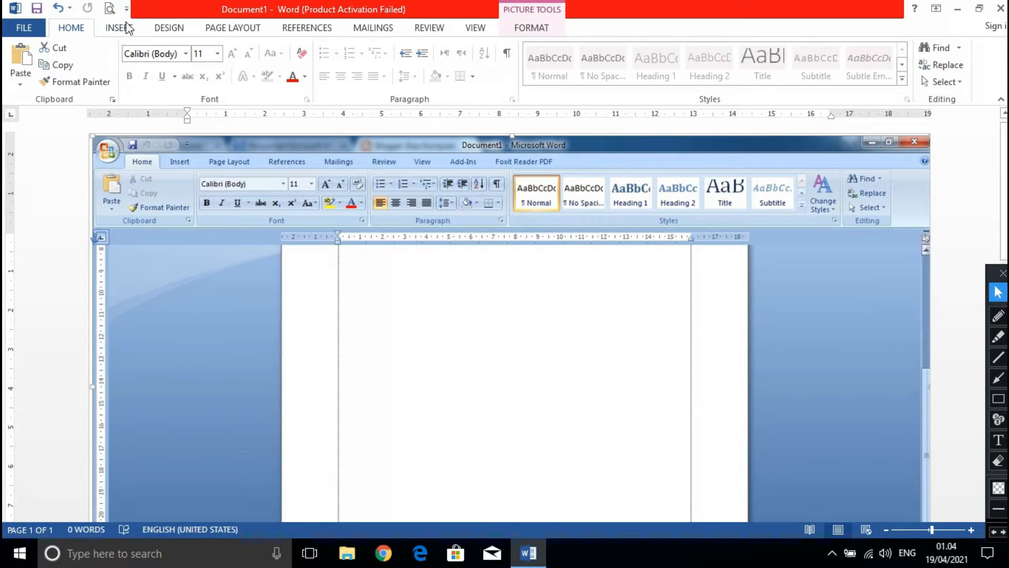
pyautogui.click(127, 10)
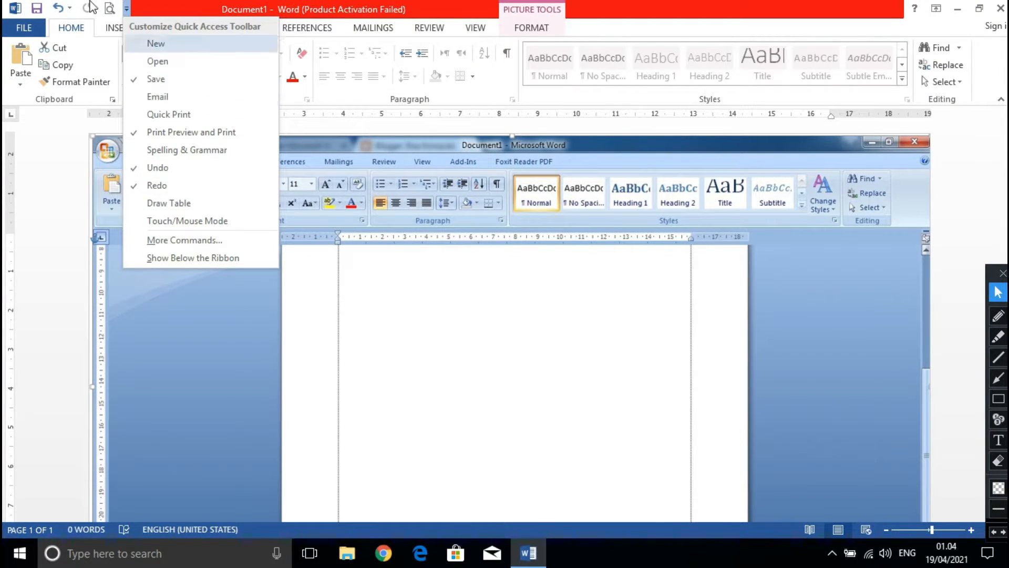
pyautogui.click(150, 44)
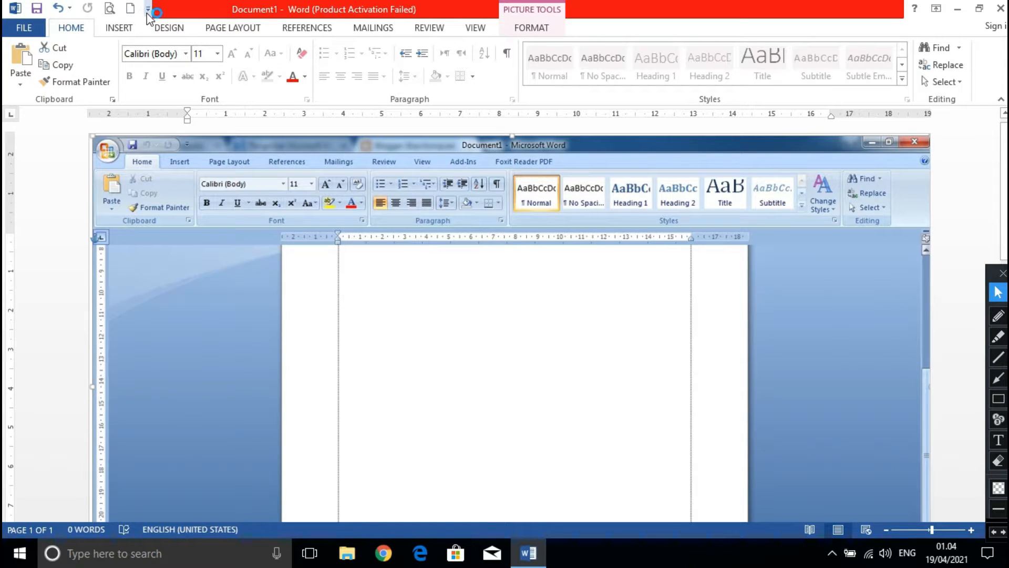
pyautogui.click(148, 10)
pyautogui.click(160, 43)
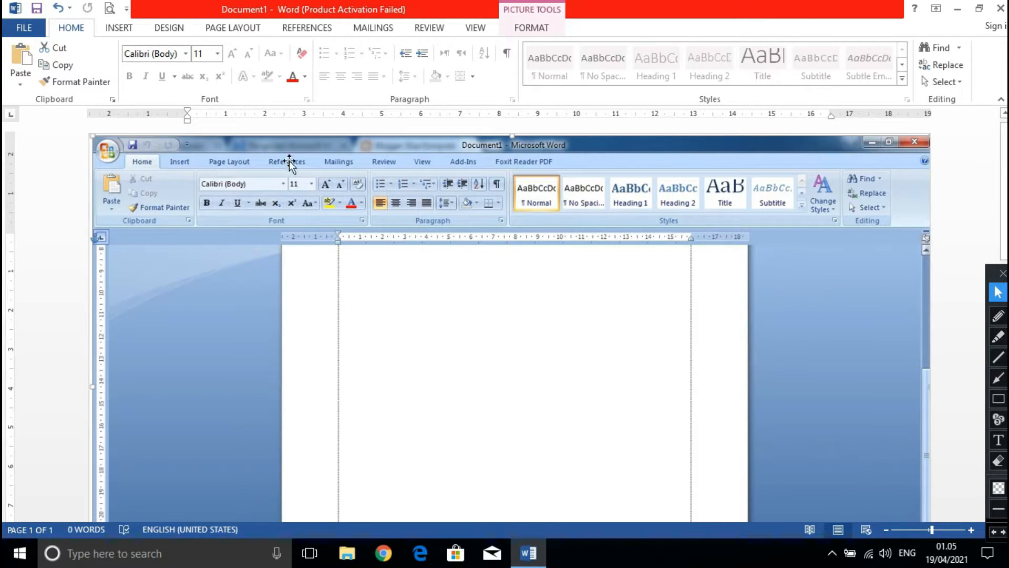
# Mark the document title in red in the Word 2007 picture and in the current window, and erase both marks.
pyautogui.click(997, 315)
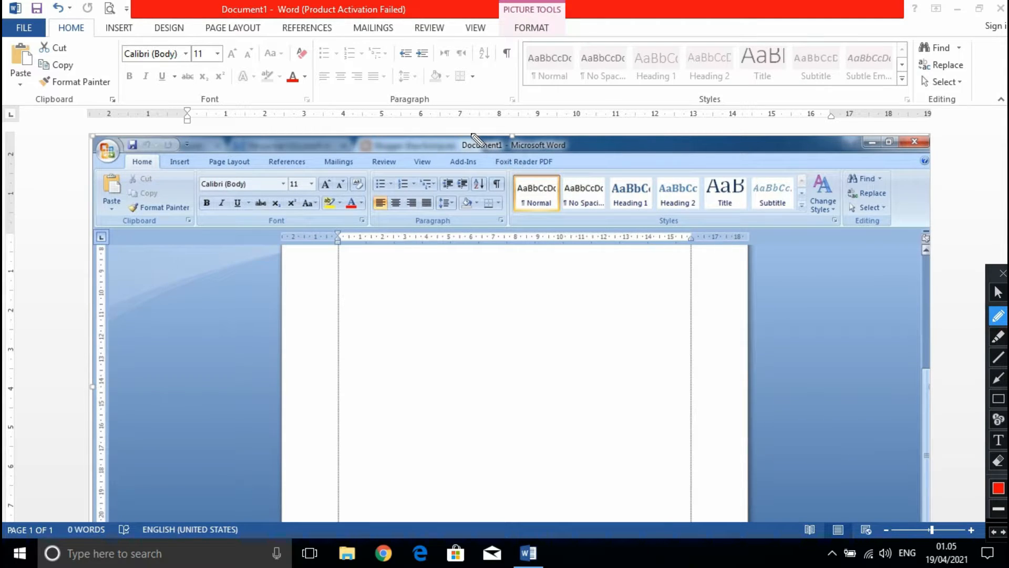
pyautogui.moveTo(470, 130)
pyautogui.mouseDown()
pyautogui.moveTo(449, 149)
pyautogui.moveTo(570, 147)
pyautogui.moveTo(548, 131)
pyautogui.moveTo(471, 135)
pyautogui.mouseUp()
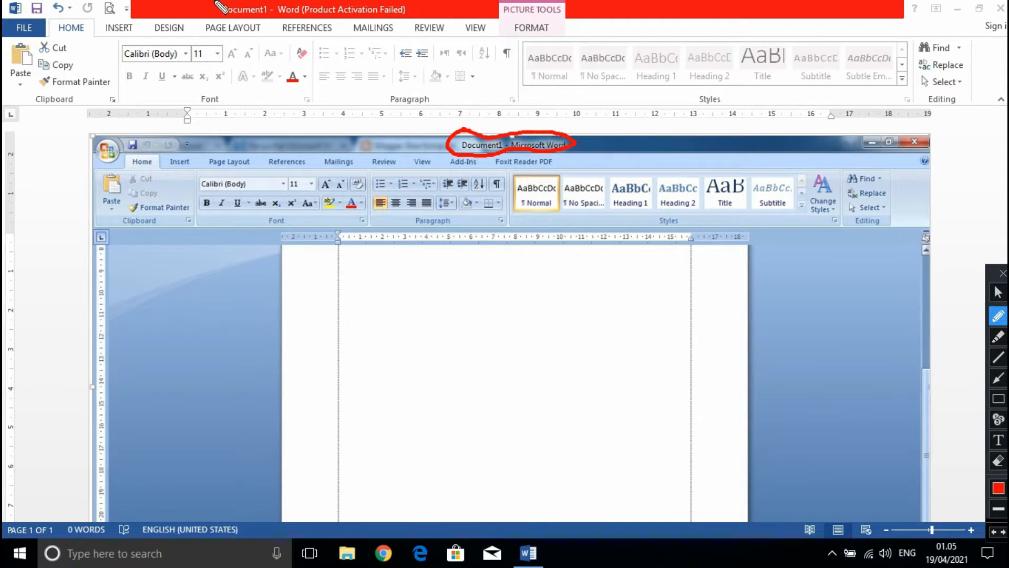
pyautogui.moveTo(221, 27)
pyautogui.mouseDown()
pyautogui.moveTo(293, 31)
pyautogui.moveTo(412, 17)
pyautogui.mouseUp()
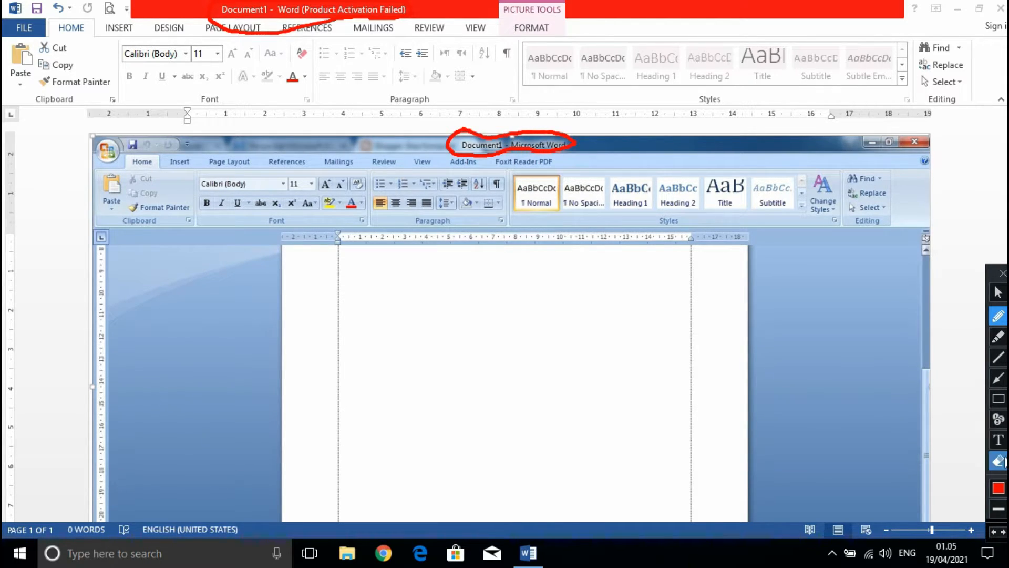
pyautogui.click(998, 460)
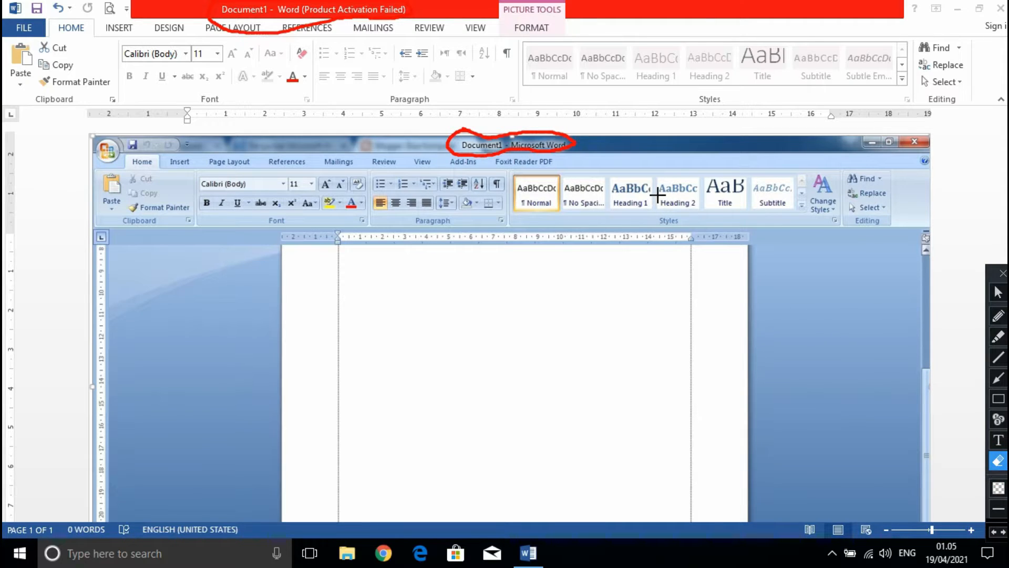
pyautogui.moveTo(657, 196)
pyautogui.mouseDown()
pyautogui.moveTo(423, 122)
pyautogui.moveTo(129, 8)
pyautogui.mouseUp()
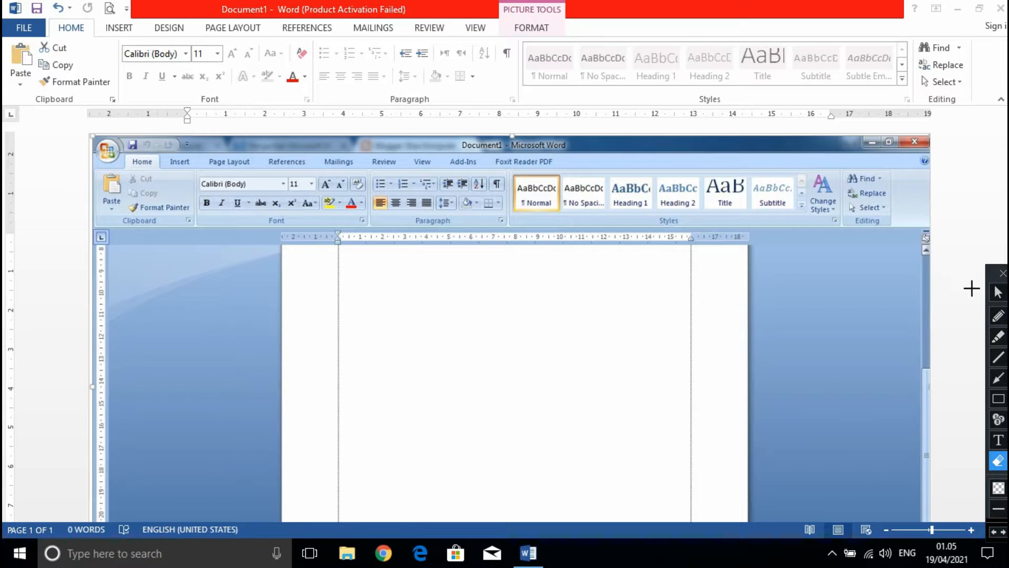
# Circle the row of ribbon tabs in red in the current window and in the Word 2007 picture, and erase both circles.
pyautogui.click(999, 315)
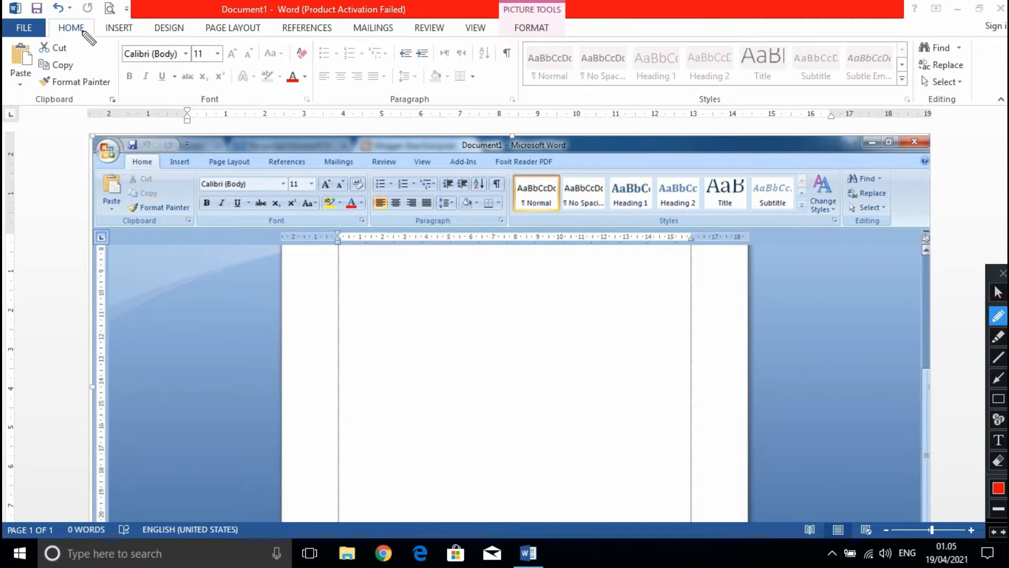
pyautogui.moveTo(53, 35)
pyautogui.mouseDown()
pyautogui.moveTo(492, 42)
pyautogui.moveTo(561, 26)
pyautogui.moveTo(546, 12)
pyautogui.moveTo(503, 20)
pyautogui.mouseUp()
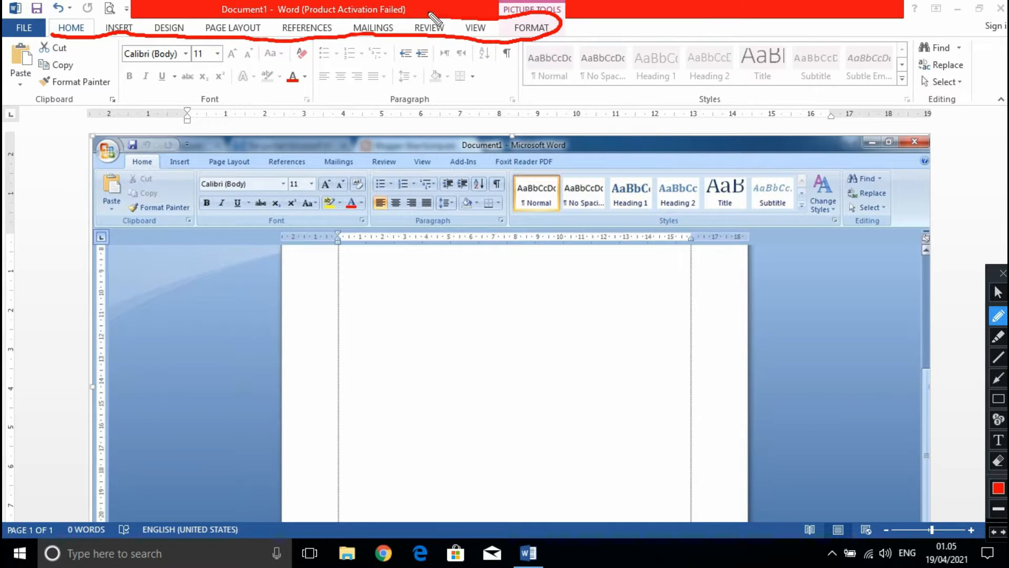
pyautogui.moveTo(388, 16)
pyautogui.mouseDown()
pyautogui.moveTo(113, 11)
pyautogui.moveTo(75, 13)
pyautogui.moveTo(50, 31)
pyautogui.mouseUp()
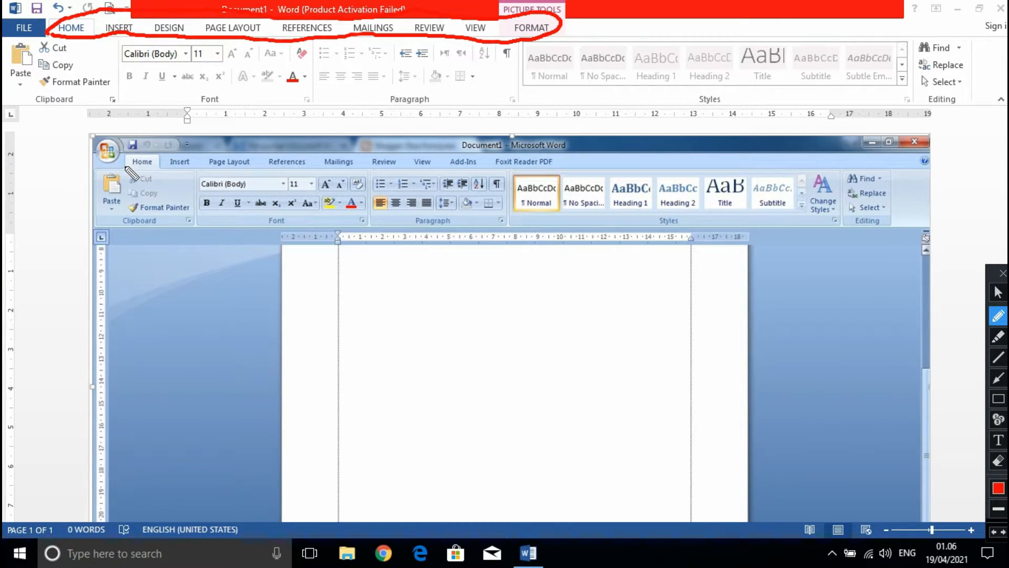
pyautogui.moveTo(122, 167)
pyautogui.mouseDown()
pyautogui.moveTo(394, 167)
pyautogui.moveTo(470, 178)
pyautogui.moveTo(523, 163)
pyautogui.moveTo(558, 171)
pyautogui.moveTo(567, 161)
pyautogui.moveTo(240, 143)
pyautogui.moveTo(147, 153)
pyautogui.moveTo(125, 173)
pyautogui.mouseUp()
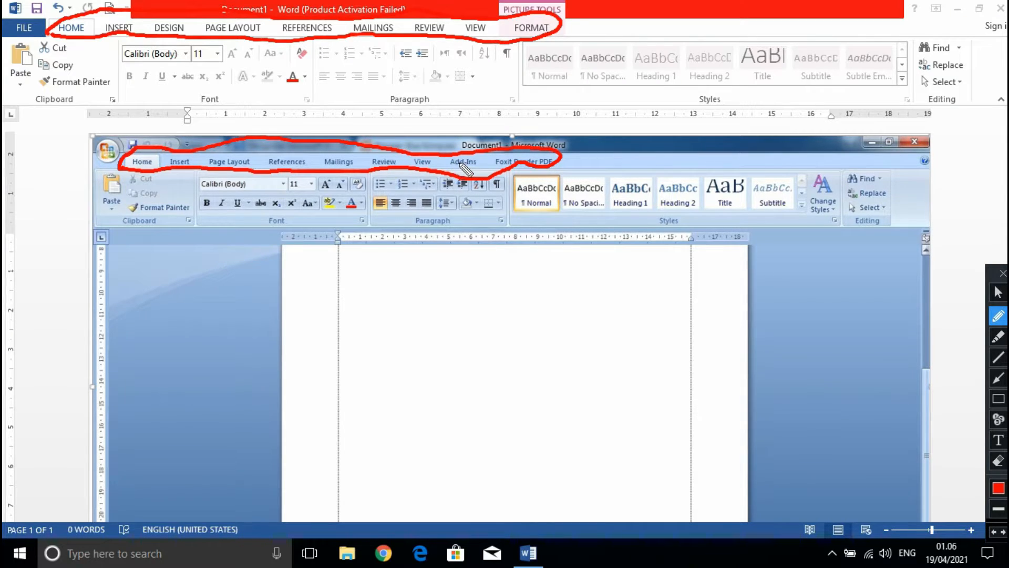
pyautogui.click(1000, 465)
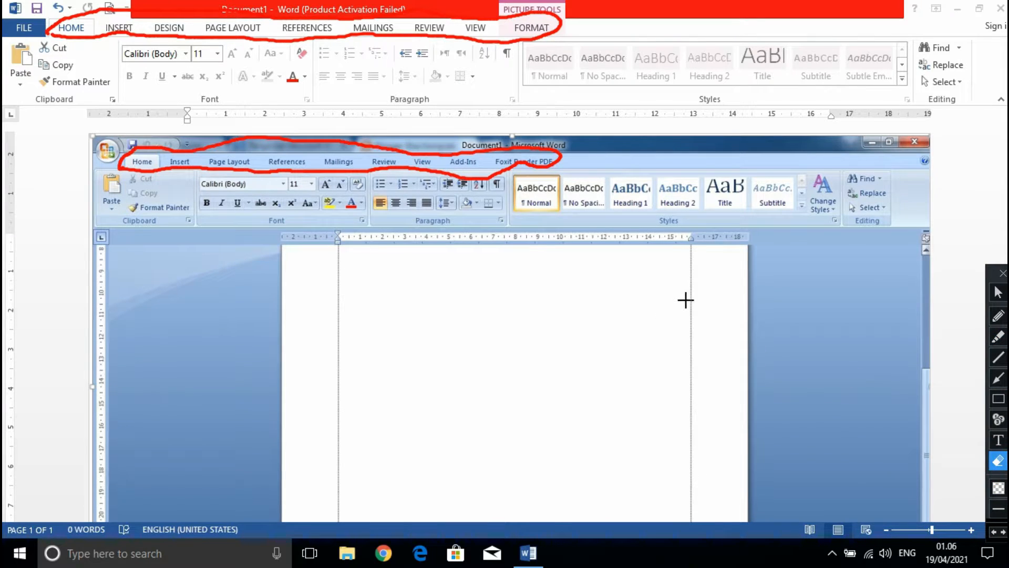
pyautogui.moveTo(685, 299)
pyautogui.mouseDown()
pyautogui.moveTo(287, 60)
pyautogui.moveTo(97, 9)
pyautogui.moveTo(9, 0)
pyautogui.moveTo(5, 10)
pyautogui.mouseUp()
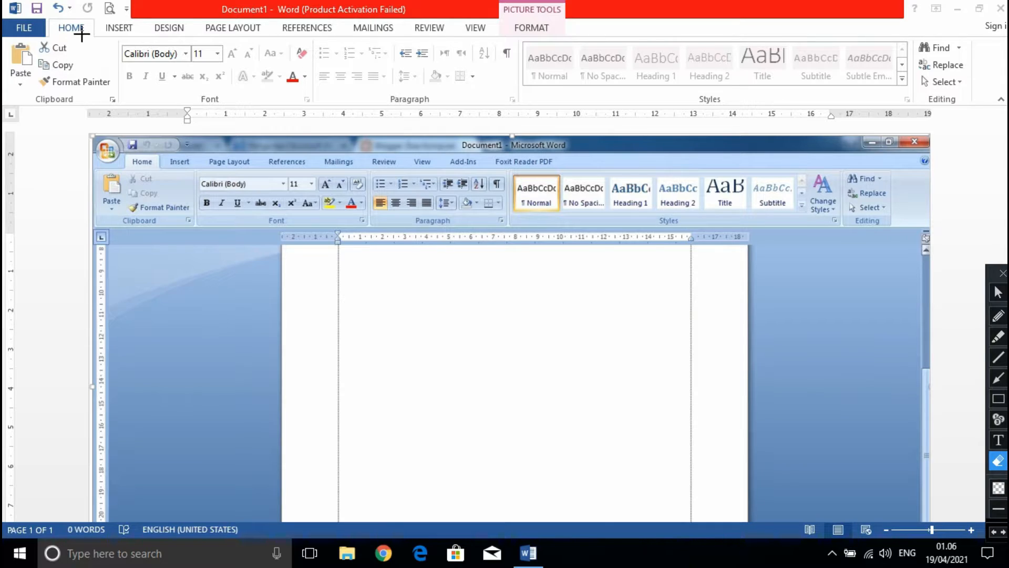
# Mark the HOME tab and its Clipboard and Font groups, including both group names, in red in the current window.
pyautogui.click(999, 316)
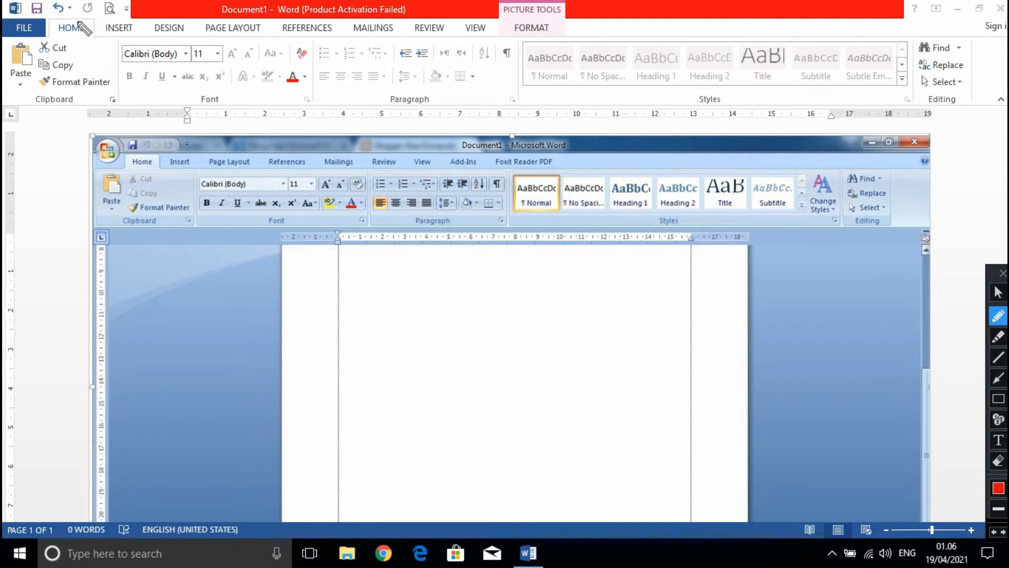
pyautogui.moveTo(70, 17)
pyautogui.mouseDown()
pyautogui.moveTo(50, 17)
pyautogui.moveTo(79, 48)
pyautogui.moveTo(95, 30)
pyautogui.mouseUp()
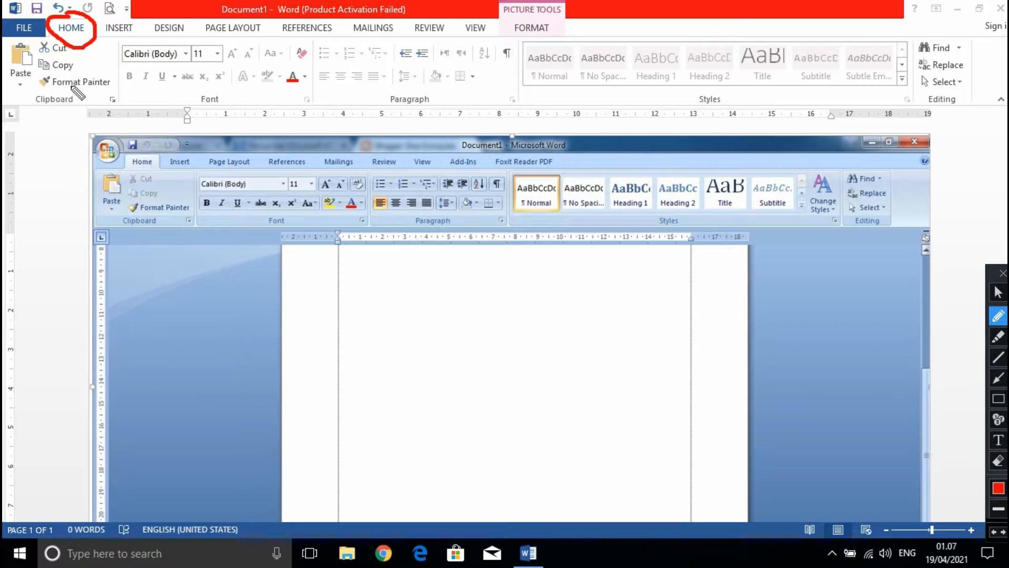
pyautogui.moveTo(69, 88)
pyautogui.mouseDown()
pyautogui.moveTo(24, 94)
pyautogui.moveTo(66, 119)
pyautogui.moveTo(89, 105)
pyautogui.moveTo(83, 94)
pyautogui.mouseUp()
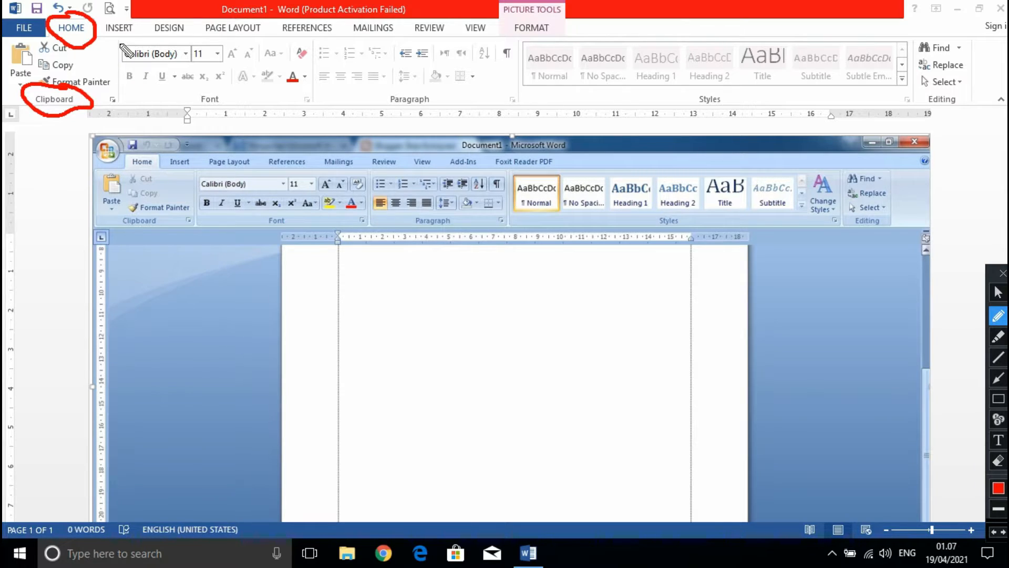
pyautogui.moveTo(120, 38)
pyautogui.mouseDown()
pyautogui.moveTo(121, 96)
pyautogui.moveTo(88, 118)
pyautogui.moveTo(37, 126)
pyautogui.moveTo(15, 111)
pyautogui.moveTo(9, 78)
pyautogui.mouseUp()
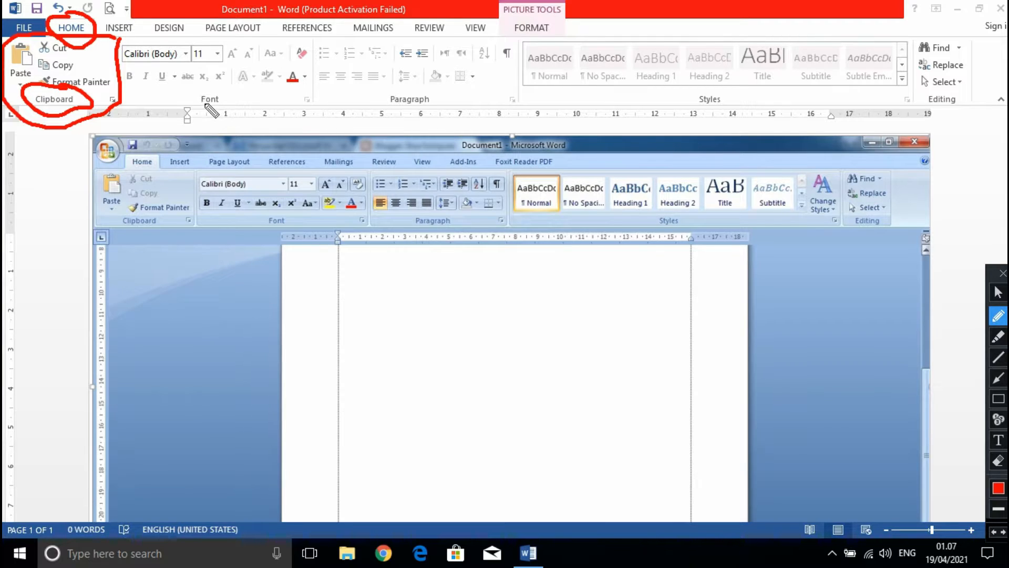
pyautogui.moveTo(199, 106); pyautogui.dragTo(217, 105)
pyautogui.moveTo(312, 37)
pyautogui.mouseDown()
pyautogui.moveTo(313, 101)
pyautogui.moveTo(238, 125)
pyautogui.moveTo(171, 123)
pyautogui.moveTo(122, 71)
pyautogui.moveTo(160, 35)
pyautogui.moveTo(301, 38)
pyautogui.mouseUp()
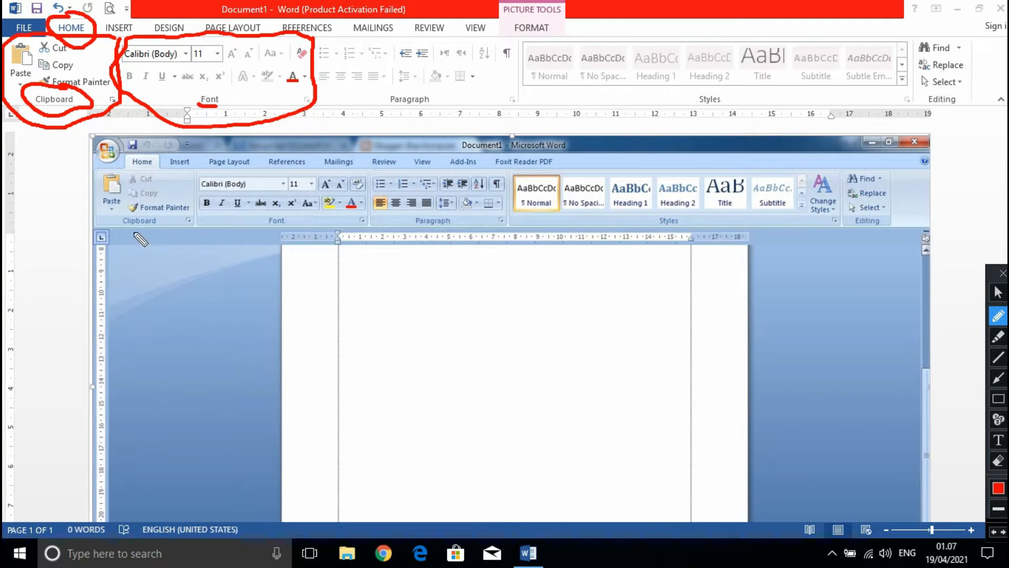
# Underline the Clipboard, Font and Paragraph groups in red in the Word 2007 picture, and erase all red marks.
pyautogui.moveTo(99, 229); pyautogui.dragTo(164, 228)
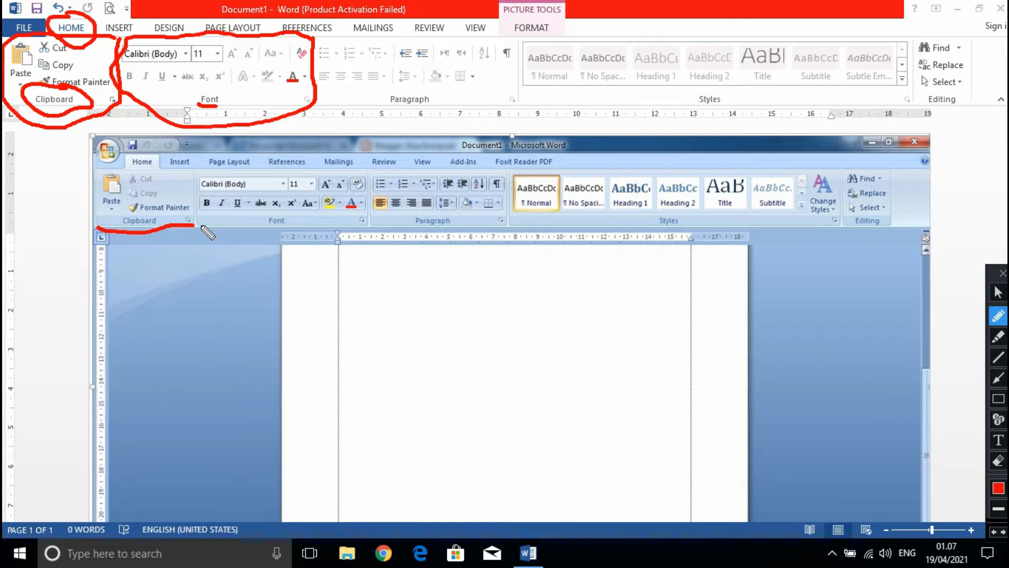
pyautogui.moveTo(199, 228); pyautogui.dragTo(463, 230)
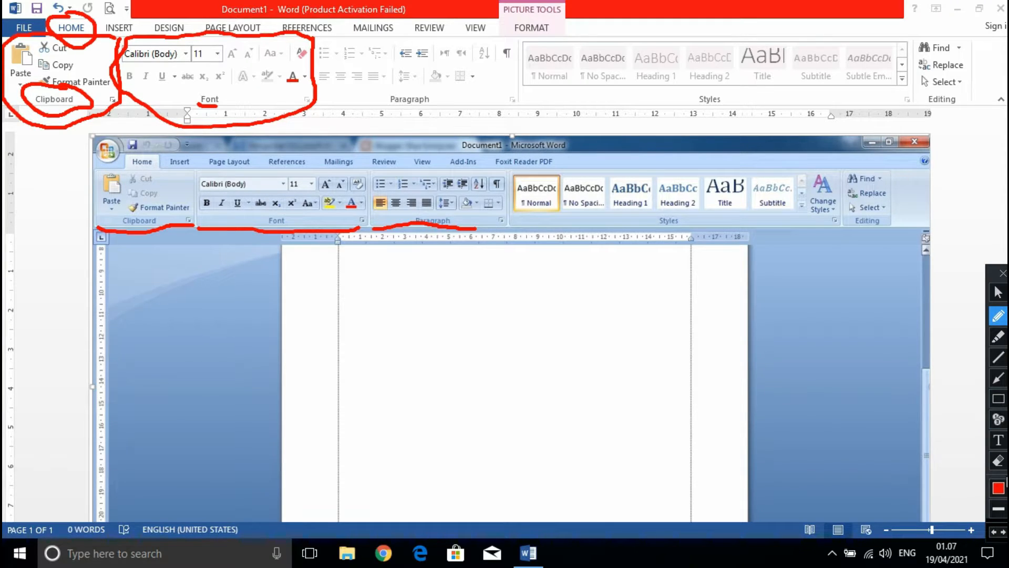
pyautogui.click(1000, 462)
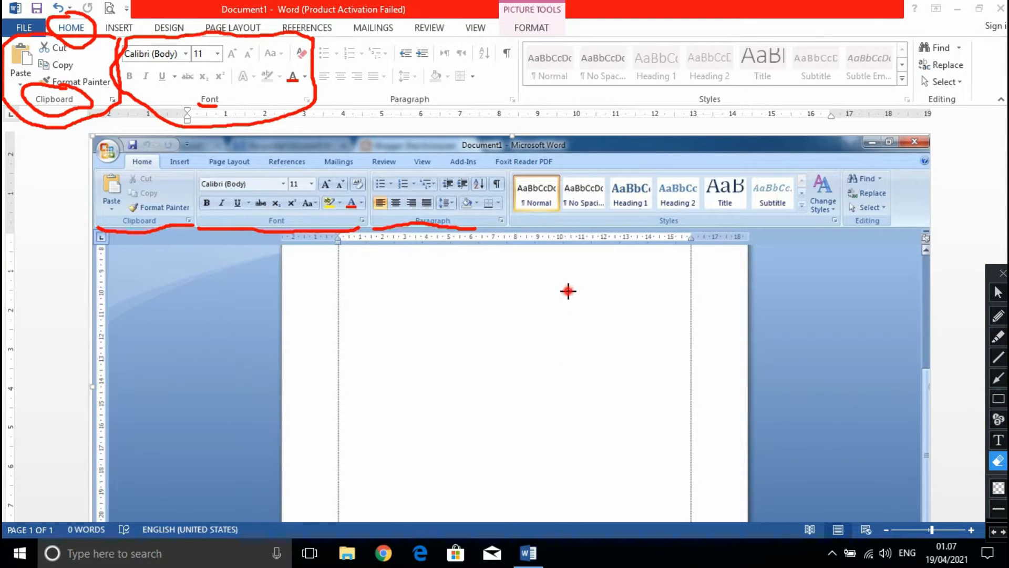
pyautogui.moveTo(568, 290); pyautogui.dragTo(14, 16)
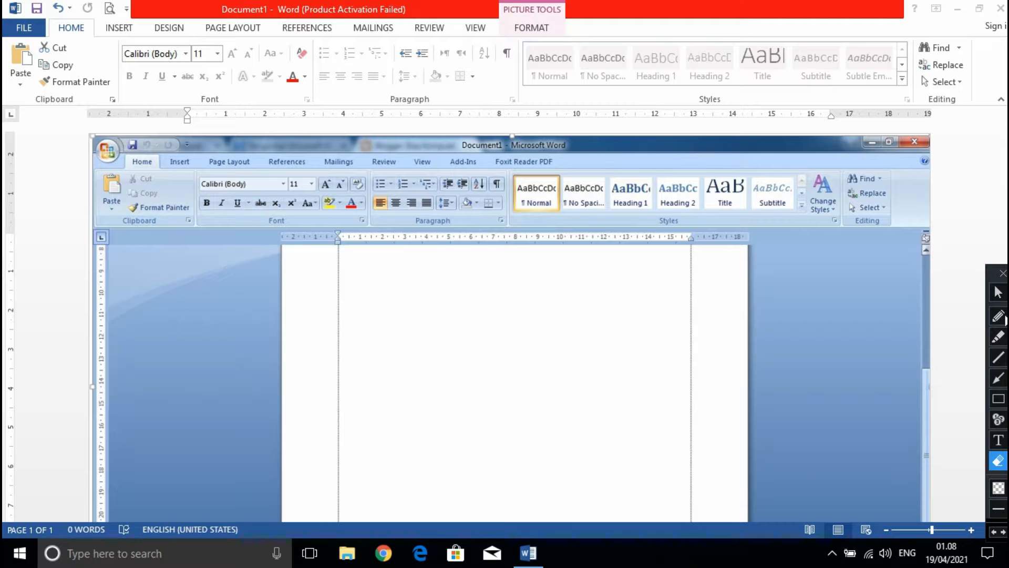
# Circle the Clipboard group in red in the current window and in the Word 2007 picture, and erase both circles.
pyautogui.click(1002, 316)
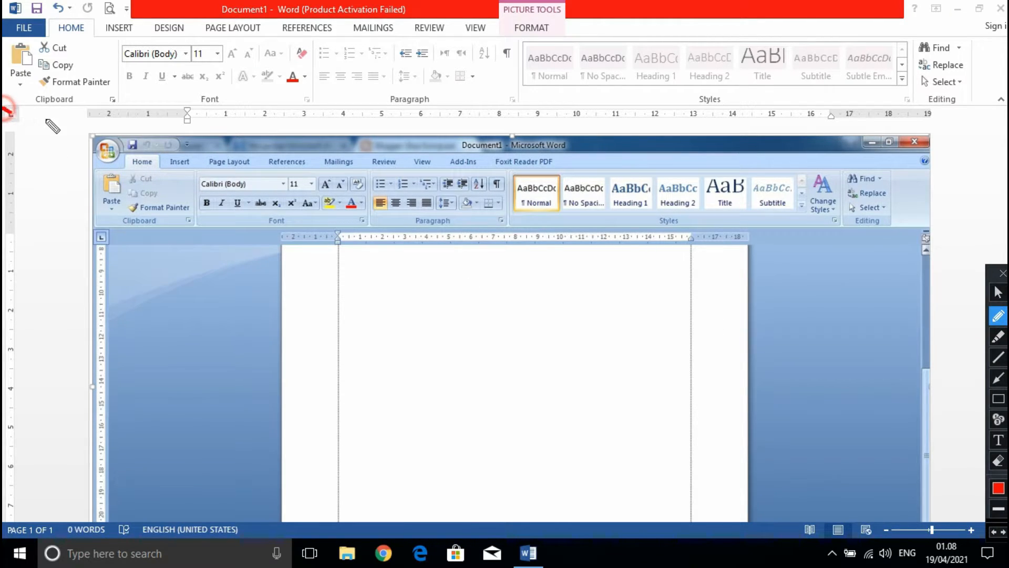
pyautogui.moveTo(2, 109)
pyautogui.mouseDown()
pyautogui.moveTo(100, 125)
pyautogui.moveTo(115, 104)
pyautogui.moveTo(118, 48)
pyautogui.moveTo(84, 35)
pyautogui.moveTo(11, 53)
pyautogui.moveTo(8, 92)
pyautogui.mouseUp()
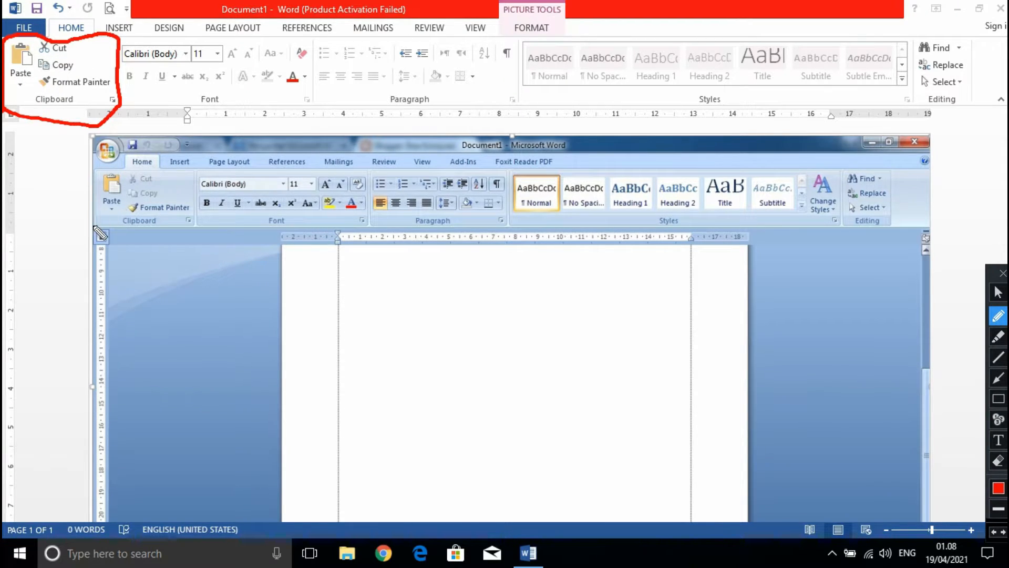
pyautogui.moveTo(95, 228)
pyautogui.mouseDown()
pyautogui.moveTo(197, 229)
pyautogui.moveTo(195, 173)
pyautogui.moveTo(126, 170)
pyautogui.moveTo(89, 189)
pyautogui.moveTo(95, 227)
pyautogui.mouseUp()
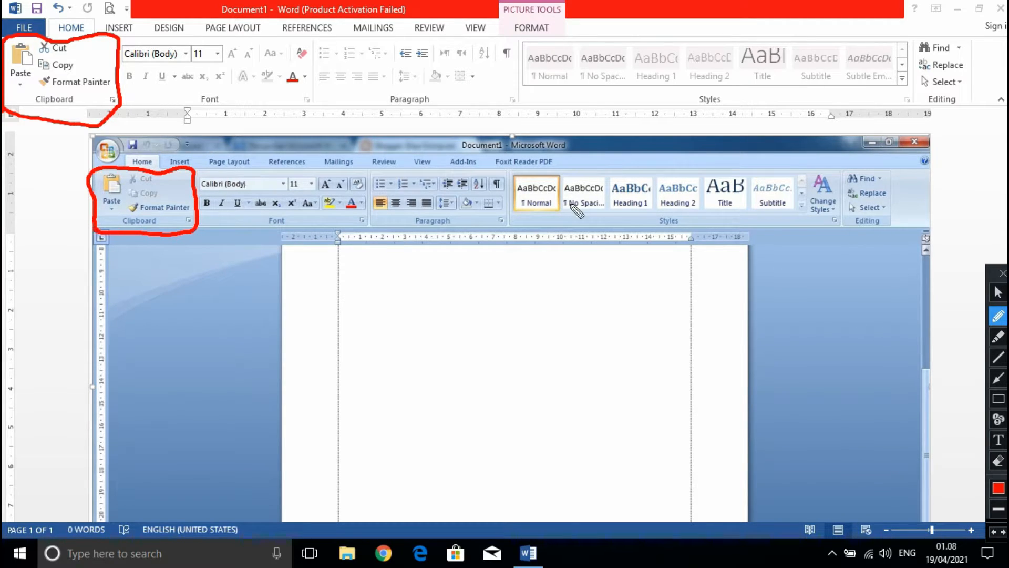
pyautogui.click(998, 460)
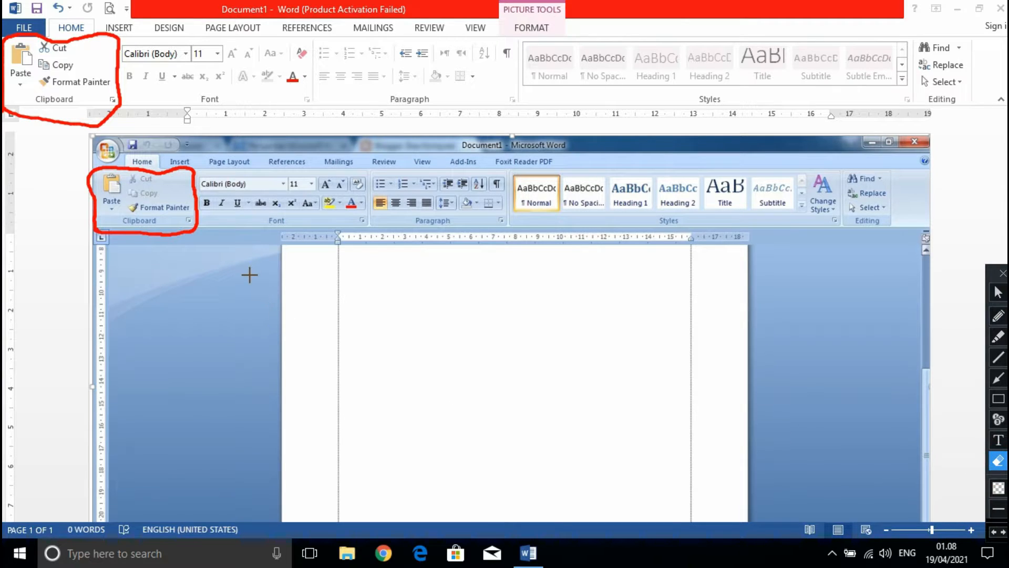
pyautogui.moveTo(250, 275); pyautogui.dragTo(5, 7)
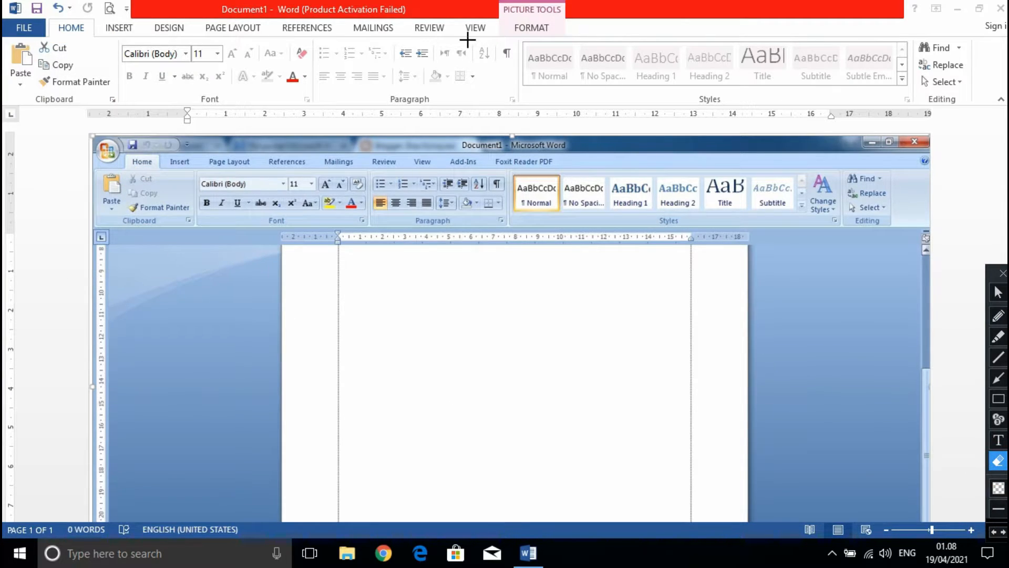
# Mark the window control and help buttons in red in the Word 2007 picture and in the current window, and erase the marks.
pyautogui.click(998, 315)
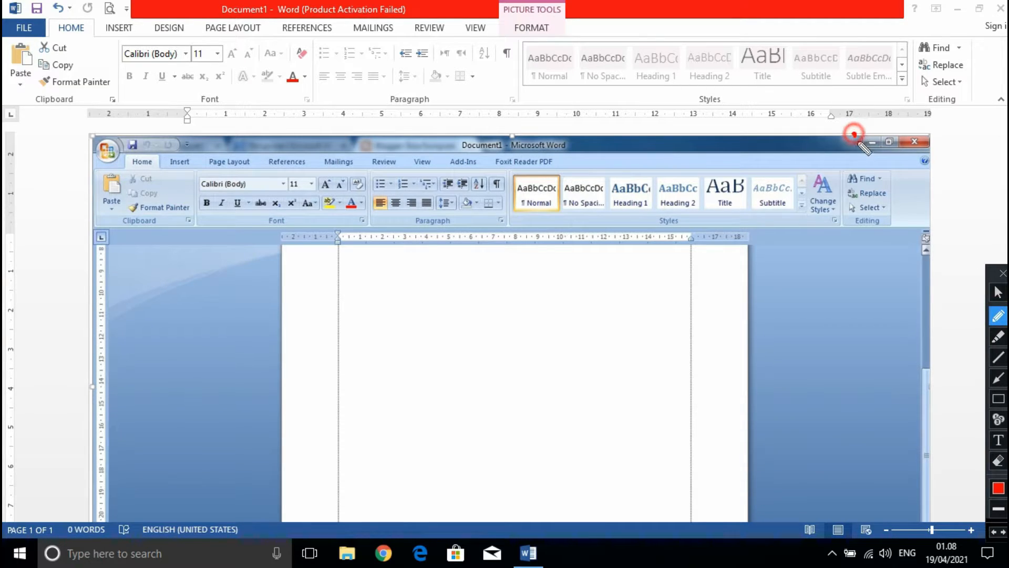
pyautogui.moveTo(854, 132)
pyautogui.mouseDown()
pyautogui.moveTo(870, 158)
pyautogui.moveTo(941, 159)
pyautogui.moveTo(920, 130)
pyautogui.moveTo(860, 132)
pyautogui.mouseUp()
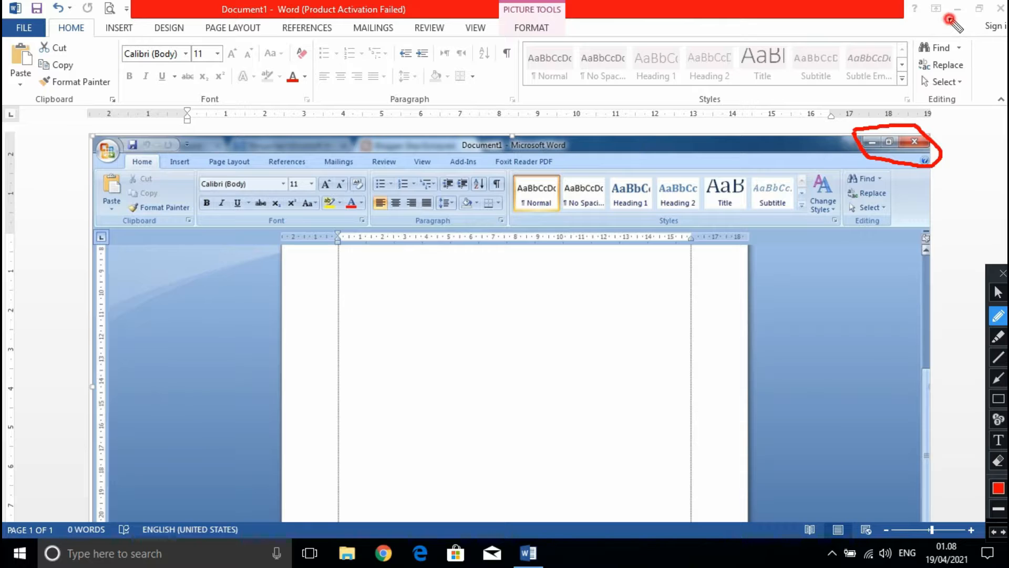
pyautogui.moveTo(949, 18); pyautogui.dragTo(1002, 14)
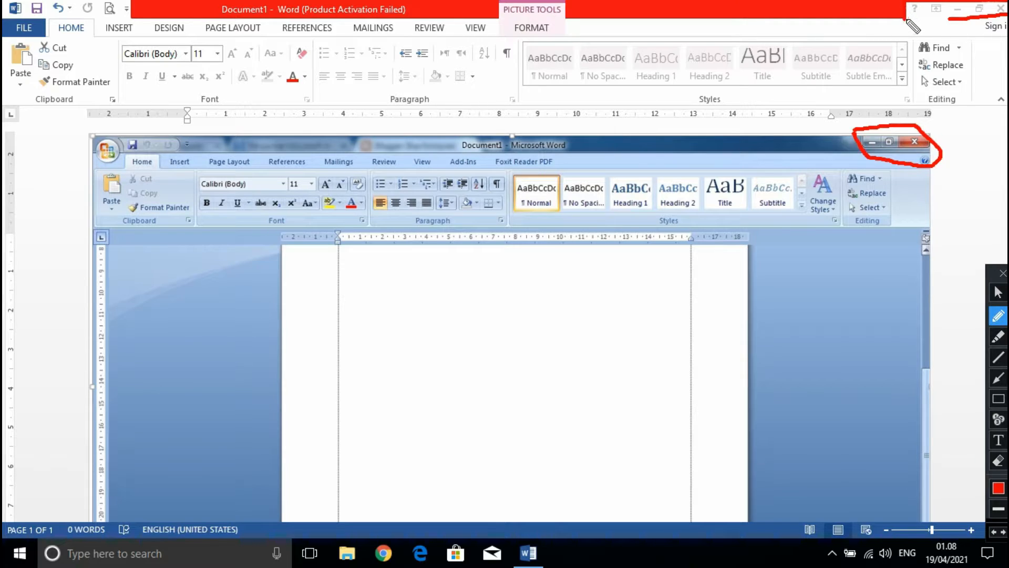
pyautogui.moveTo(904, 19); pyautogui.dragTo(972, 21)
pyautogui.click(998, 460)
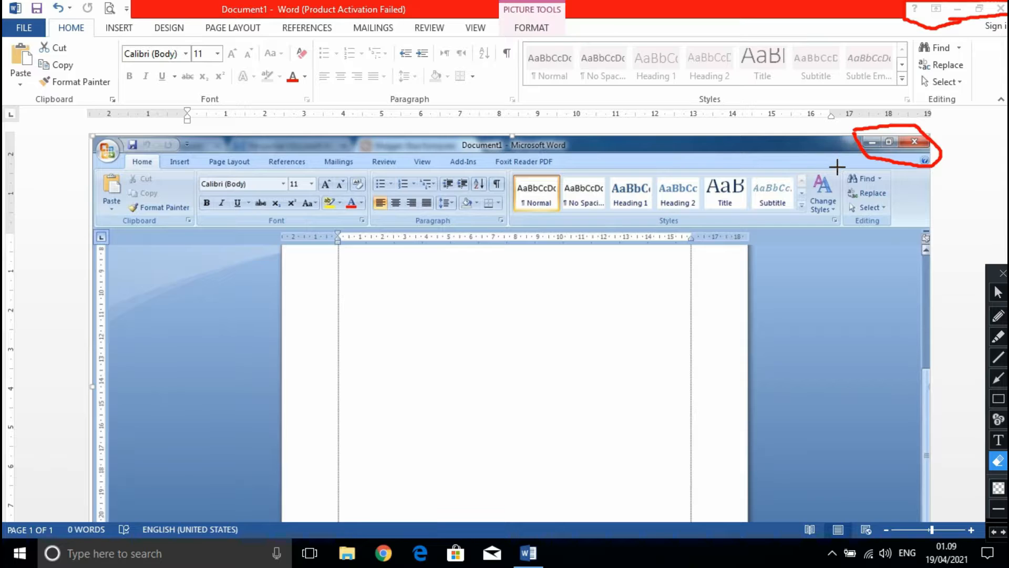
pyautogui.moveTo(817, 185); pyautogui.dragTo(1005, 18)
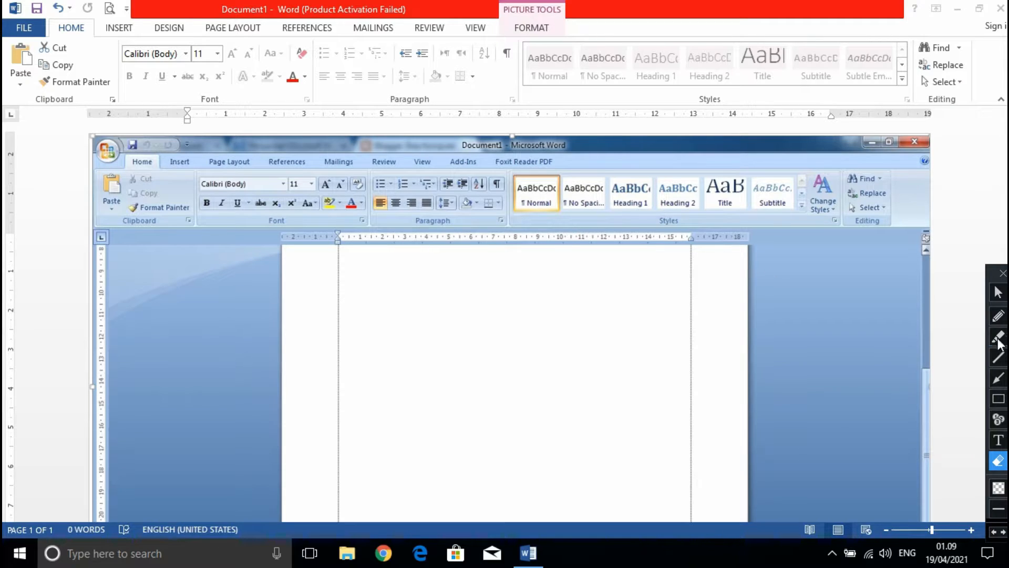
# Outline the vertical and horizontal rulers in red in the Word 2007 picture and the current window, and erase all the marks.
pyautogui.click(998, 316)
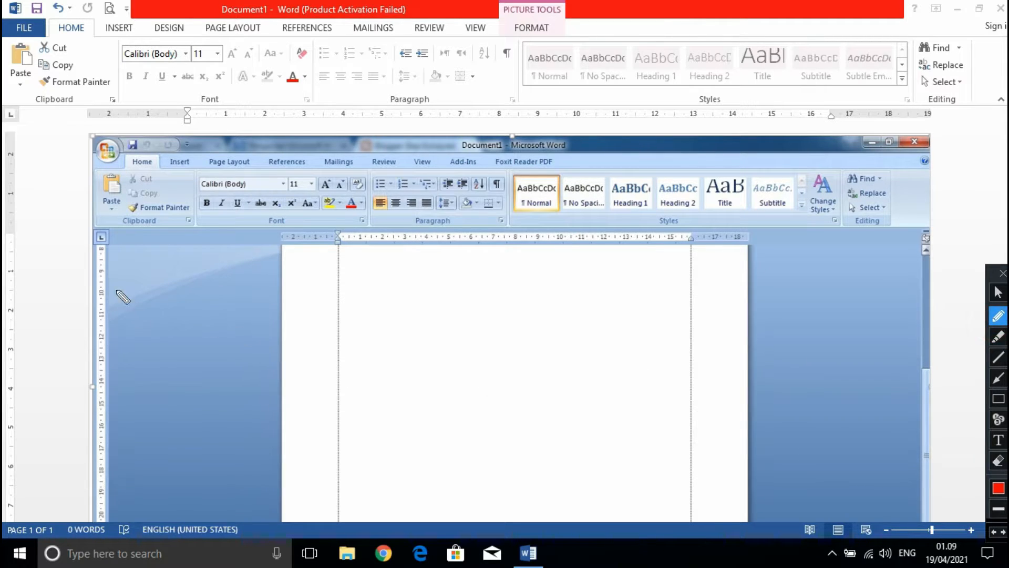
pyautogui.moveTo(87, 239)
pyautogui.mouseDown()
pyautogui.moveTo(116, 251)
pyautogui.moveTo(122, 292)
pyautogui.moveTo(109, 523)
pyautogui.moveTo(76, 479)
pyautogui.moveTo(89, 252)
pyautogui.mouseUp()
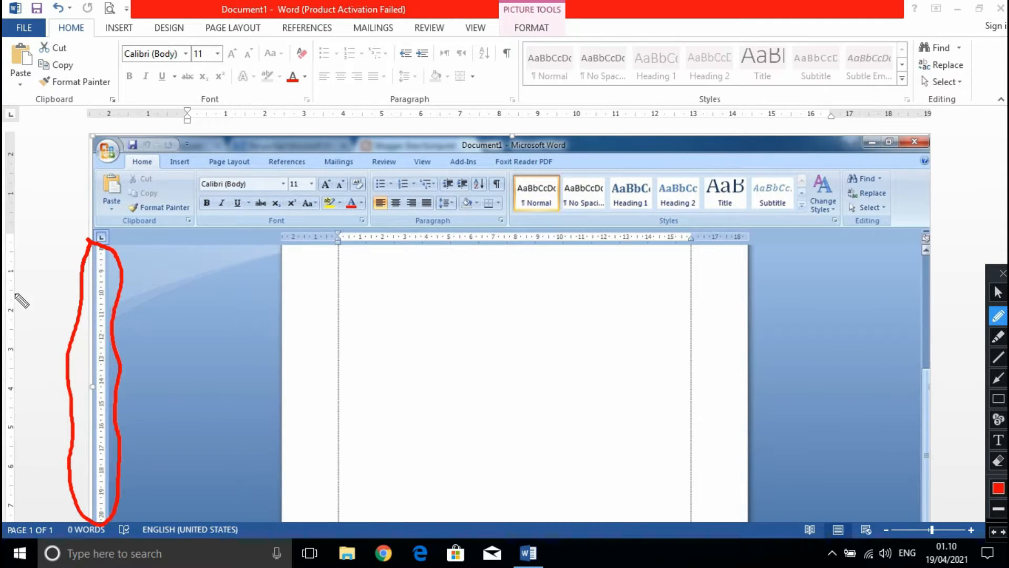
pyautogui.moveTo(3, 124)
pyautogui.mouseDown()
pyautogui.moveTo(27, 149)
pyautogui.moveTo(21, 523)
pyautogui.mouseUp()
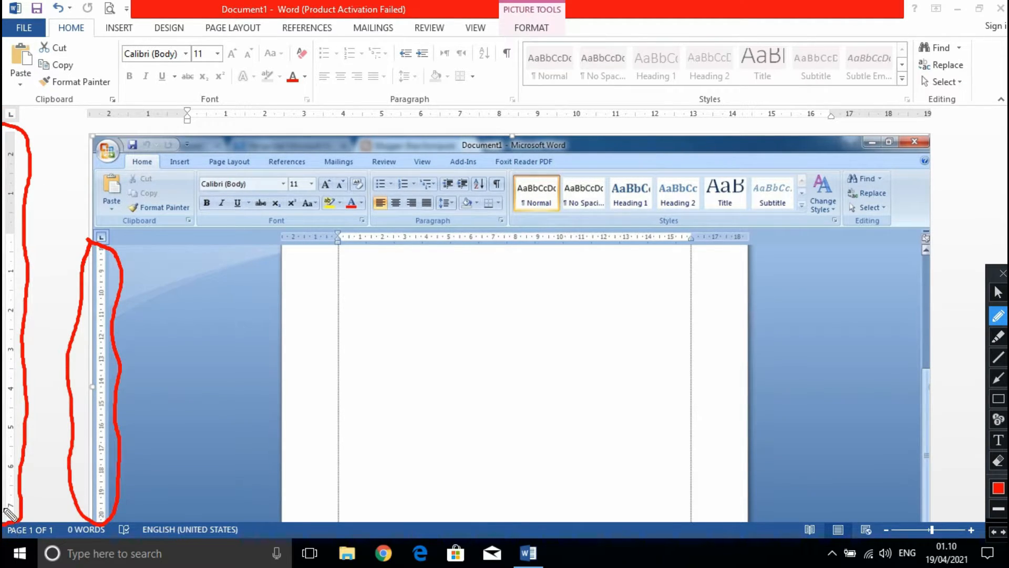
pyautogui.moveTo(77, 104)
pyautogui.mouseDown()
pyautogui.moveTo(76, 117)
pyautogui.moveTo(100, 128)
pyautogui.moveTo(323, 136)
pyautogui.moveTo(667, 122)
pyautogui.moveTo(907, 130)
pyautogui.moveTo(941, 127)
pyautogui.moveTo(941, 112)
pyautogui.mouseUp()
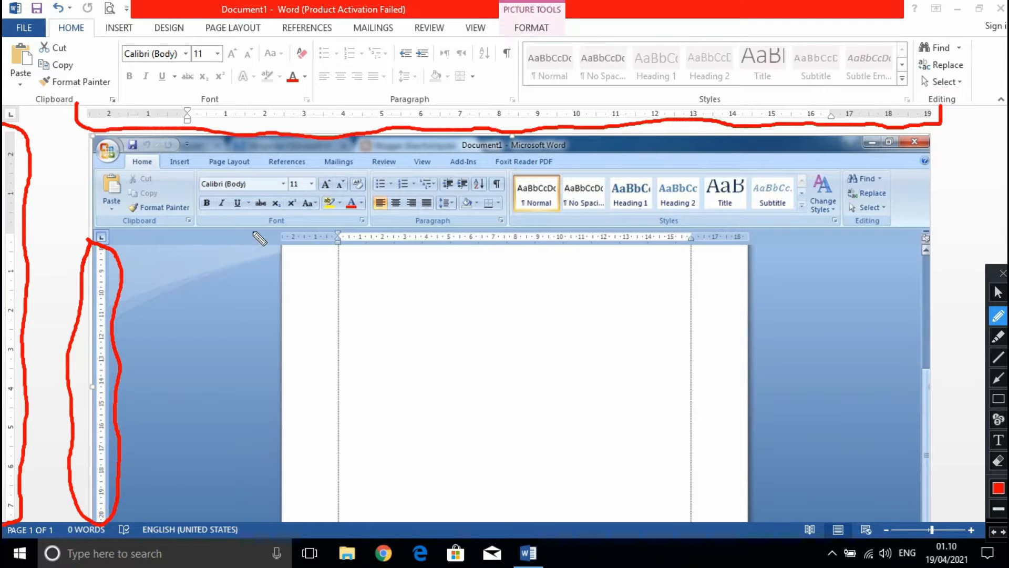
pyautogui.moveTo(272, 230)
pyautogui.mouseDown()
pyautogui.moveTo(279, 251)
pyautogui.moveTo(626, 261)
pyautogui.moveTo(757, 240)
pyautogui.mouseUp()
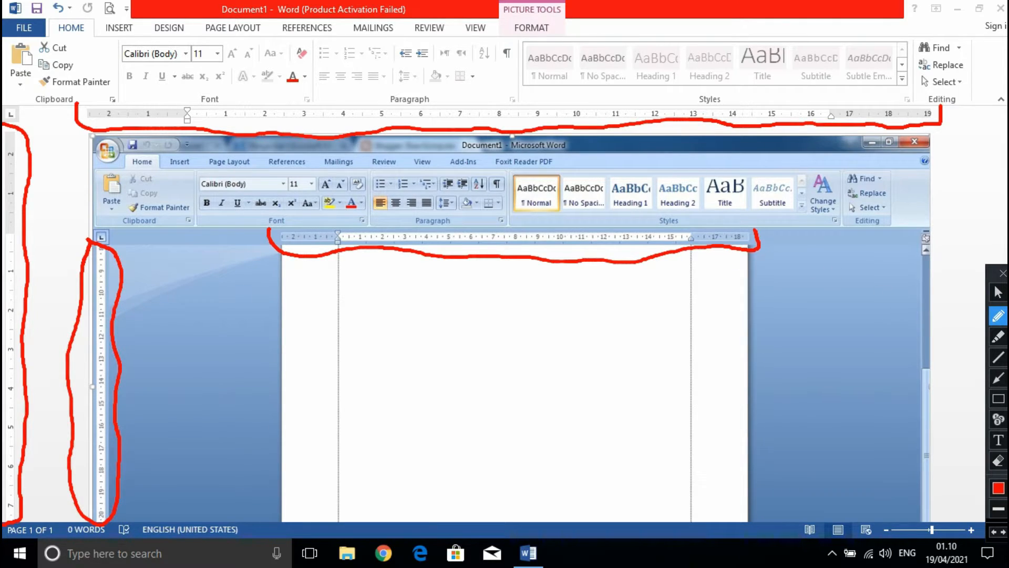
pyautogui.click(1001, 463)
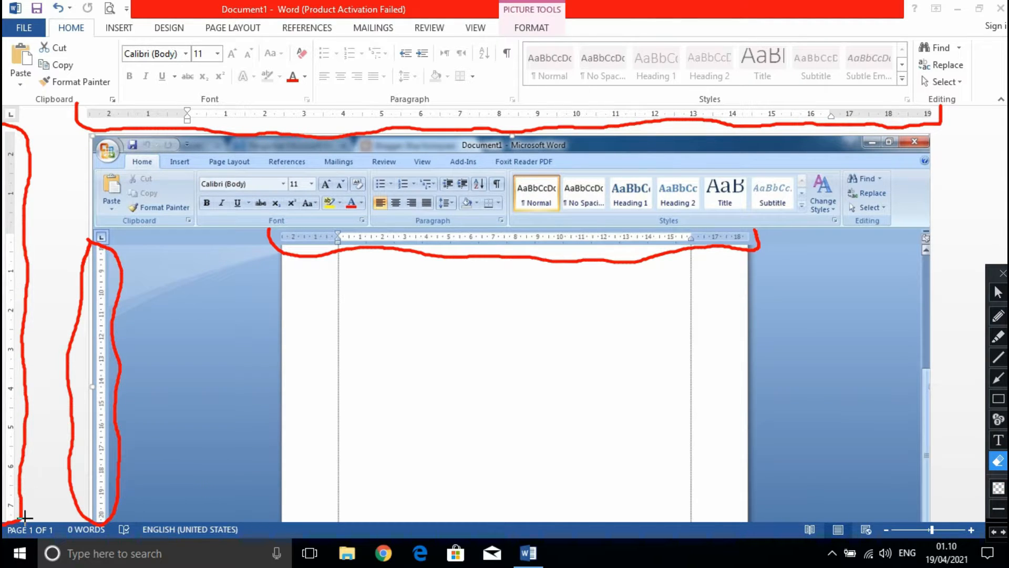
pyautogui.moveTo(5, 543)
pyautogui.mouseDown()
pyautogui.moveTo(50, 500)
pyautogui.moveTo(739, 234)
pyautogui.moveTo(994, 39)
pyautogui.moveTo(967, 17)
pyautogui.moveTo(908, 46)
pyautogui.mouseUp()
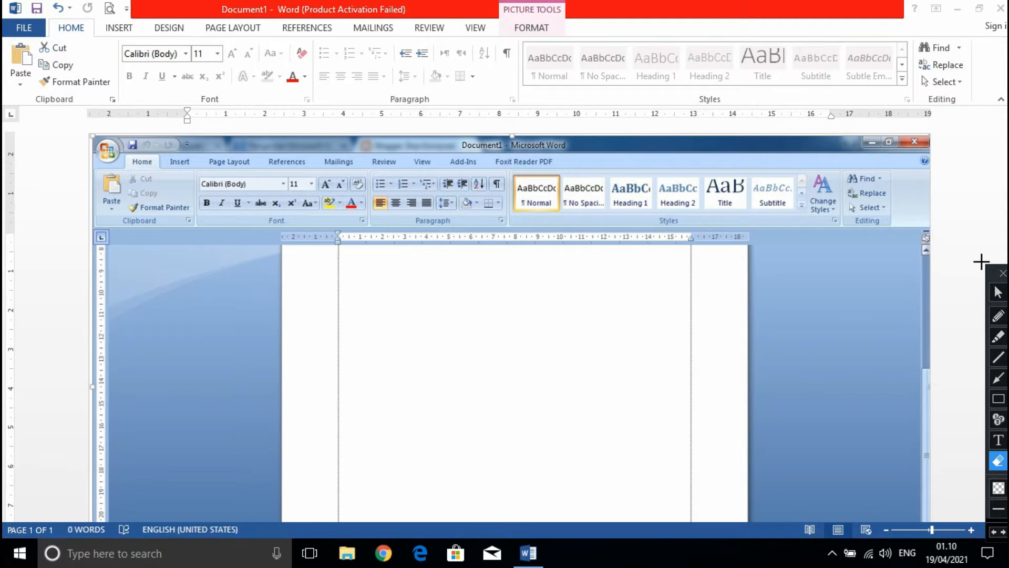
# Show the whole page, circle the document page in red, and erase the circle.
pyautogui.click(999, 292)
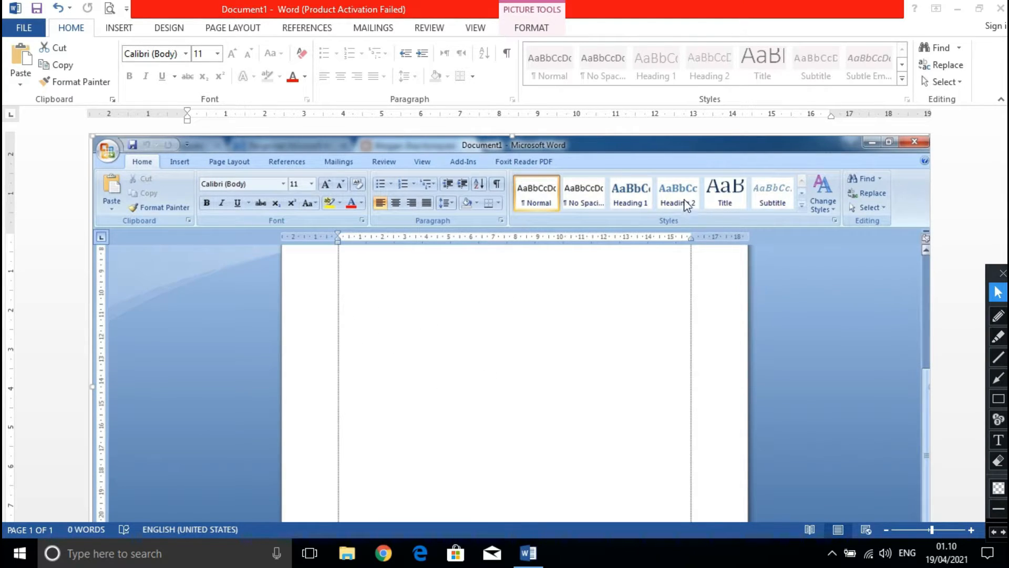
pyautogui.scroll(-10, 562, 179)
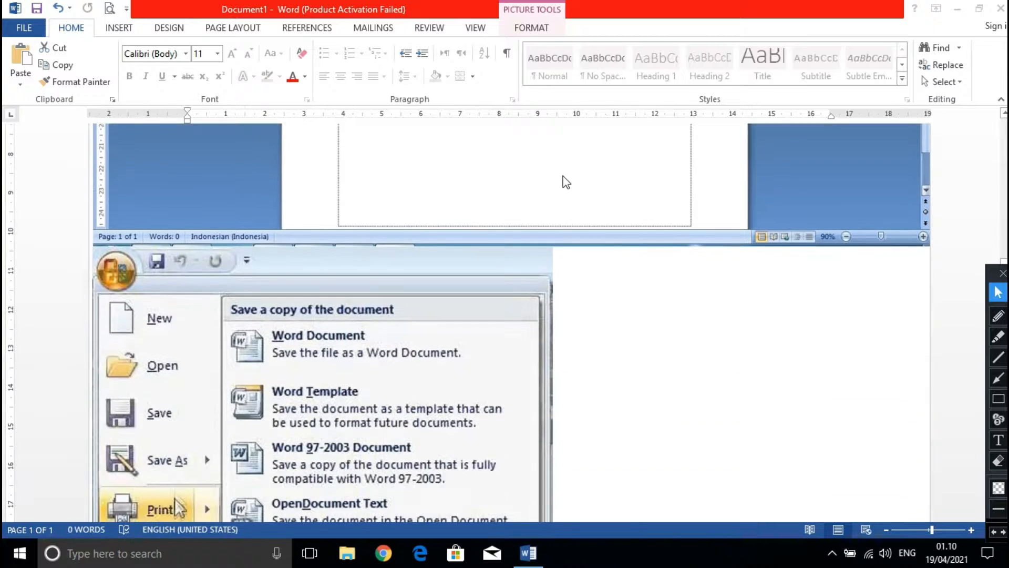
pyautogui.keyDown('ctrl'); pyautogui.scroll(-6, 676, 237); pyautogui.keyUp('ctrl')
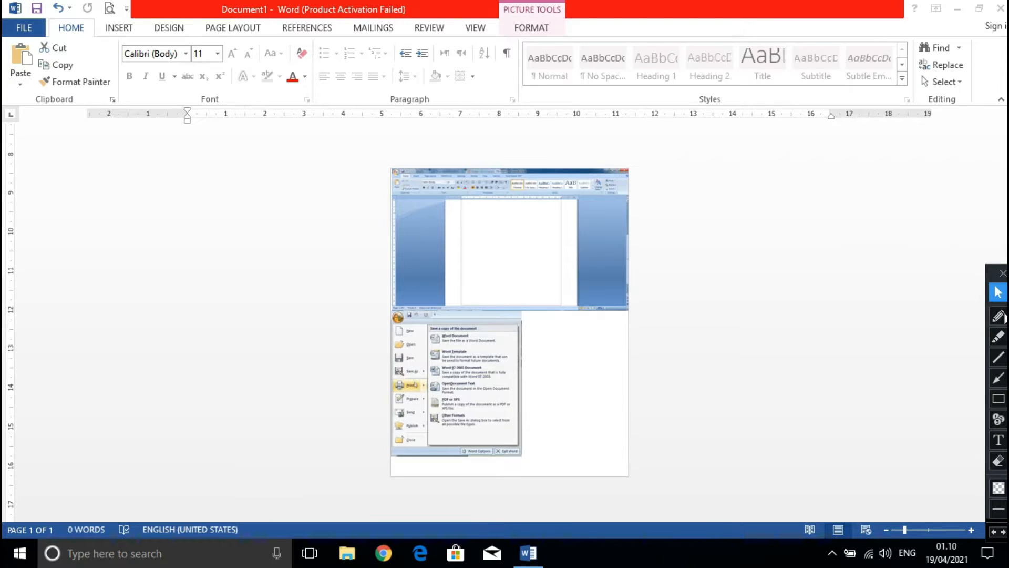
pyautogui.click(998, 315)
pyautogui.moveTo(382, 150)
pyautogui.mouseDown()
pyautogui.moveTo(378, 391)
pyautogui.moveTo(393, 481)
pyautogui.moveTo(448, 499)
pyautogui.moveTo(612, 501)
pyautogui.moveTo(658, 487)
pyautogui.moveTo(657, 201)
pyautogui.moveTo(619, 169)
pyautogui.moveTo(549, 150)
pyautogui.moveTo(399, 167)
pyautogui.moveTo(345, 152)
pyautogui.mouseUp()
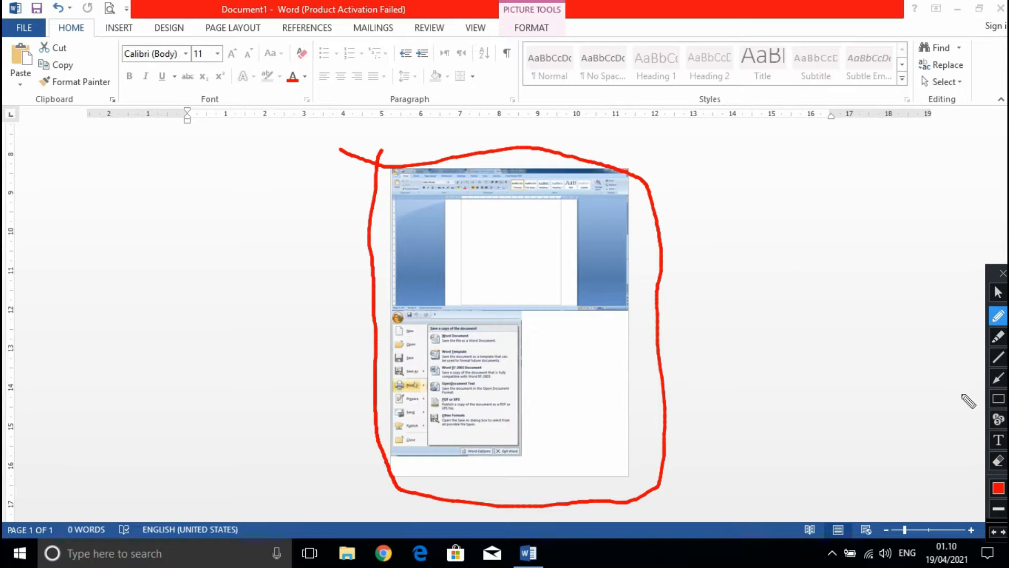
pyautogui.click(998, 460)
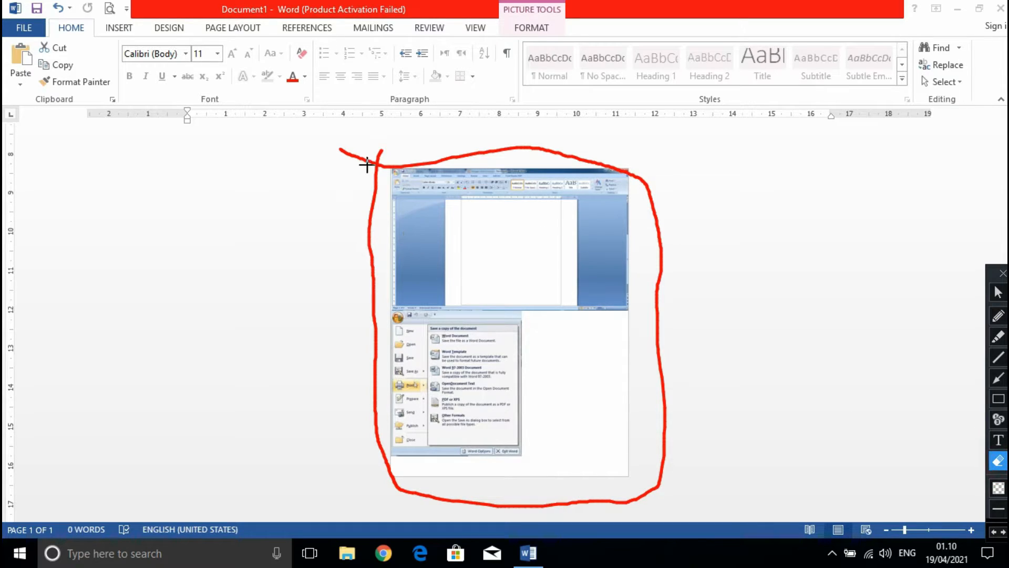
pyautogui.moveTo(319, 130)
pyautogui.mouseDown()
pyautogui.moveTo(579, 374)
pyautogui.moveTo(683, 516)
pyautogui.moveTo(704, 524)
pyautogui.mouseUp()
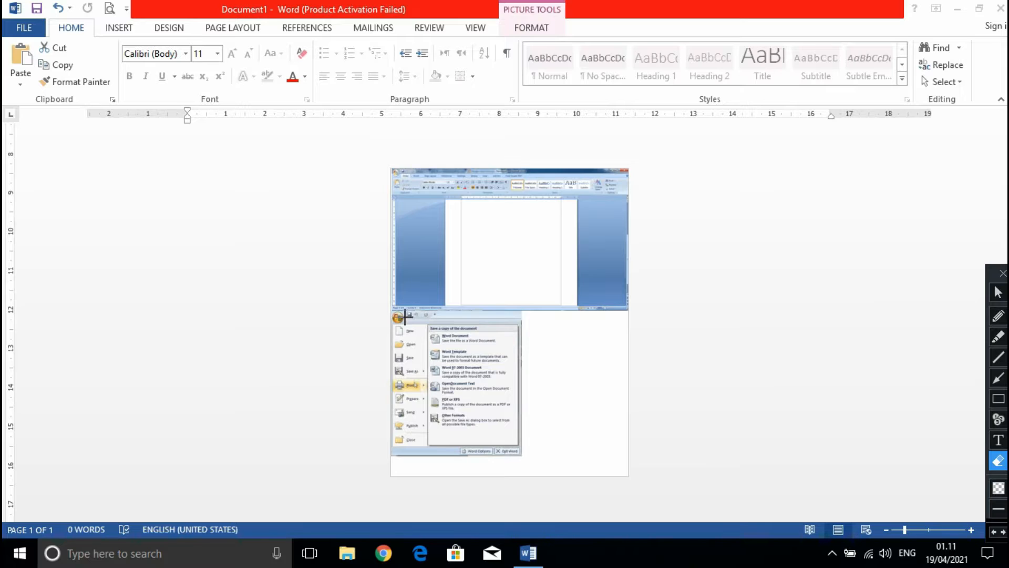
# Circle the page, word count and language section of the status bar in red in the current window and in the Word 2007 picture.
pyautogui.click(998, 315)
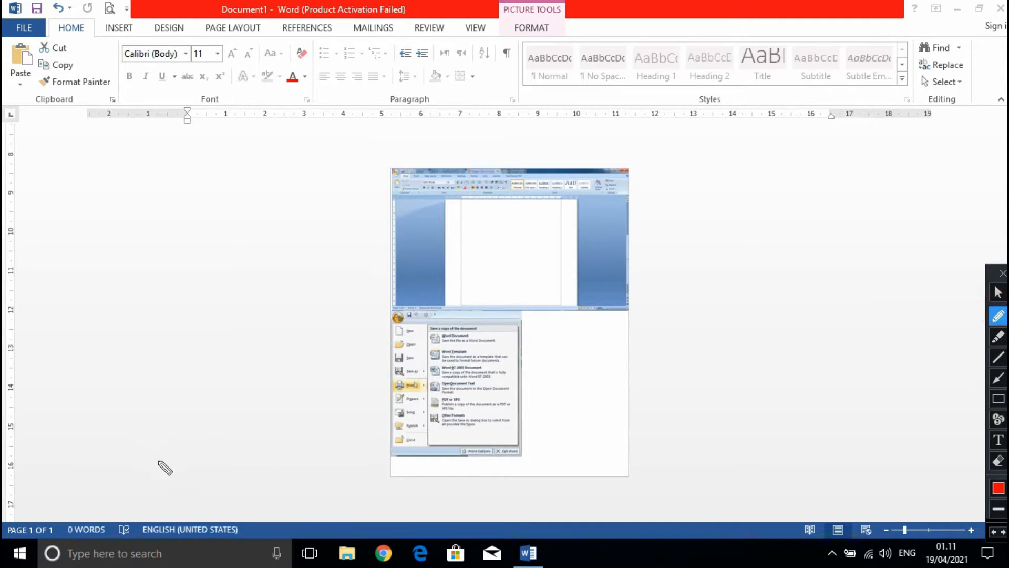
pyautogui.moveTo(3, 519)
pyautogui.mouseDown()
pyautogui.moveTo(211, 512)
pyautogui.moveTo(241, 526)
pyautogui.moveTo(208, 546)
pyautogui.moveTo(9, 540)
pyautogui.mouseUp()
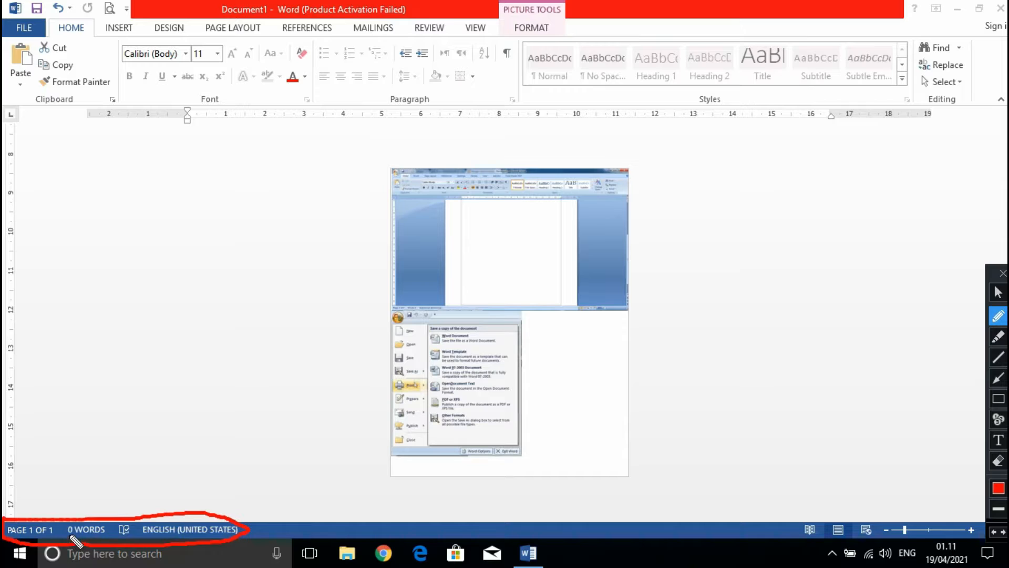
pyautogui.click(998, 289)
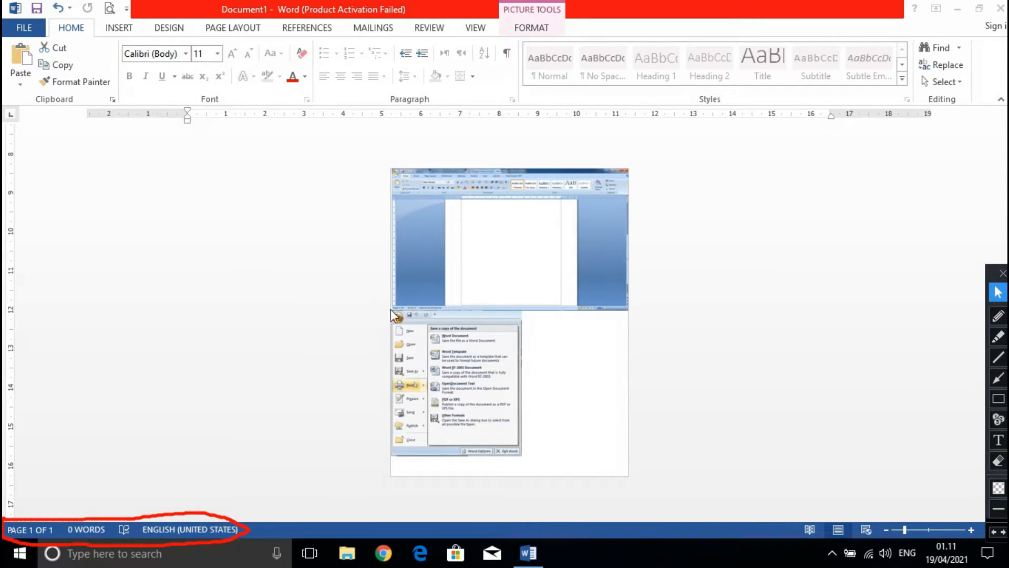
pyautogui.scroll(5, 406, 292)
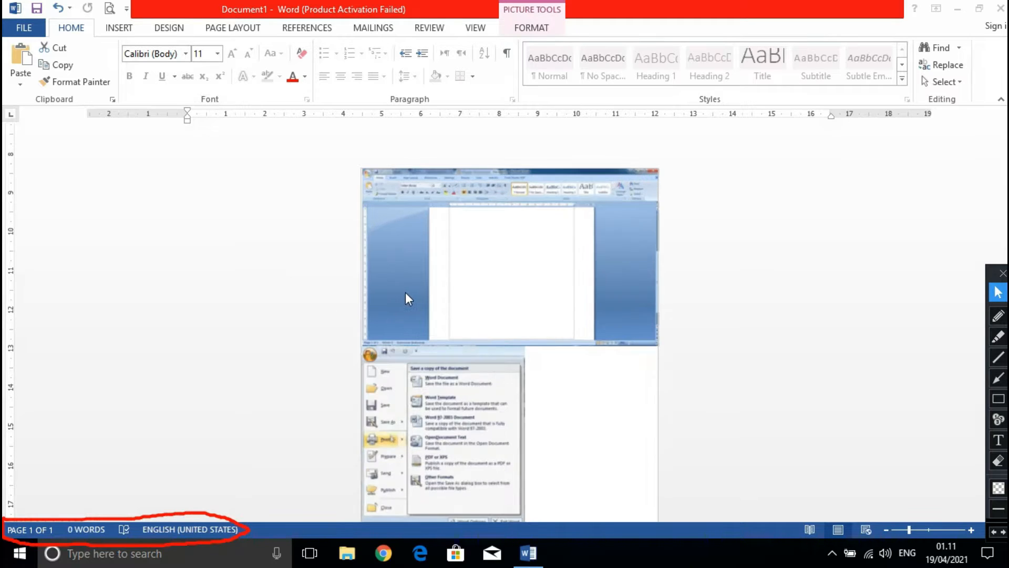
pyautogui.scroll(4, 225, 310)
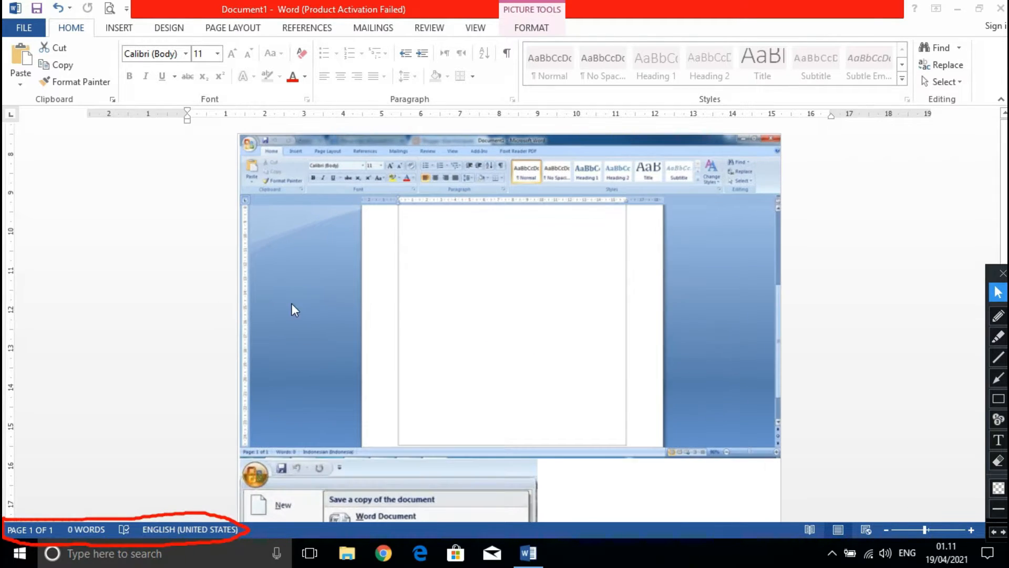
pyautogui.scroll(-3, 237, 258)
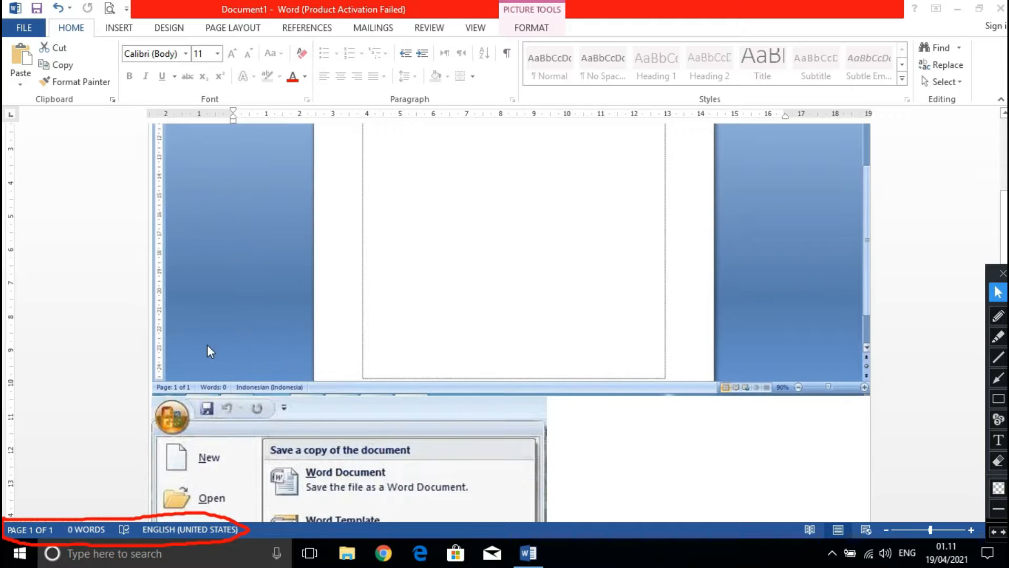
pyautogui.scroll(3, 185, 349)
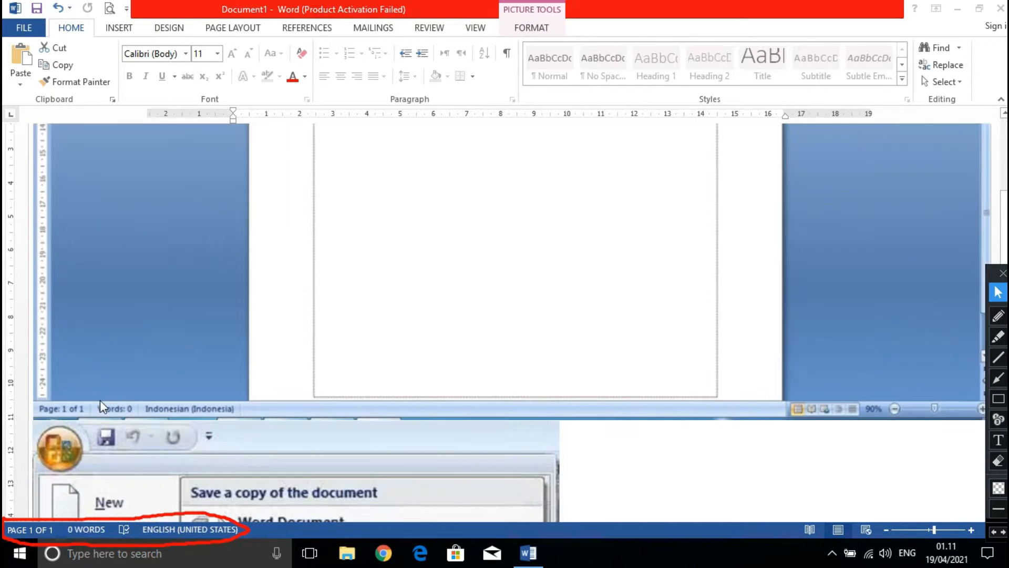
pyautogui.scroll(-5, 507, 323)
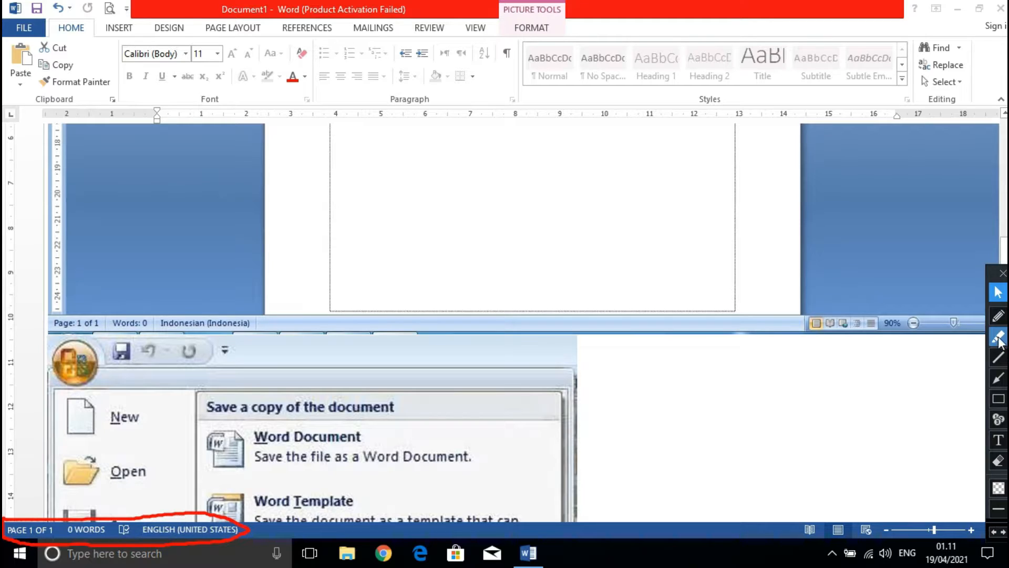
pyautogui.click(999, 318)
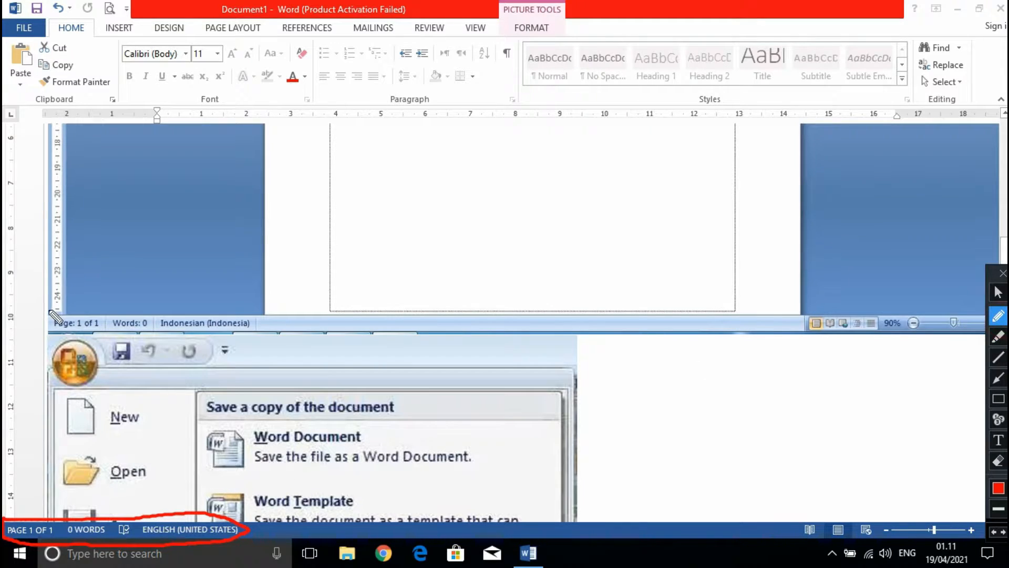
pyautogui.moveTo(43, 305)
pyautogui.mouseDown()
pyautogui.moveTo(36, 332)
pyautogui.moveTo(155, 340)
pyautogui.moveTo(270, 331)
pyautogui.moveTo(252, 311)
pyautogui.moveTo(45, 300)
pyautogui.mouseUp()
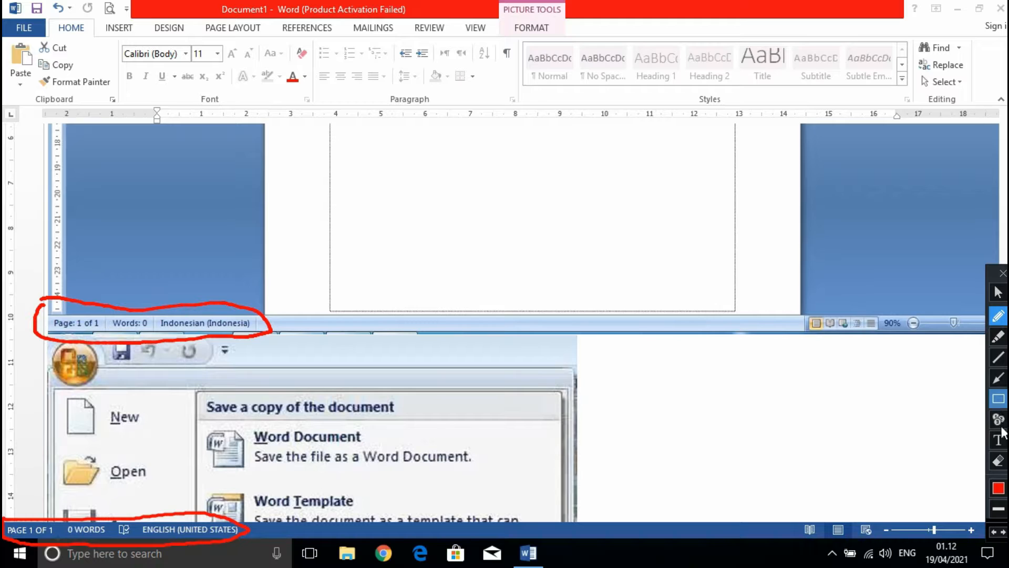
# Erase the red circles around the status bar sections in the picture and the current window.
pyautogui.click(998, 461)
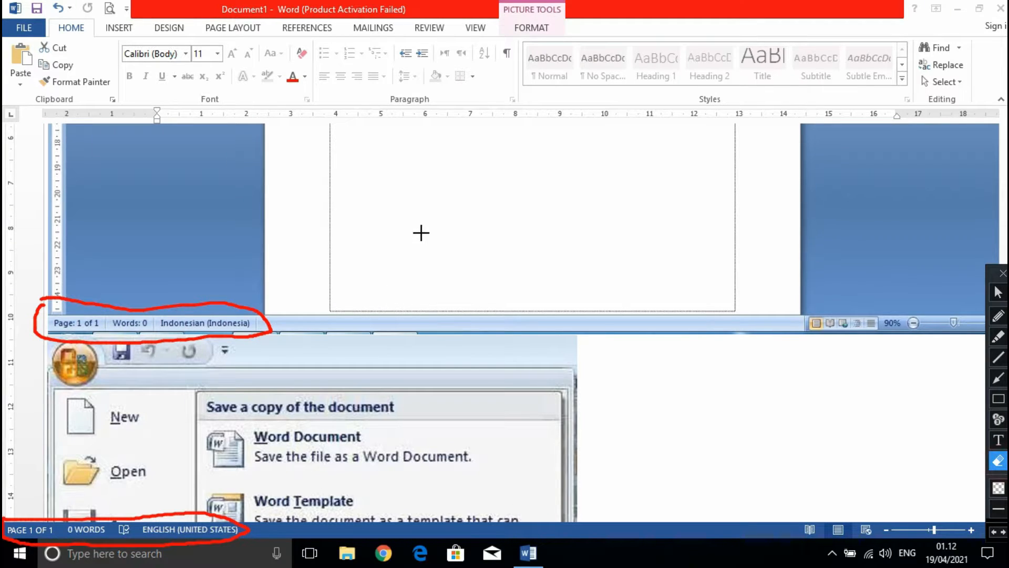
pyautogui.moveTo(421, 233)
pyautogui.mouseDown()
pyautogui.moveTo(146, 493)
pyautogui.moveTo(2, 521)
pyautogui.moveTo(2, 538)
pyautogui.mouseUp()
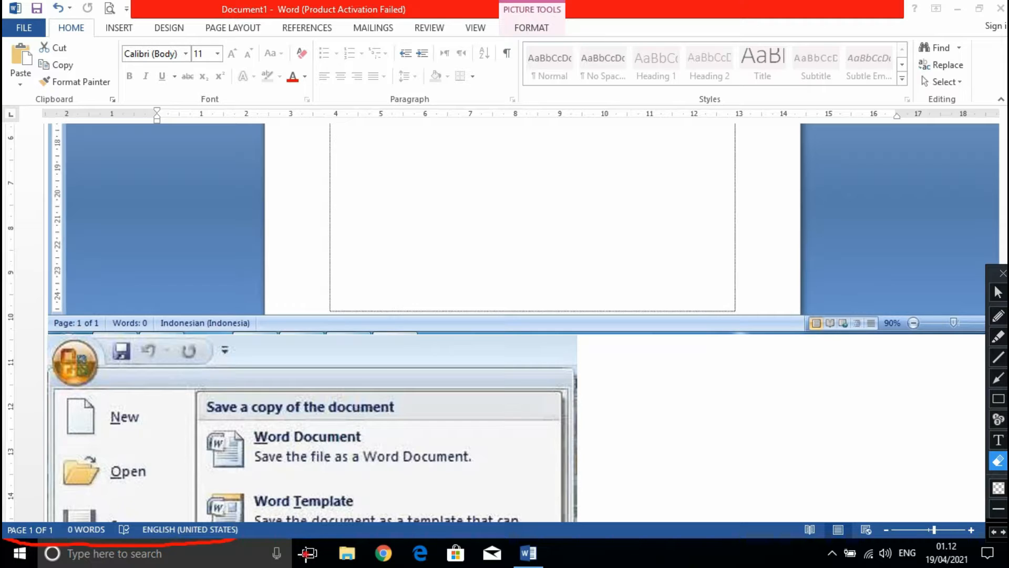
pyautogui.moveTo(307, 551)
pyautogui.mouseDown()
pyautogui.moveTo(7, 491)
pyautogui.moveTo(4, 445)
pyautogui.mouseUp()
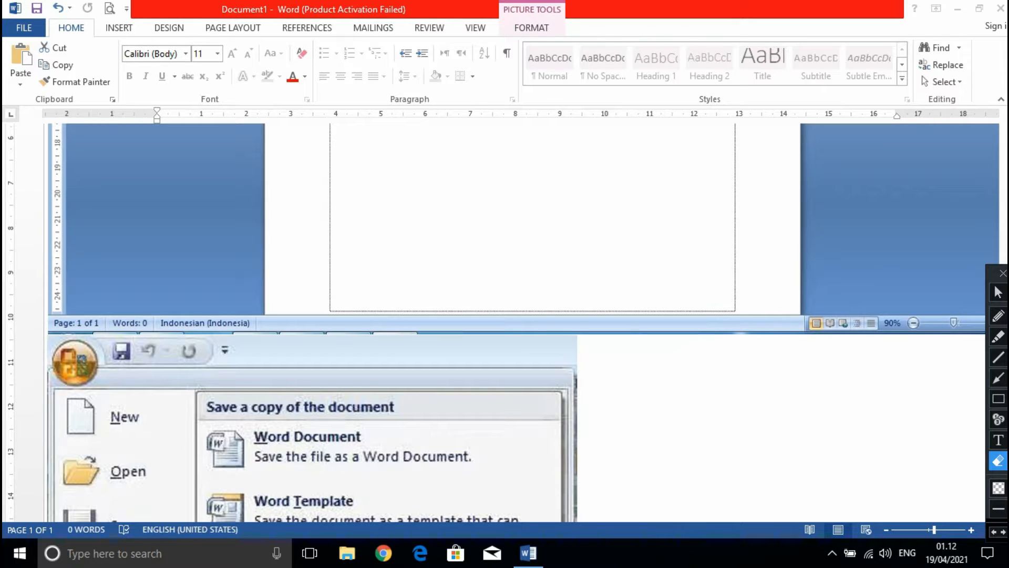
# Circle the zoom controls in red in the Word 2007 picture and in the current window.
pyautogui.click(1000, 318)
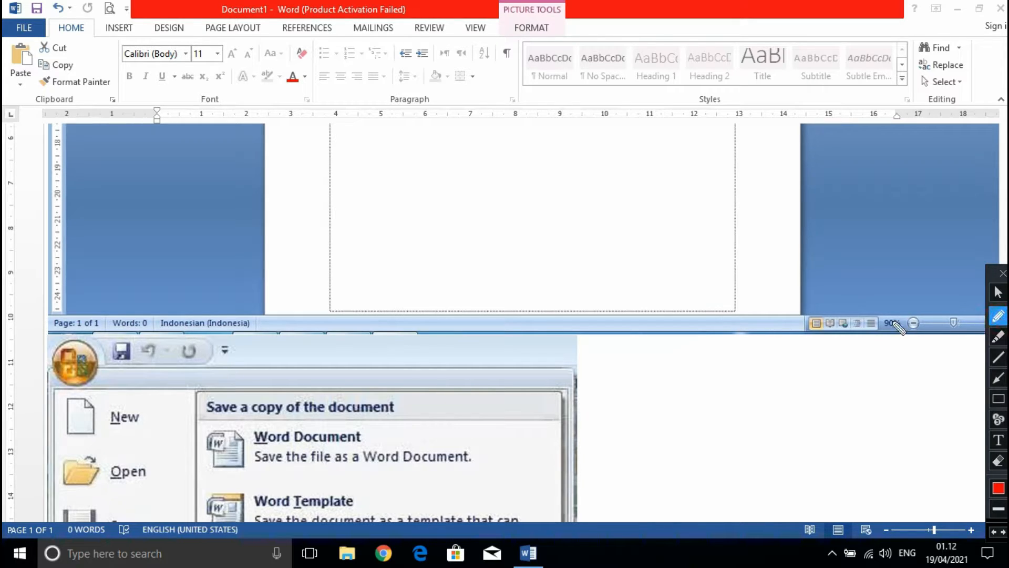
pyautogui.moveTo(871, 302)
pyautogui.mouseDown()
pyautogui.moveTo(874, 320)
pyautogui.moveTo(916, 348)
pyautogui.moveTo(995, 342)
pyautogui.mouseUp()
pyautogui.moveTo(984, 309); pyautogui.dragTo(873, 306)
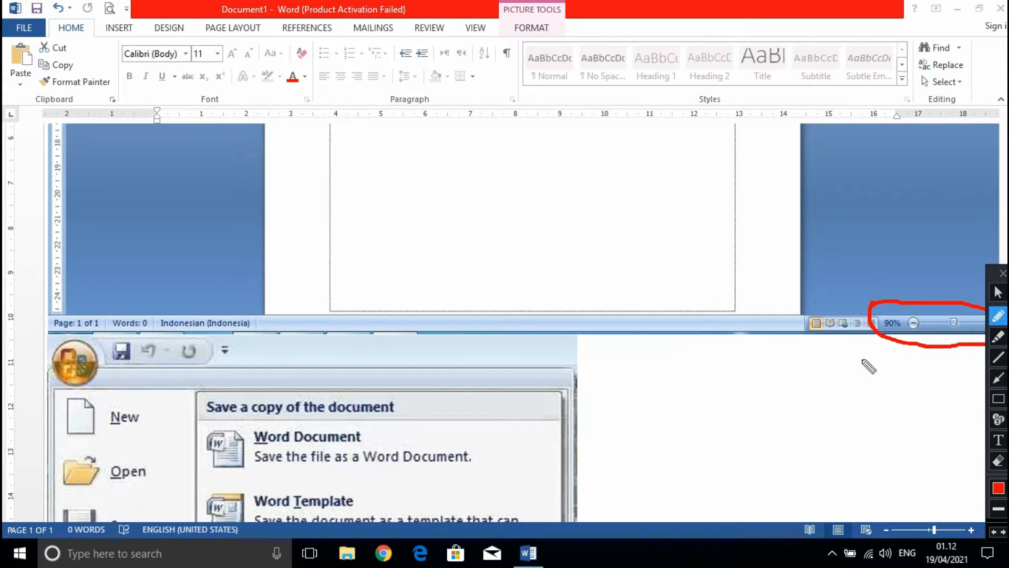
pyautogui.moveTo(873, 507)
pyautogui.mouseDown()
pyautogui.moveTo(842, 521)
pyautogui.moveTo(846, 542)
pyautogui.moveTo(975, 541)
pyautogui.moveTo(984, 523)
pyautogui.moveTo(874, 505)
pyautogui.mouseUp()
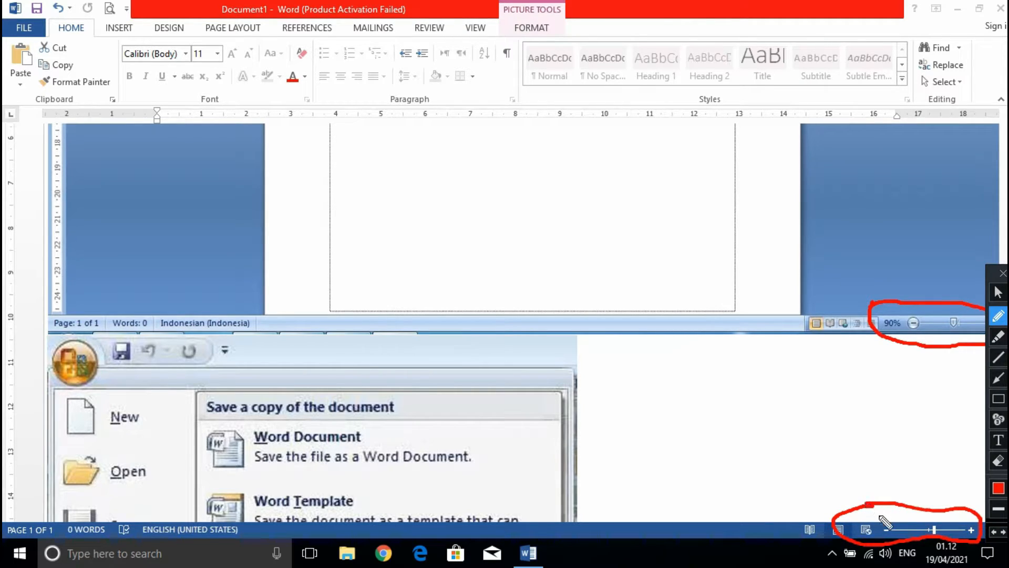
# Leave the drawing tool and zoom the document out several levels to show how the zoom-out control works.
pyautogui.click(999, 294)
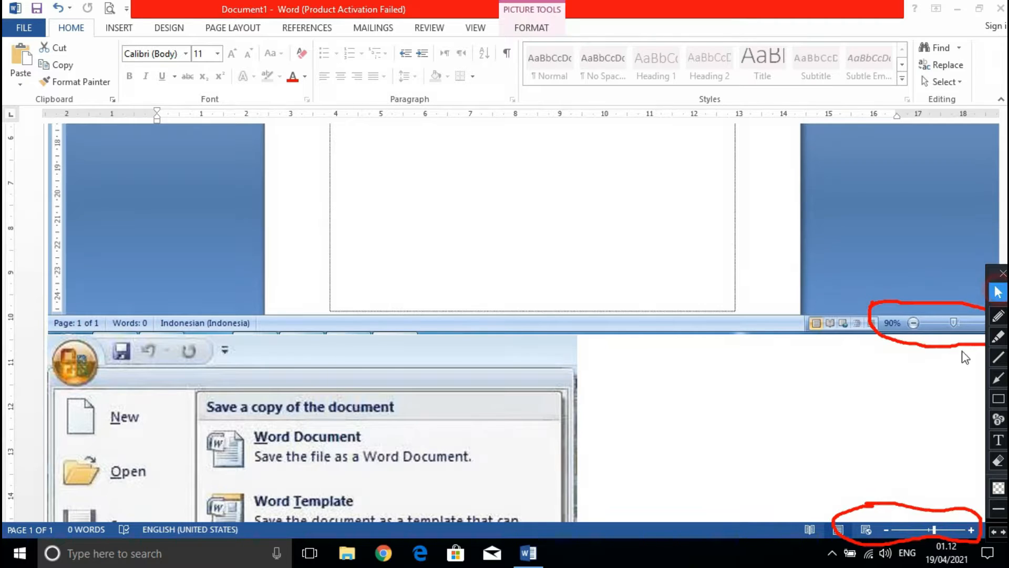
pyautogui.click(885, 528)
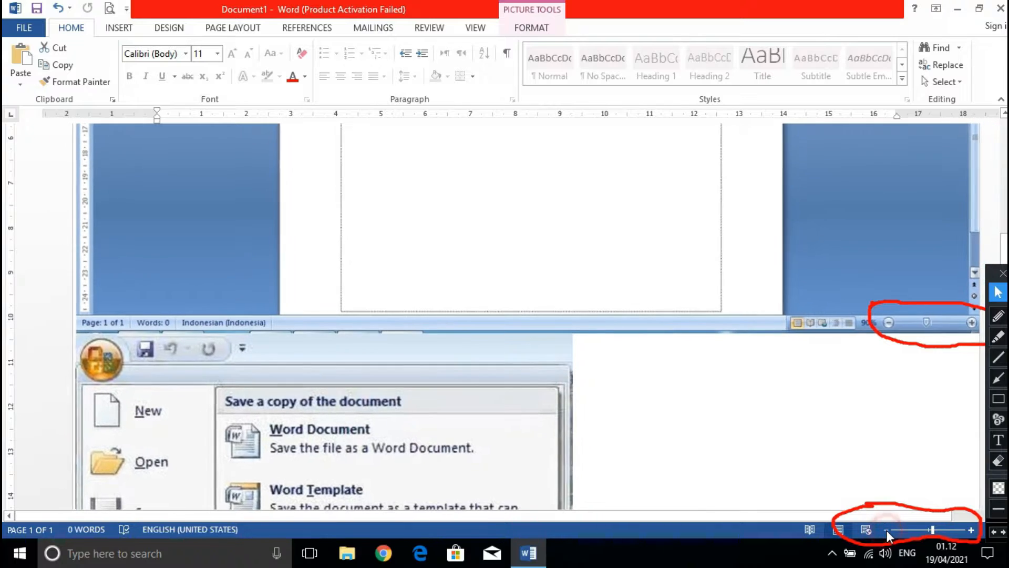
pyautogui.click(887, 530)
pyautogui.click(886, 530)
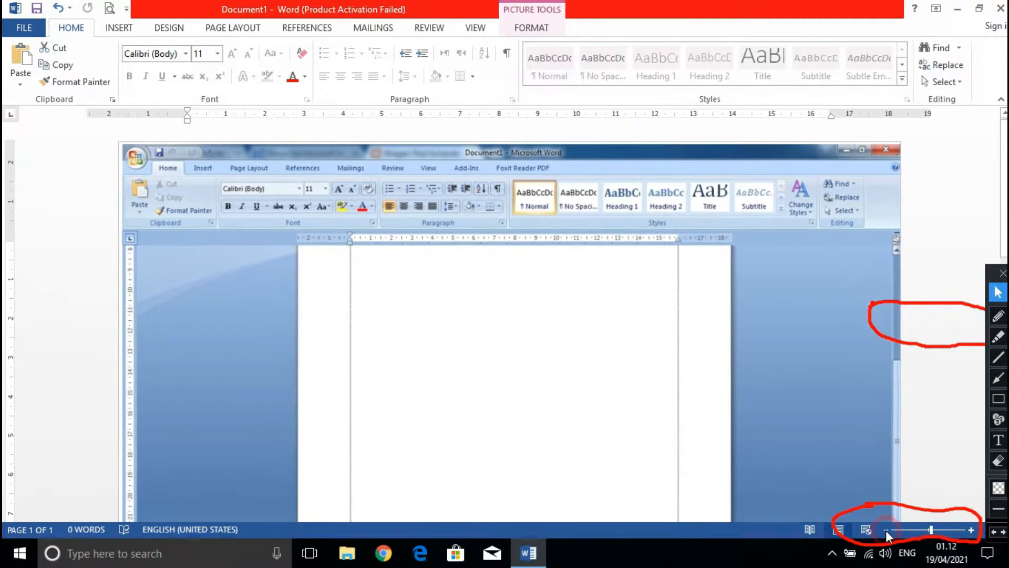
pyautogui.click(885, 530)
pyautogui.click(885, 529)
pyautogui.click(885, 529)
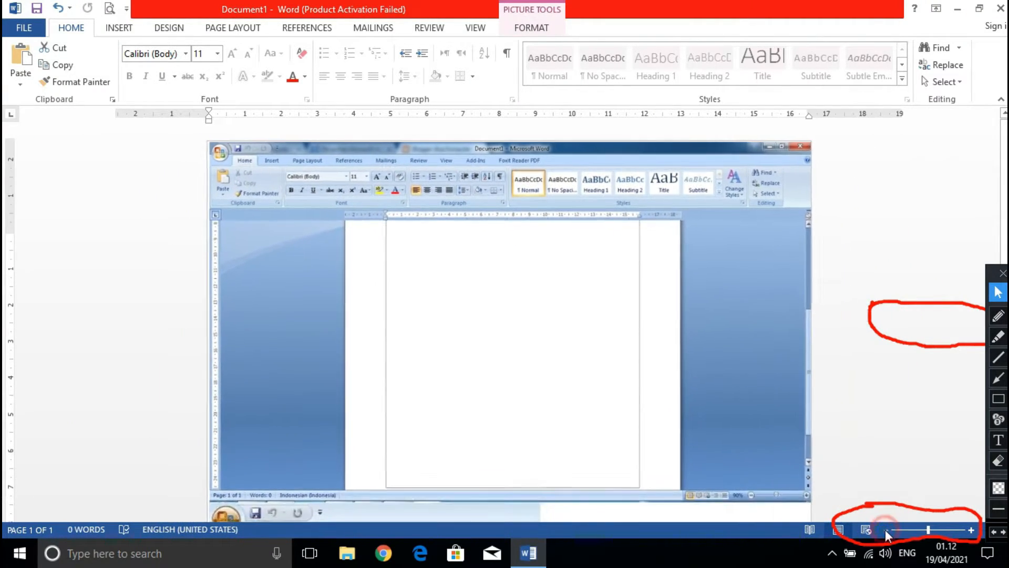
pyautogui.click(885, 528)
pyautogui.click(886, 529)
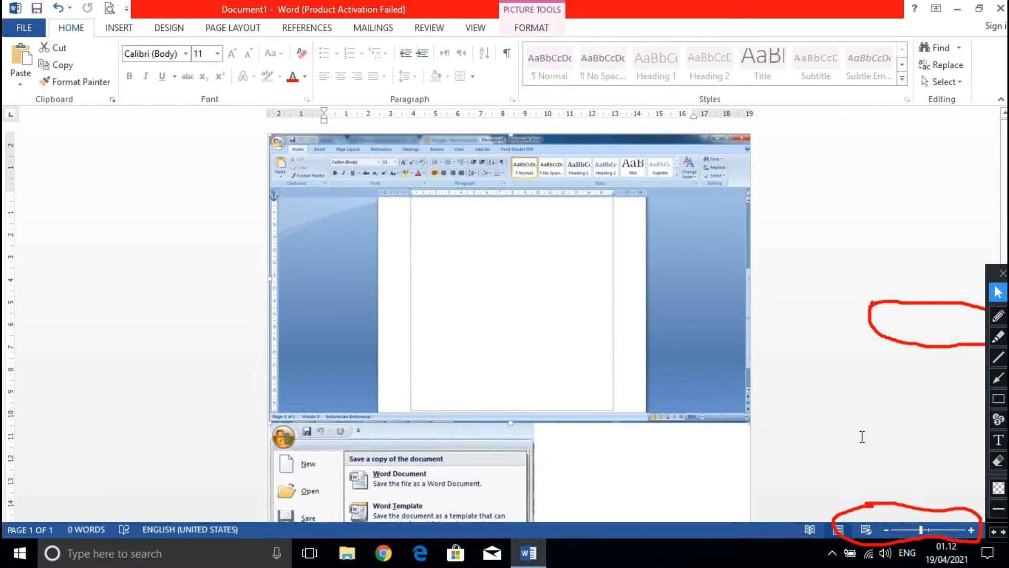
# Zoom the document back in to 150%.
pyautogui.click(971, 530)
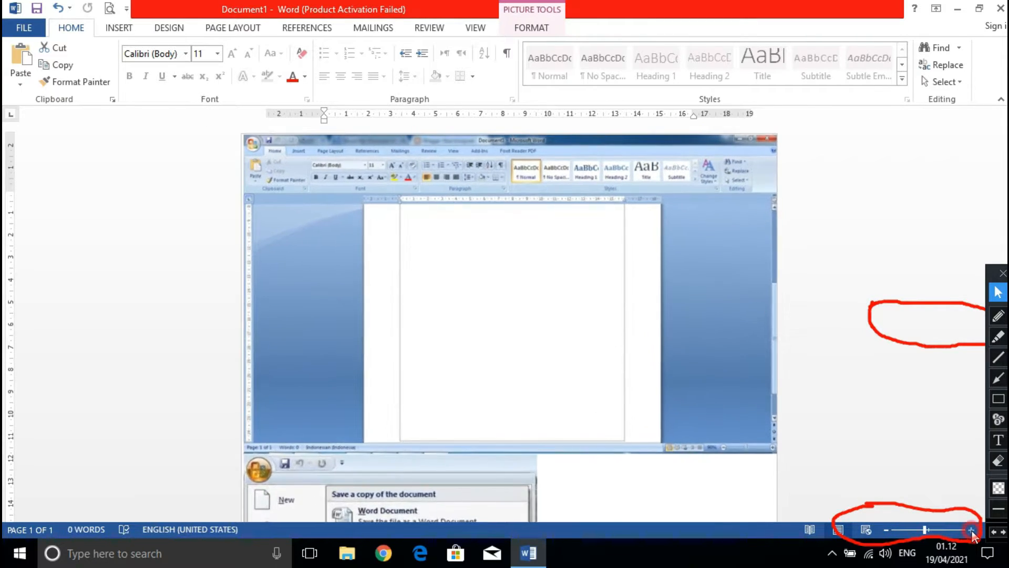
pyautogui.click(971, 530)
pyautogui.click(971, 530)
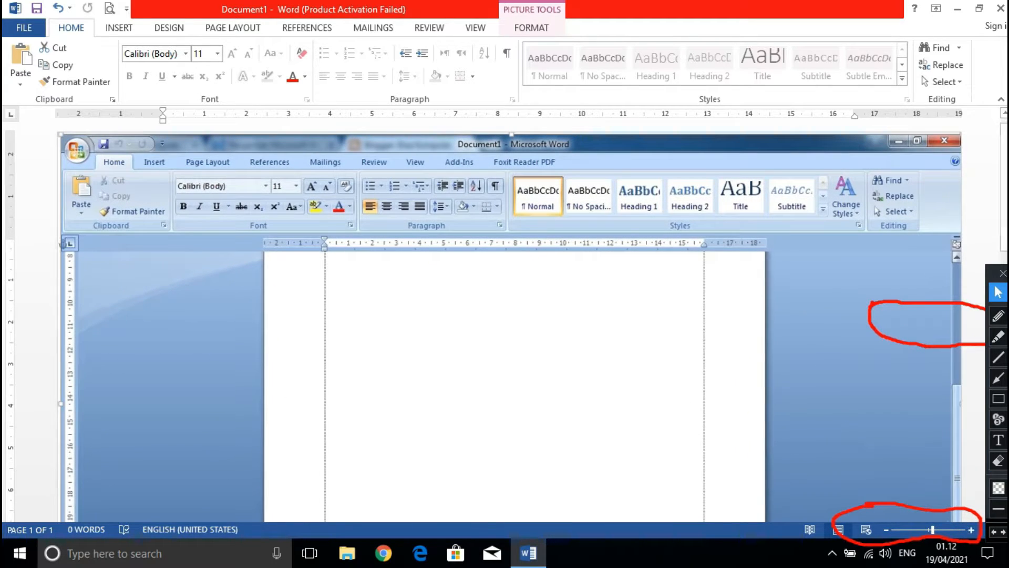
# Erase both red circles drawn around the zoom controls and return to the normal pointer.
pyautogui.click(998, 461)
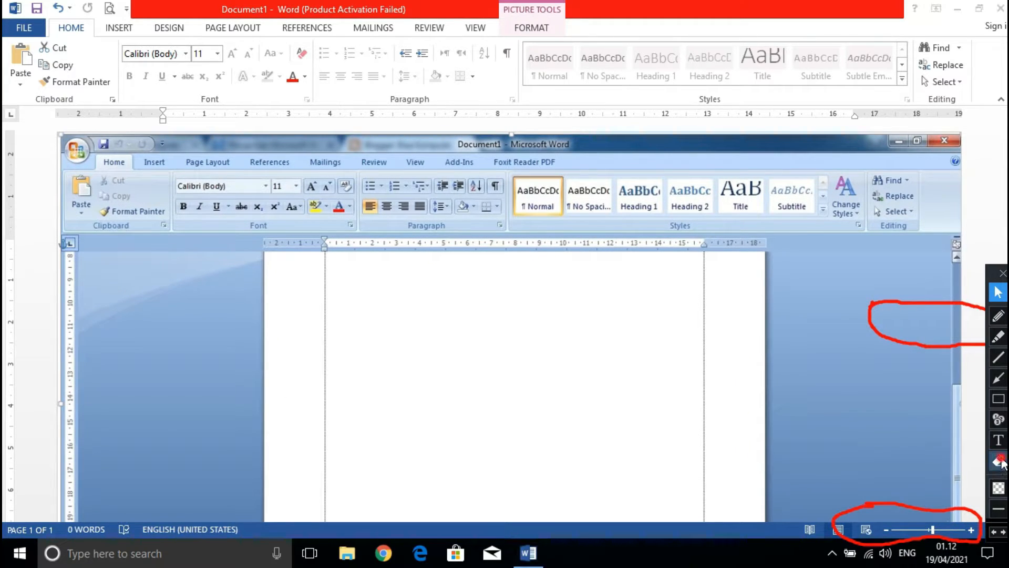
pyautogui.moveTo(809, 240)
pyautogui.mouseDown()
pyautogui.moveTo(918, 477)
pyautogui.moveTo(987, 525)
pyautogui.mouseUp()
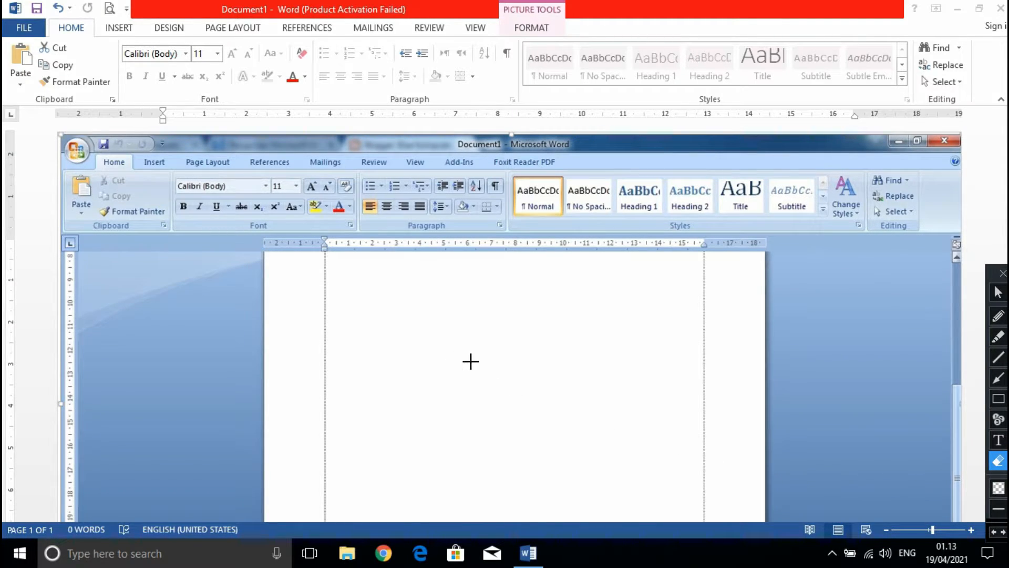
pyautogui.click(997, 294)
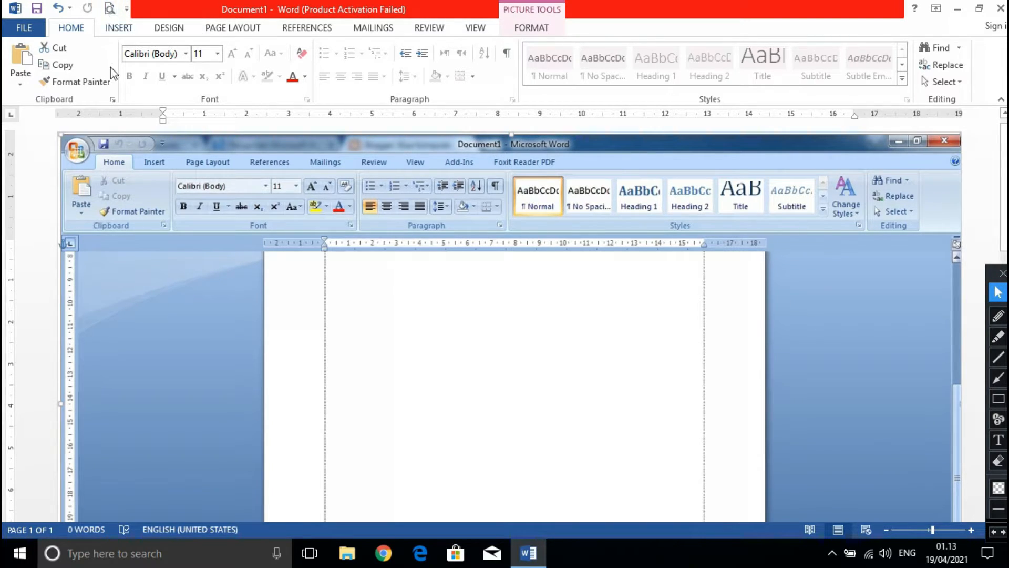
# Open the print preview and circle the previewed page in red.
pyautogui.click(110, 8)
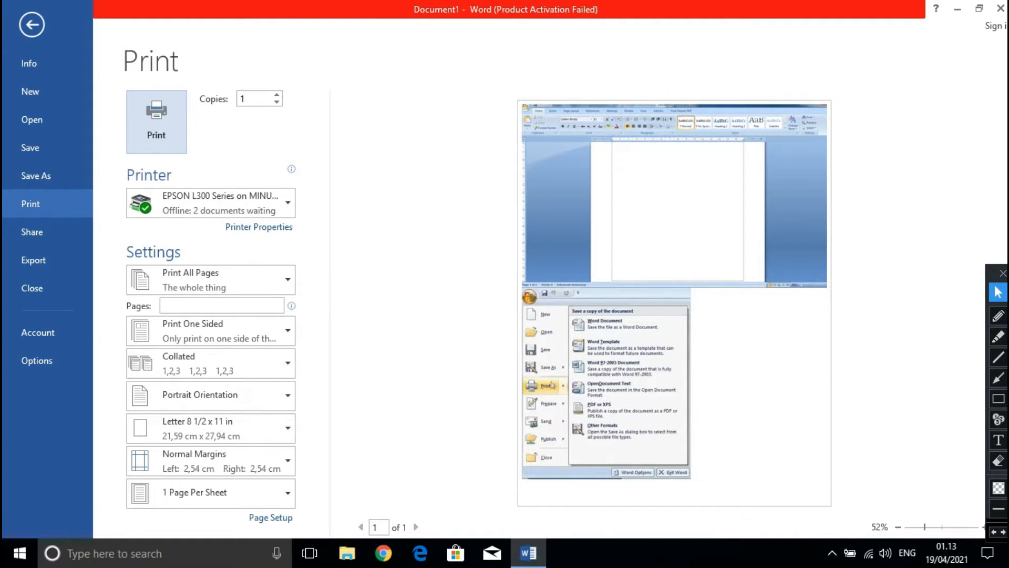
pyautogui.click(998, 317)
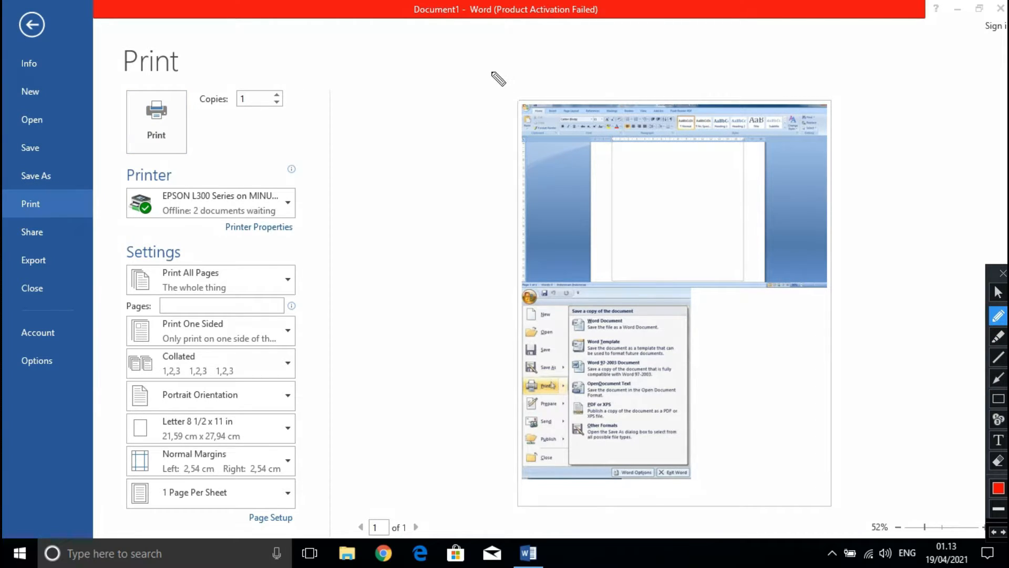
pyautogui.moveTo(490, 71)
pyautogui.mouseDown()
pyautogui.moveTo(496, 421)
pyautogui.moveTo(518, 510)
pyautogui.moveTo(816, 522)
pyautogui.moveTo(847, 513)
pyautogui.moveTo(835, 98)
pyautogui.moveTo(491, 83)
pyautogui.mouseUp()
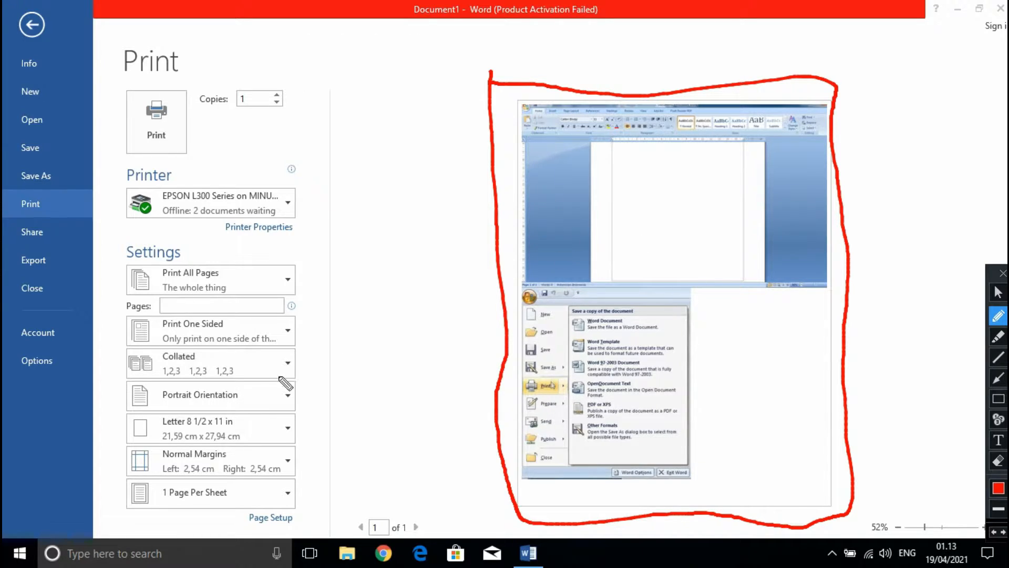
# Erase the red circle around the previewed page and return from the print view to the document.
pyautogui.click(1001, 467)
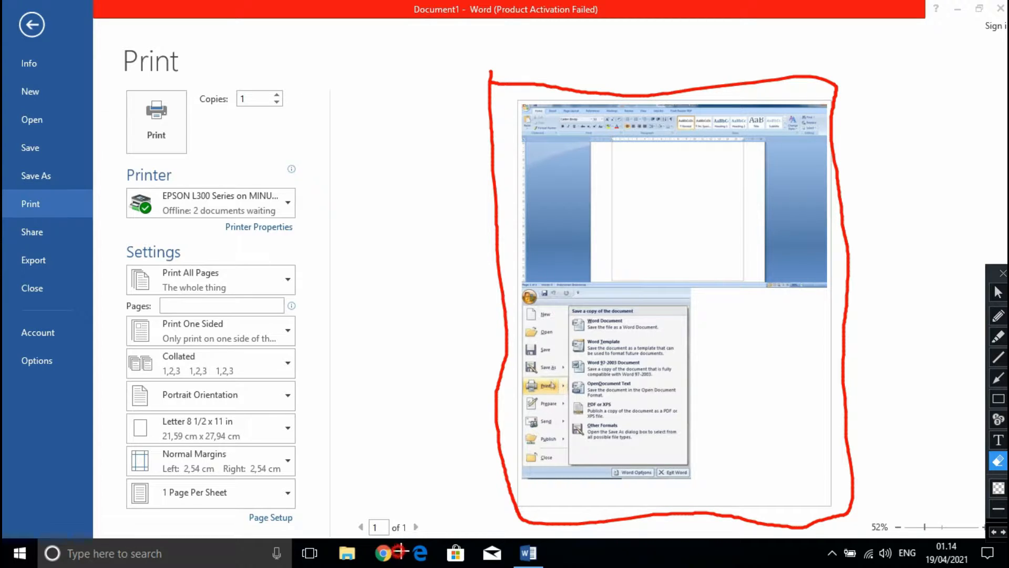
pyautogui.moveTo(399, 549)
pyautogui.mouseDown()
pyautogui.moveTo(863, 419)
pyautogui.moveTo(892, 329)
pyautogui.moveTo(899, 37)
pyautogui.mouseUp()
pyautogui.click(998, 292)
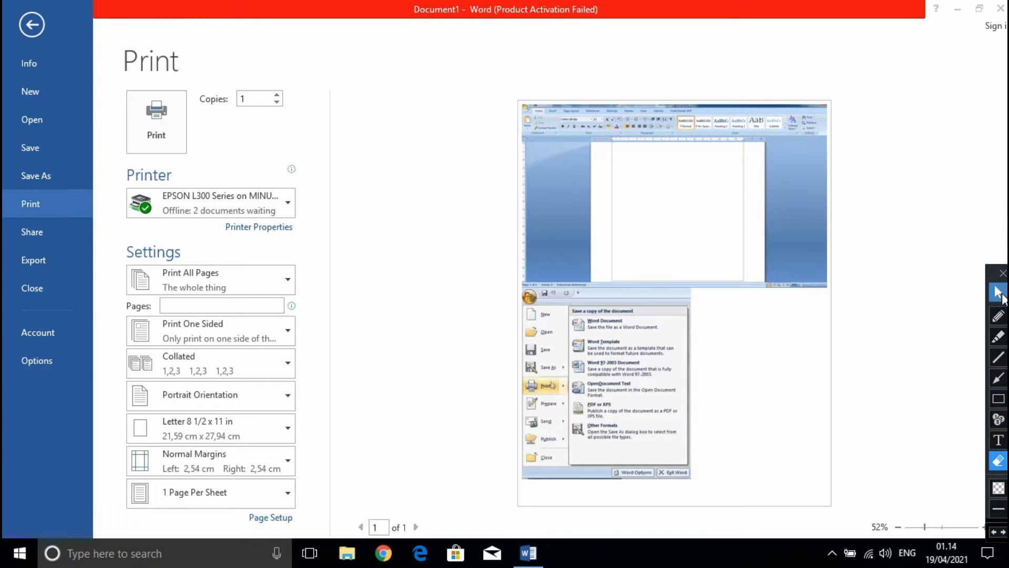
pyautogui.click(30, 33)
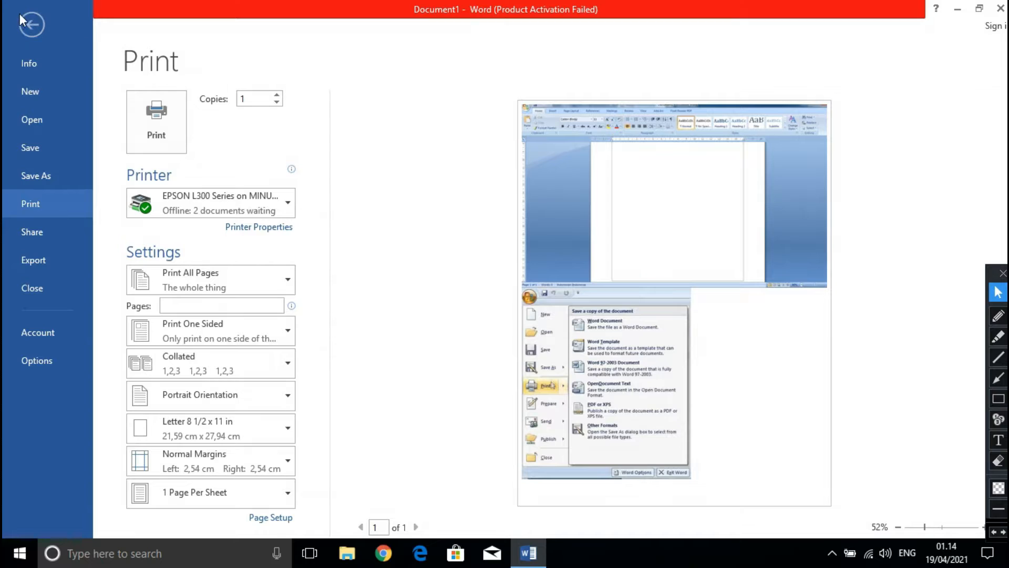
pyautogui.click(23, 16)
pyautogui.click(454, 160)
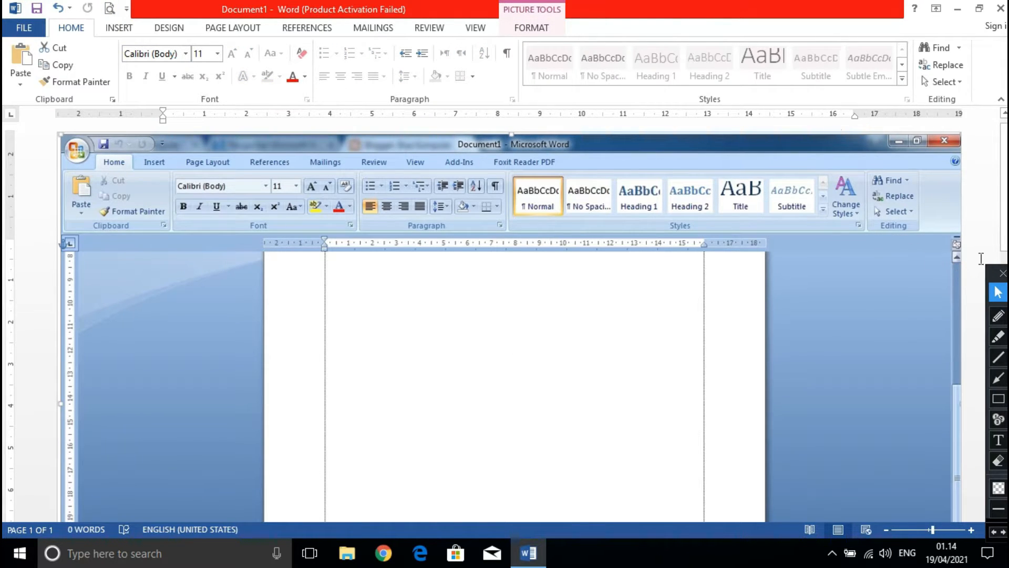
# Move the annotation toolbar to the opposite edge of the screen and circle the Word 2007 picture's vertical scroll bar in red.
pyautogui.moveTo(990, 276)
pyautogui.mouseDown()
pyautogui.moveTo(581, 262)
pyautogui.moveTo(163, 182)
pyautogui.moveTo(5, 212)
pyautogui.mouseUp()
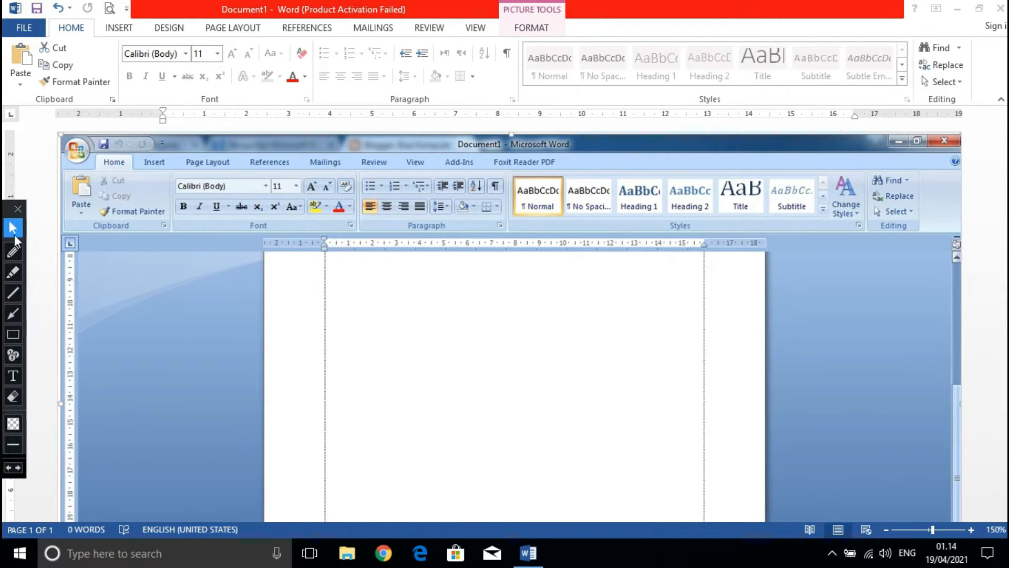
pyautogui.click(13, 251)
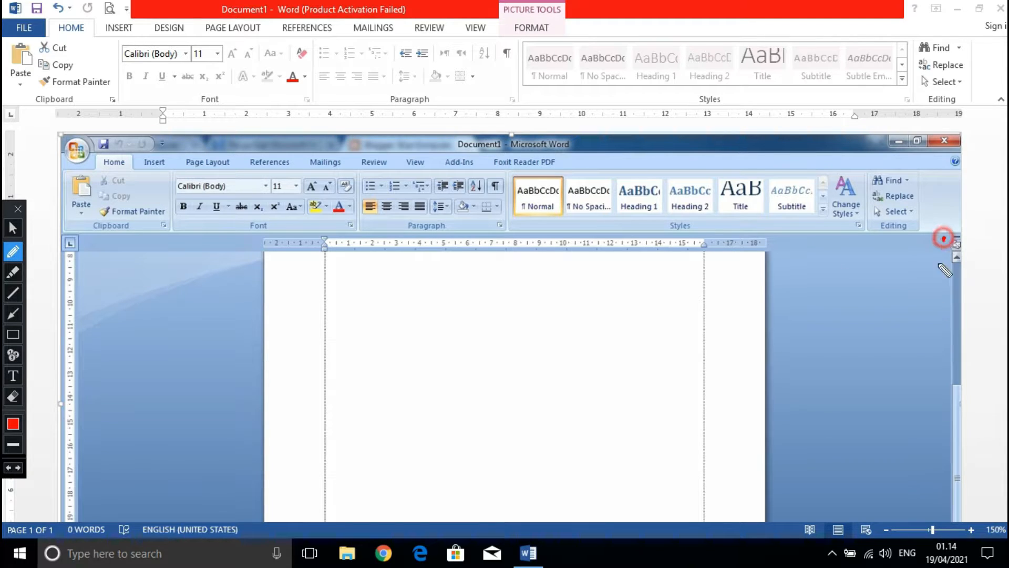
pyautogui.moveTo(945, 238); pyautogui.dragTo(936, 327)
pyautogui.moveTo(935, 383)
pyautogui.mouseDown()
pyautogui.moveTo(928, 505)
pyautogui.moveTo(959, 530)
pyautogui.moveTo(979, 490)
pyautogui.moveTo(977, 299)
pyautogui.moveTo(961, 238)
pyautogui.moveTo(939, 241)
pyautogui.mouseUp()
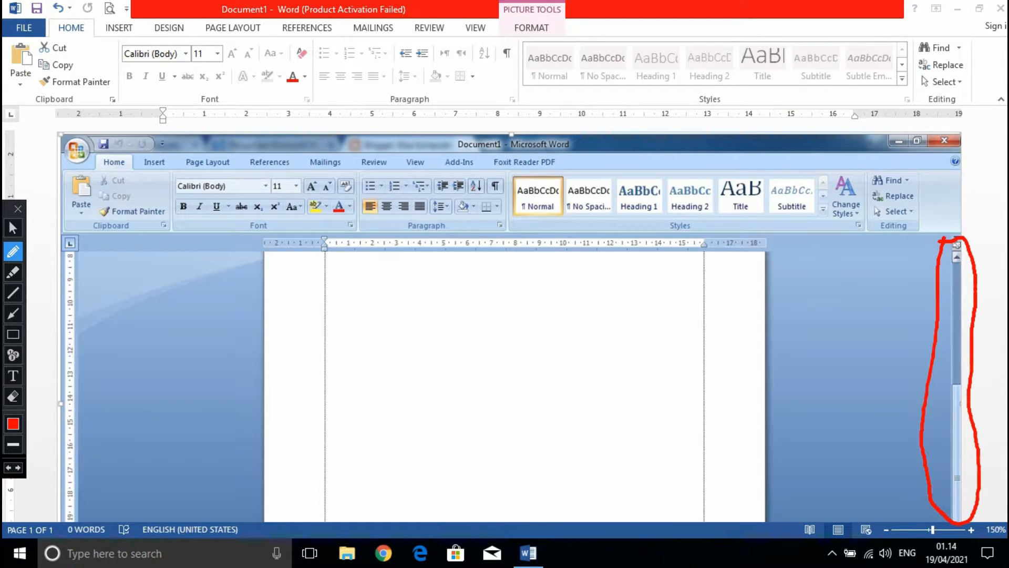
# Demonstrate vertical scrolling of the document with the current window's scroll bar.
pyautogui.click(13, 228)
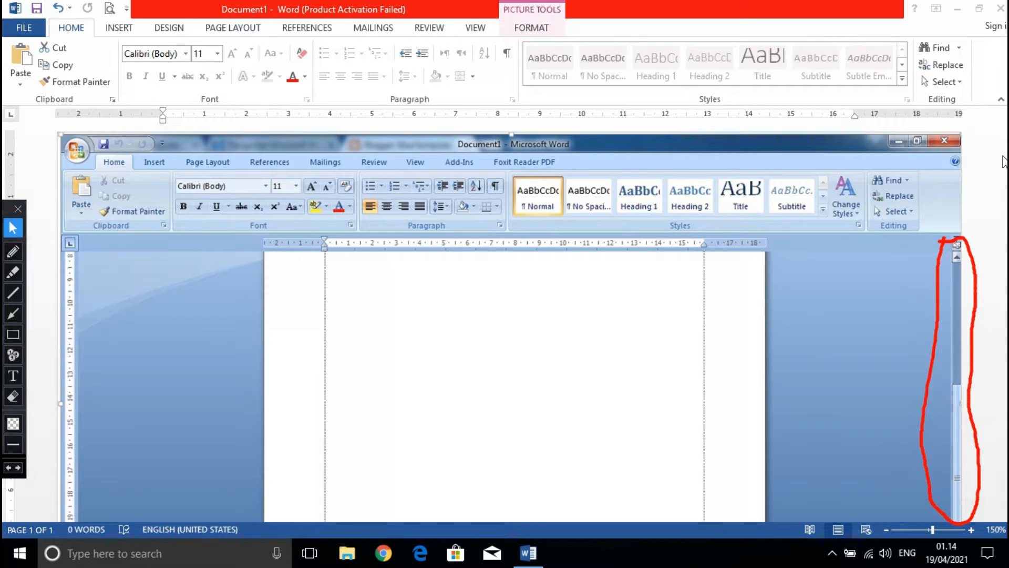
pyautogui.click(994, 183)
pyautogui.moveTo(1004, 174)
pyautogui.mouseDown()
pyautogui.moveTo(1002, 336)
pyautogui.moveTo(1003, 172)
pyautogui.mouseUp()
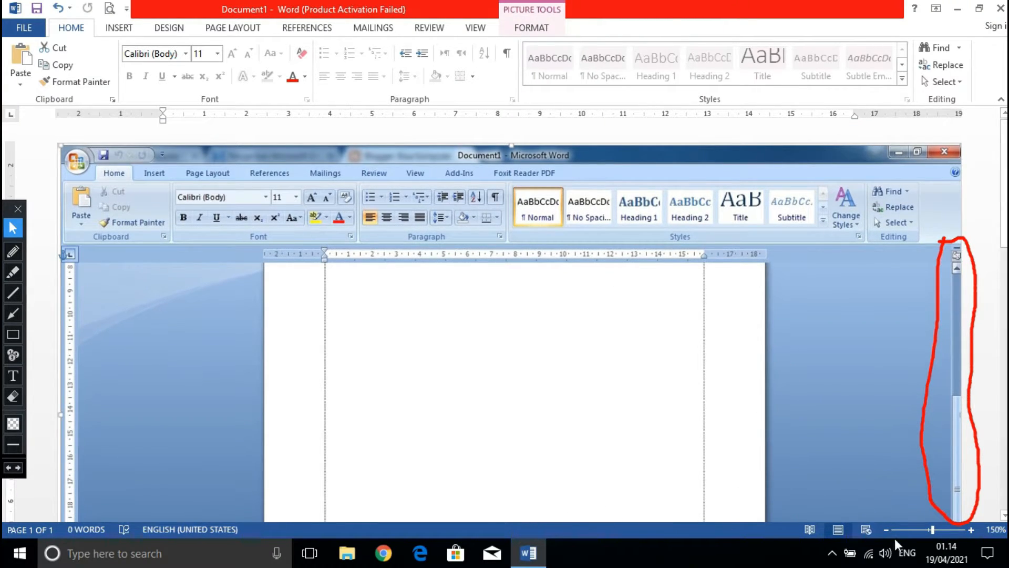
# Zoom in to 170% and demonstrate horizontal scrolling of the document.
pyautogui.click(972, 529)
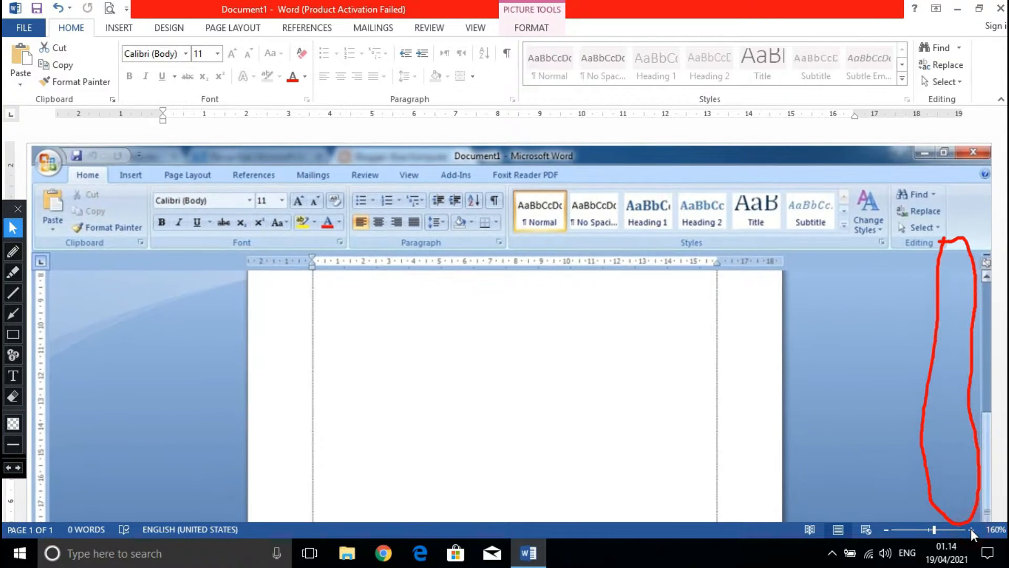
pyautogui.click(970, 529)
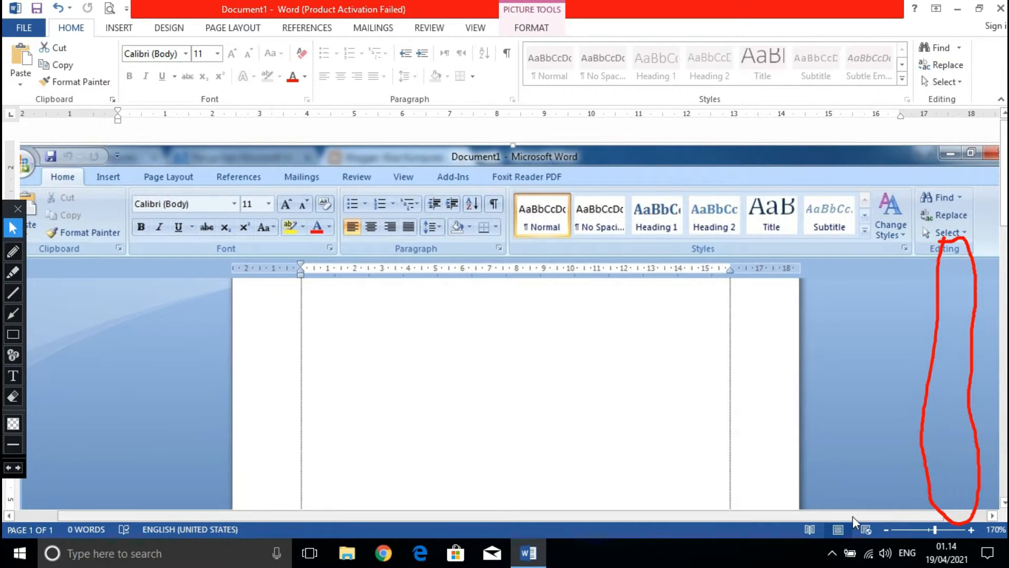
pyautogui.moveTo(852, 516); pyautogui.dragTo(887, 511)
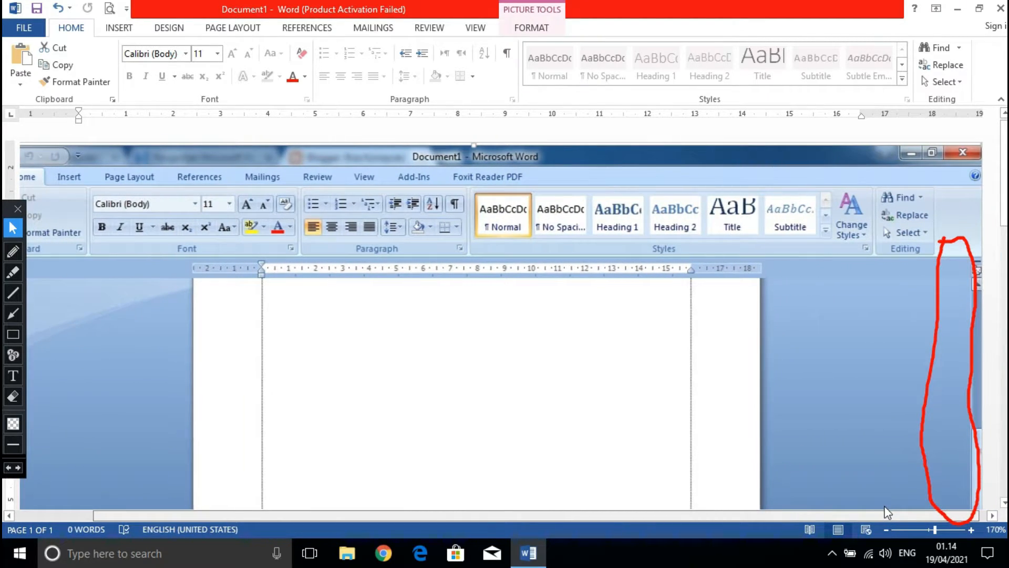
# Erase the red circle drawn for the vertical scroll bar and set the zoom back to 150%.
pyautogui.click(14, 397)
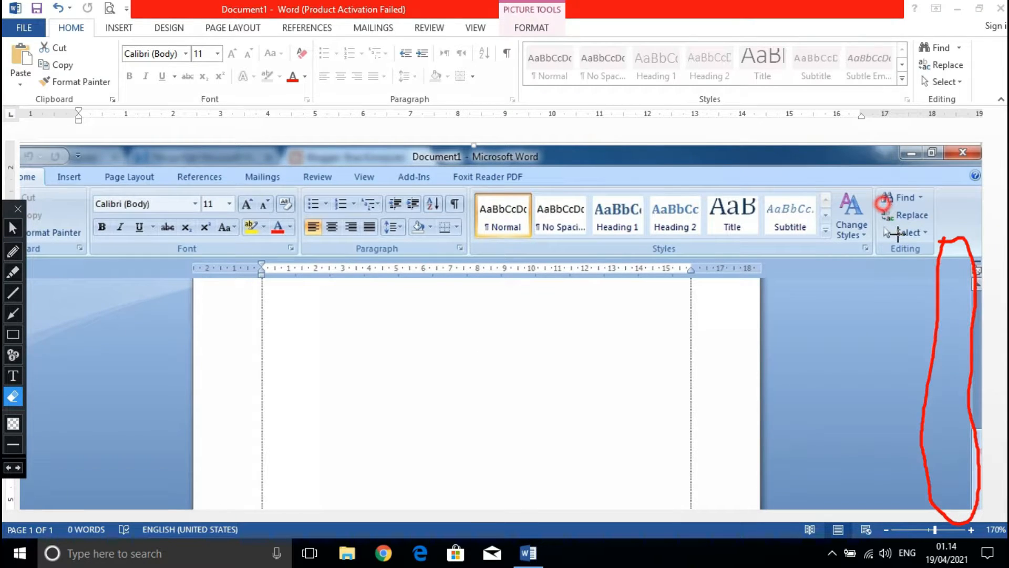
pyautogui.moveTo(883, 204)
pyautogui.mouseDown()
pyautogui.moveTo(984, 424)
pyautogui.moveTo(999, 544)
pyautogui.mouseUp()
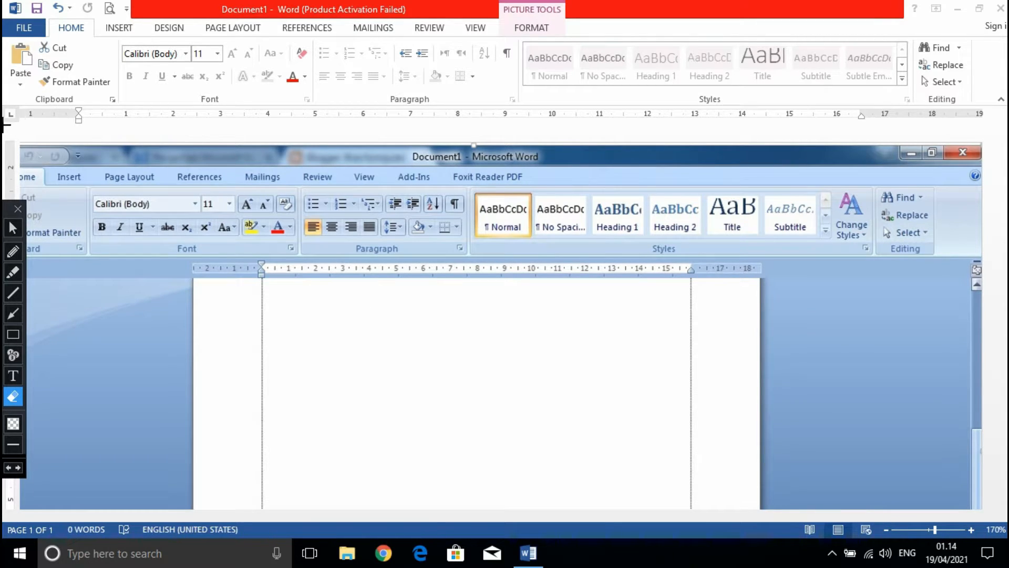
pyautogui.click(13, 227)
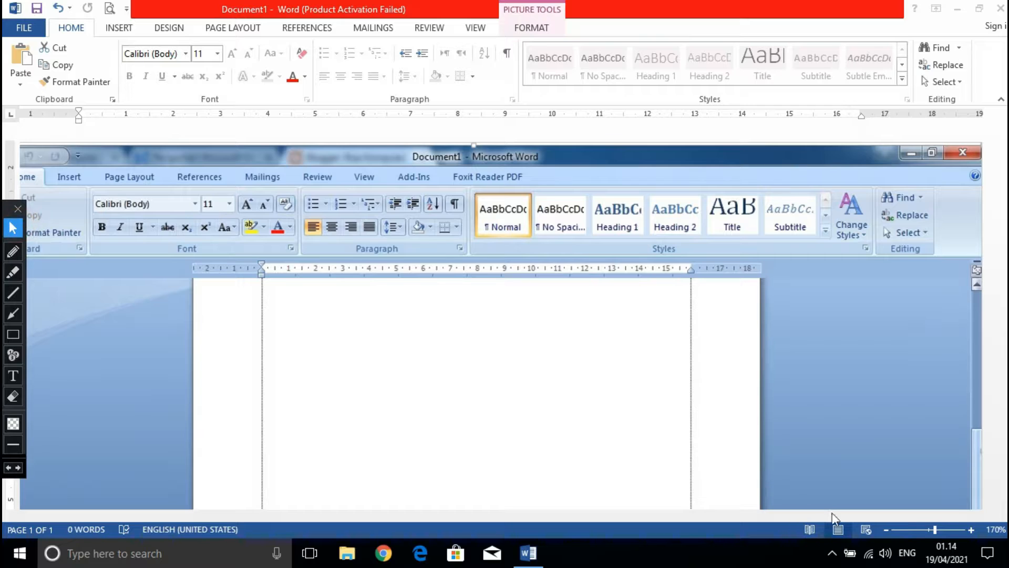
pyautogui.click(886, 529)
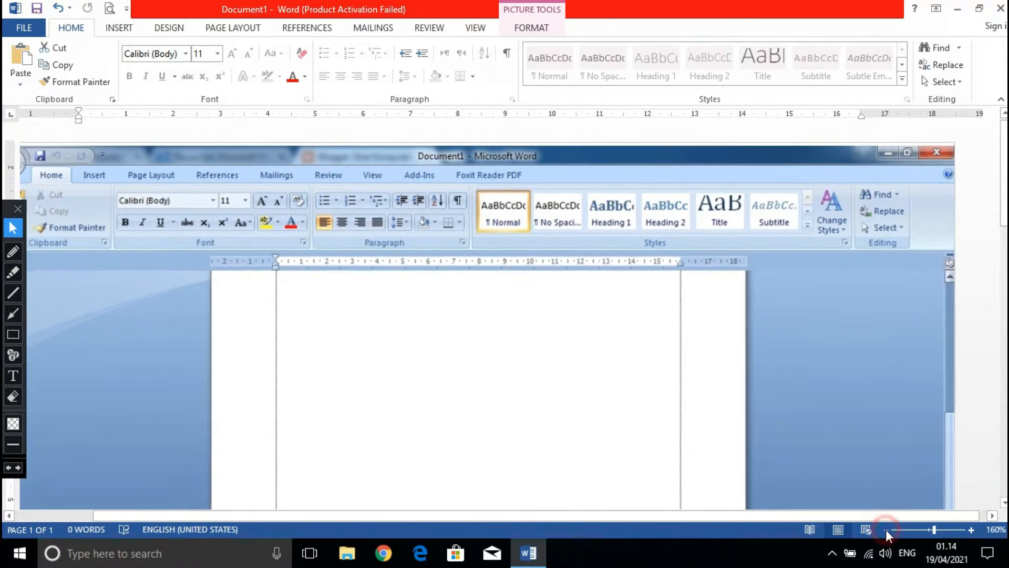
pyautogui.click(886, 529)
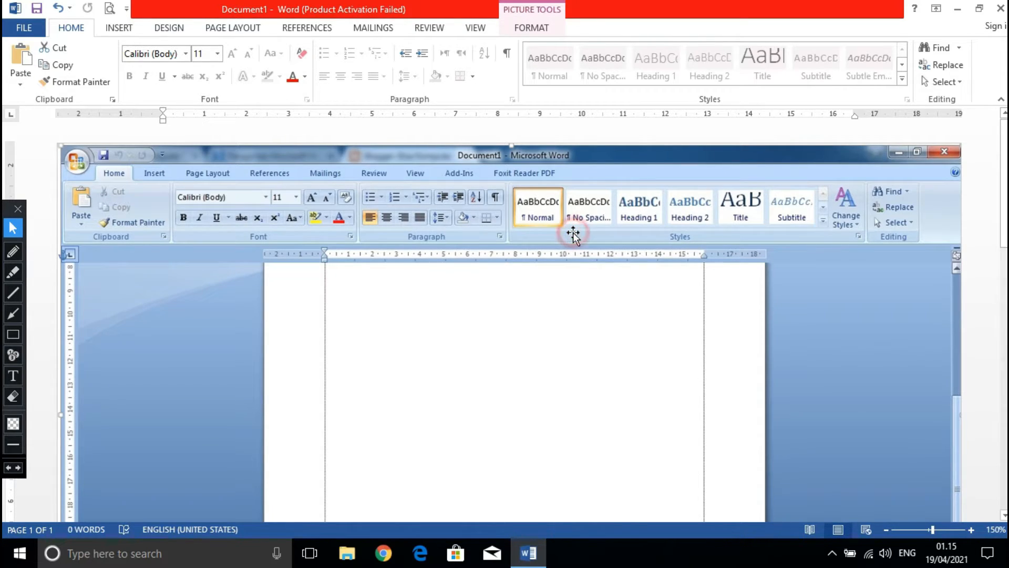
# Remove the Word 2007 window picture and the Office button menu picture from the document.
pyautogui.hotkey('ctrl', 'z')
pyautogui.scroll(-12, 530, 234)
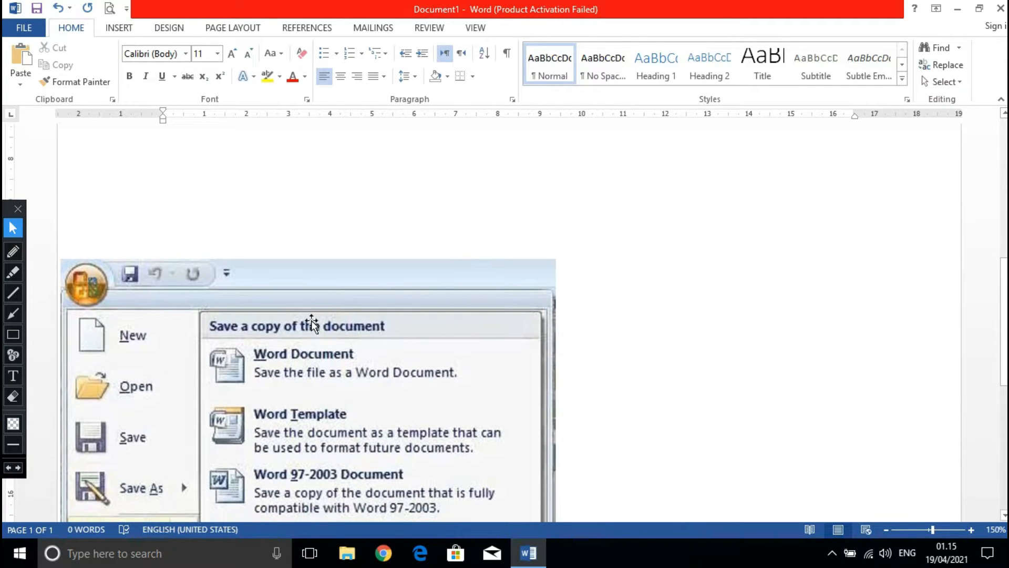
pyautogui.click(311, 321)
pyautogui.press('Delete')
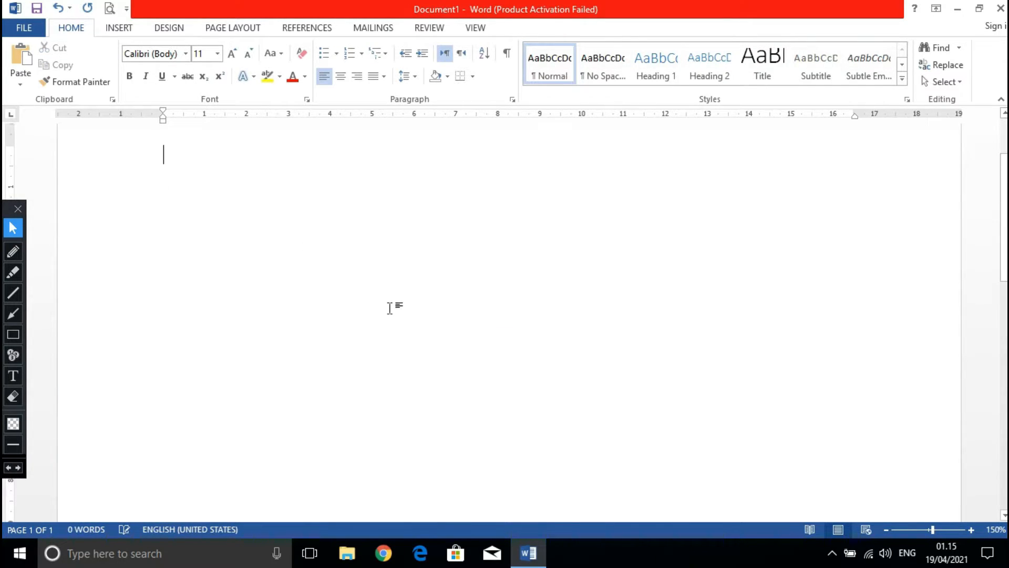
pyautogui.scroll(3, 583, 261)
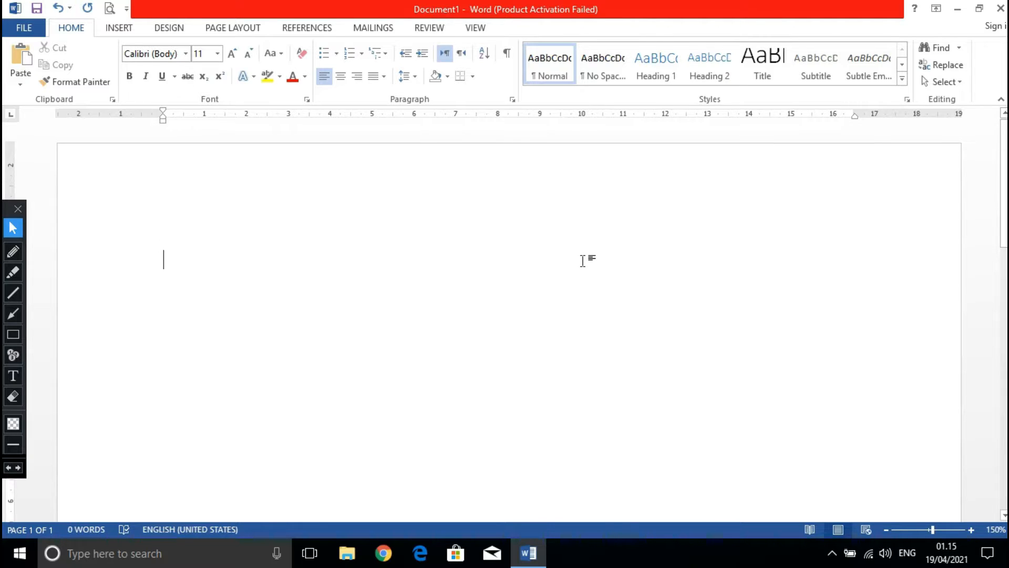
# Enter "Ayo belajar tik bersama" as the first line of the blank page.
pyautogui.click(399, 240)
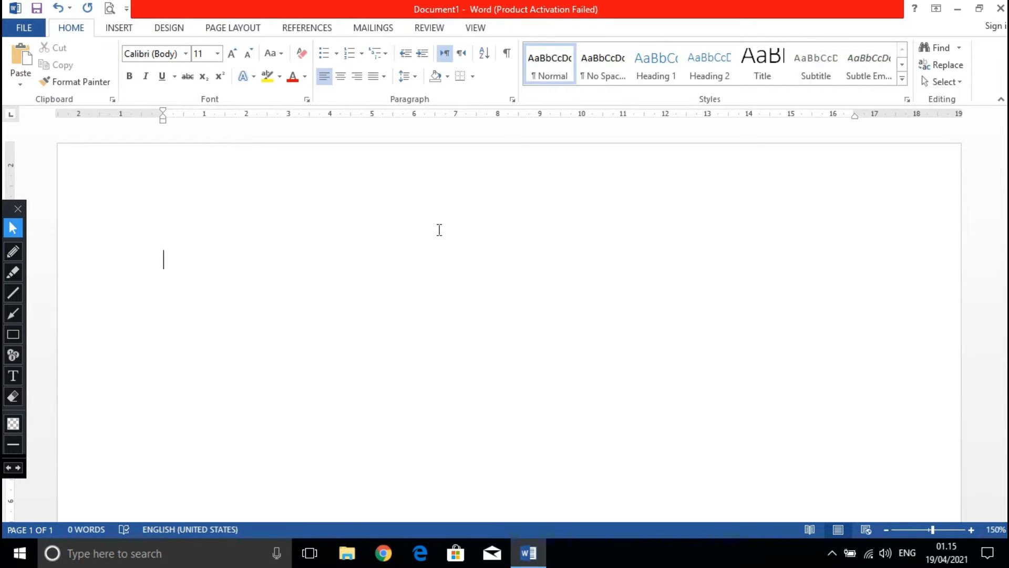
pyautogui.write('ayo belajar ')
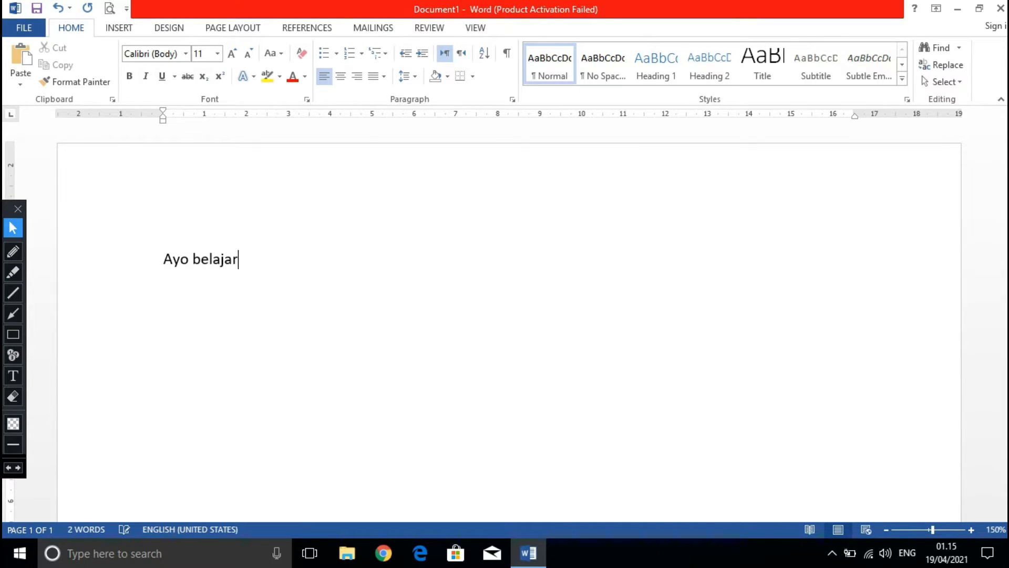
pyautogui.write('tik ber')
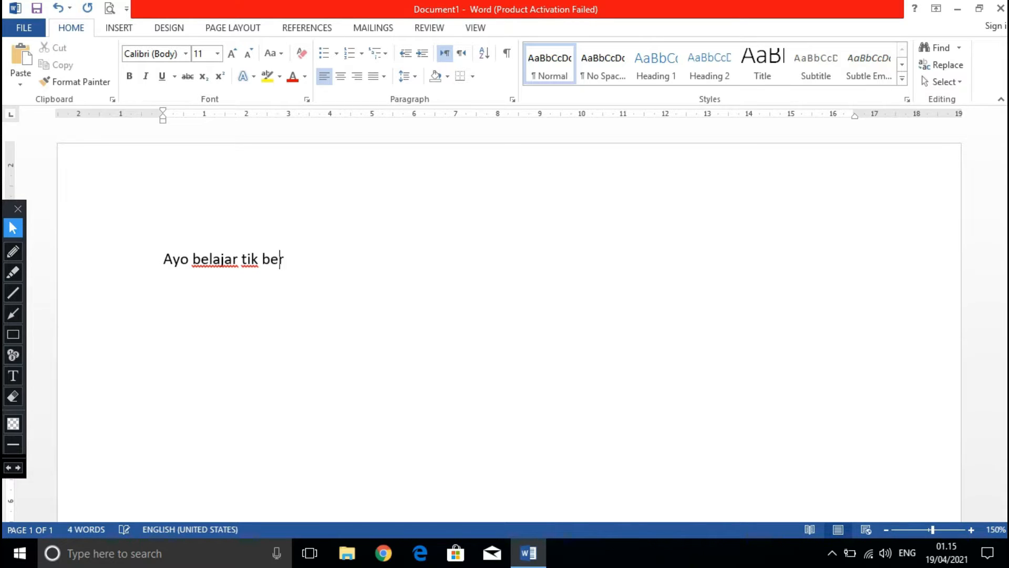
pyautogui.write('sama')
pyautogui.press('Return')
# Add the second line "Belajar memodifikasi teks" below the first one.
pyautogui.write('bela')
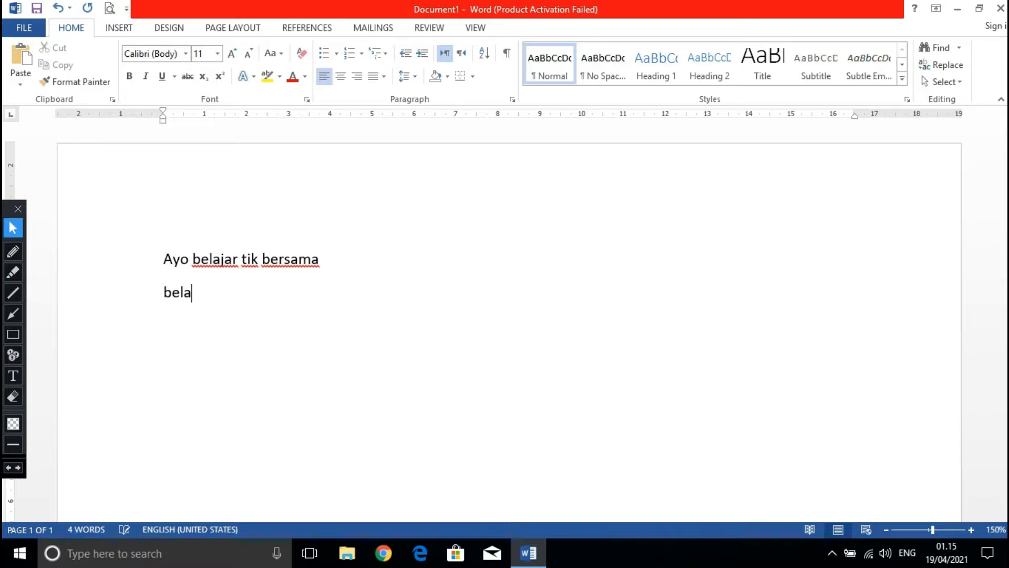
pyautogui.write('jar me')
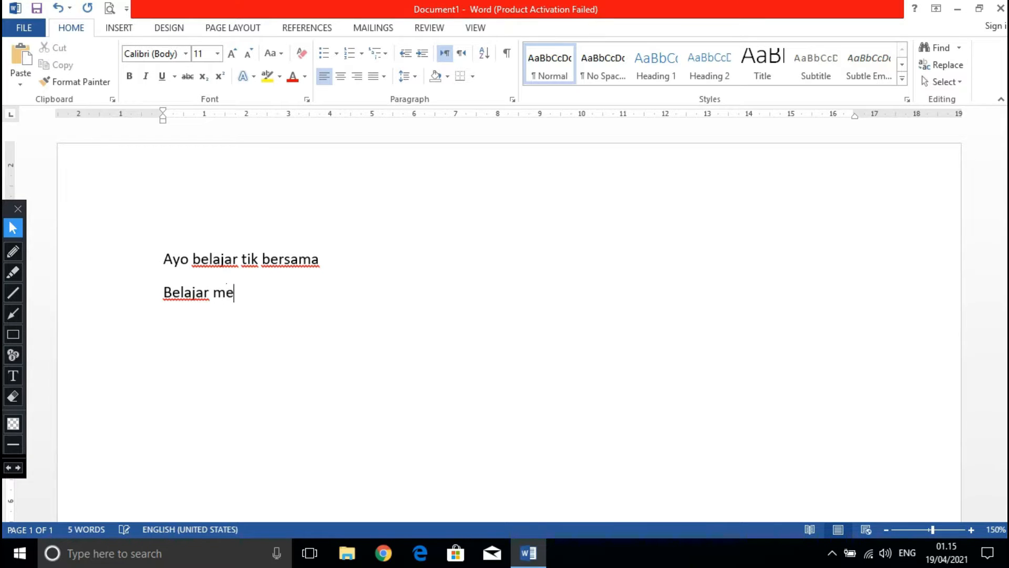
pyautogui.write('modifikasi ')
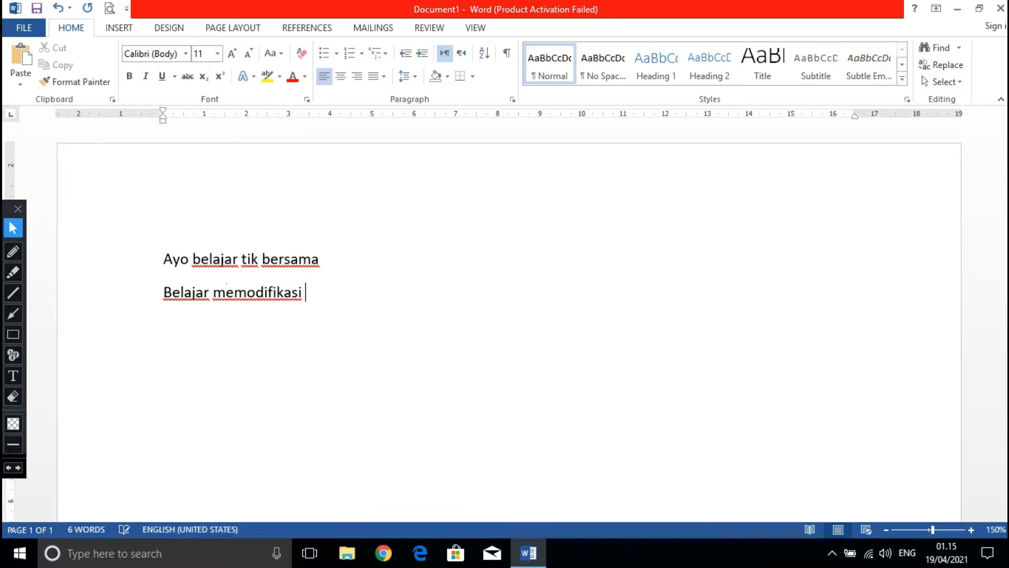
pyautogui.write('teks')
pyautogui.press('Return')
# Write "Memodifikasi teks pada Ms. Word sangat mudah" as the third line.
pyautogui.write('memo')
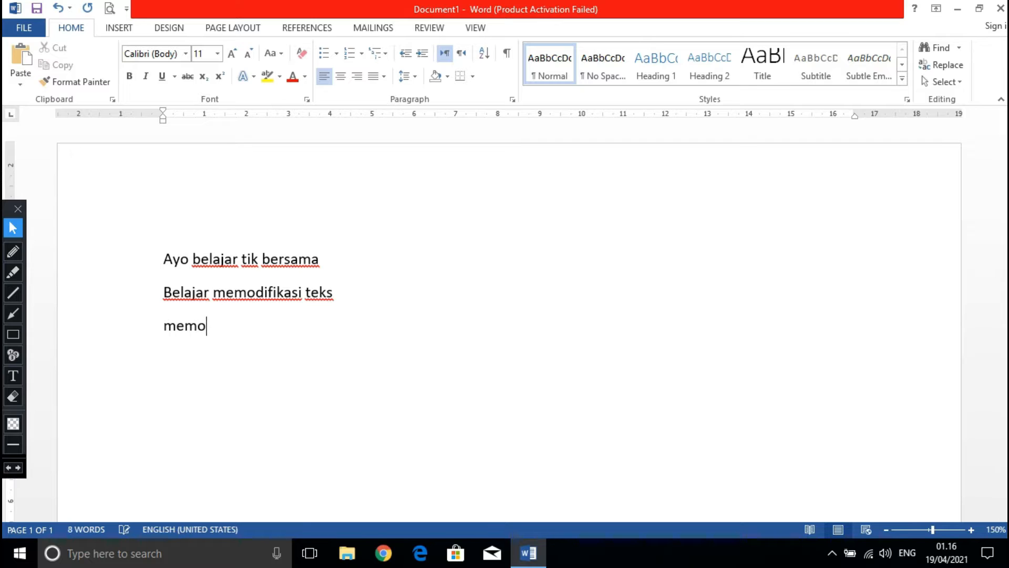
pyautogui.write('difikasi eks')
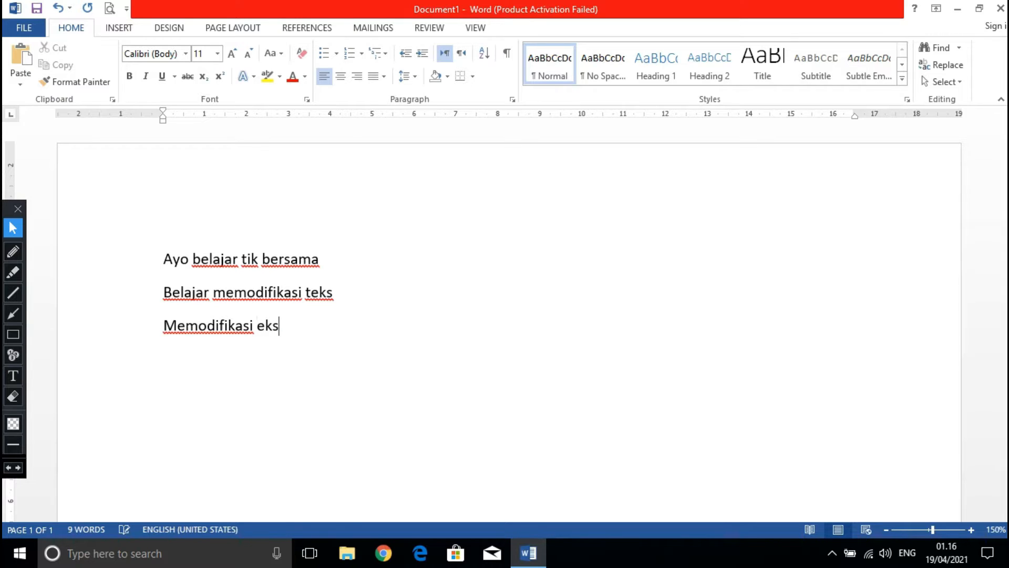
pyautogui.press('BackSpace')
pyautogui.press('BackSpace')
pyautogui.write('teks')
pyautogui.write(' pas')
pyautogui.press('BackSpace')
pyautogui.write('da')
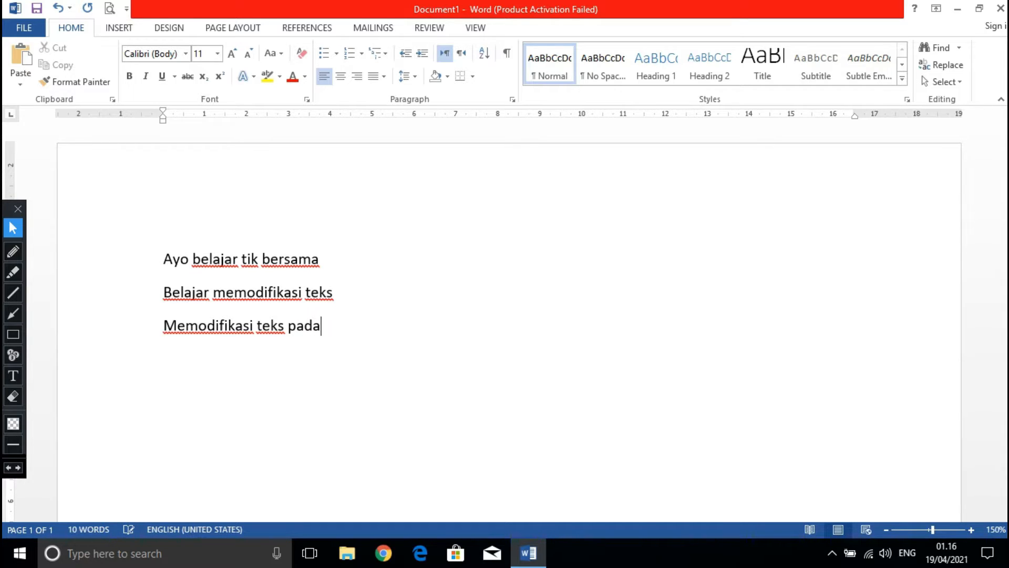
pyautogui.write(' Ms. word ')
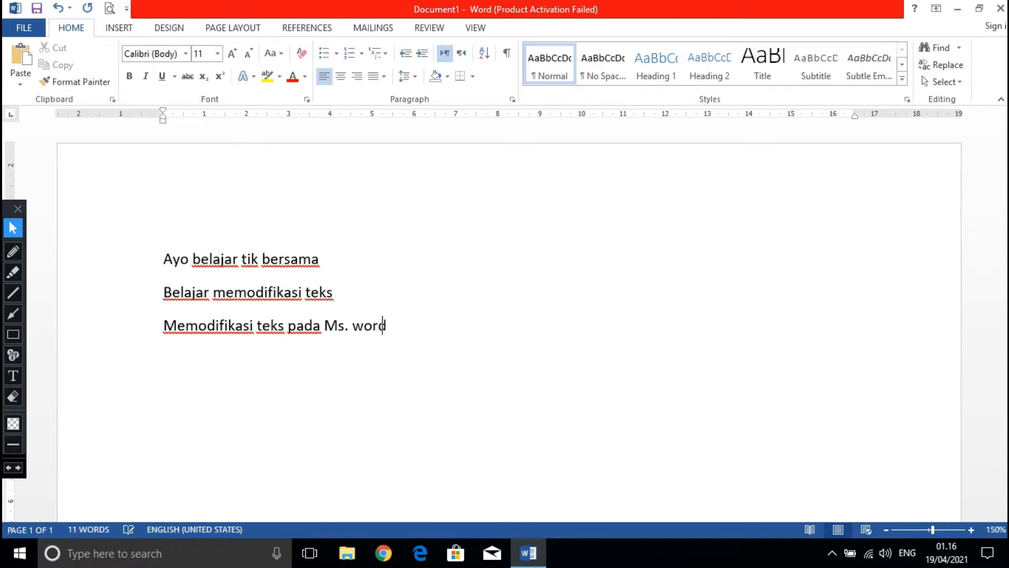
pyautogui.write('sangat ')
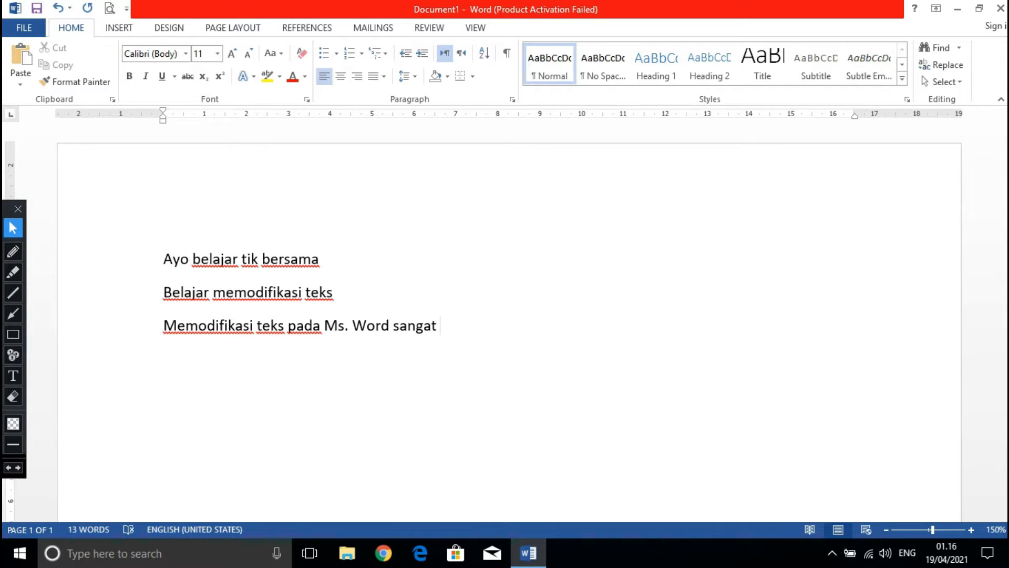
pyautogui.write('mudah')
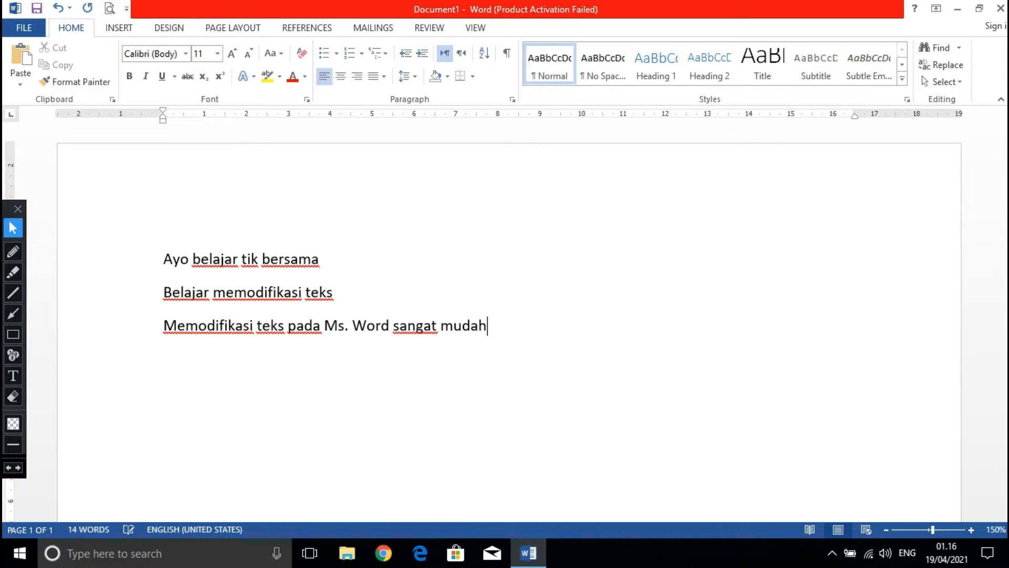
# Add a fourth line reading "Lakukan dengan memilih pada group font".
pyautogui.press('Return')
pyautogui.write('lakukan ')
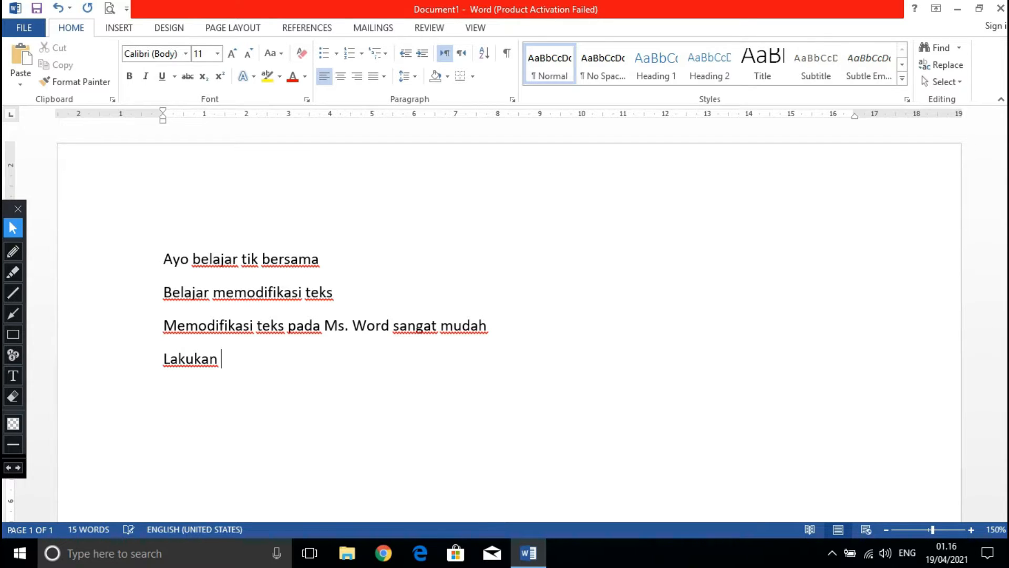
pyautogui.write('dengan memi')
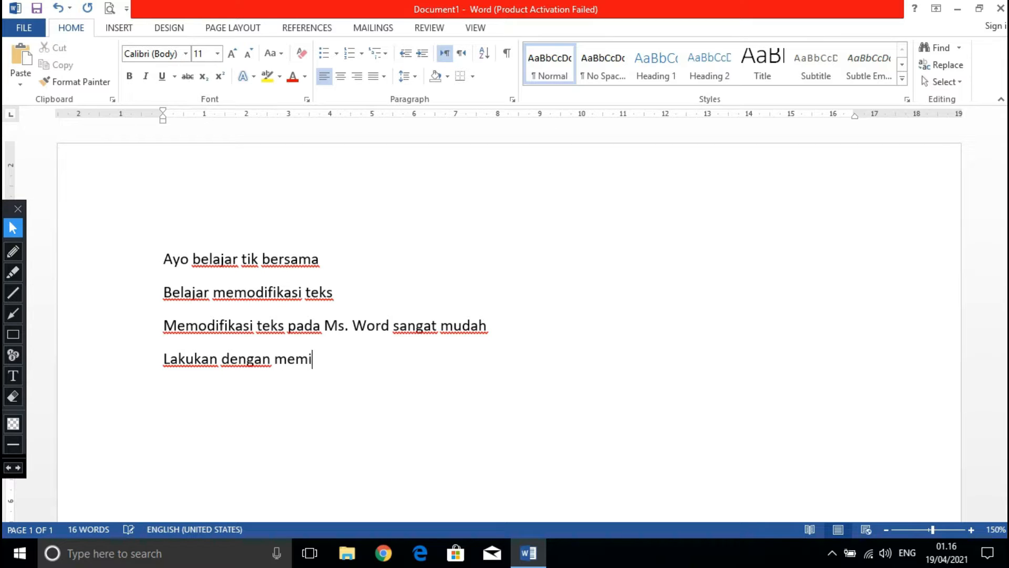
pyautogui.write('lih pada g')
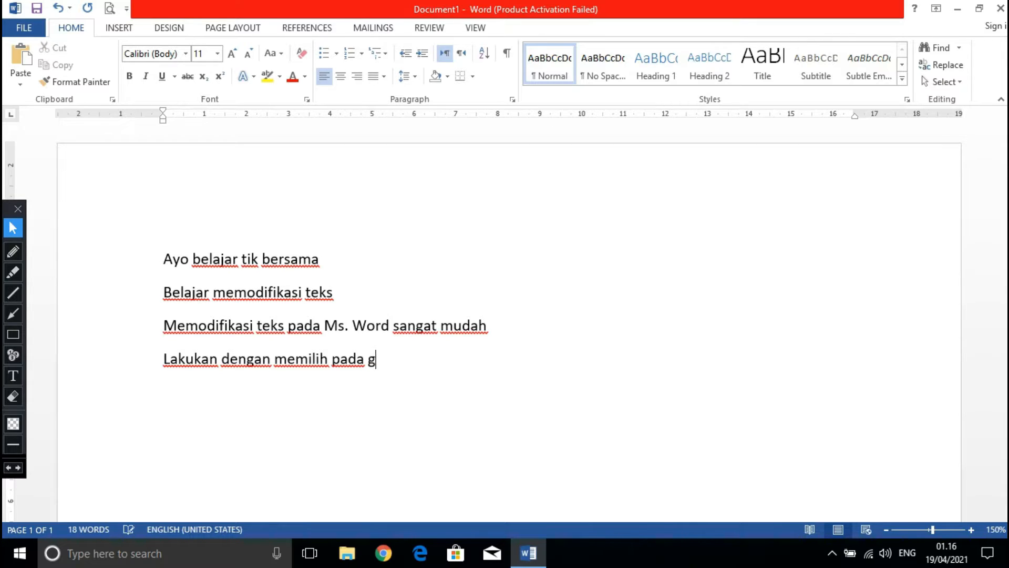
pyautogui.write('roup fonm')
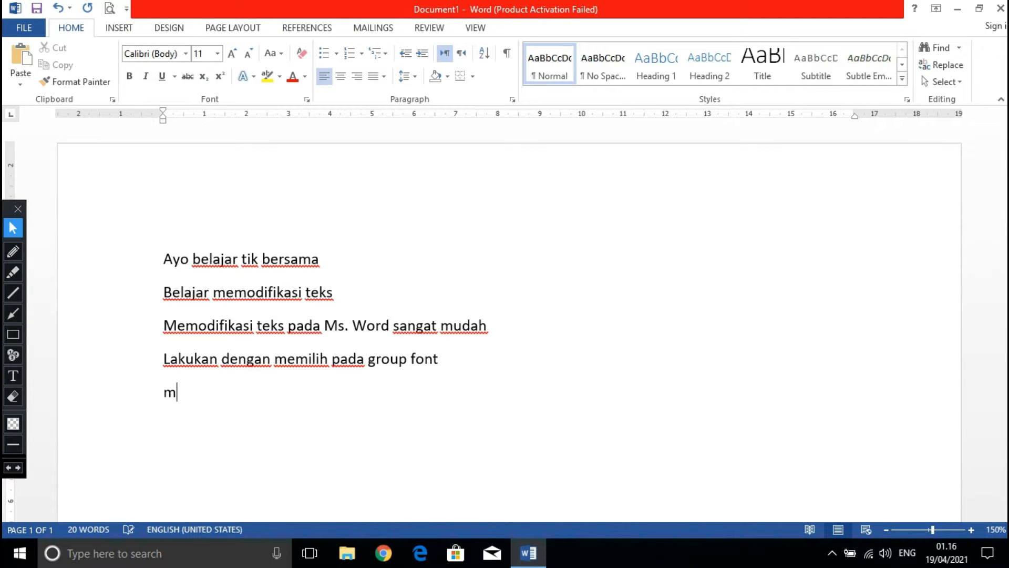
pyautogui.write('odifikasi ')
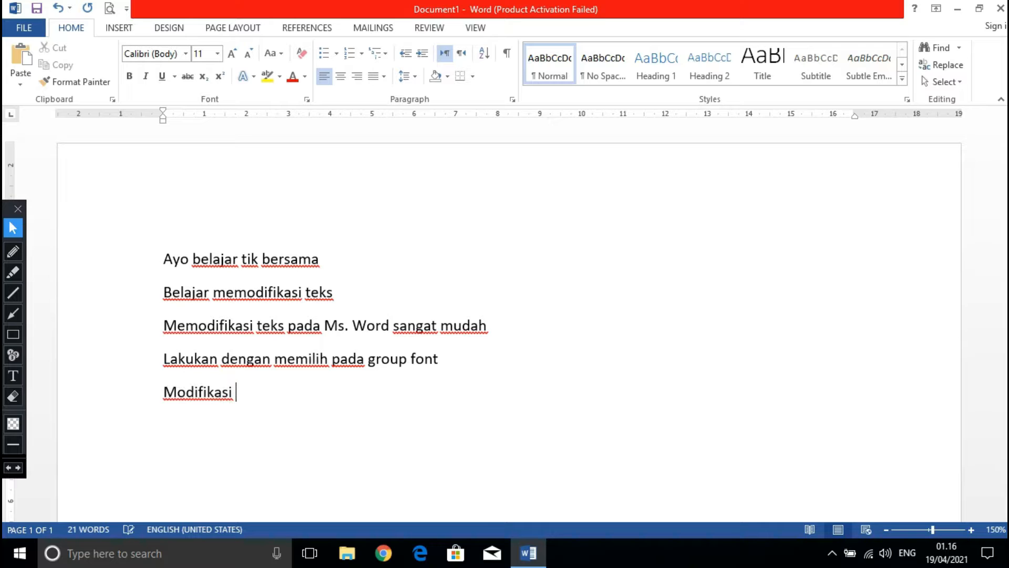
pyautogui.write('teks yan')
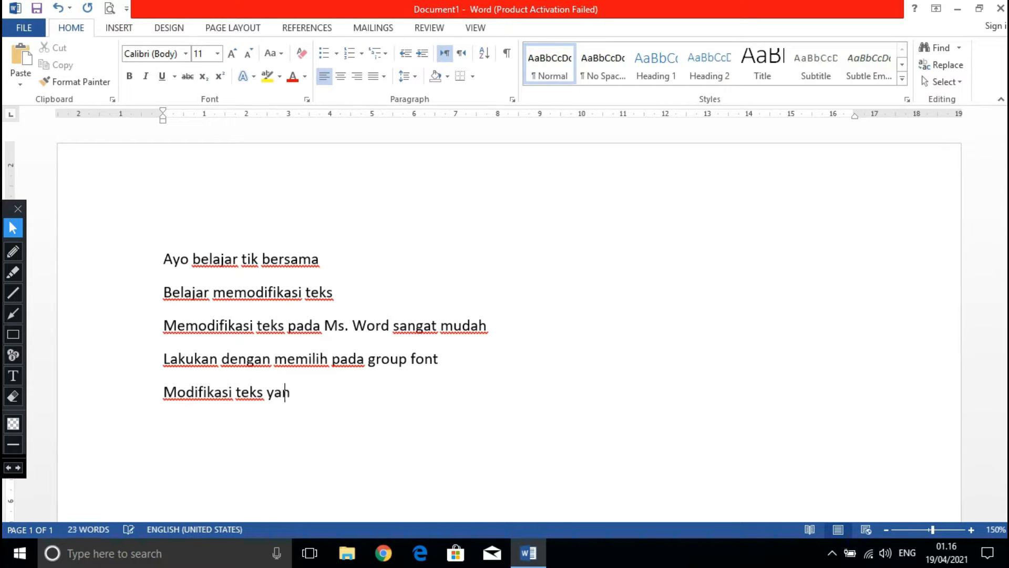
pyautogui.write('g kamu b')
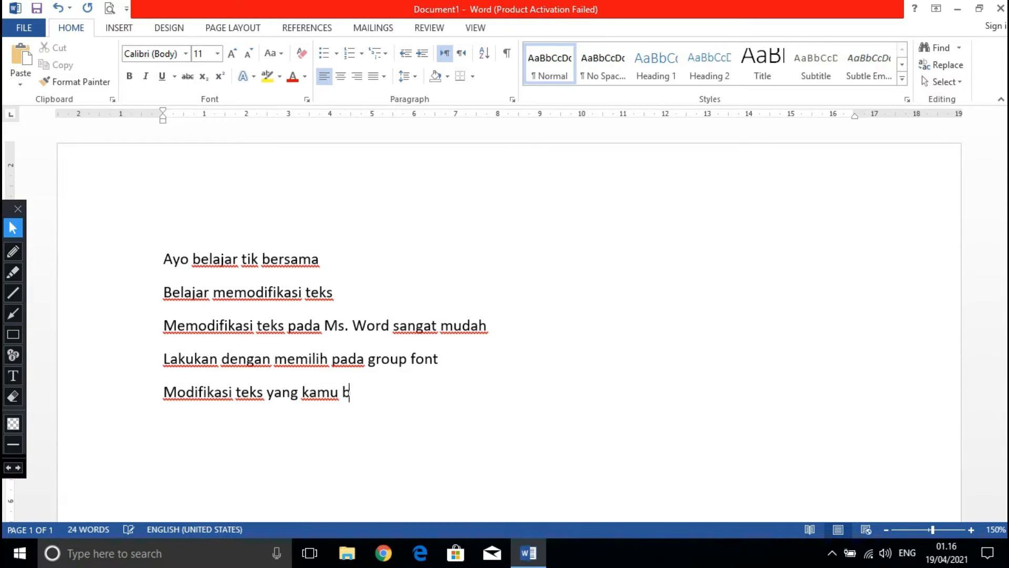
pyautogui.write('uat dengan')
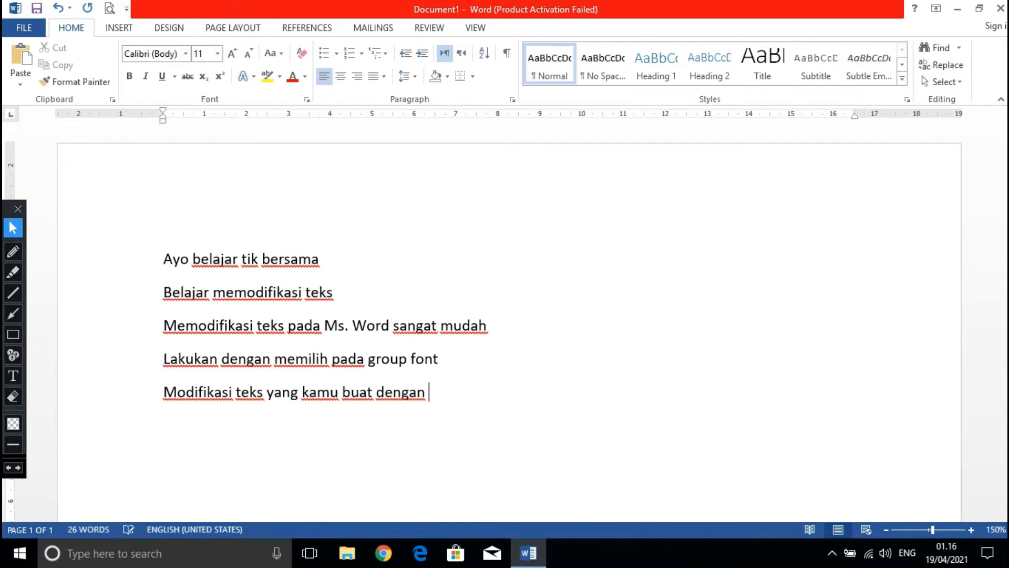
pyautogui.write(' kreativitas')
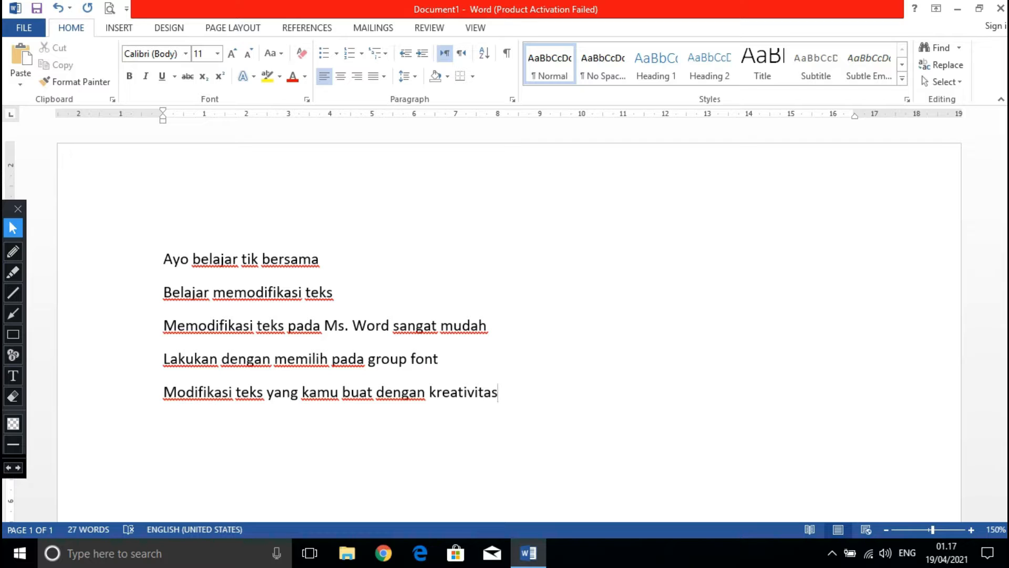
# Circle the Font group, its label and the Home heading with the red pen, and link label and heading with a hand-drawn arrow.
pyautogui.click(11, 251)
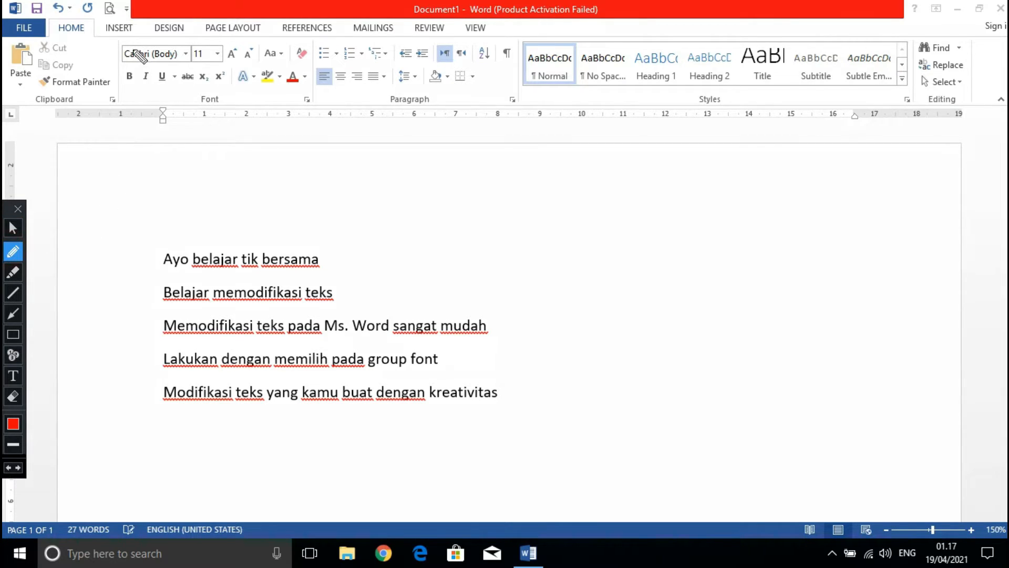
pyautogui.moveTo(119, 34)
pyautogui.mouseDown()
pyautogui.moveTo(121, 97)
pyautogui.moveTo(139, 108)
pyautogui.moveTo(291, 112)
pyautogui.moveTo(318, 98)
pyautogui.moveTo(311, 41)
pyautogui.moveTo(130, 38)
pyautogui.mouseUp()
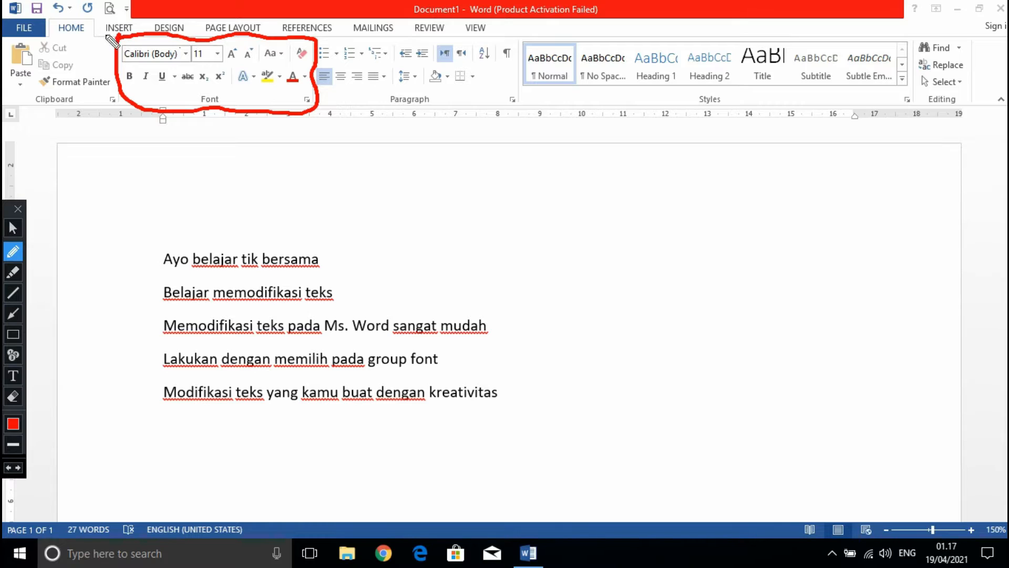
pyautogui.moveTo(64, 16)
pyautogui.mouseDown()
pyautogui.moveTo(46, 31)
pyautogui.moveTo(75, 47)
pyautogui.moveTo(87, 23)
pyautogui.moveTo(64, 14)
pyautogui.mouseUp()
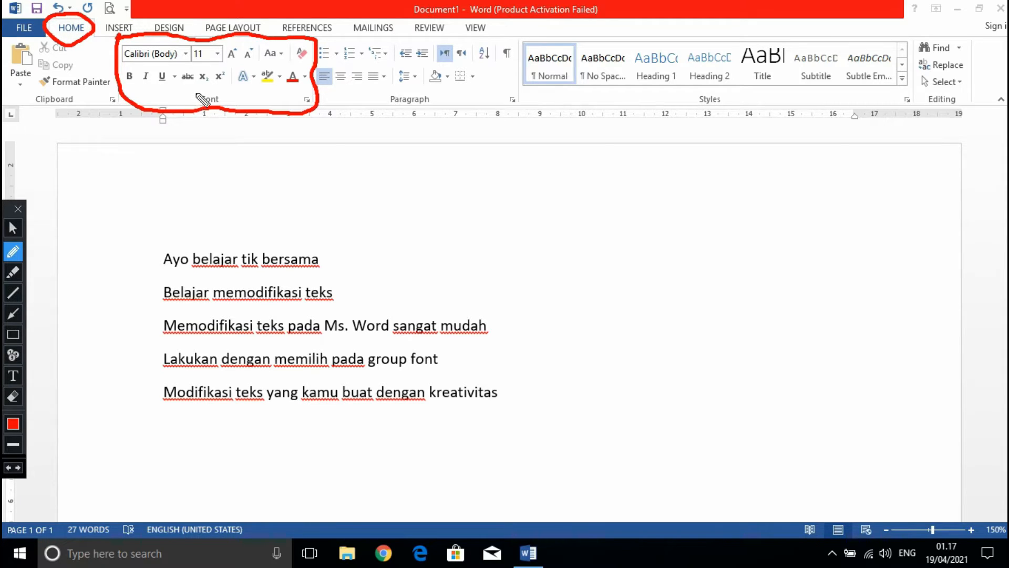
pyautogui.moveTo(199, 93)
pyautogui.mouseDown()
pyautogui.moveTo(190, 102)
pyautogui.moveTo(203, 113)
pyautogui.moveTo(224, 101)
pyautogui.moveTo(199, 87)
pyautogui.mouseUp()
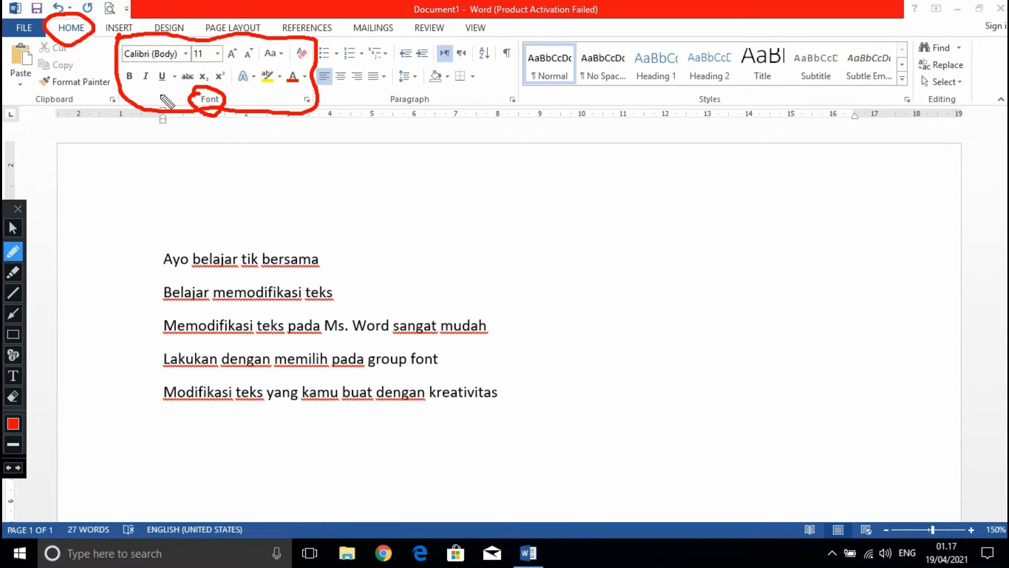
pyautogui.moveTo(186, 102)
pyautogui.mouseDown()
pyautogui.moveTo(131, 110)
pyautogui.moveTo(95, 85)
pyautogui.moveTo(83, 50)
pyautogui.moveTo(91, 59)
pyautogui.mouseUp()
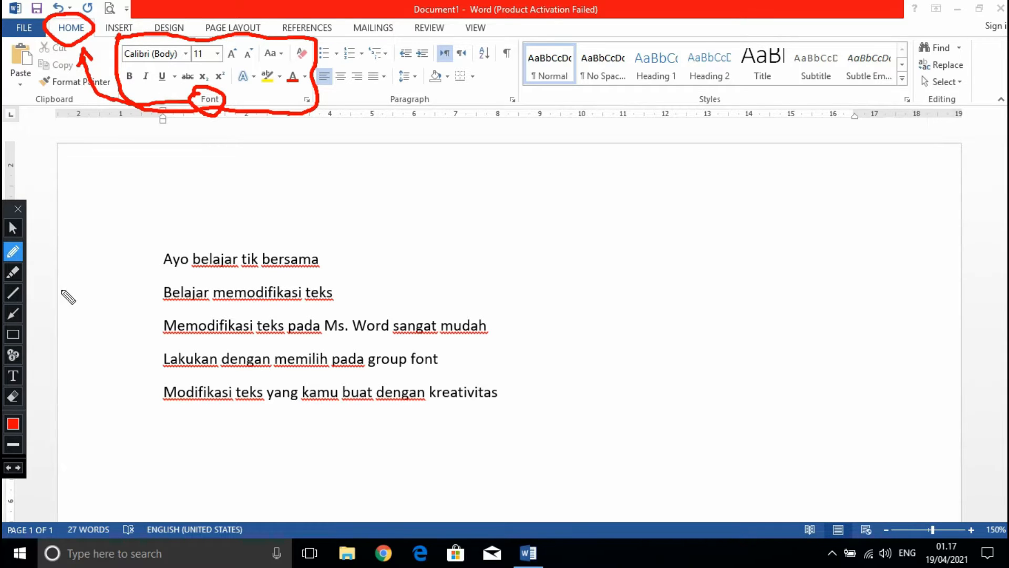
# Erase all red pen marks around the Font group and the Home heading.
pyautogui.click(9, 399)
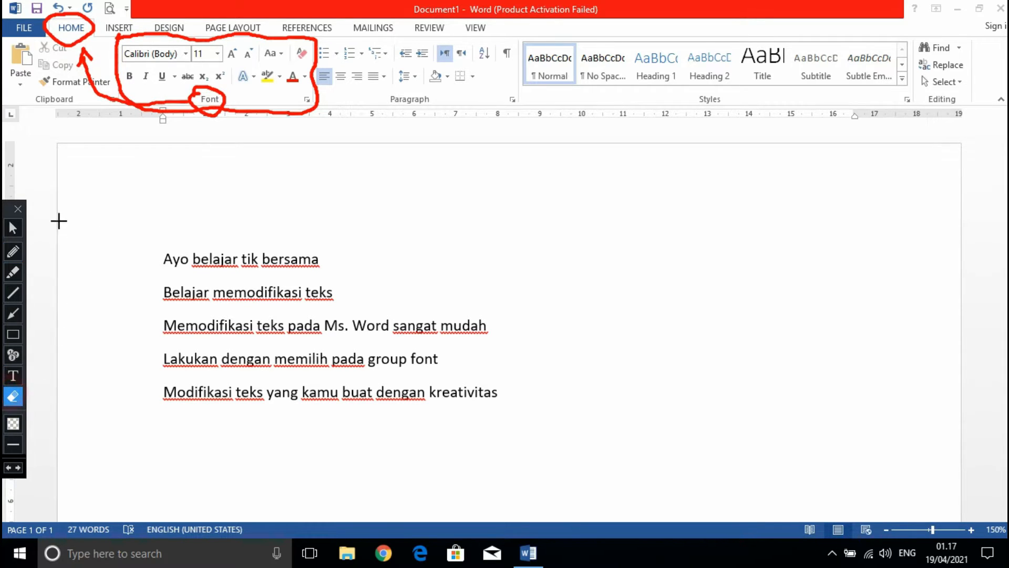
pyautogui.moveTo(19, 5); pyautogui.dragTo(349, 150)
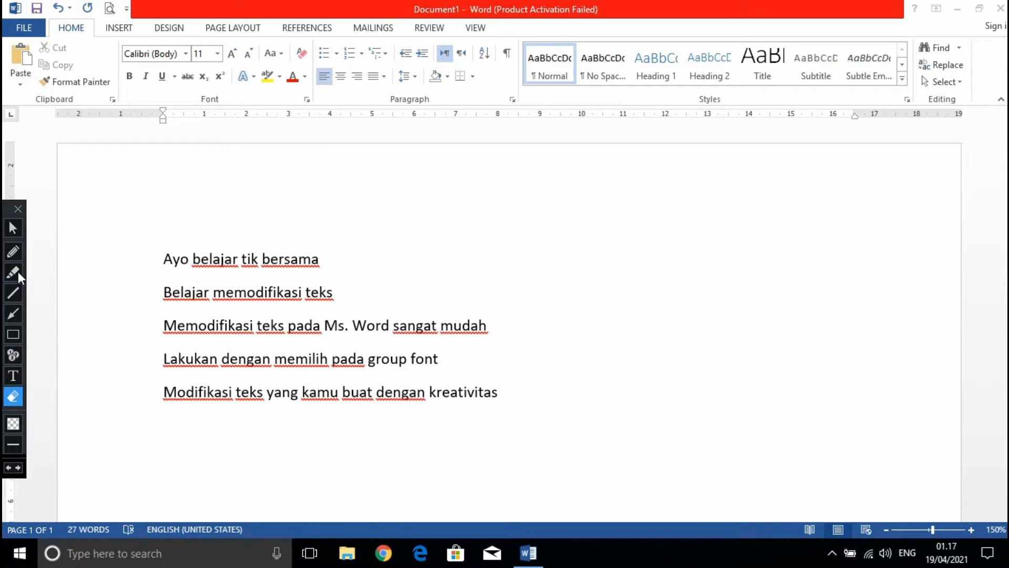
pyautogui.click(14, 251)
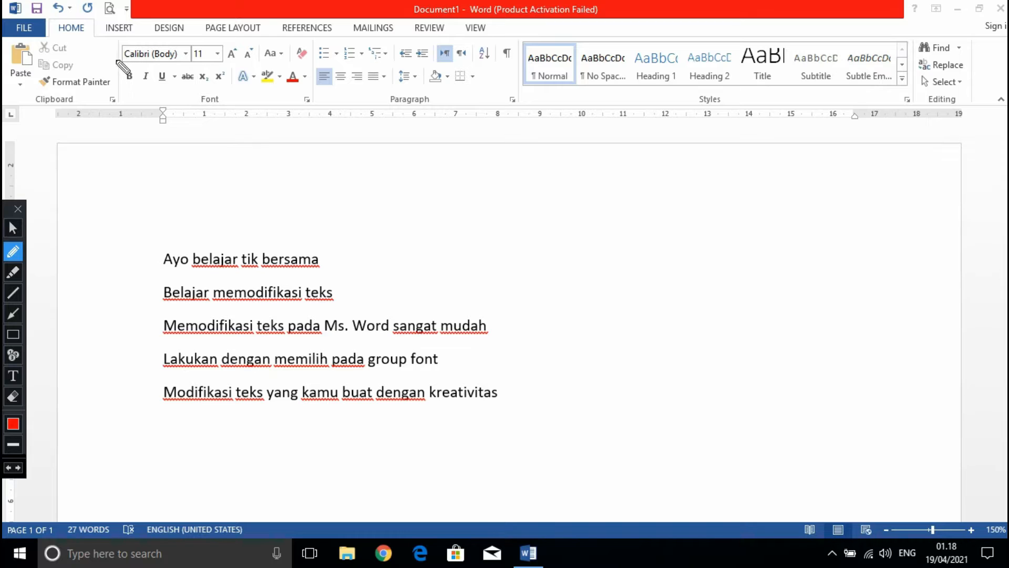
pyautogui.moveTo(98, 59); pyautogui.dragTo(122, 62)
pyautogui.click(13, 395)
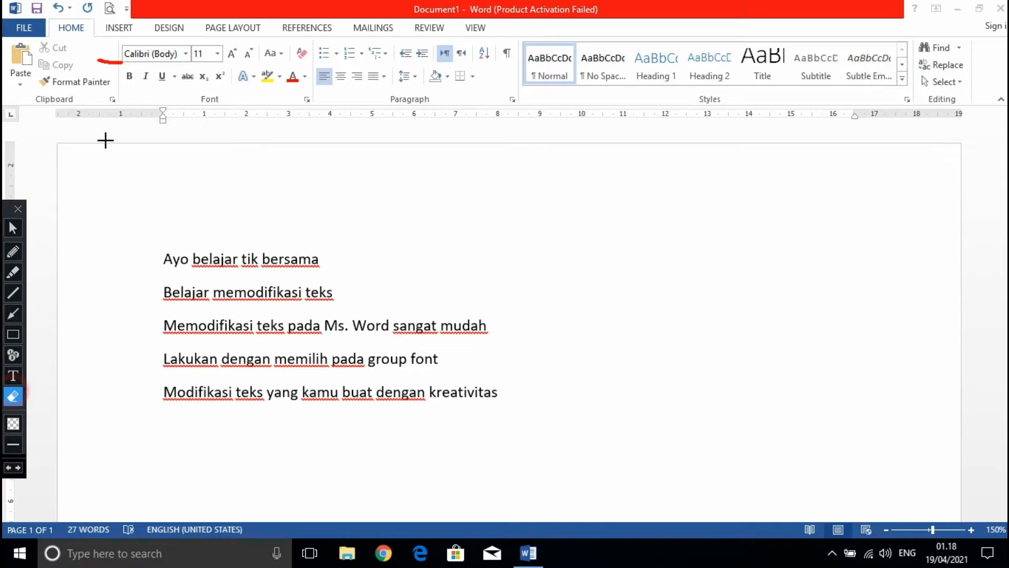
pyautogui.click(106, 61)
# Draw red arrows pointing at the font name, font size, bold and italic, strikethrough and superscript controls.
pyautogui.click(13, 314)
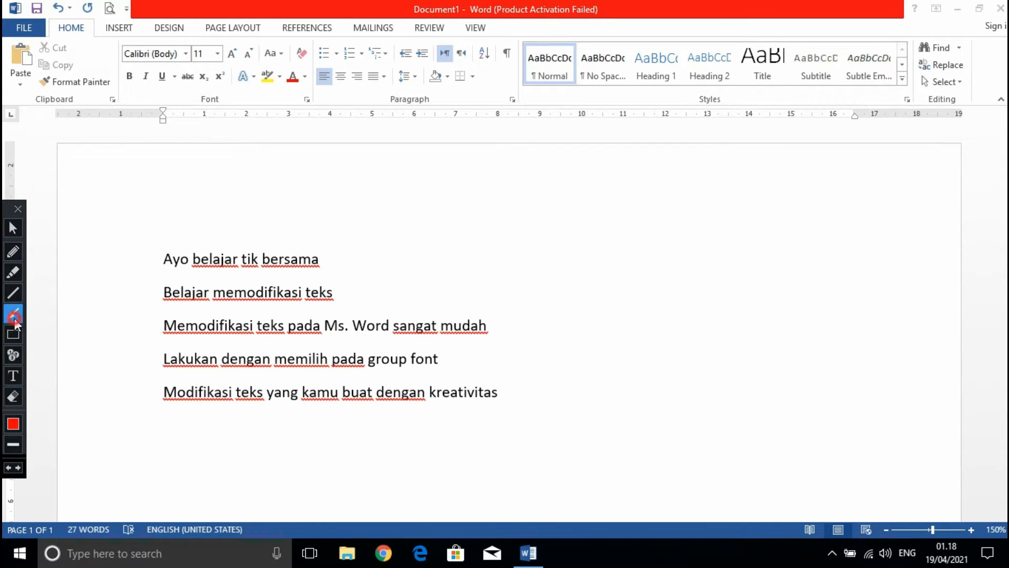
pyautogui.moveTo(86, 77); pyautogui.dragTo(123, 55)
pyautogui.moveTo(199, 21); pyautogui.dragTo(197, 51)
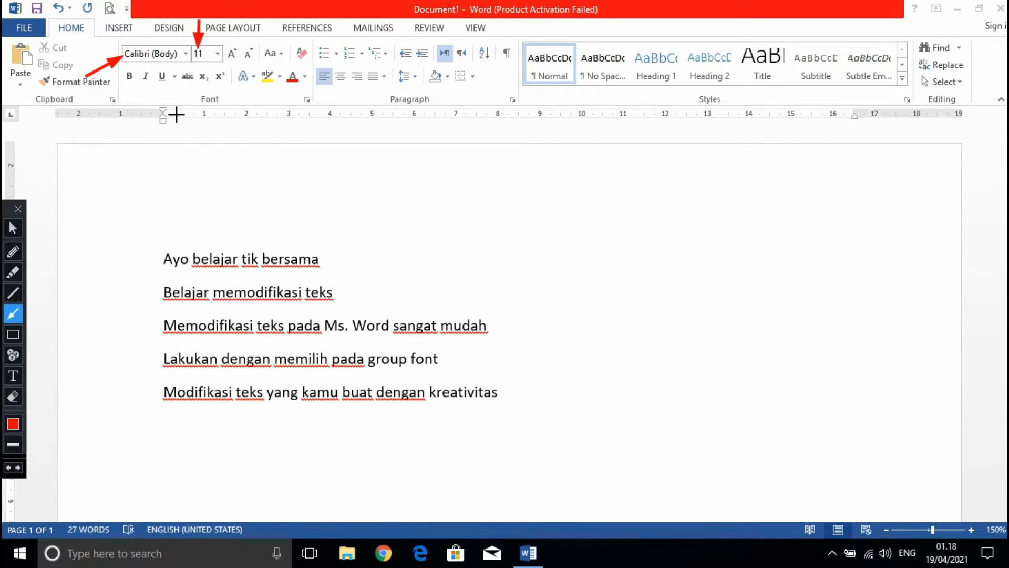
pyautogui.moveTo(106, 95); pyautogui.dragTo(140, 78)
pyautogui.moveTo(172, 97); pyautogui.dragTo(188, 79)
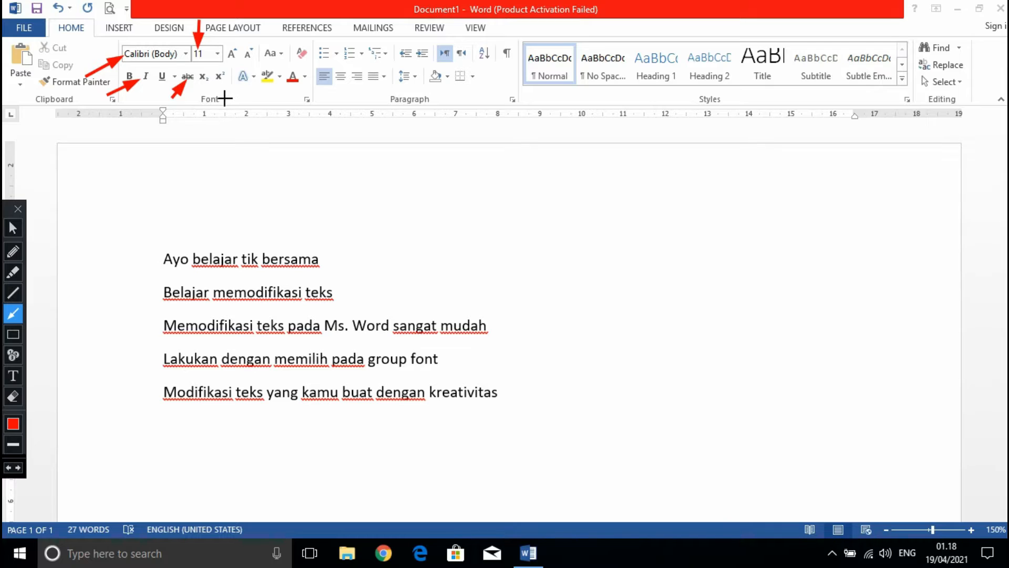
pyautogui.moveTo(226, 110); pyautogui.dragTo(216, 79)
# Circle the font resizing, change case, text effects, highlight and font color tools with the red pen.
pyautogui.click(13, 252)
pyautogui.moveTo(286, 34)
pyautogui.mouseDown()
pyautogui.moveTo(238, 43)
pyautogui.moveTo(217, 67)
pyautogui.mouseUp()
pyautogui.moveTo(253, 98)
pyautogui.mouseDown()
pyautogui.moveTo(297, 102)
pyautogui.moveTo(326, 84)
pyautogui.moveTo(304, 46)
pyautogui.mouseUp()
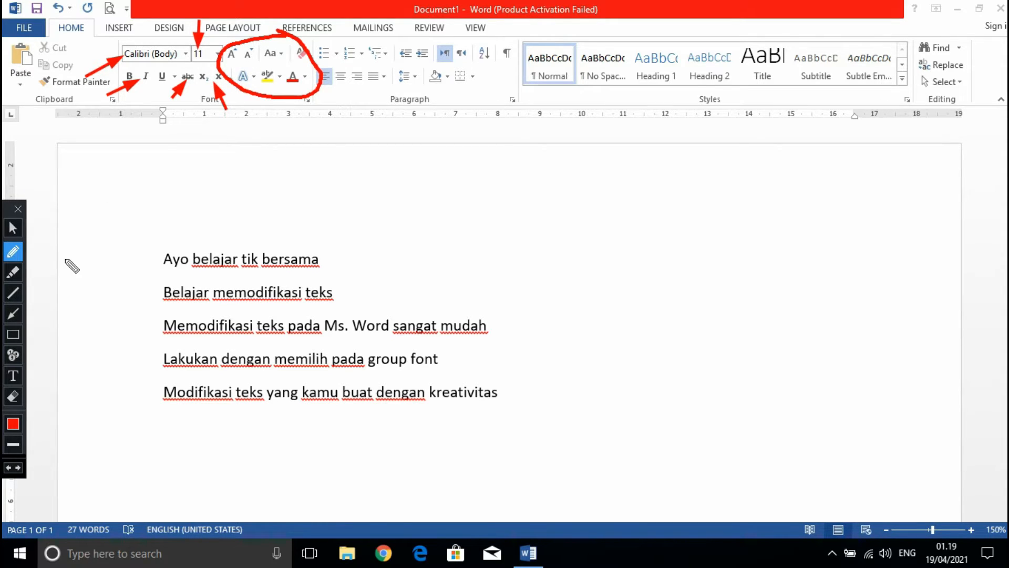
# Erase all red arrows and the circle around the Font group tools, and return to the normal pointer.
pyautogui.click(13, 396)
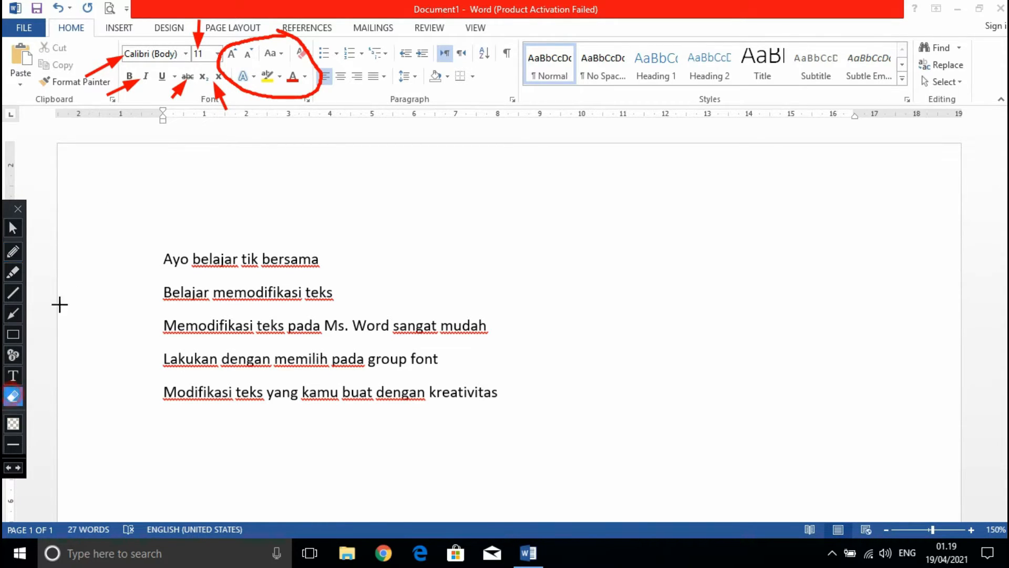
pyautogui.moveTo(55, 9)
pyautogui.mouseDown()
pyautogui.moveTo(352, 118)
pyautogui.moveTo(394, 149)
pyautogui.mouseUp()
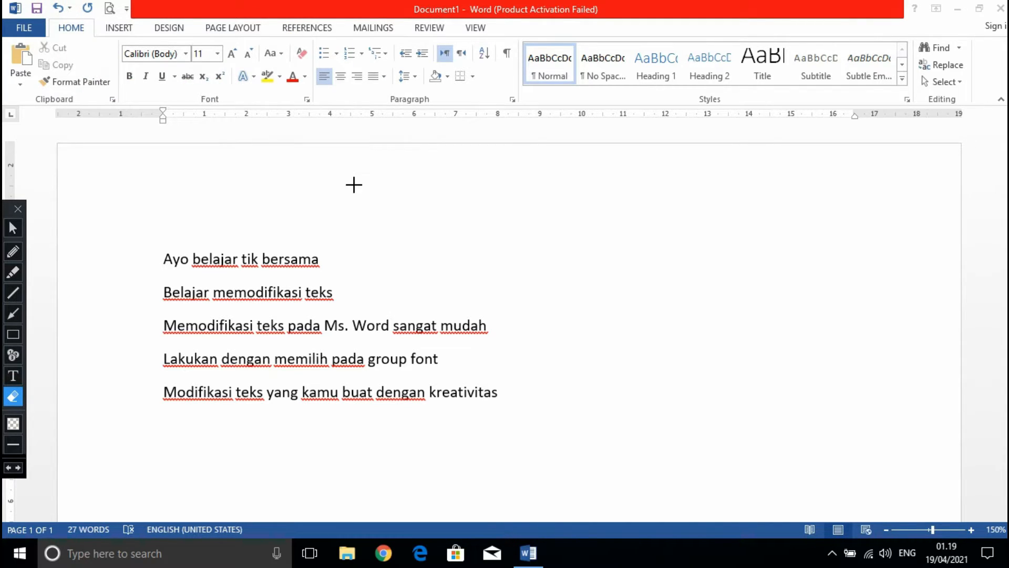
pyautogui.click(13, 228)
pyautogui.click(178, 220)
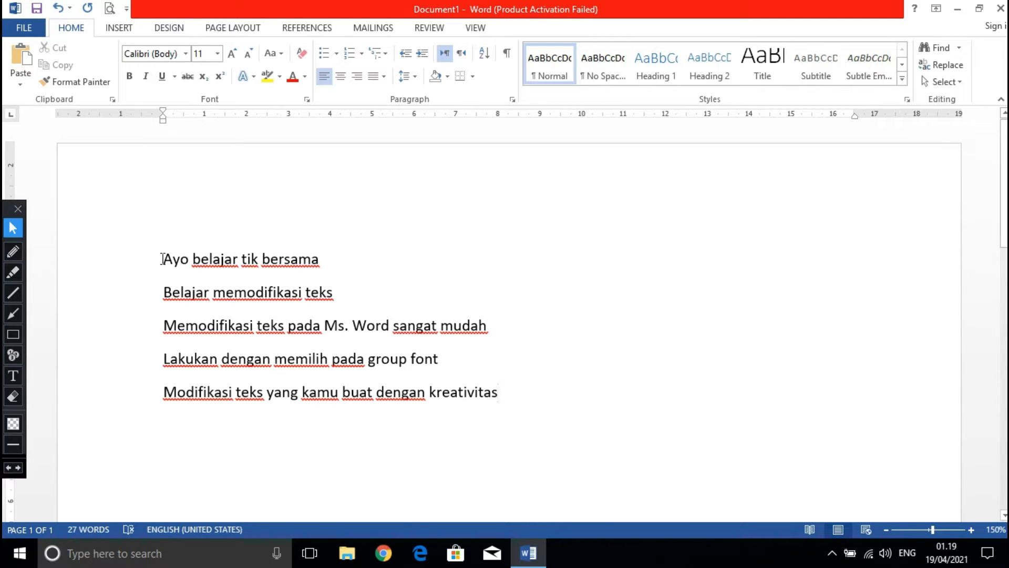
# Apply the Jokerman font to the first line, "Ayo belajar tik bersama".
pyautogui.moveTo(162, 259); pyautogui.dragTo(318, 266)
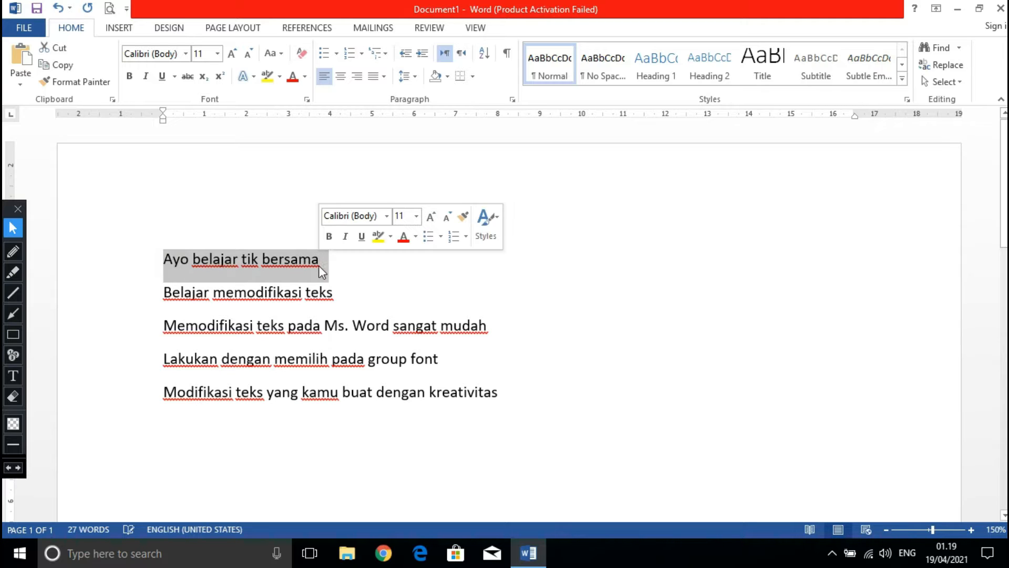
pyautogui.click(186, 54)
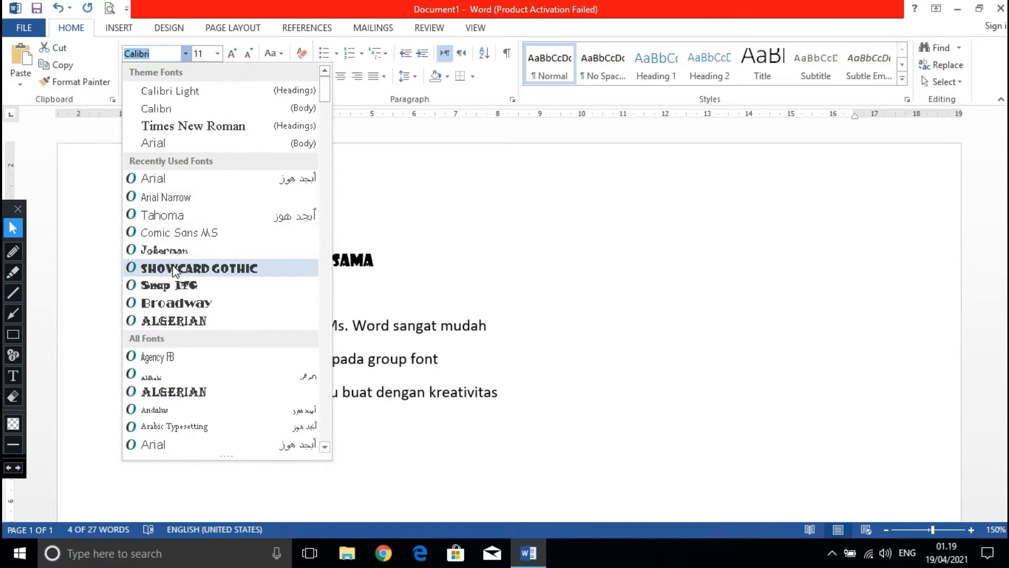
pyautogui.click(172, 250)
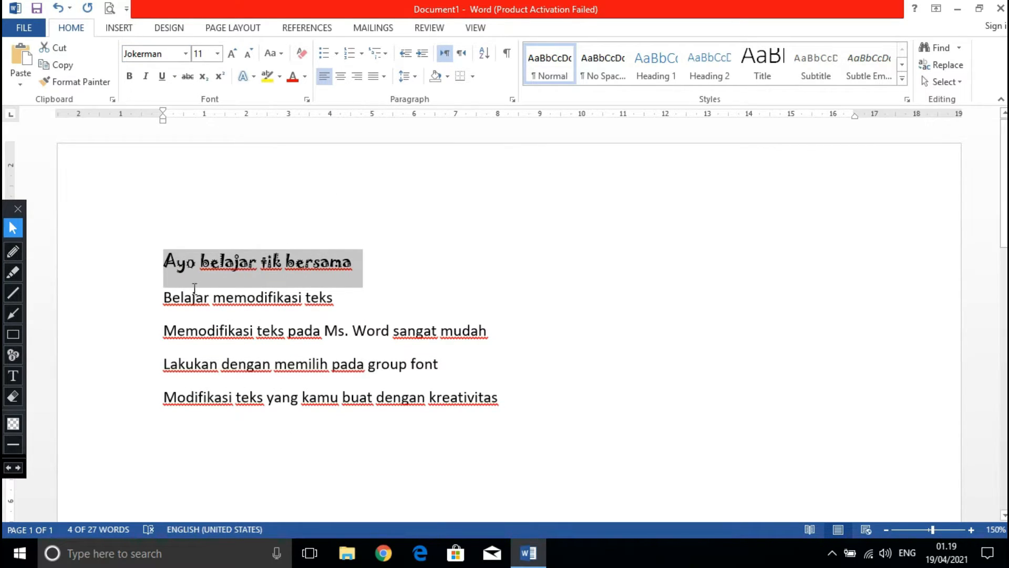
# Apply the Elephant font to the second line, "Belajar memodifikasi teks".
pyautogui.moveTo(157, 298); pyautogui.dragTo(329, 295)
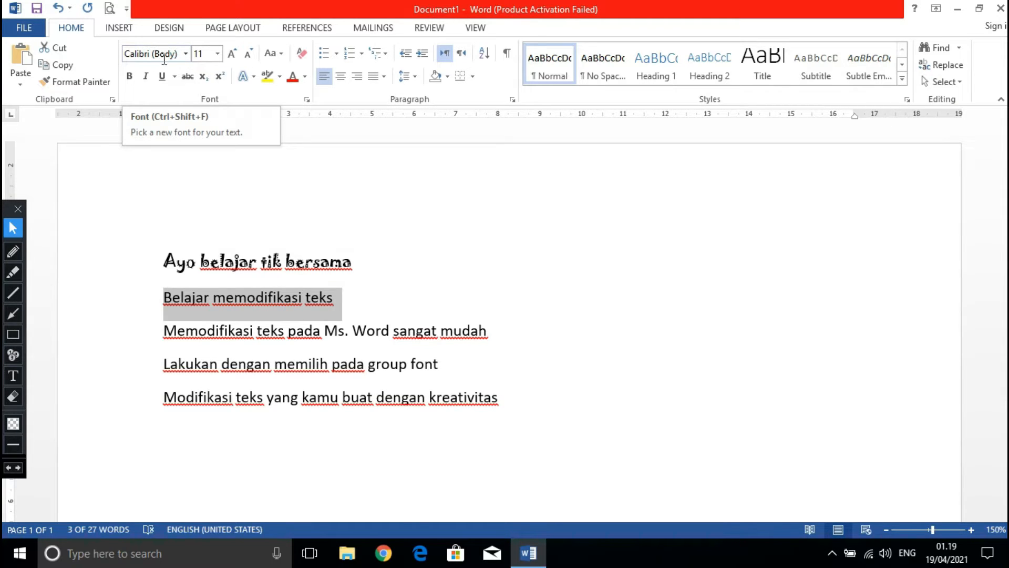
pyautogui.click(185, 53)
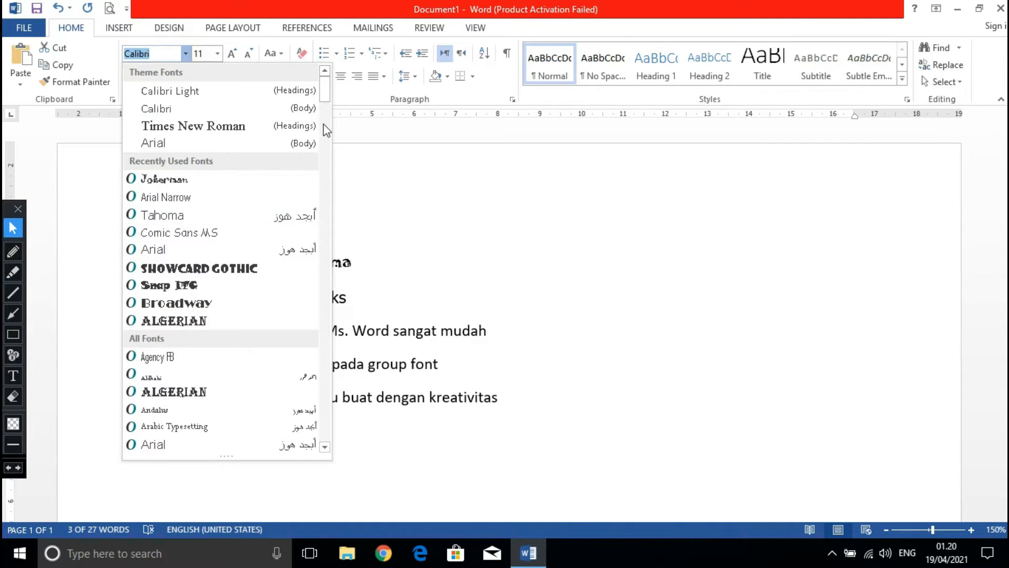
pyautogui.moveTo(323, 94); pyautogui.dragTo(335, 189)
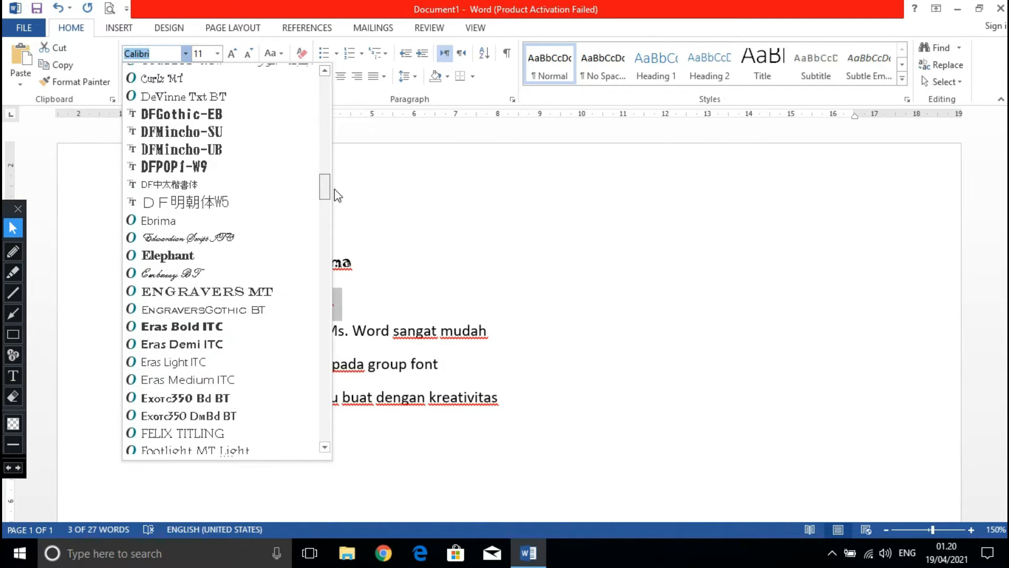
pyautogui.click(174, 256)
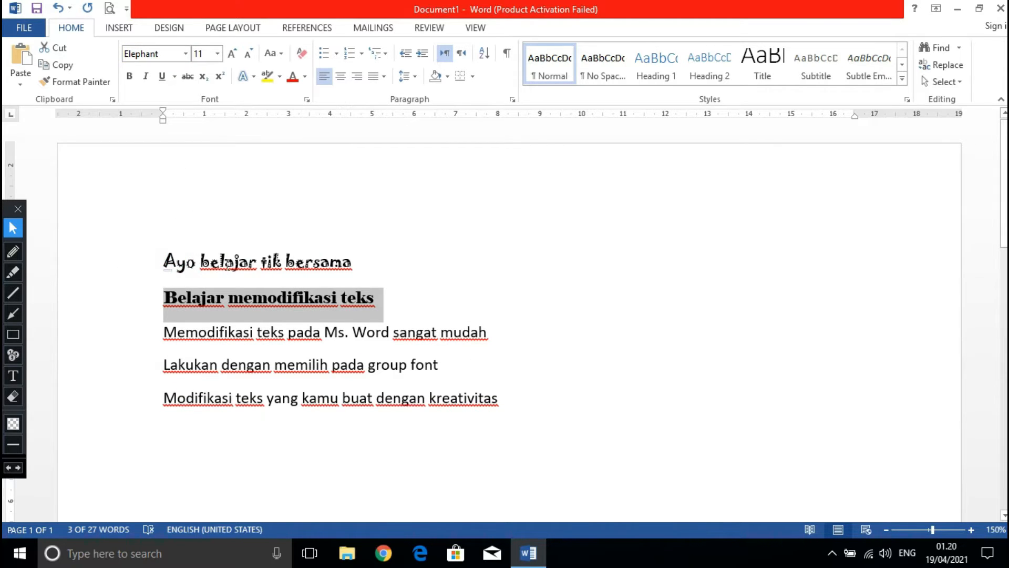
# Apply the Showcard Gothic font to the third line, "Memodifikasi teks pada Ms. Word sangat mudah".
pyautogui.click(227, 261)
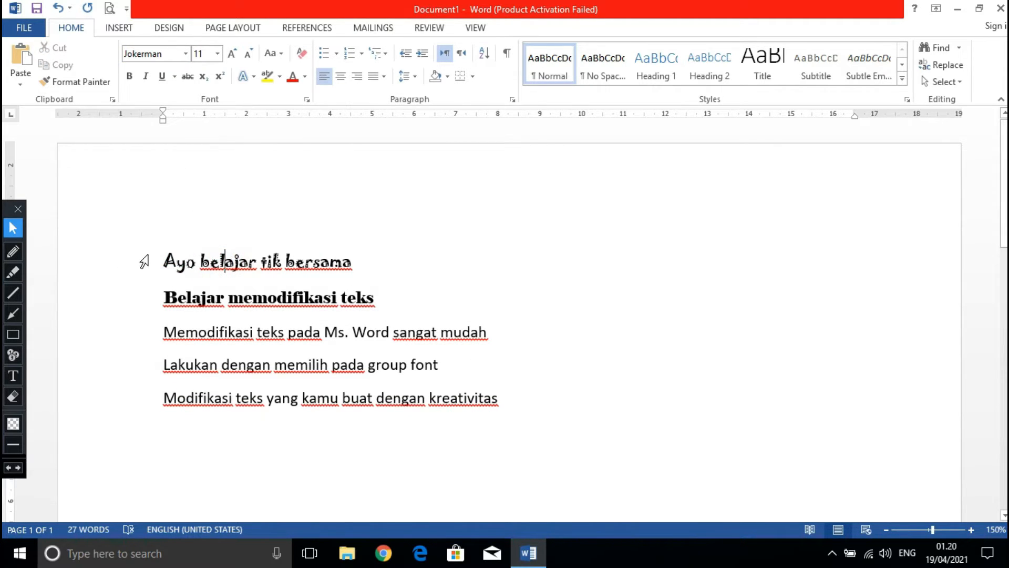
pyautogui.moveTo(164, 261); pyautogui.dragTo(381, 281)
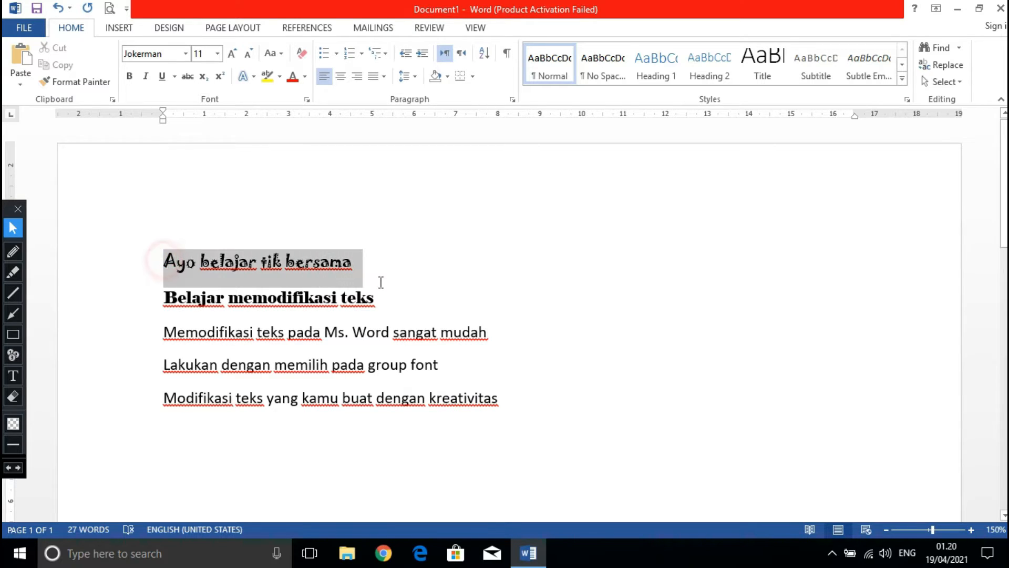
pyautogui.moveTo(164, 297); pyautogui.dragTo(381, 314)
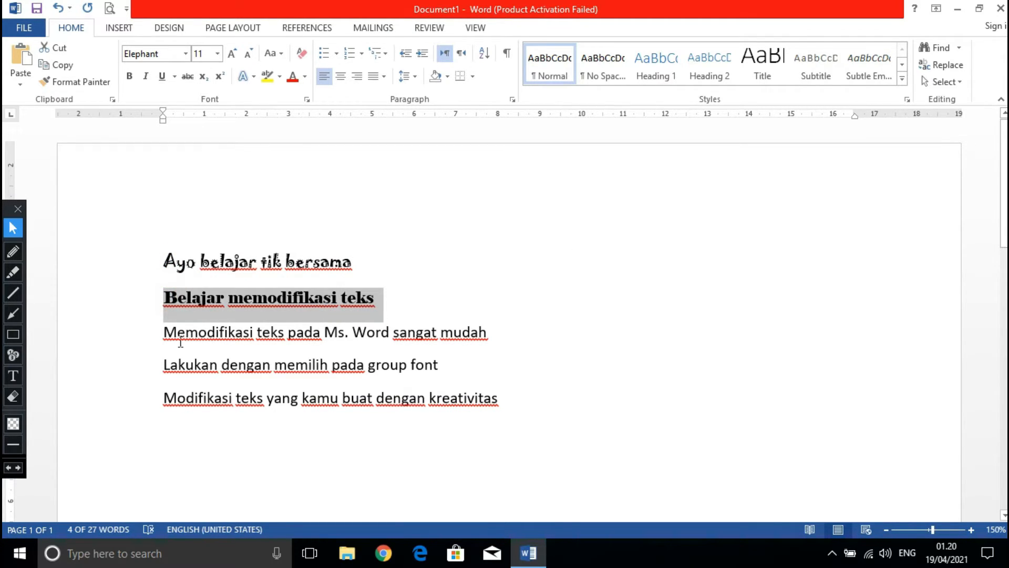
pyautogui.moveTo(163, 334); pyautogui.dragTo(483, 343)
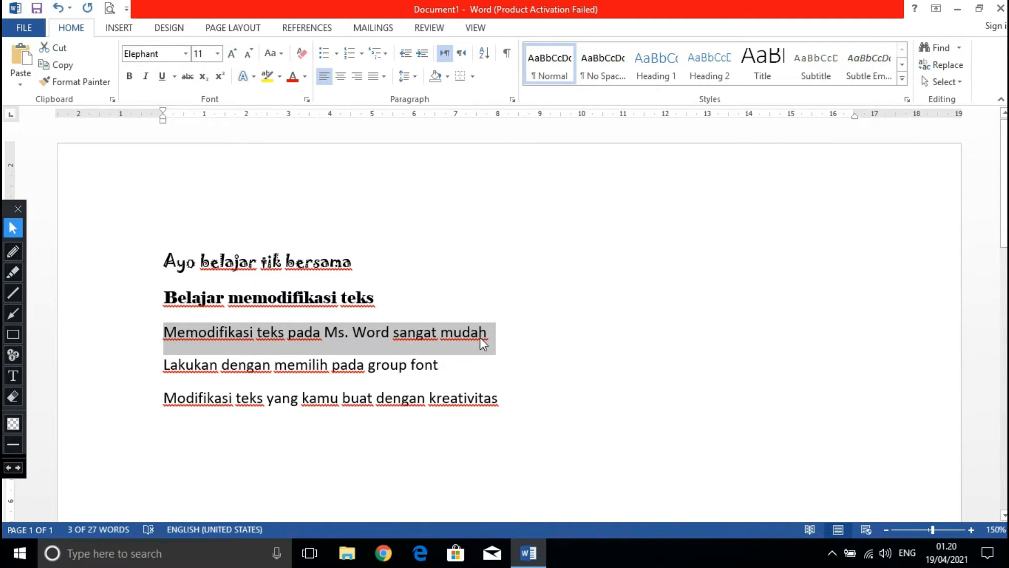
pyautogui.click(187, 53)
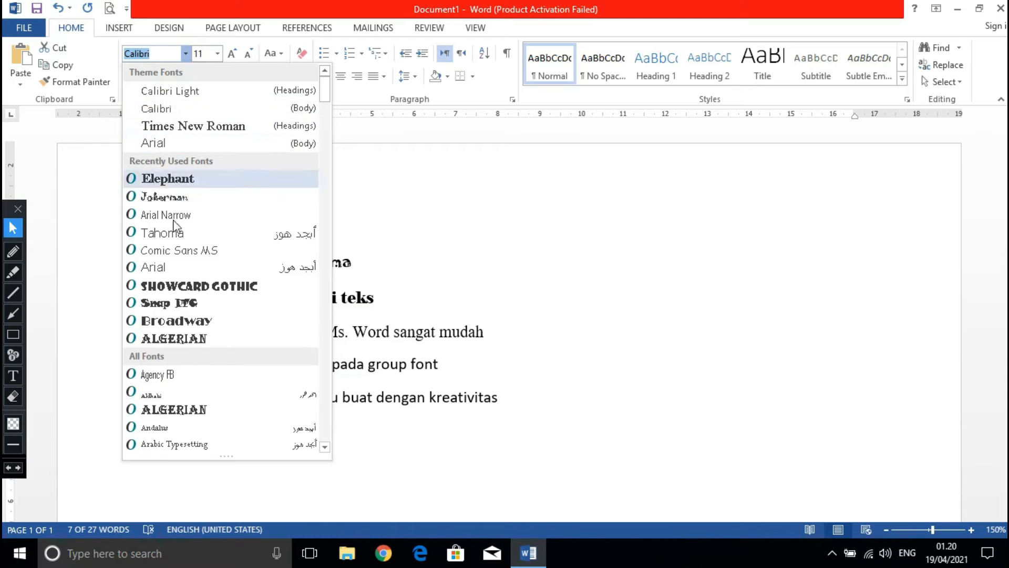
pyautogui.click(187, 287)
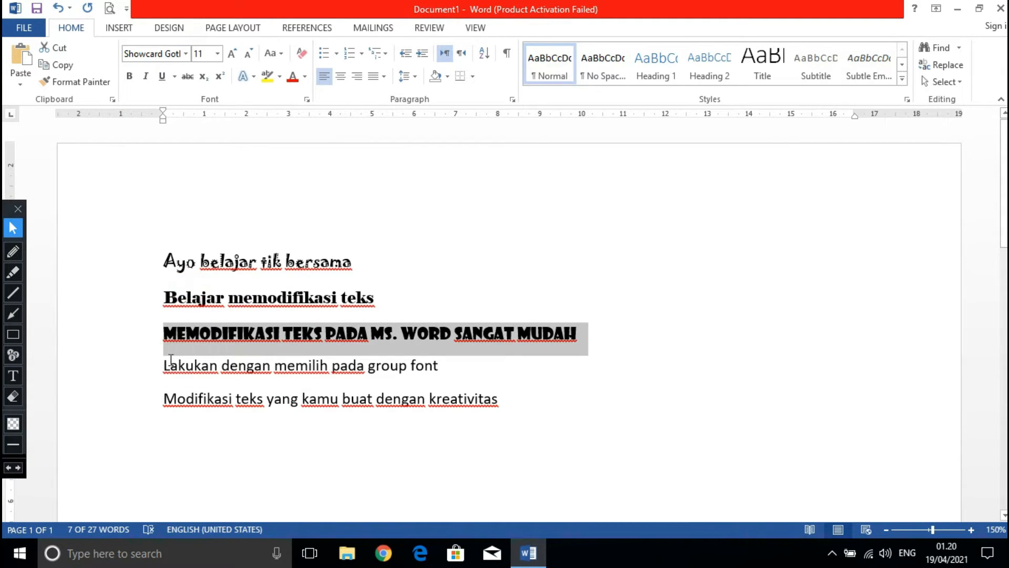
# Apply the Algerian font to the fourth line, "Lakukan dengan memilih pada group font".
pyautogui.click(163, 374)
pyautogui.click(152, 366)
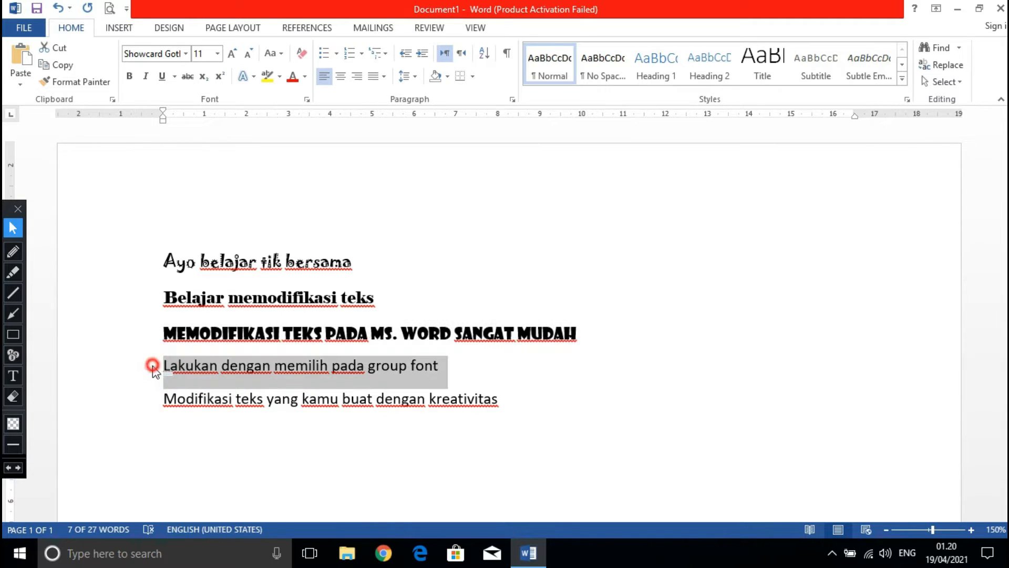
pyautogui.click(222, 364)
pyautogui.moveTo(163, 366); pyautogui.dragTo(436, 371)
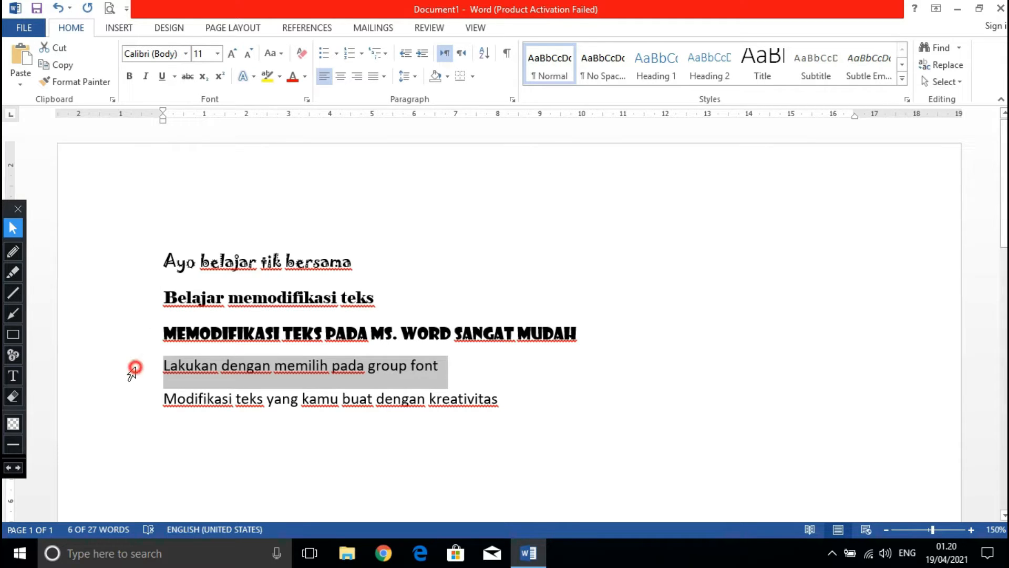
pyautogui.click(153, 367)
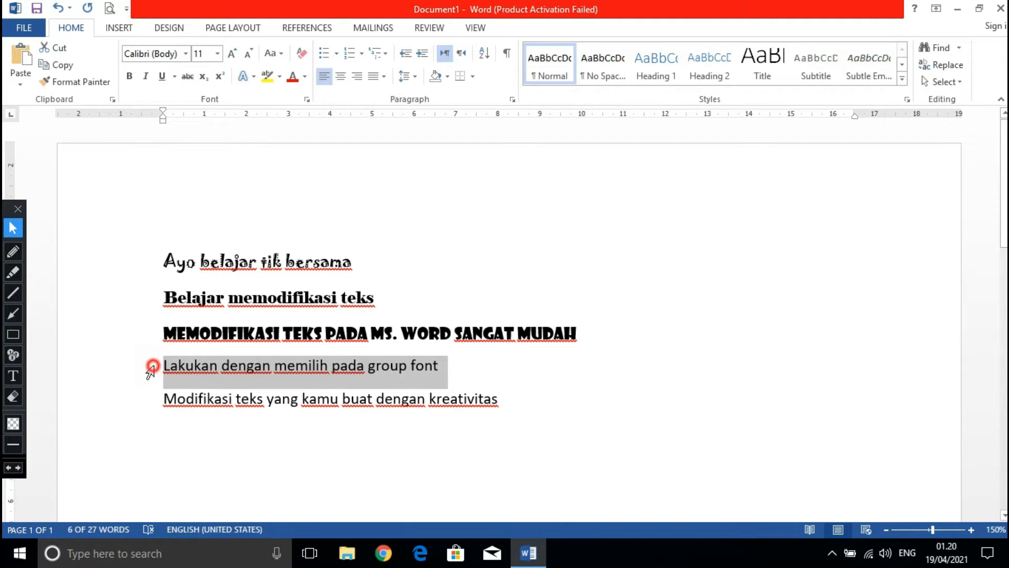
pyautogui.click(185, 367)
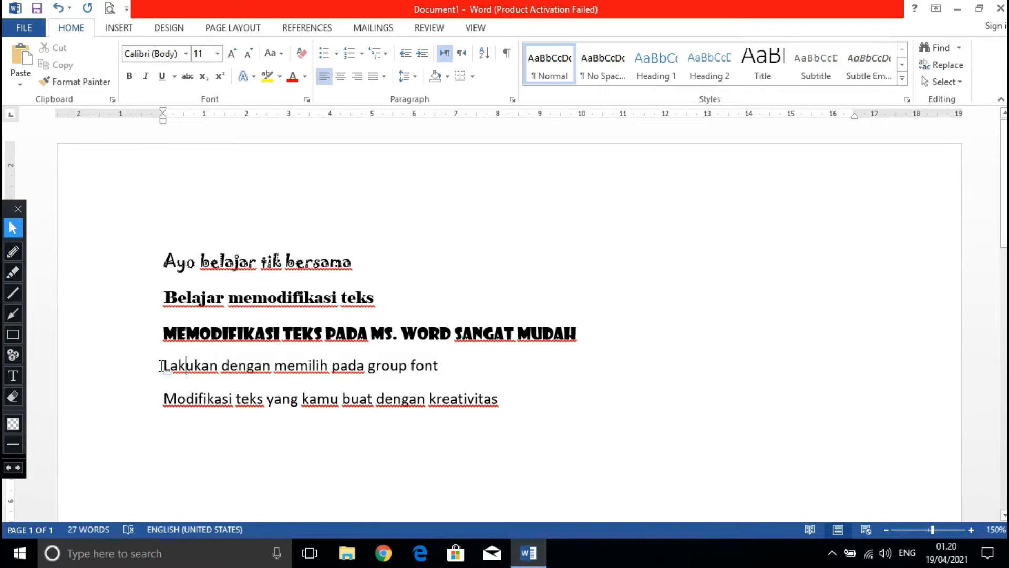
pyautogui.moveTo(160, 365); pyautogui.dragTo(431, 362)
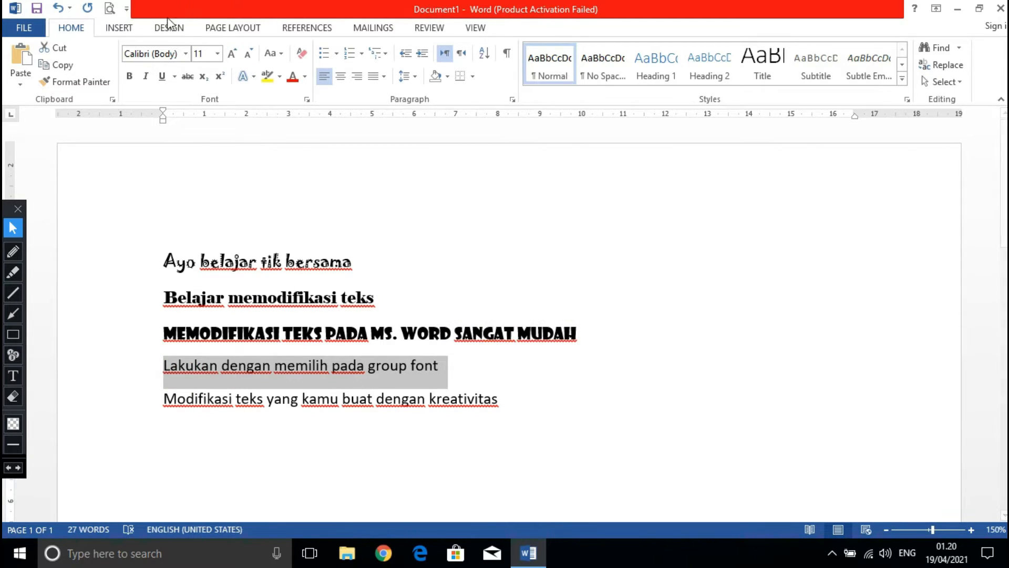
pyautogui.click(187, 55)
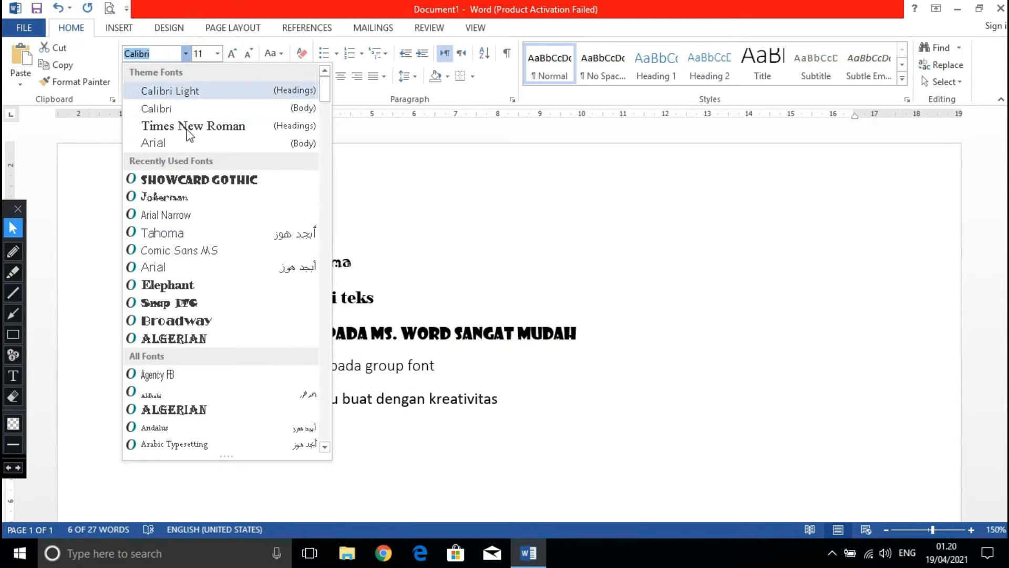
pyautogui.click(176, 335)
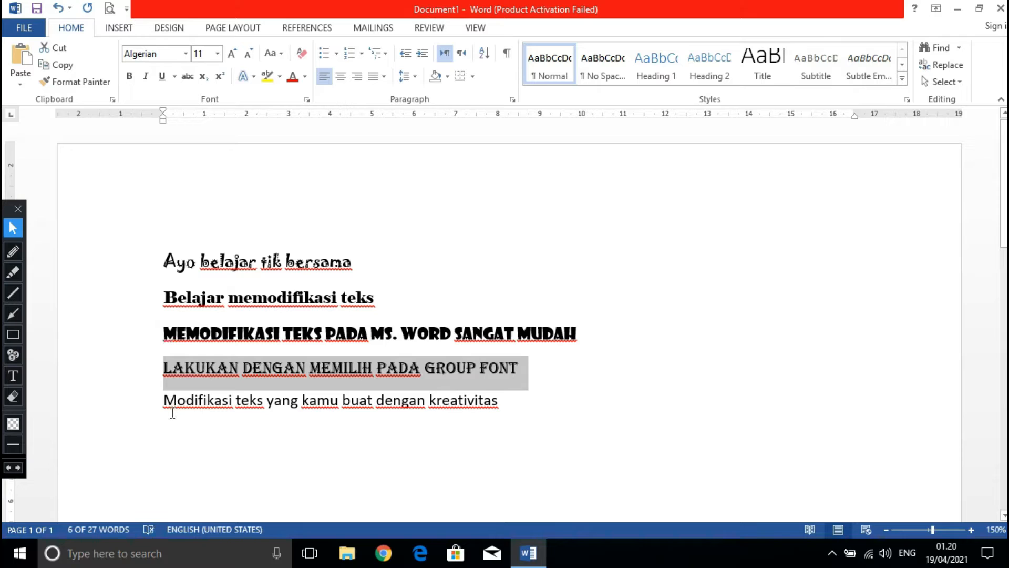
# Apply the Snap ITC font to the fifth line, "Modifikasi teks yang kamu buat dengan kreativitas".
pyautogui.moveTo(164, 401); pyautogui.dragTo(505, 418)
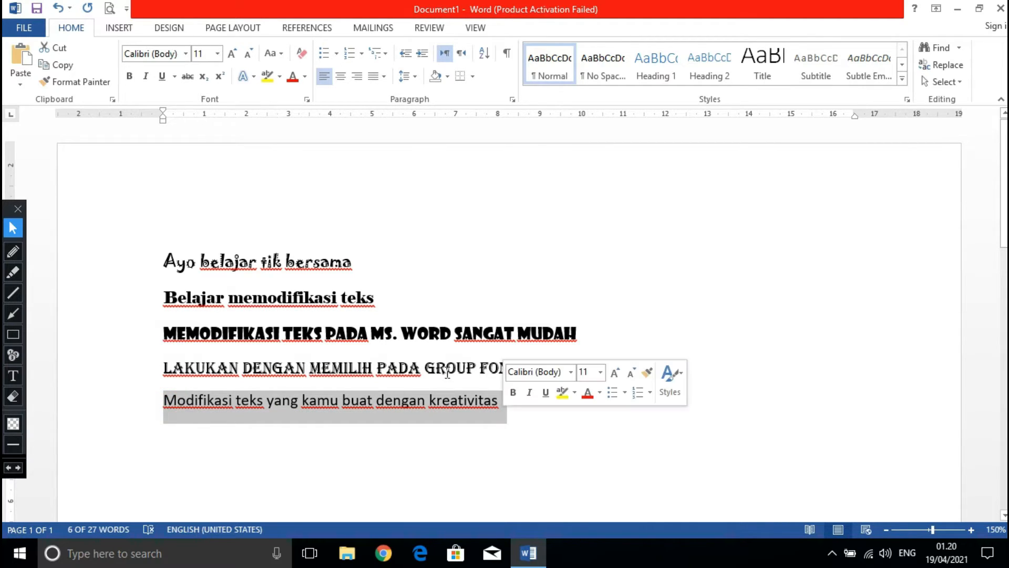
pyautogui.click(187, 53)
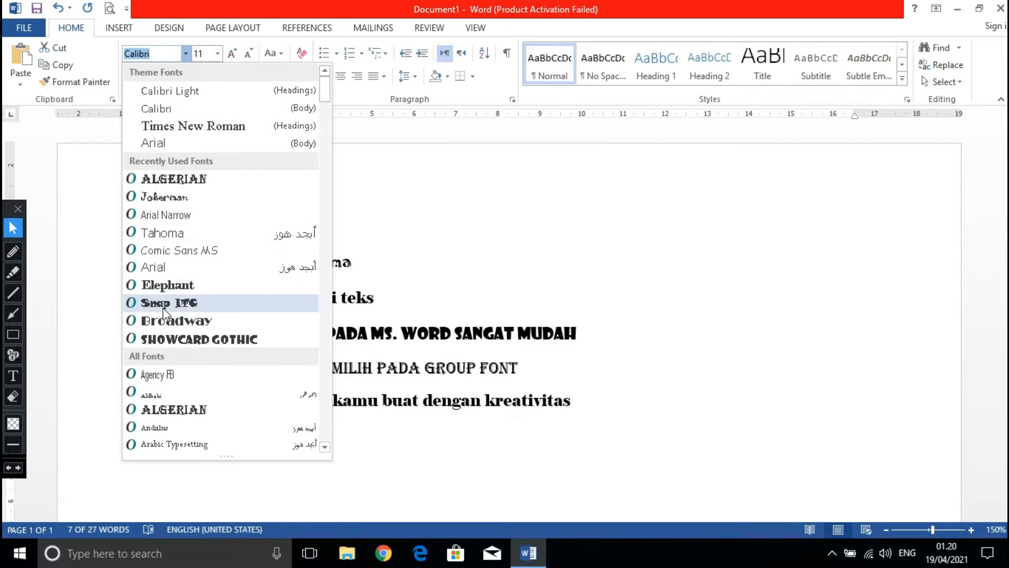
pyautogui.scroll(-1, 175, 324)
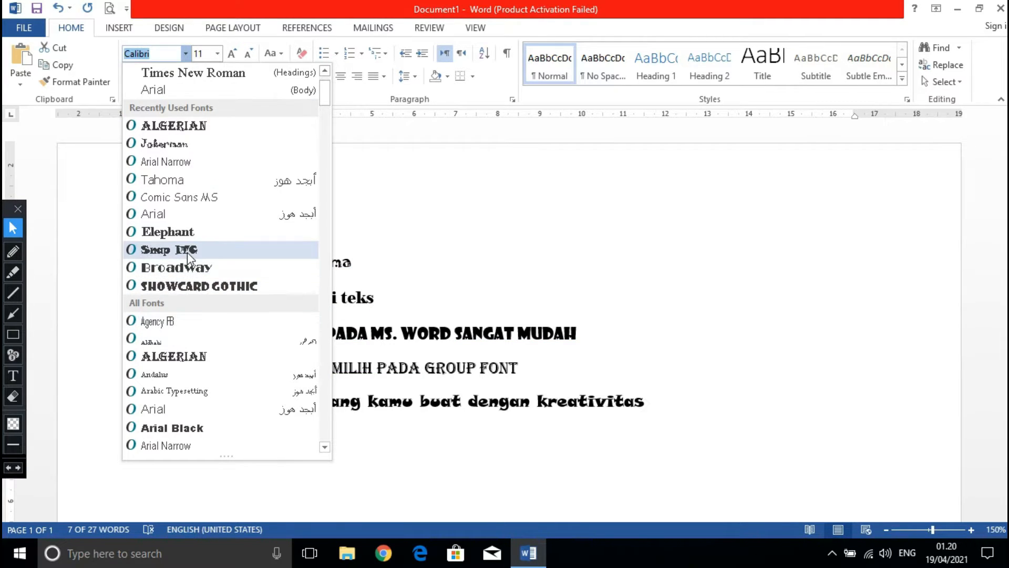
pyautogui.click(188, 251)
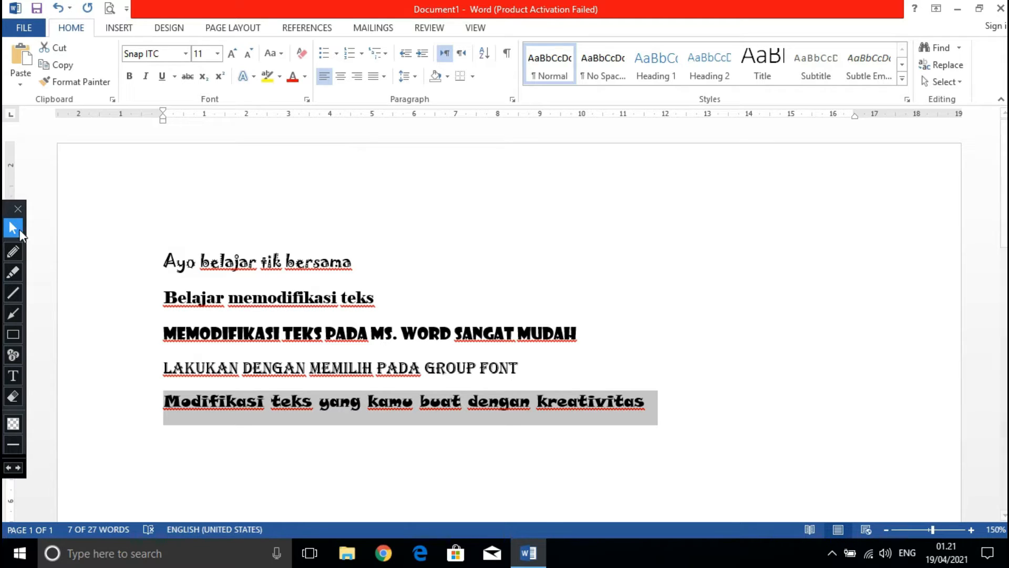
# Draw a red arrow pointing up at the font size control and return to the normal pointer.
pyautogui.click(16, 313)
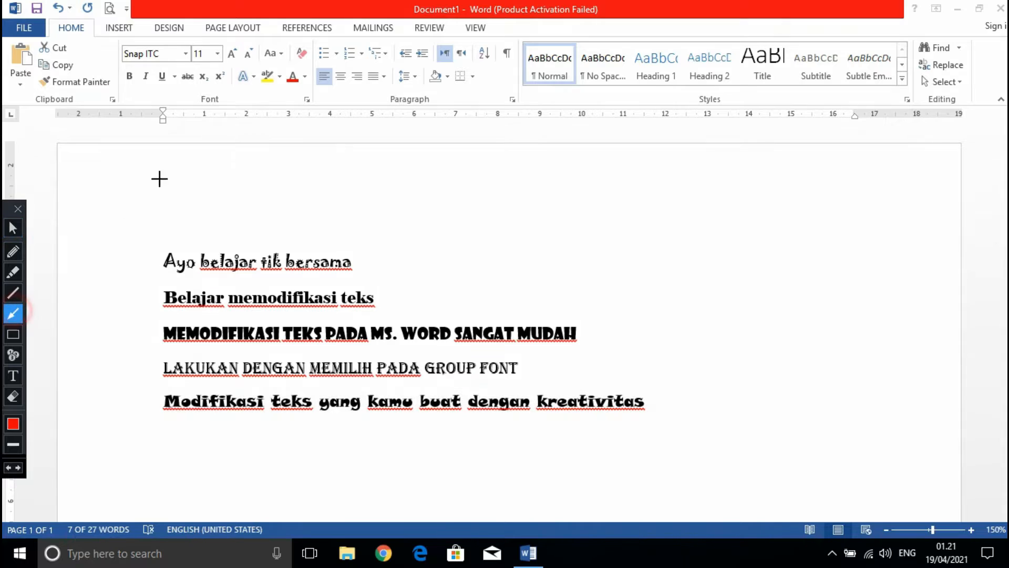
pyautogui.moveTo(191, 122); pyautogui.dragTo(197, 62)
pyautogui.click(13, 229)
pyautogui.click(153, 173)
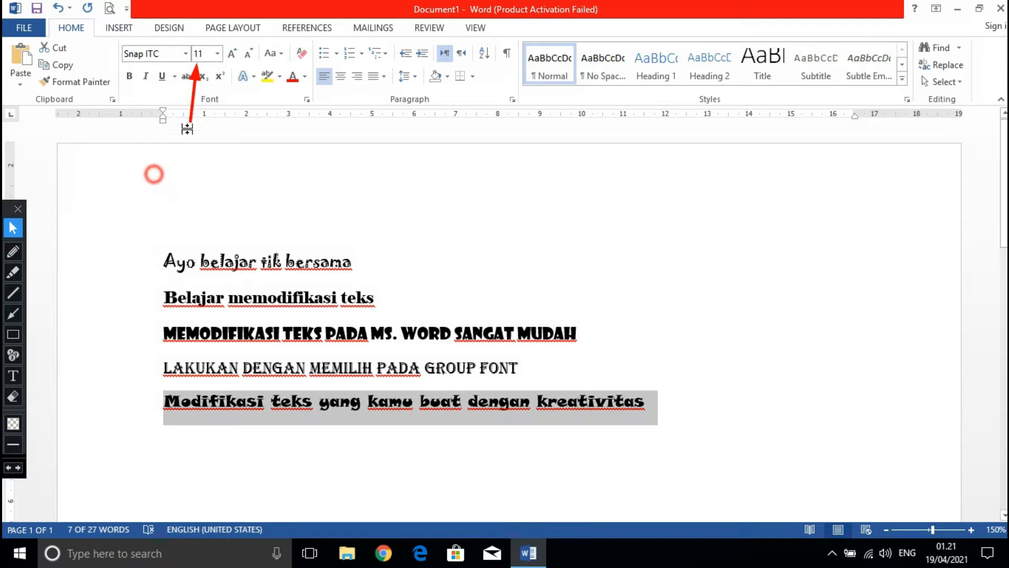
pyautogui.moveTo(172, 147); pyautogui.dragTo(192, 129)
pyautogui.click(14, 398)
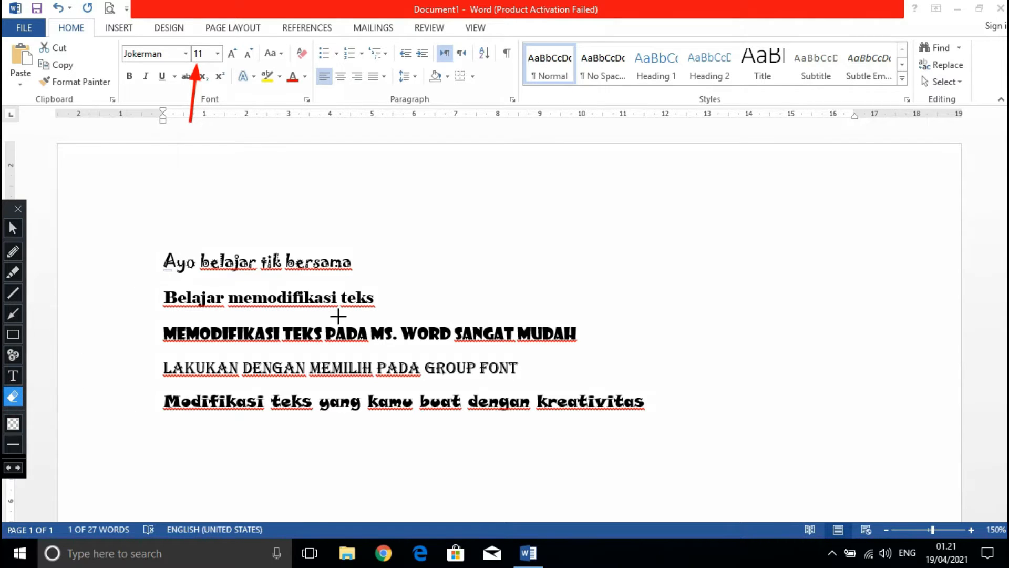
pyautogui.click(11, 233)
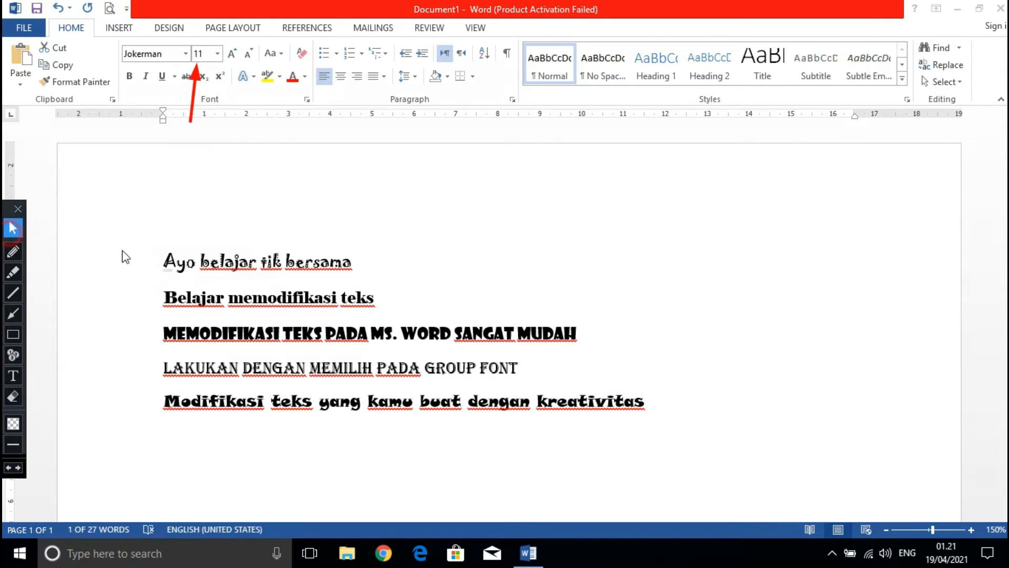
# Set the font size of the first line, "Ayo belajar tik bersama", to 14.
pyautogui.click(163, 263)
pyautogui.moveTo(163, 263); pyautogui.dragTo(354, 275)
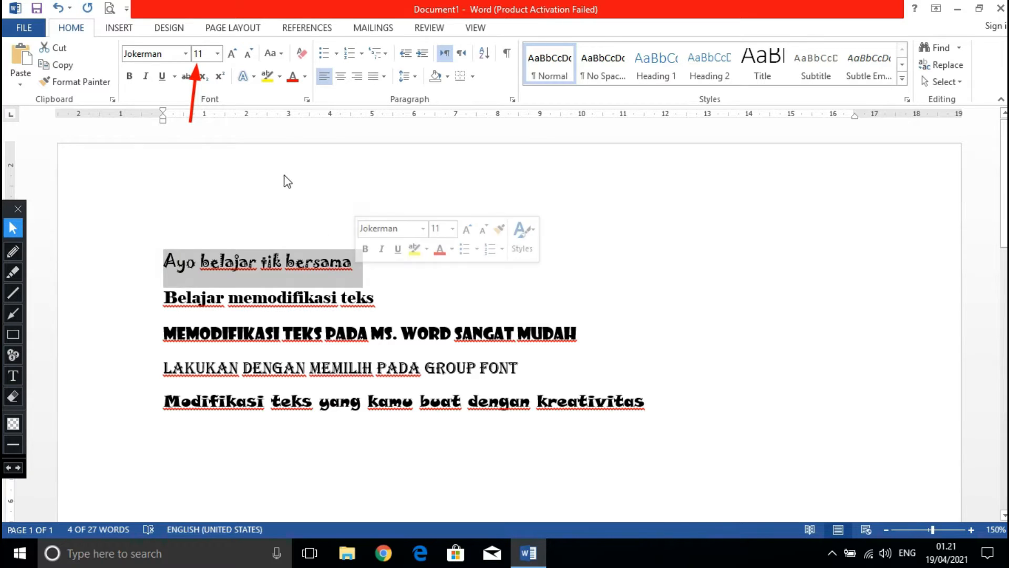
pyautogui.click(217, 54)
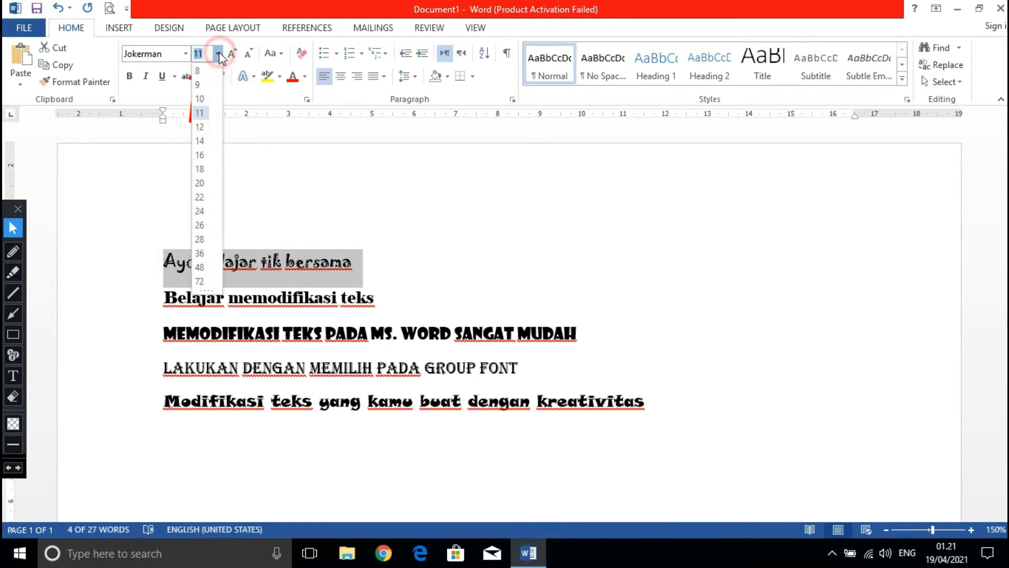
pyautogui.click(199, 141)
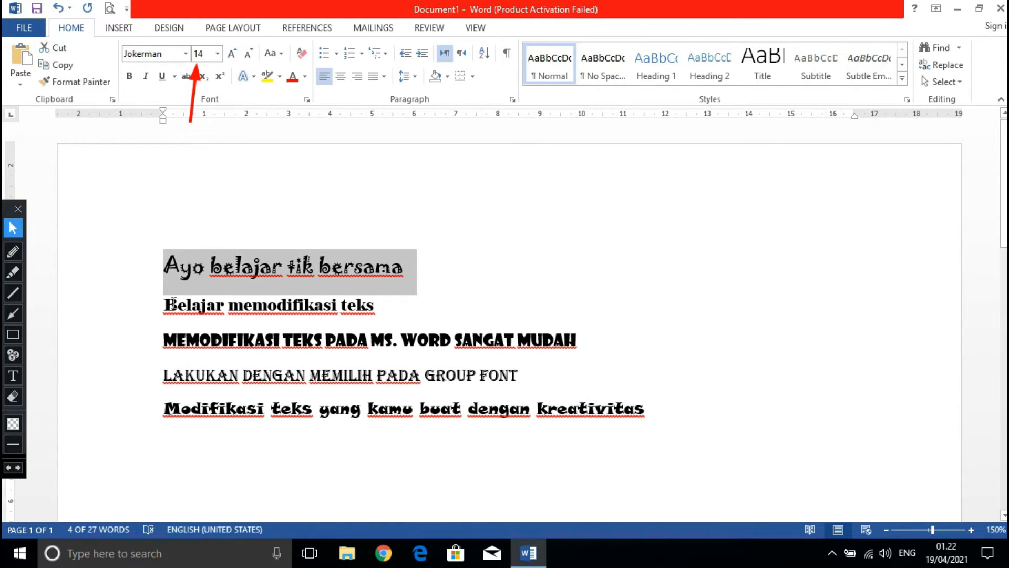
# Set the font size of the second line, "Belajar memodifikasi teks", to 22.
pyautogui.moveTo(166, 306); pyautogui.dragTo(383, 305)
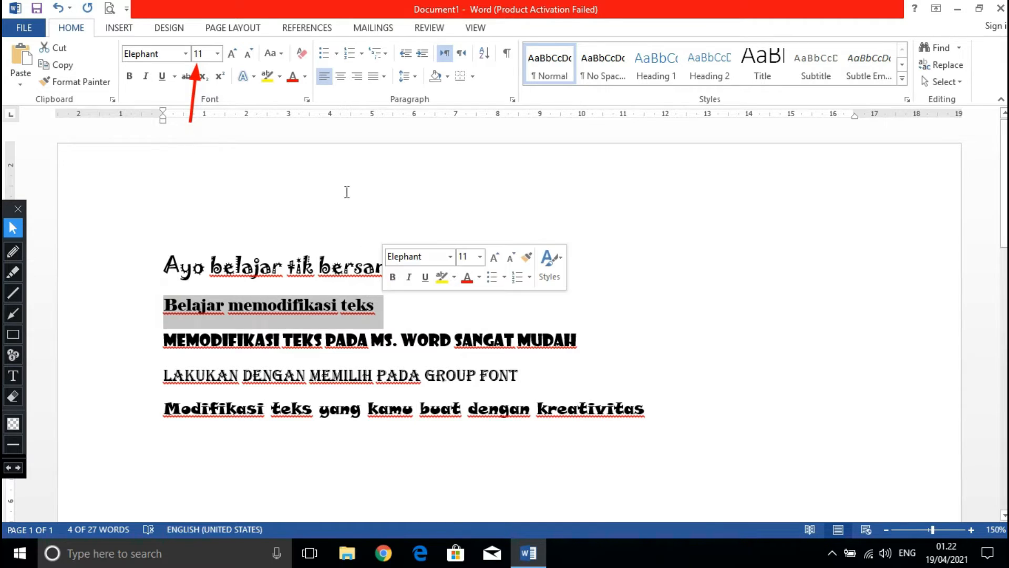
pyautogui.click(217, 53)
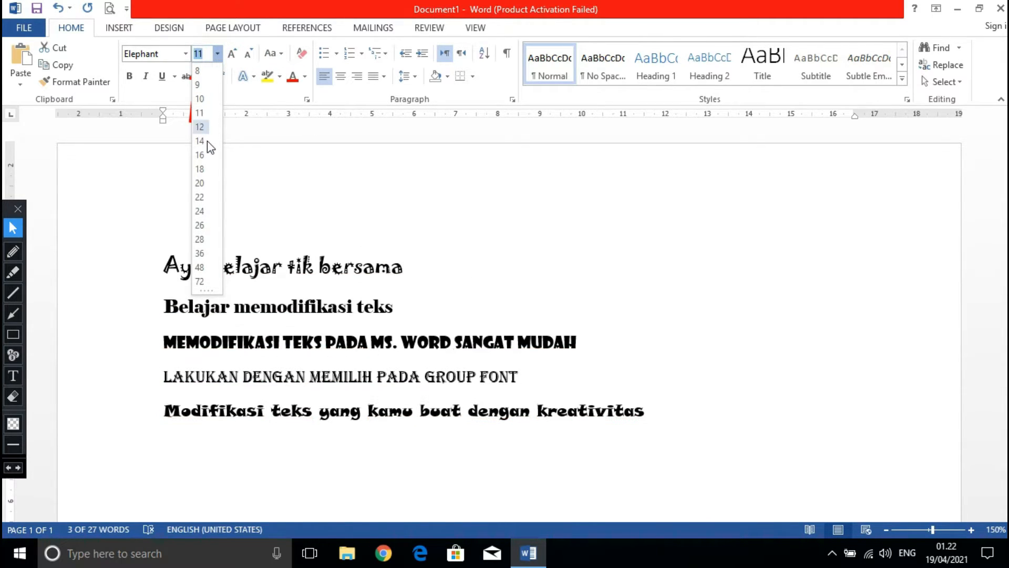
pyautogui.click(199, 196)
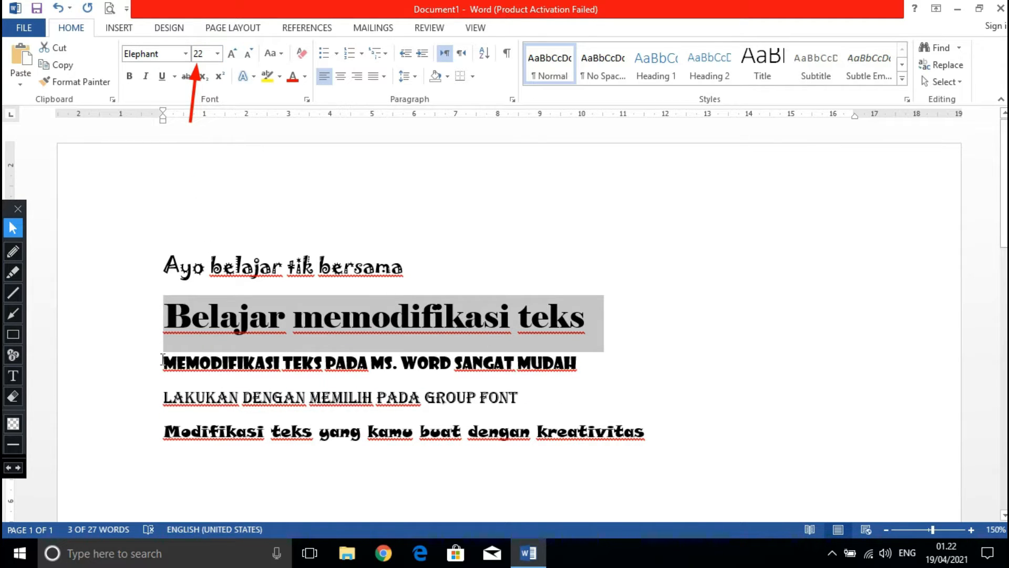
# Try font size 24 on the third line, "Memodifikasi teks pada Ms. Word sangat mudah", and reduce it to 10.
pyautogui.moveTo(164, 366); pyautogui.dragTo(594, 366)
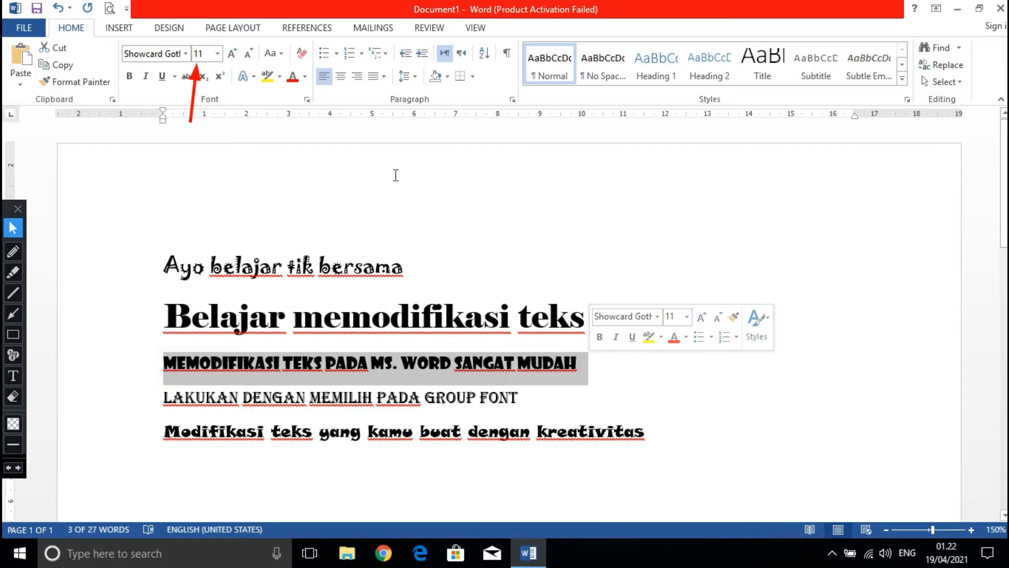
pyautogui.click(218, 53)
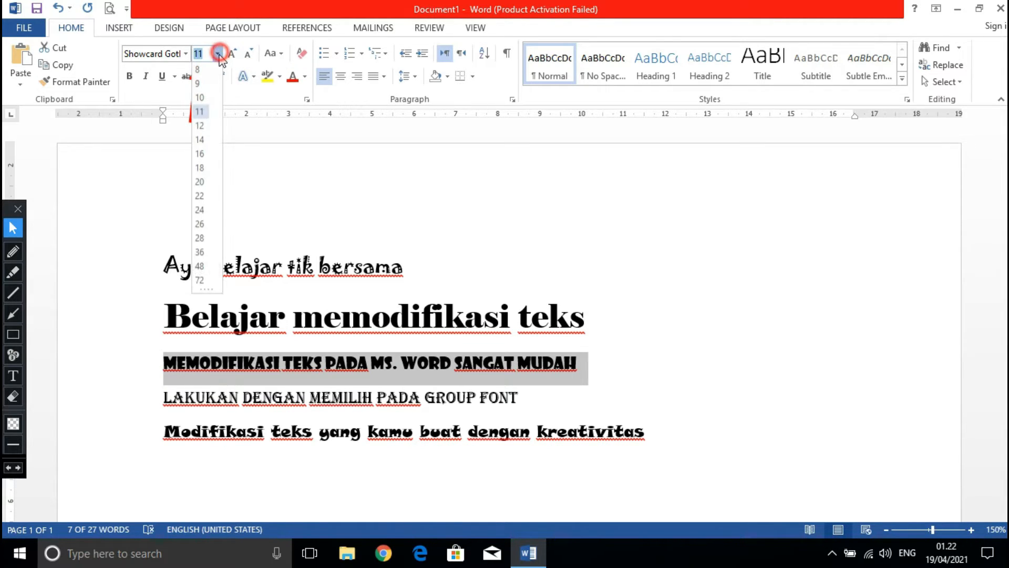
pyautogui.click(200, 210)
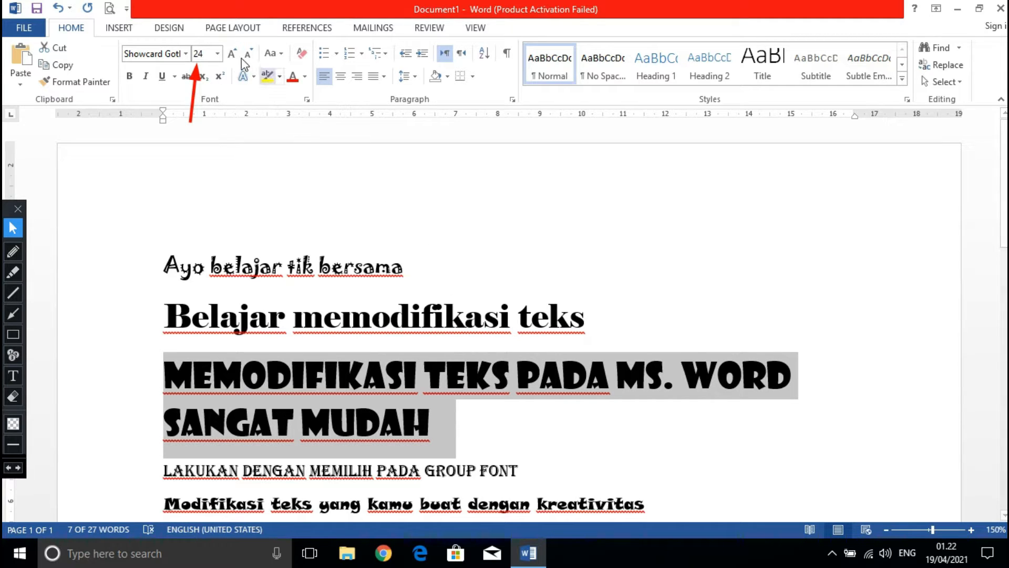
pyautogui.click(217, 53)
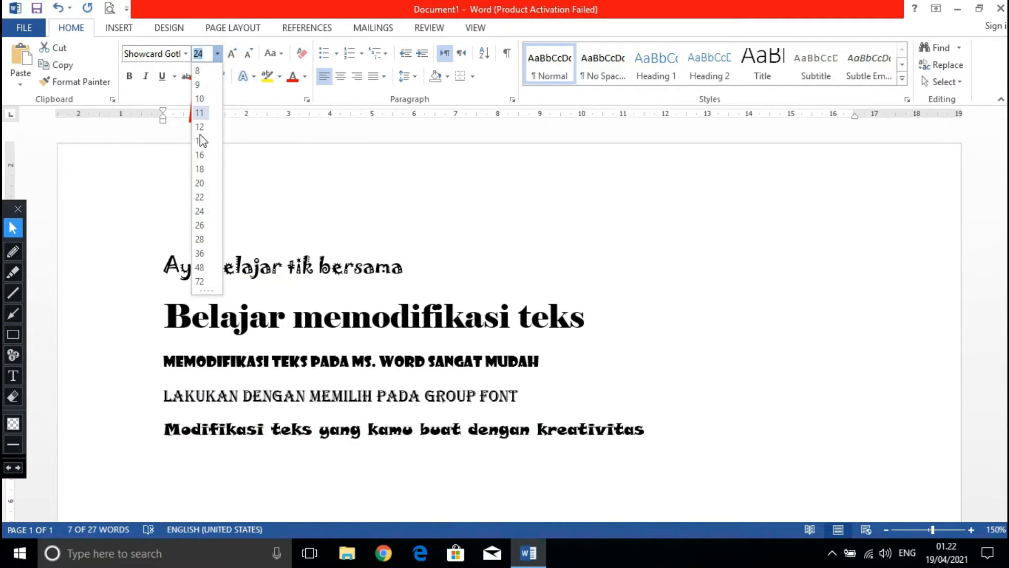
pyautogui.click(199, 98)
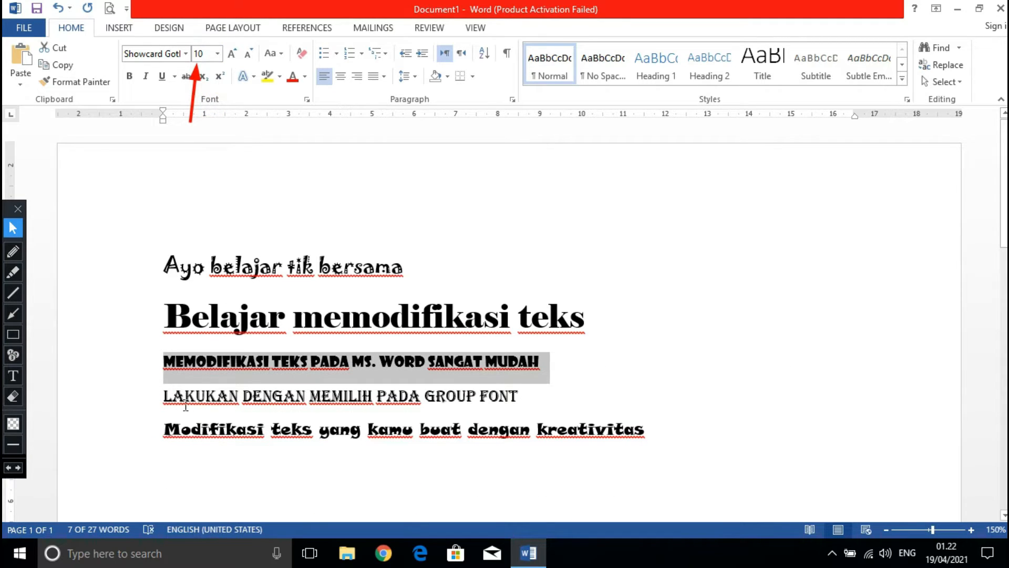
# Set the font size of the fourth line, "Lakukan dengan memilih pada group font", to 8.
pyautogui.moveTo(165, 398); pyautogui.dragTo(521, 397)
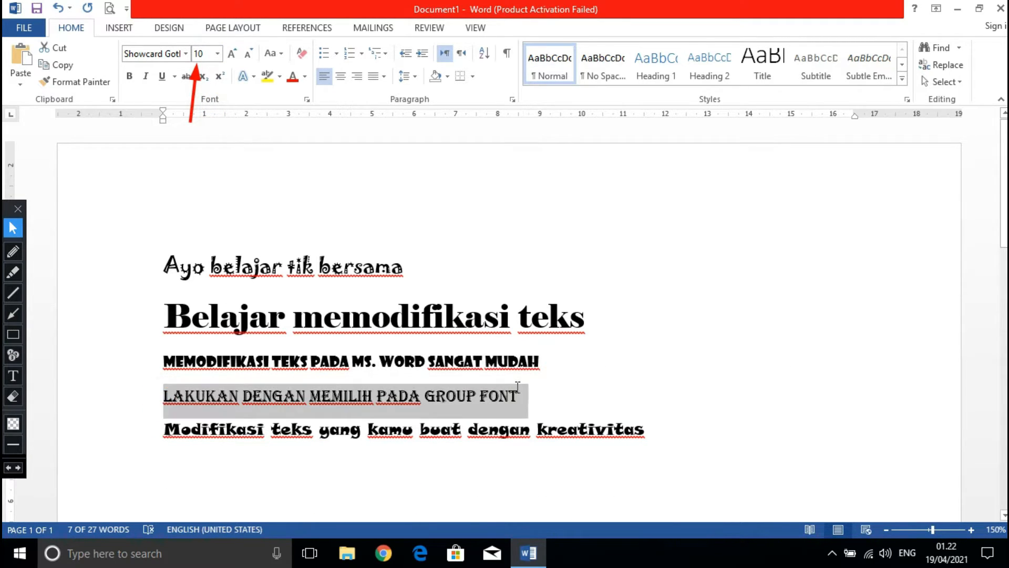
pyautogui.click(218, 56)
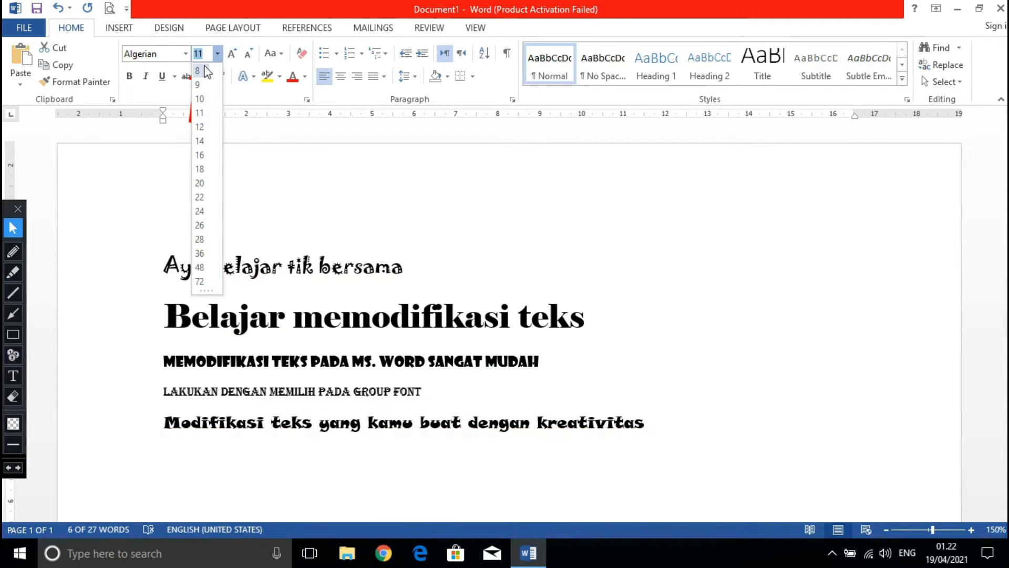
pyautogui.click(204, 70)
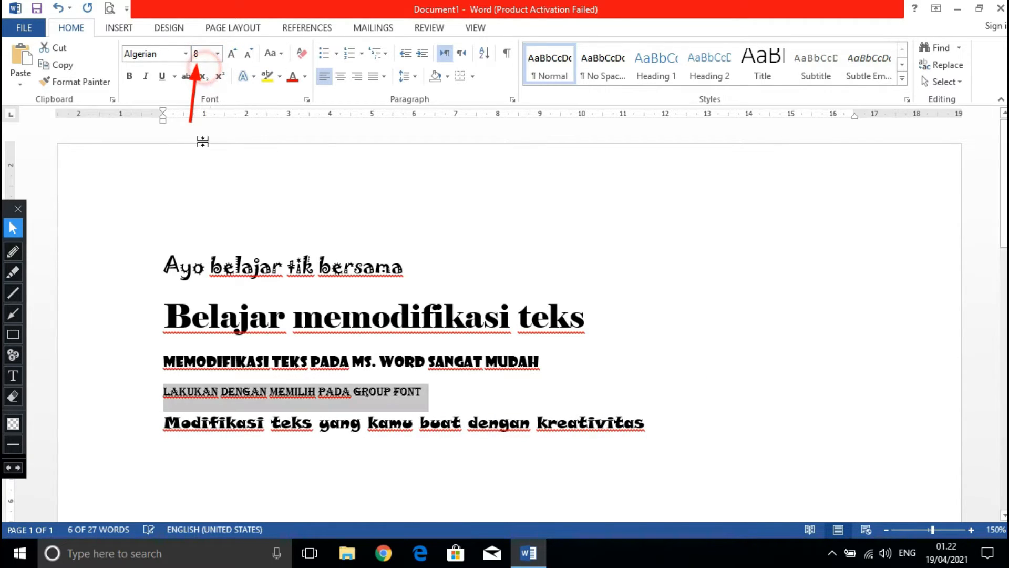
# Set the font size of the fifth line, "Modifikasi teks yang kamu buat dengan kreativitas", to 72 and look over the enlarged text.
pyautogui.click(161, 427)
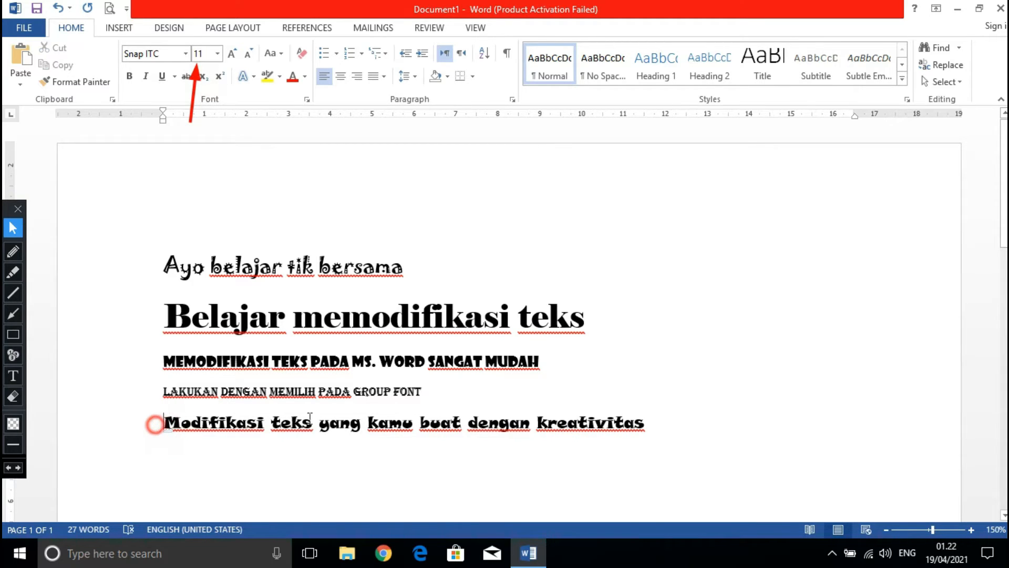
pyautogui.keyDown('shift'); pyautogui.click(650, 421); pyautogui.keyUp('shift')
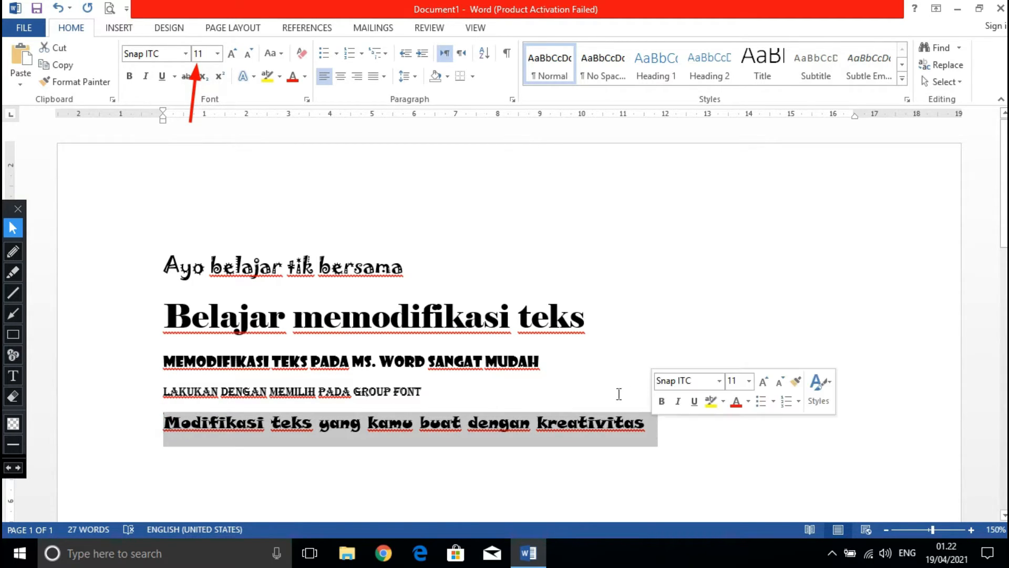
pyautogui.click(217, 53)
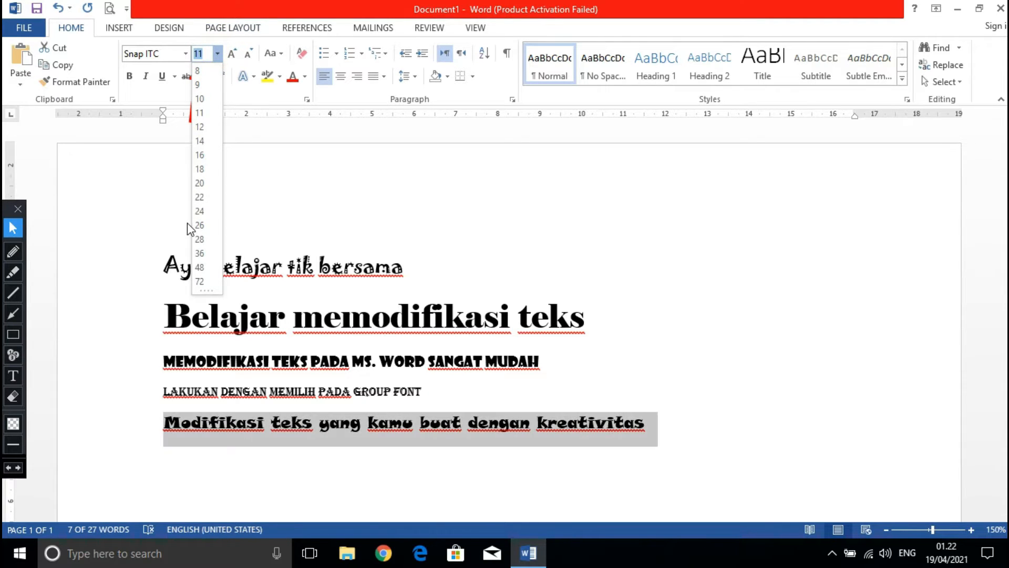
pyautogui.click(200, 282)
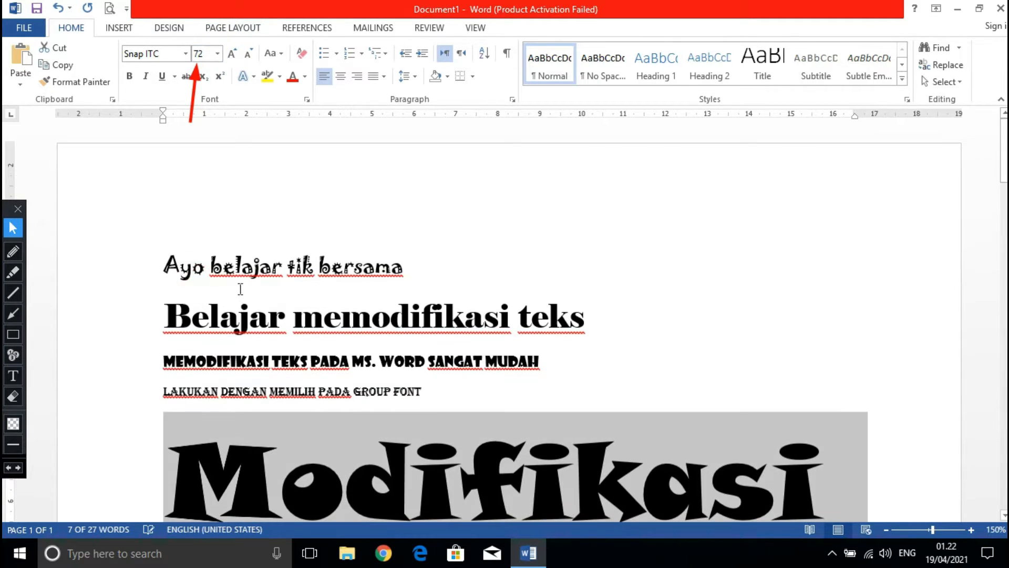
pyautogui.scroll(-1, 538, 352)
pyautogui.scroll(-3, 537, 351)
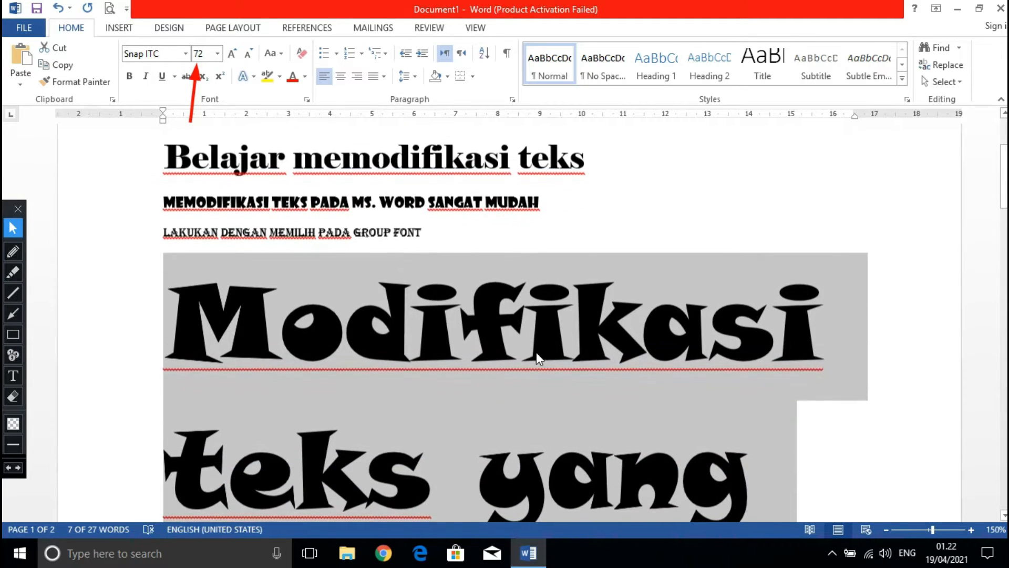
pyautogui.scroll(2, 536, 351)
pyautogui.scroll(-1, 485, 281)
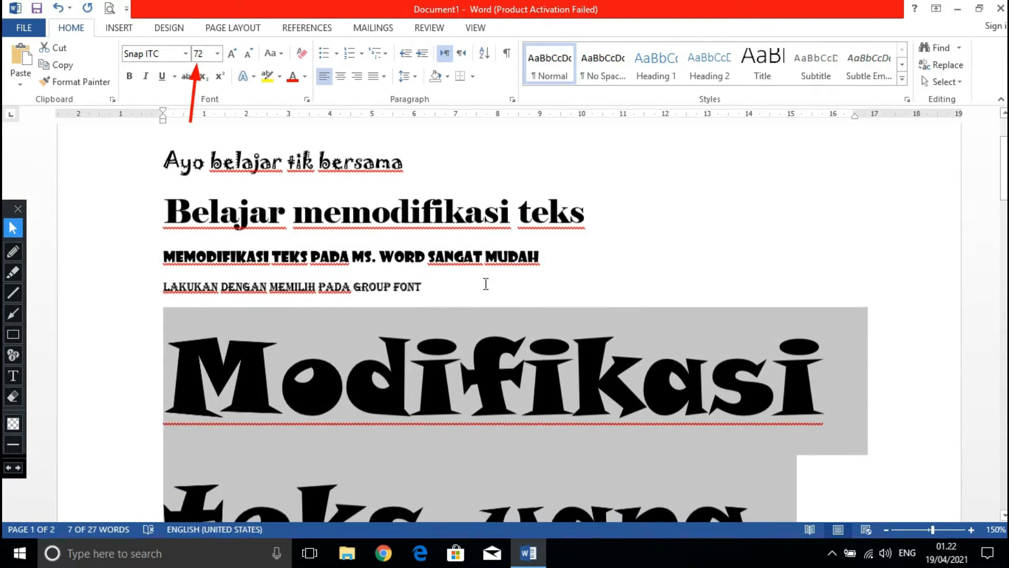
pyautogui.scroll(-1, 479, 286)
pyautogui.scroll(-1, 479, 286)
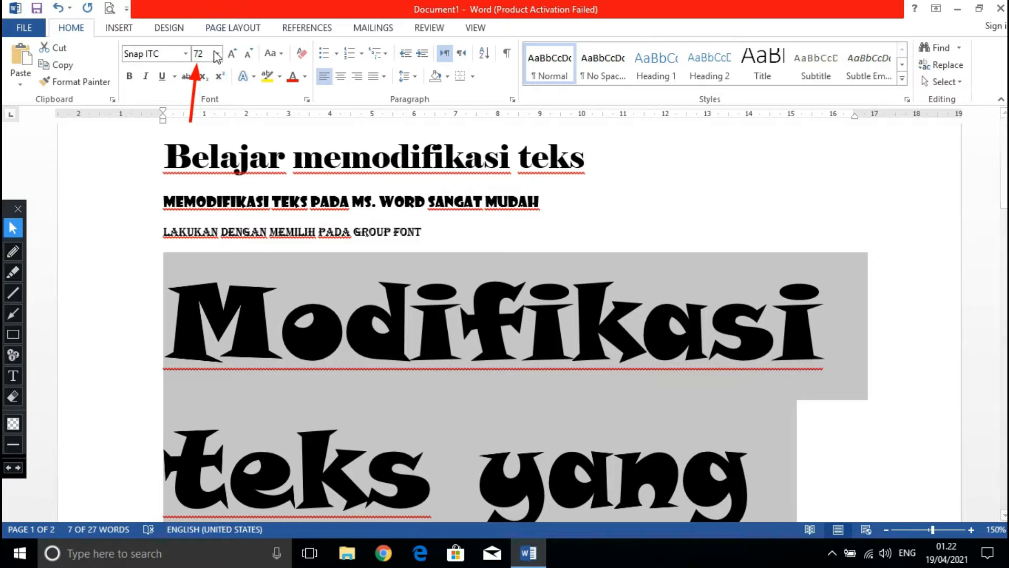
pyautogui.click(217, 54)
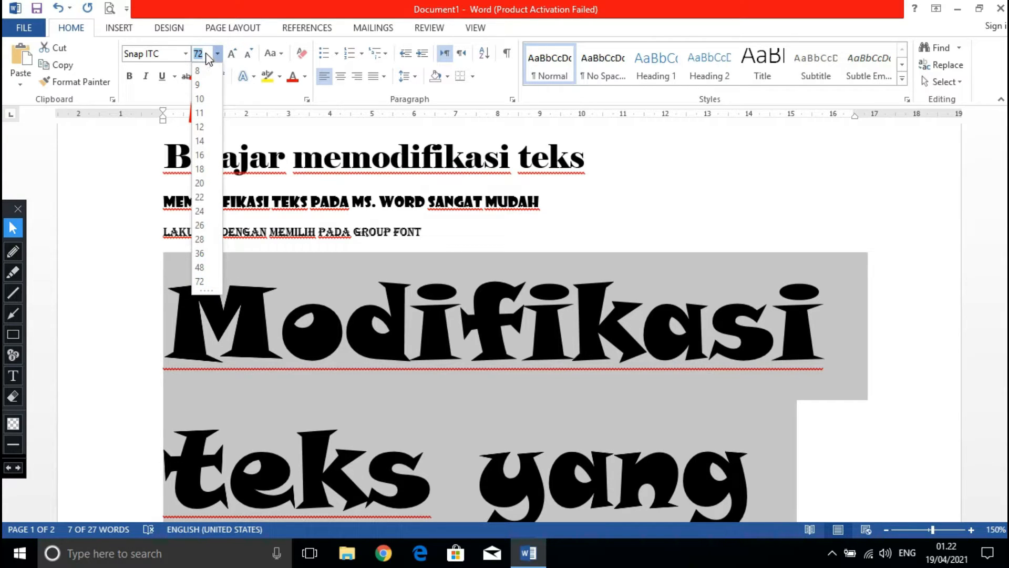
pyautogui.click(205, 54)
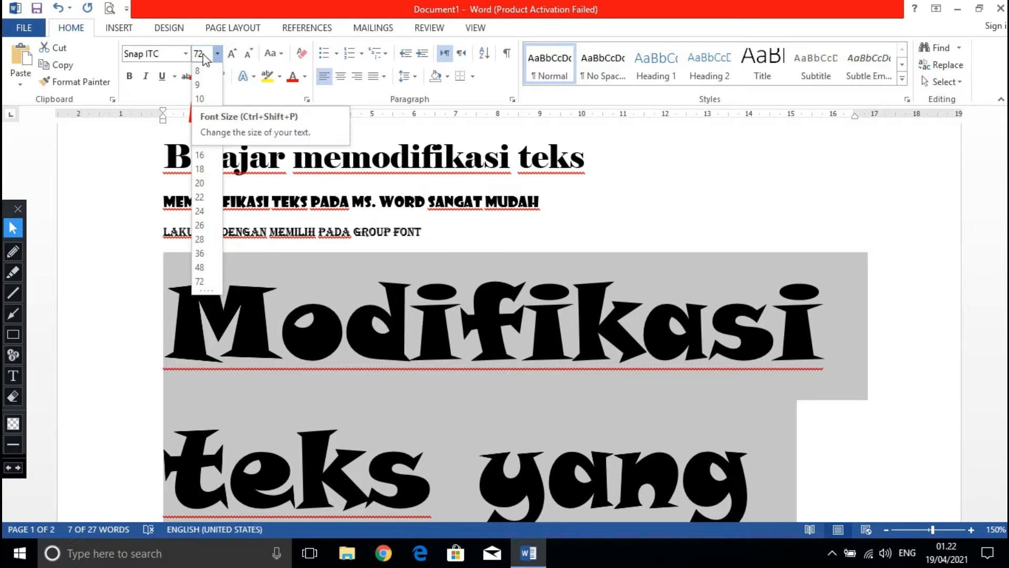
pyautogui.click(218, 54)
pyautogui.click(484, 255)
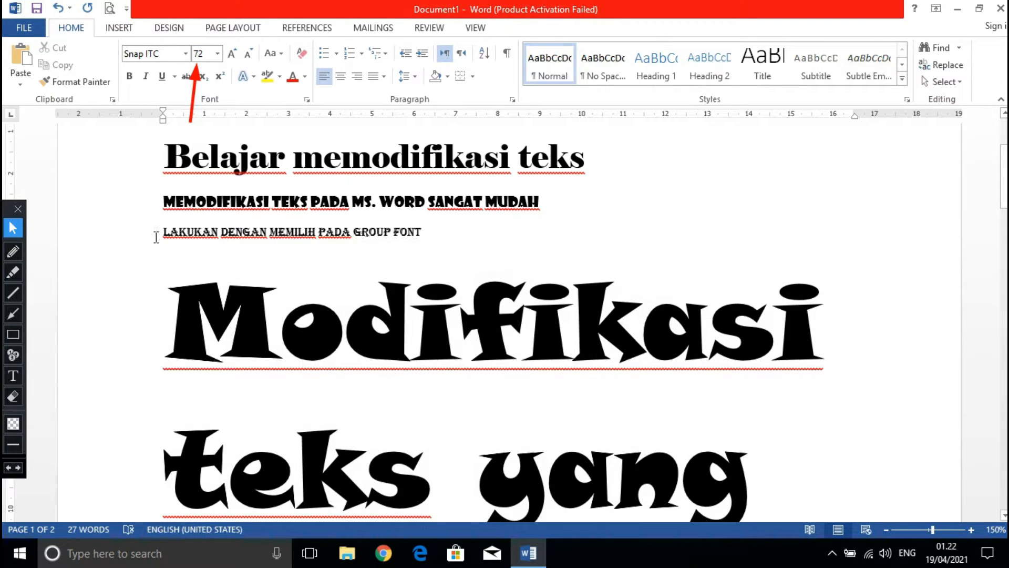
# Enter a custom font size of 17 for the fourth line, "Lakukan dengan memilih pada group font", and deselect it.
pyautogui.moveTo(157, 237); pyautogui.dragTo(428, 237)
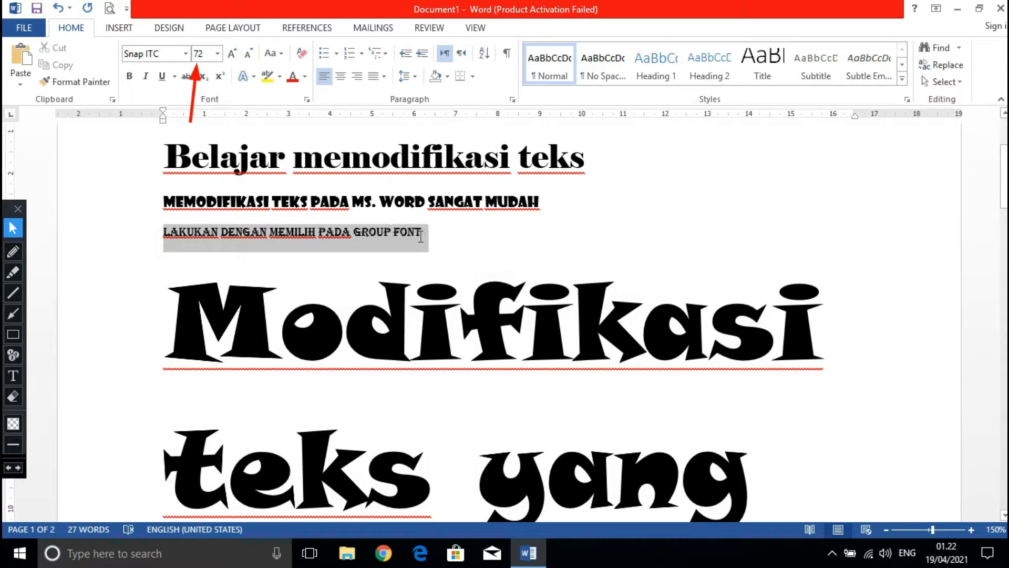
pyautogui.click(197, 54)
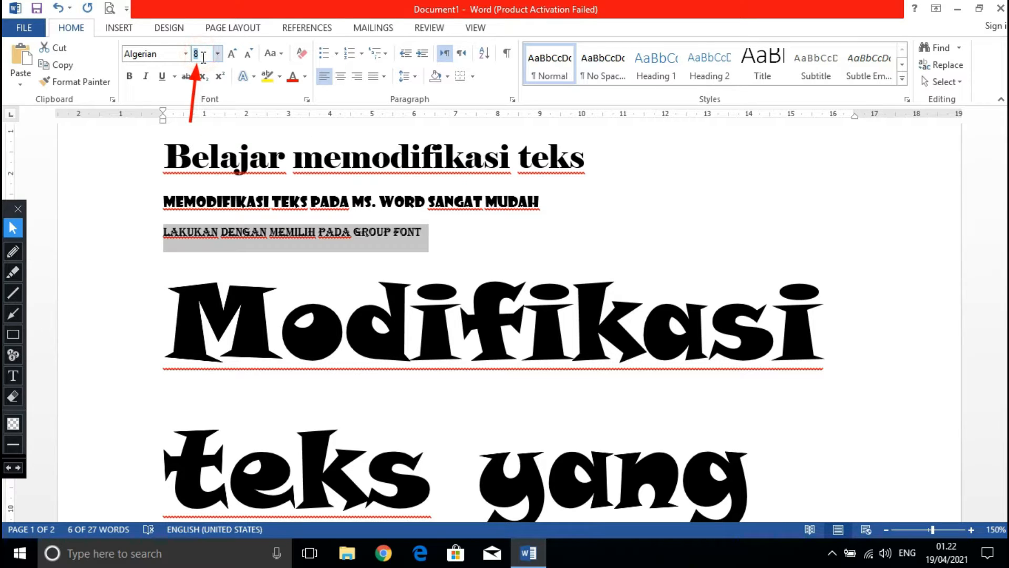
pyautogui.write('18')
pyautogui.press('BackSpace')
pyautogui.write('7')
pyautogui.press('Return')
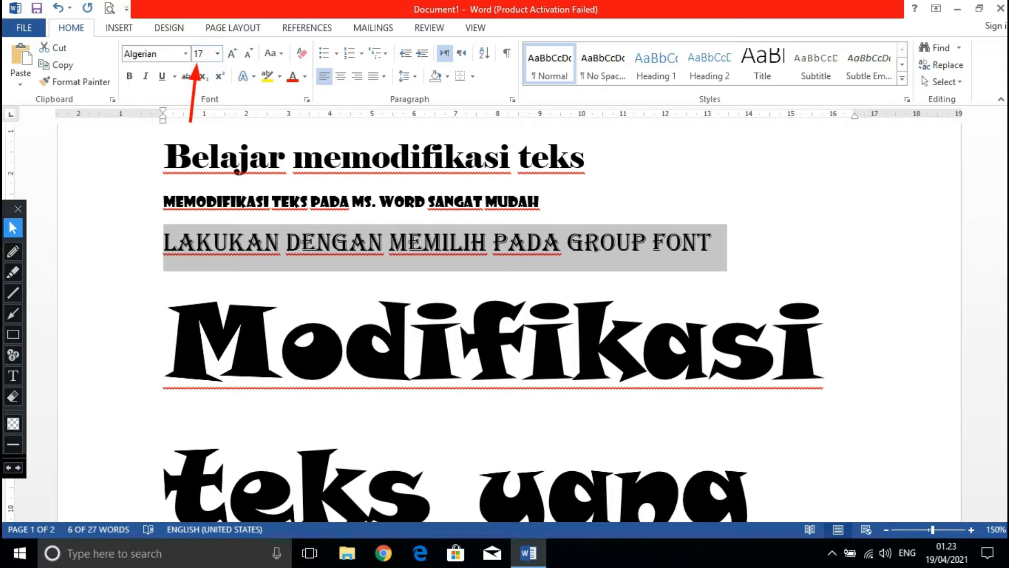
pyautogui.click(274, 203)
# Set the text from "Ayo belajar tik bersama" through "kamu buat" in the fifth line to font size 12.
pyautogui.scroll(3, 159, 161)
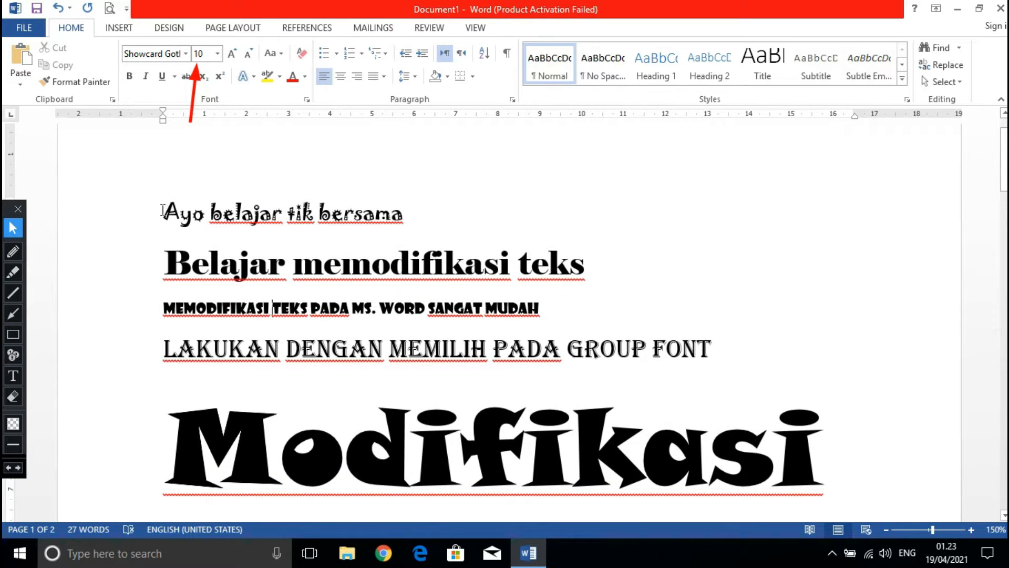
pyautogui.moveTo(160, 212); pyautogui.dragTo(773, 436)
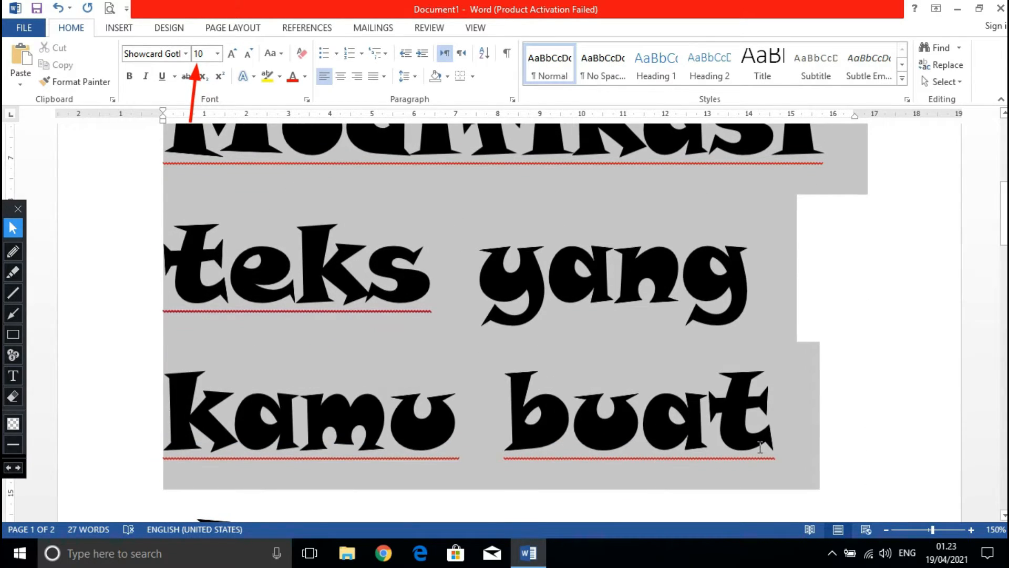
pyautogui.click(217, 53)
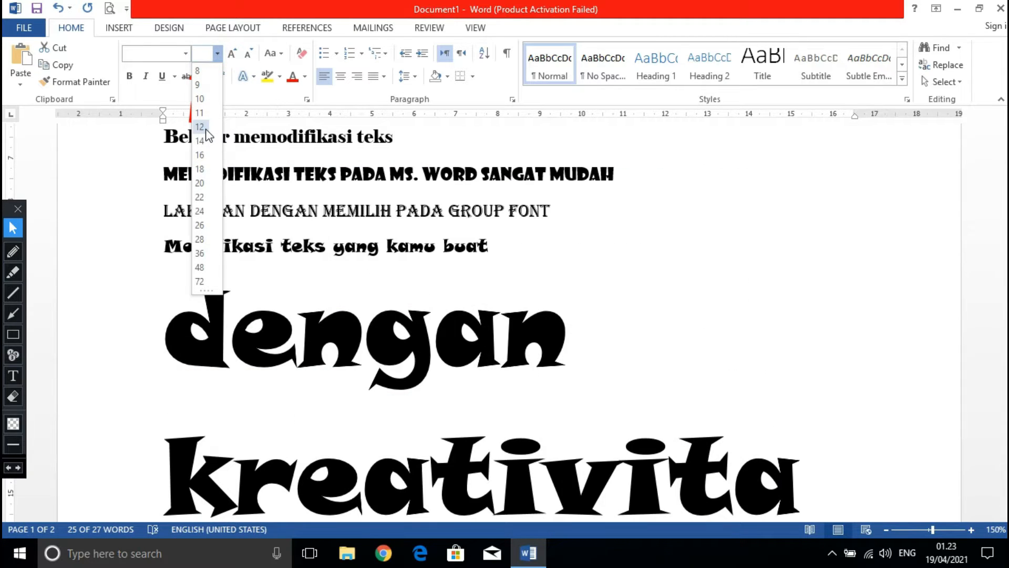
pyautogui.click(205, 129)
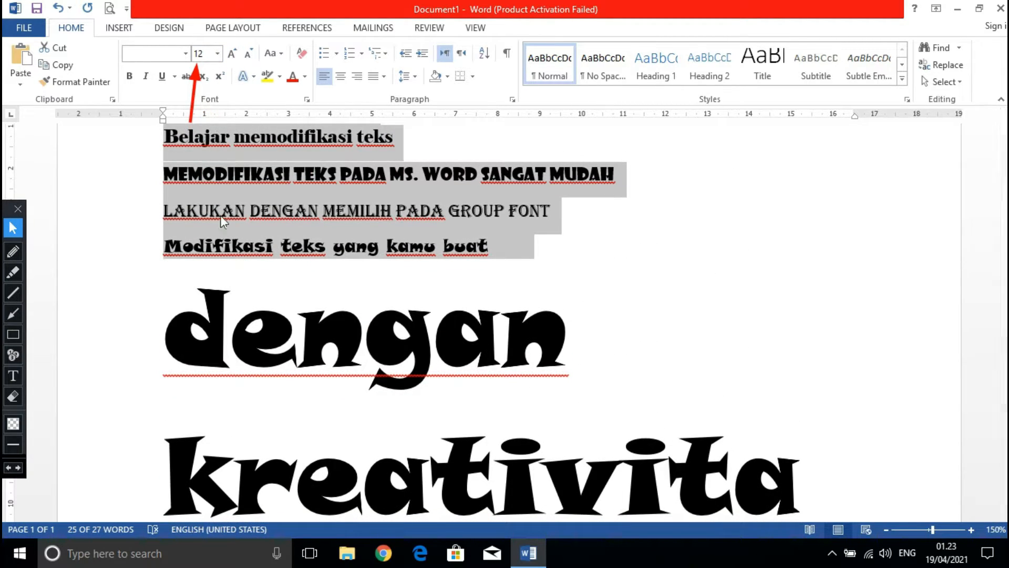
# Set the remaining words "dengan kreativitas" to font size 12 and try to remove the wide gap before them.
pyautogui.moveTo(177, 308); pyautogui.dragTo(686, 392)
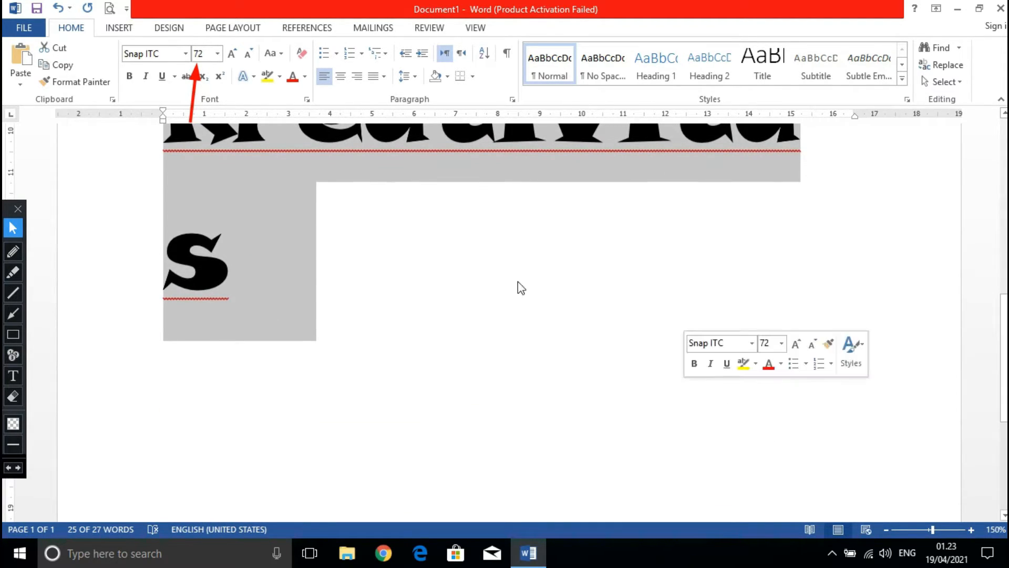
pyautogui.click(217, 54)
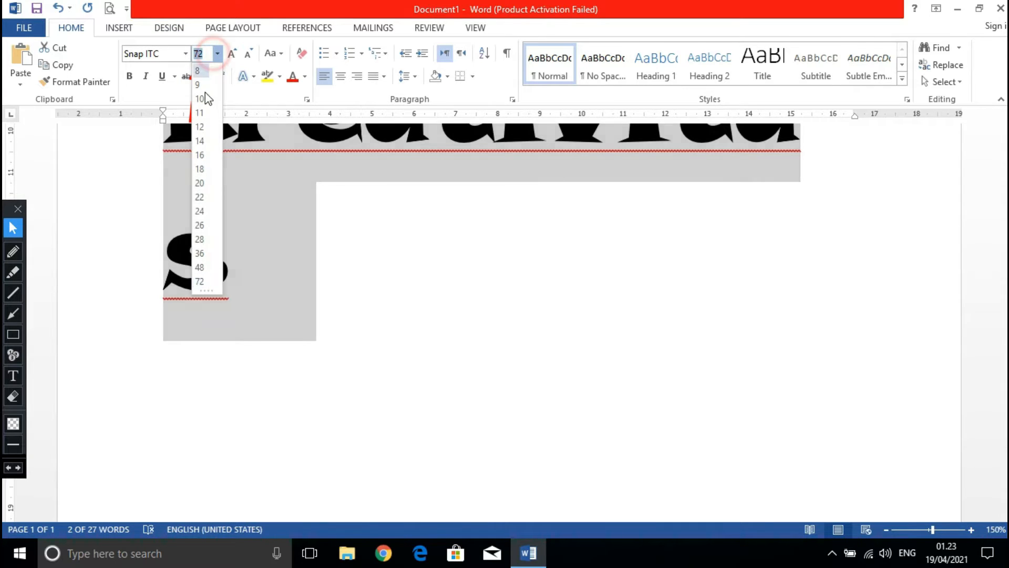
pyautogui.click(204, 127)
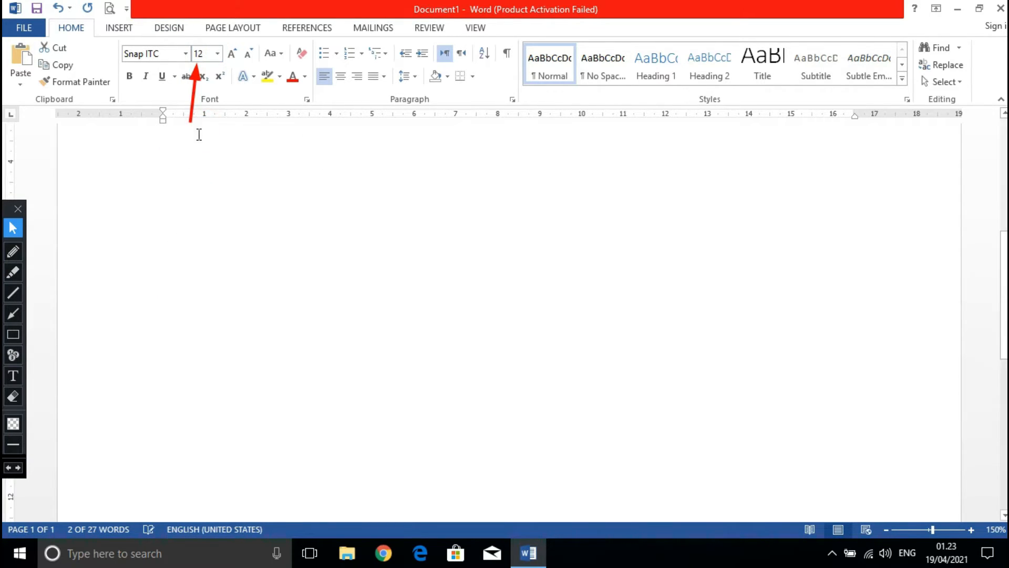
pyautogui.click(514, 173)
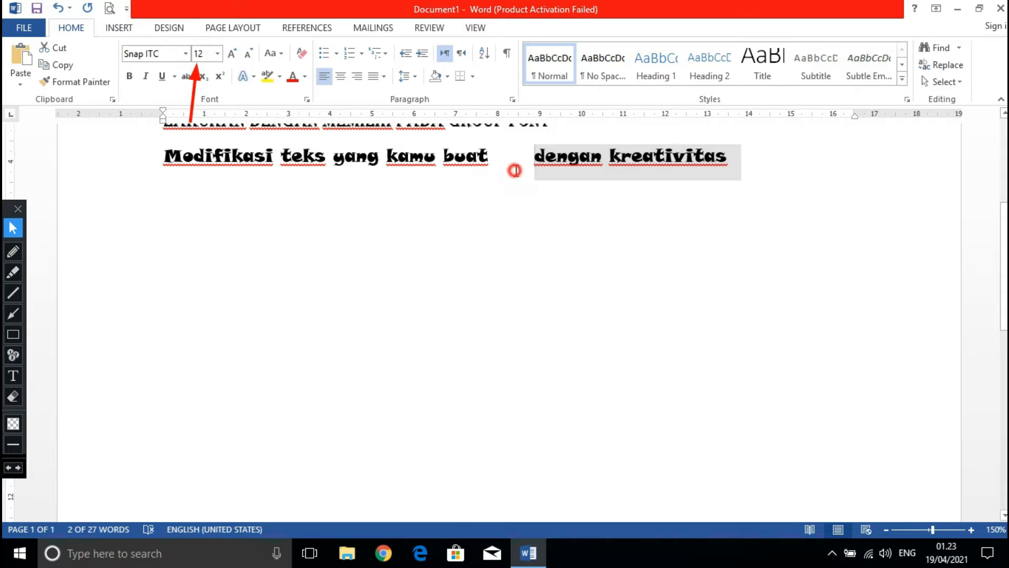
pyautogui.press('BackSpace')
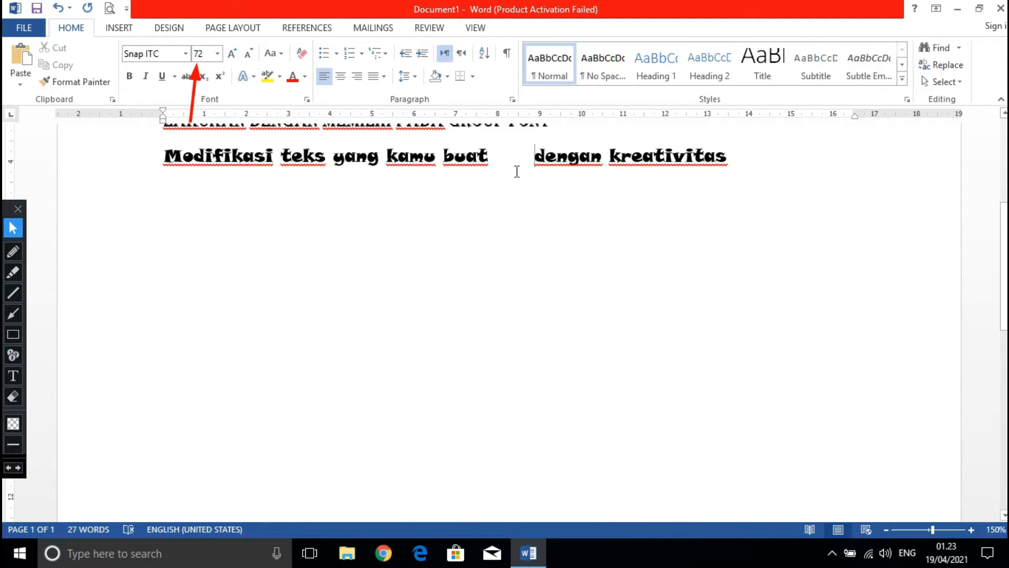
# Undo the font size 12 changes made separately to the two parts of the text.
pyautogui.hotkey('ctrl', 'z')
pyautogui.hotkey('ctrl', 'z')
pyautogui.hotkey('ctrl', 'z')
pyautogui.hotkey('ctrl', 'z')
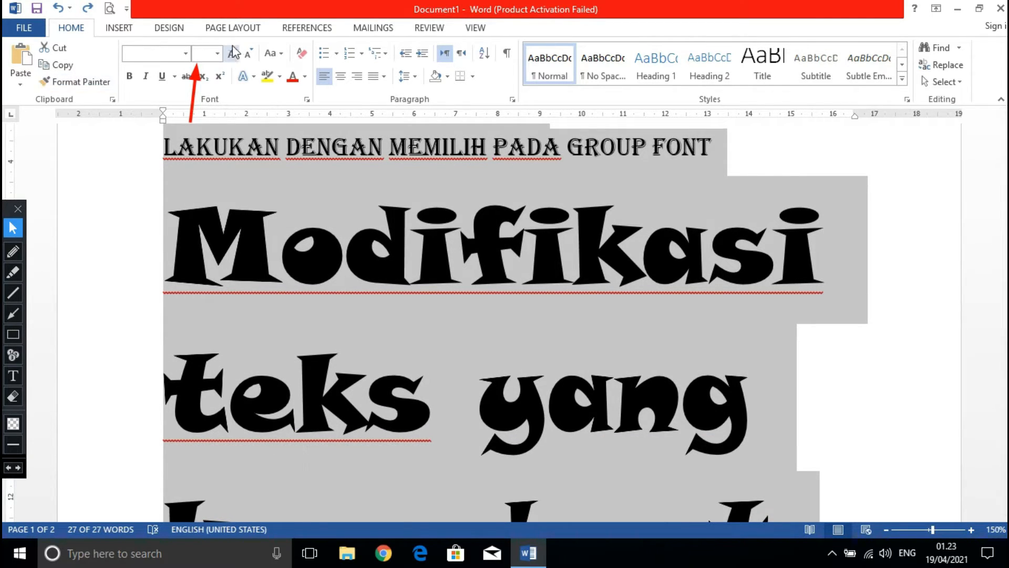
# Set the font size of all five lines to 12 and deselect the text.
pyautogui.click(217, 53)
pyautogui.click(199, 127)
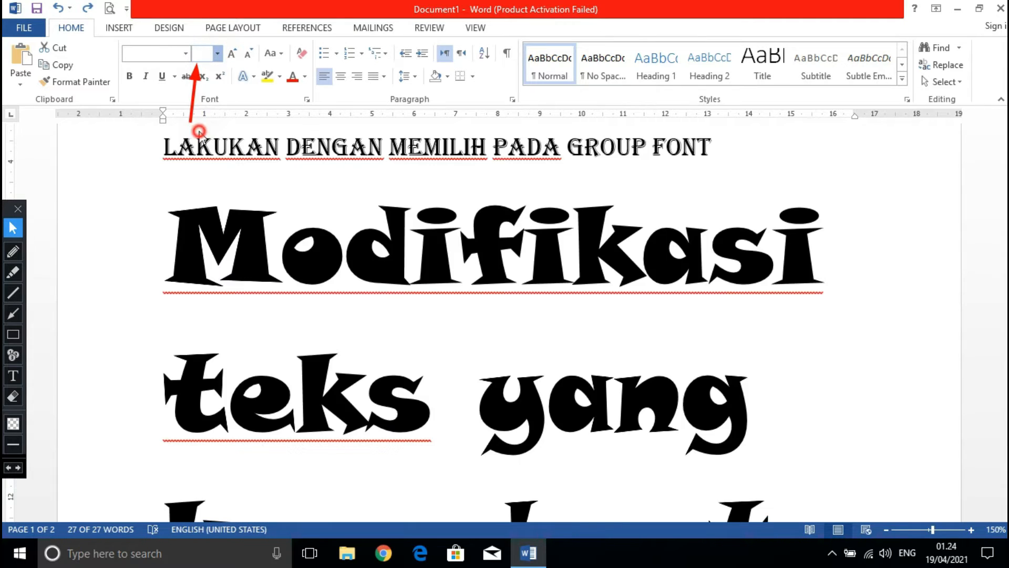
pyautogui.scroll(4, 511, 246)
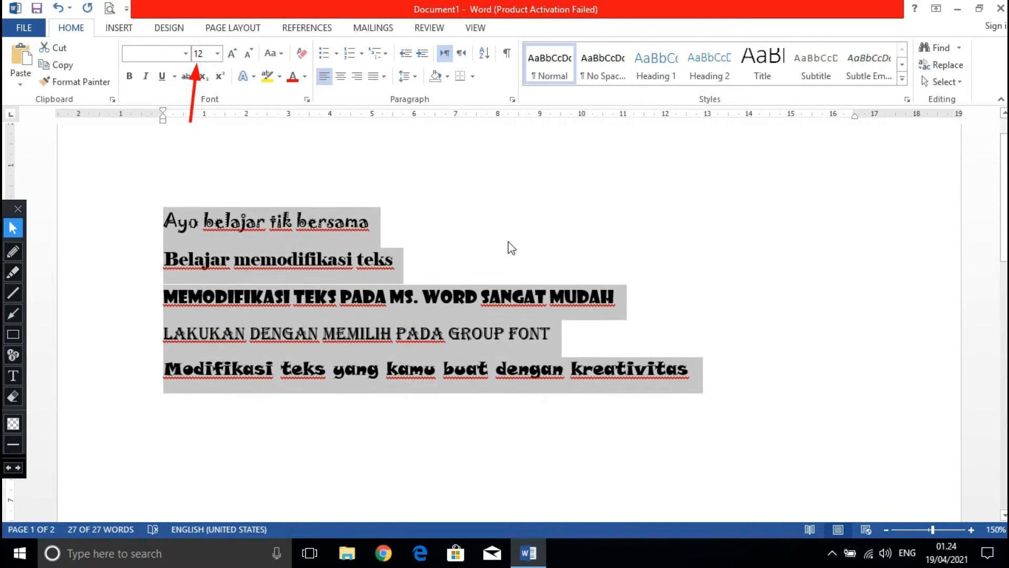
pyautogui.click(458, 262)
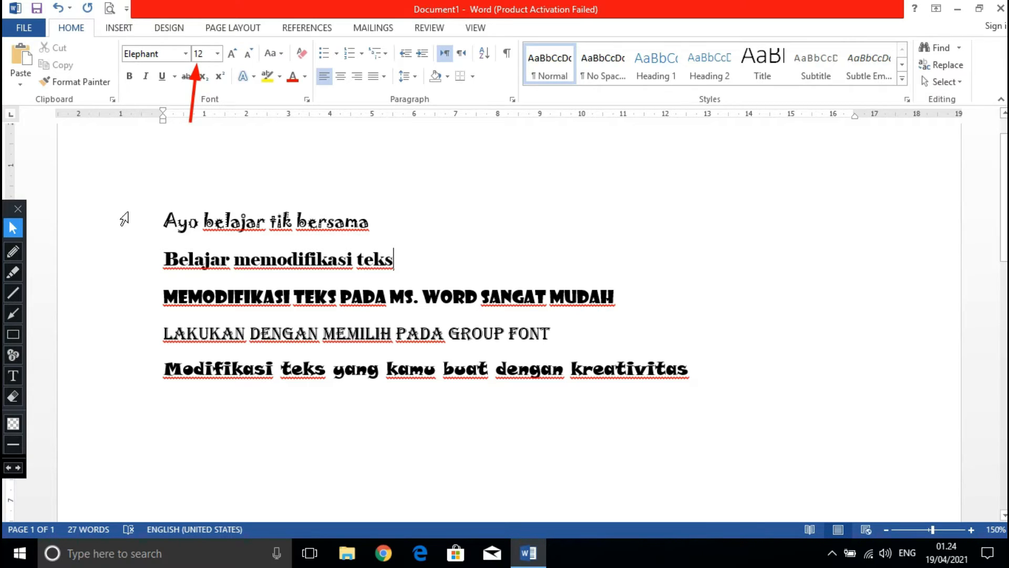
# Erase the red arrow at the font size and draw red arrows pointing to the four paragraph alignment options.
pyautogui.click(14, 396)
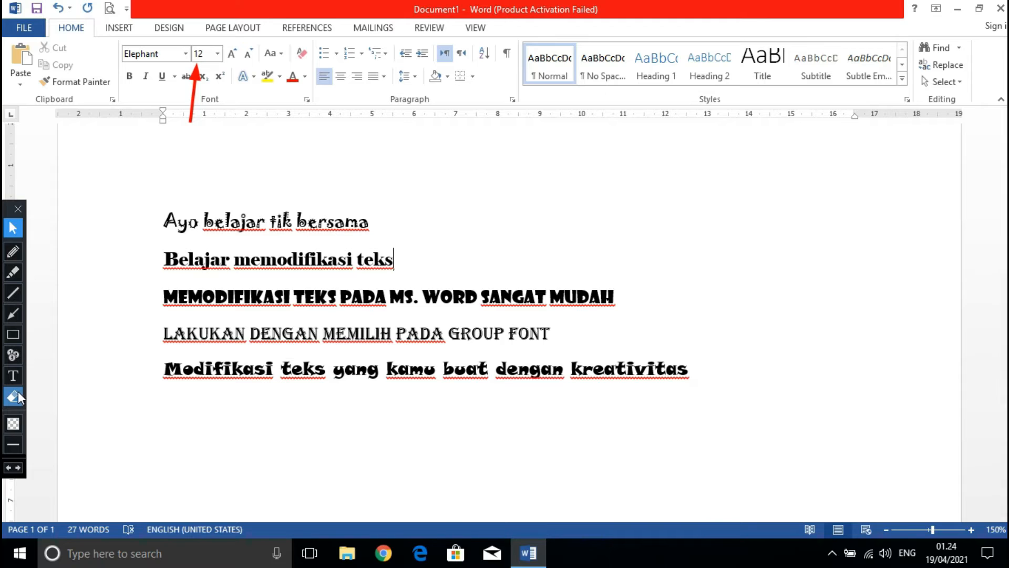
pyautogui.moveTo(149, 188); pyautogui.dragTo(217, 62)
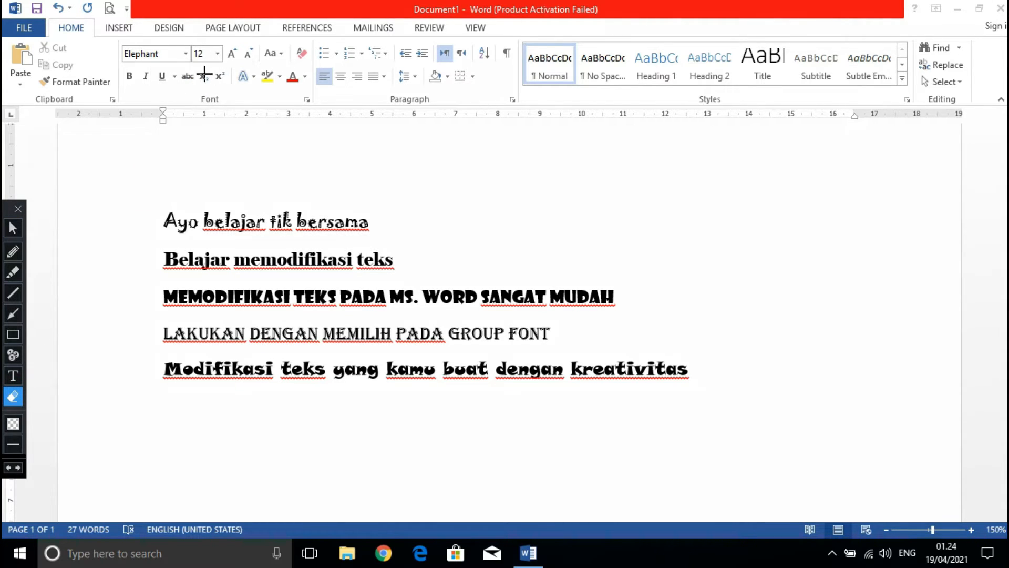
pyautogui.click(13, 313)
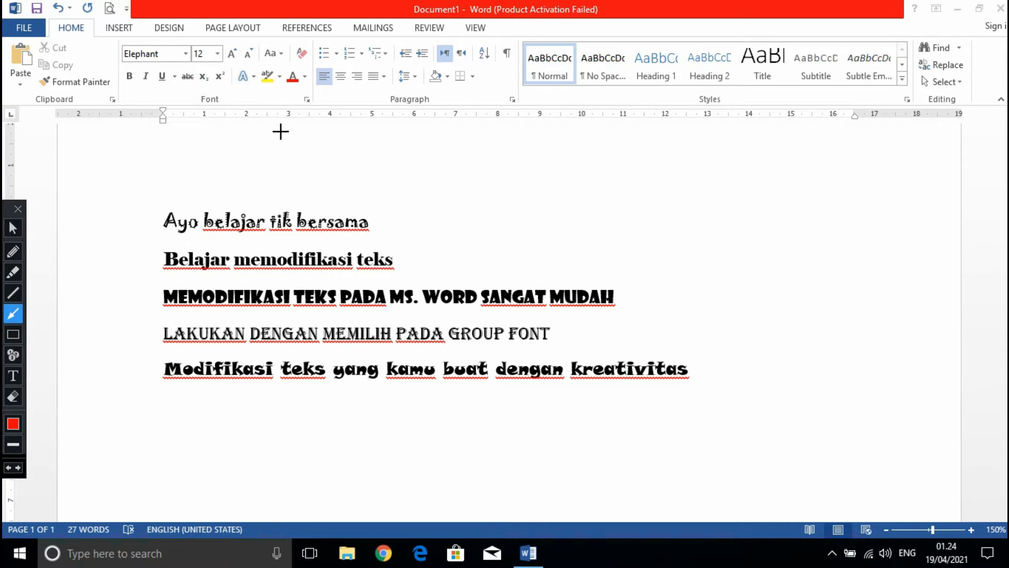
pyautogui.moveTo(282, 127); pyautogui.dragTo(314, 83)
pyautogui.moveTo(371, 125); pyautogui.dragTo(361, 84)
pyautogui.moveTo(337, 127); pyautogui.dragTo(340, 83)
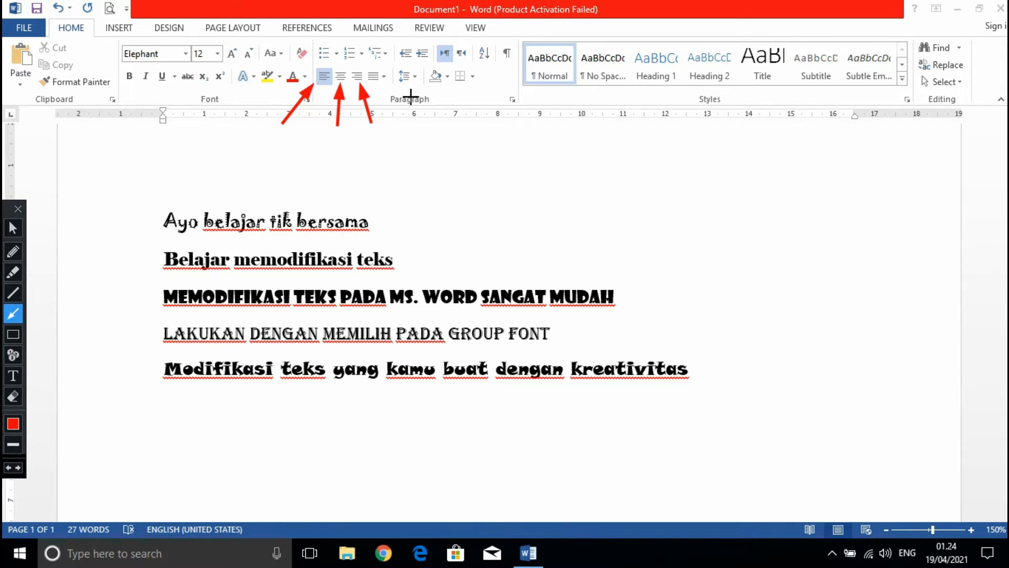
pyautogui.moveTo(410, 108); pyautogui.dragTo(375, 82)
# Erase the four red arrows below the alignment options and return to the normal pointer.
pyautogui.click(12, 394)
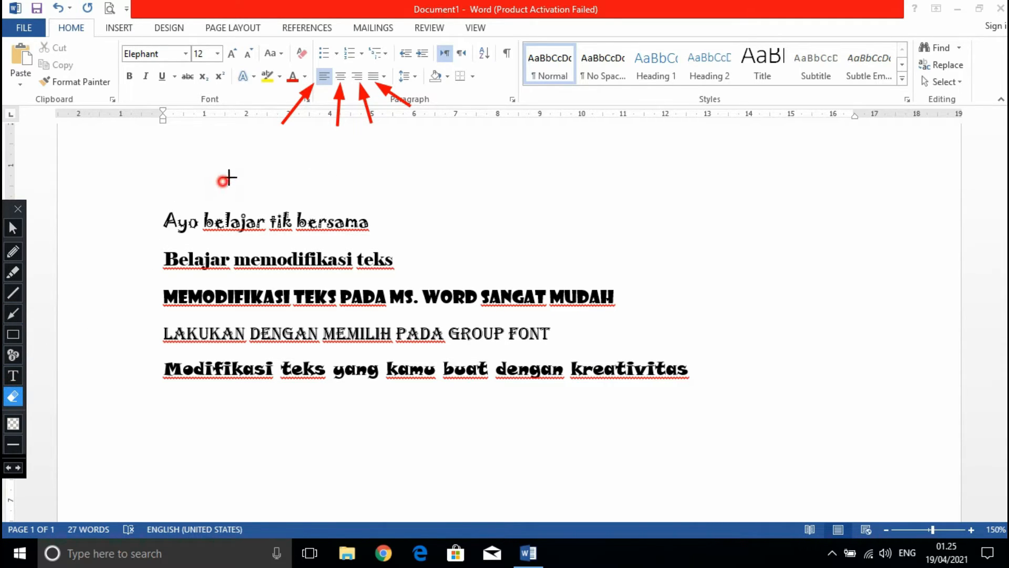
pyautogui.moveTo(228, 179)
pyautogui.mouseDown()
pyautogui.moveTo(368, 87)
pyautogui.moveTo(436, 65)
pyautogui.mouseUp()
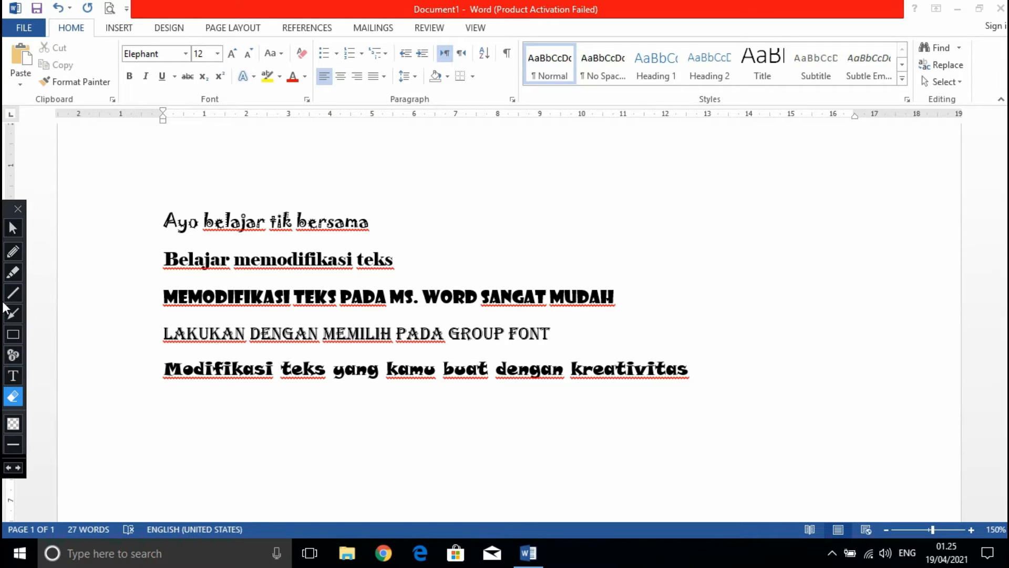
pyautogui.click(11, 227)
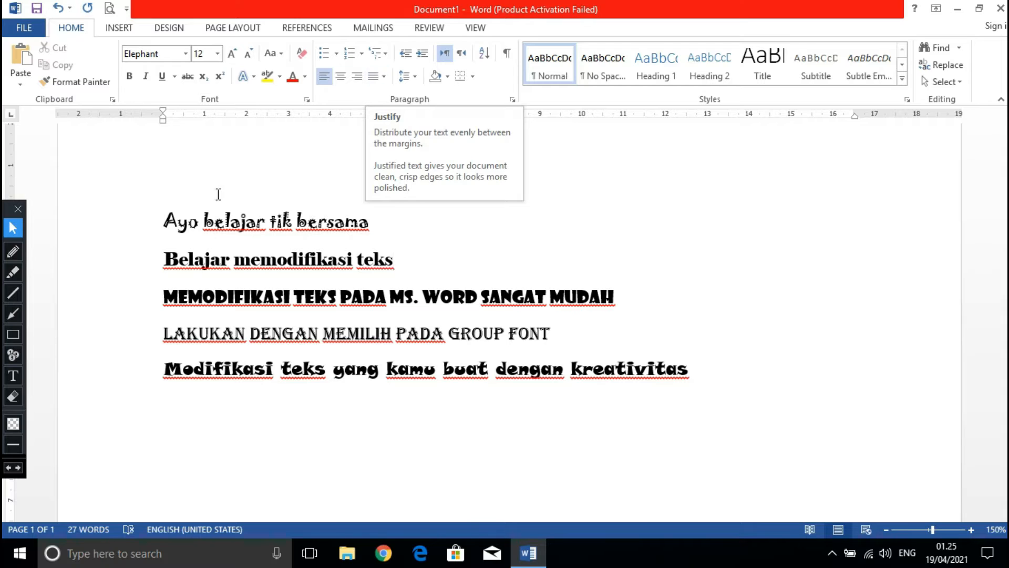
# Try a justified alignment option on all five lines and deselect the text.
pyautogui.moveTo(160, 220); pyautogui.dragTo(710, 363)
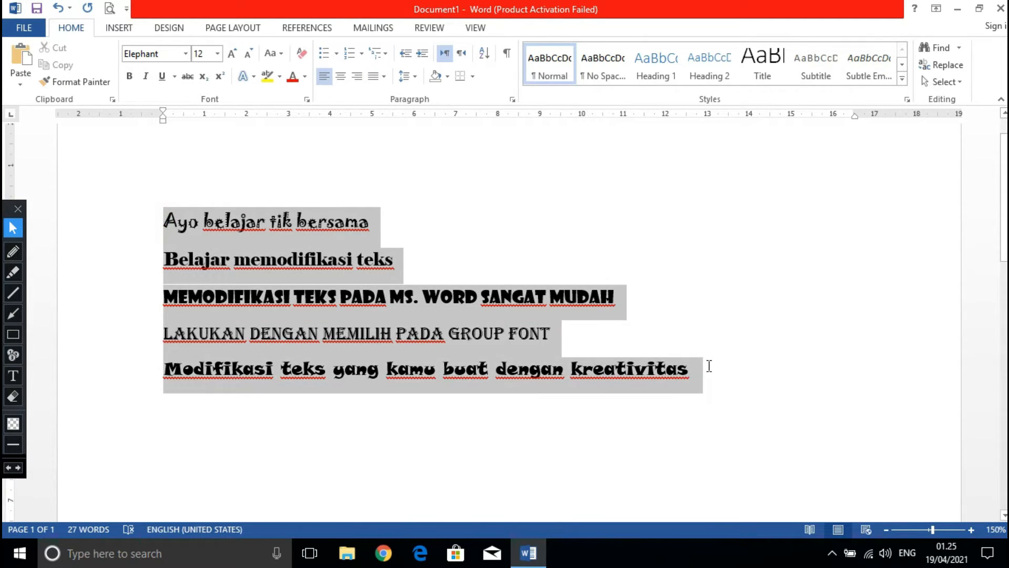
pyautogui.click(372, 81)
pyautogui.click(401, 93)
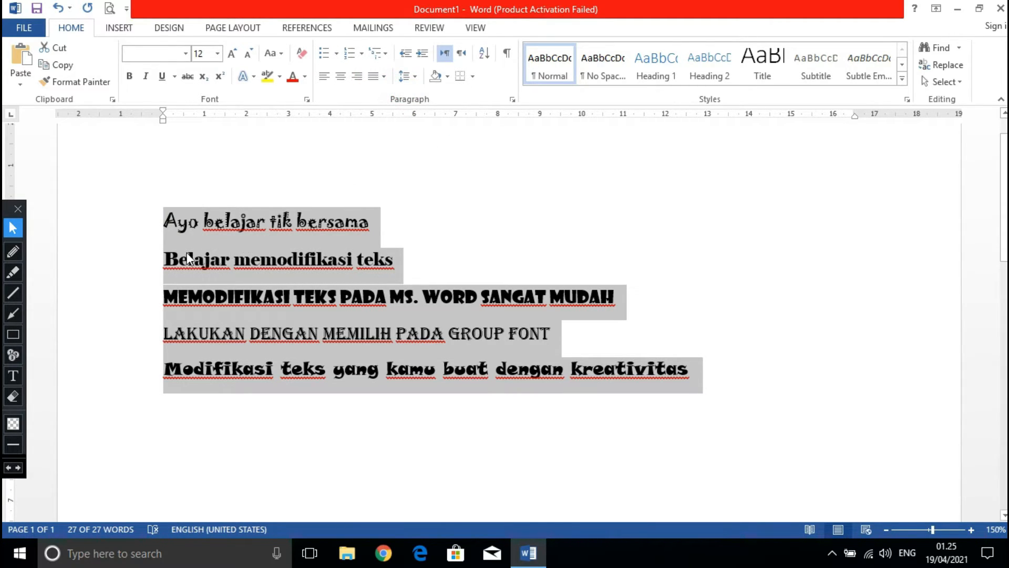
pyautogui.click(160, 258)
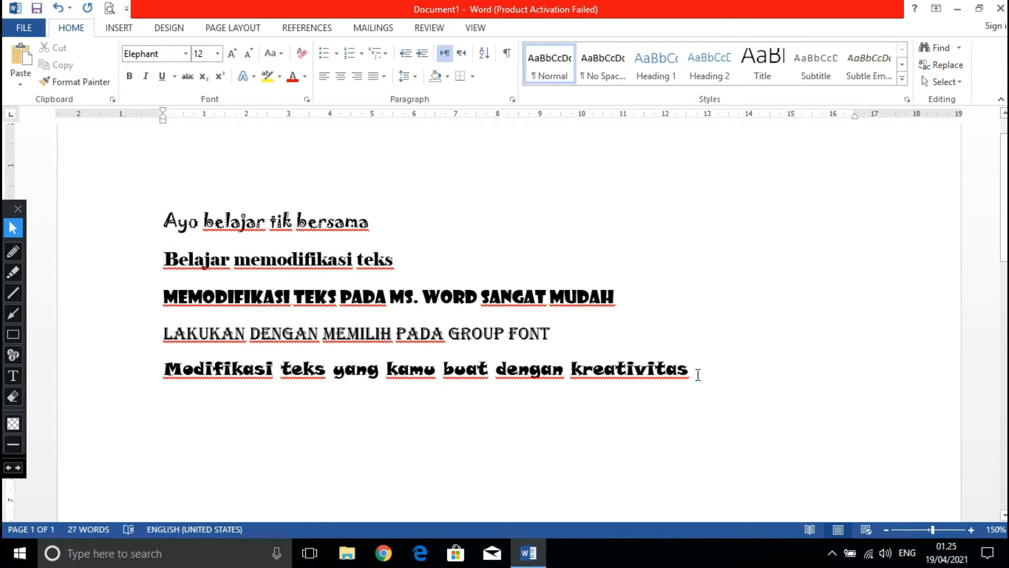
# Replace all five lines with the sentence "Word merupakan program pengolah kata yang paling banyak digunakan.".
pyautogui.moveTo(698, 375); pyautogui.dragTo(130, 221)
pyautogui.press('BackSpace')
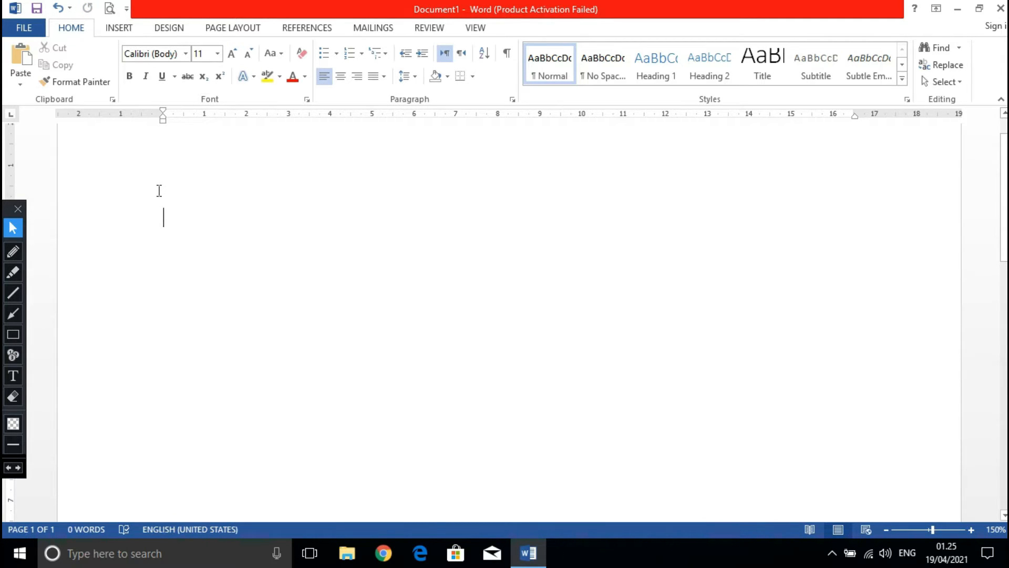
pyautogui.write('wo')
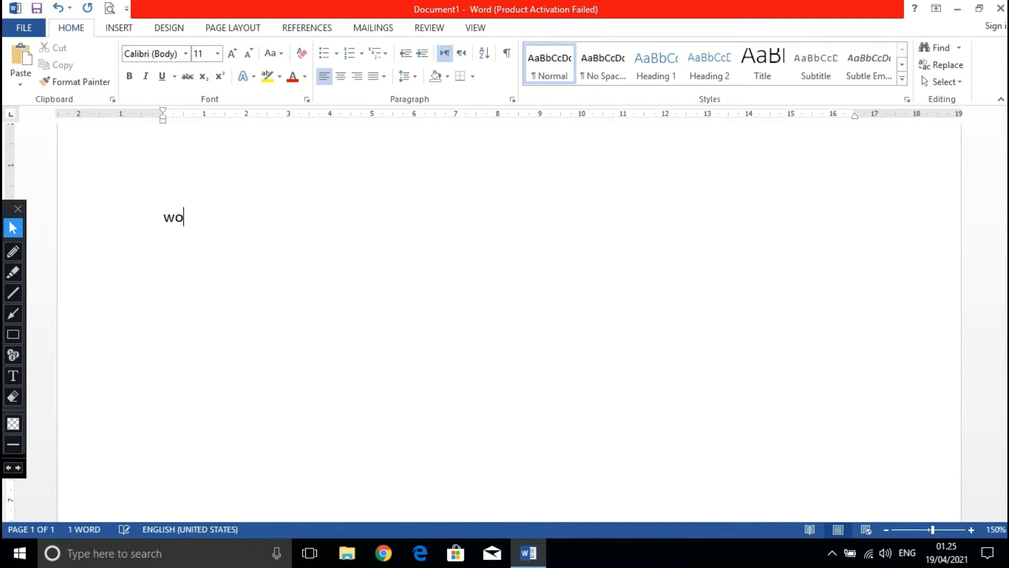
pyautogui.write('rd merup')
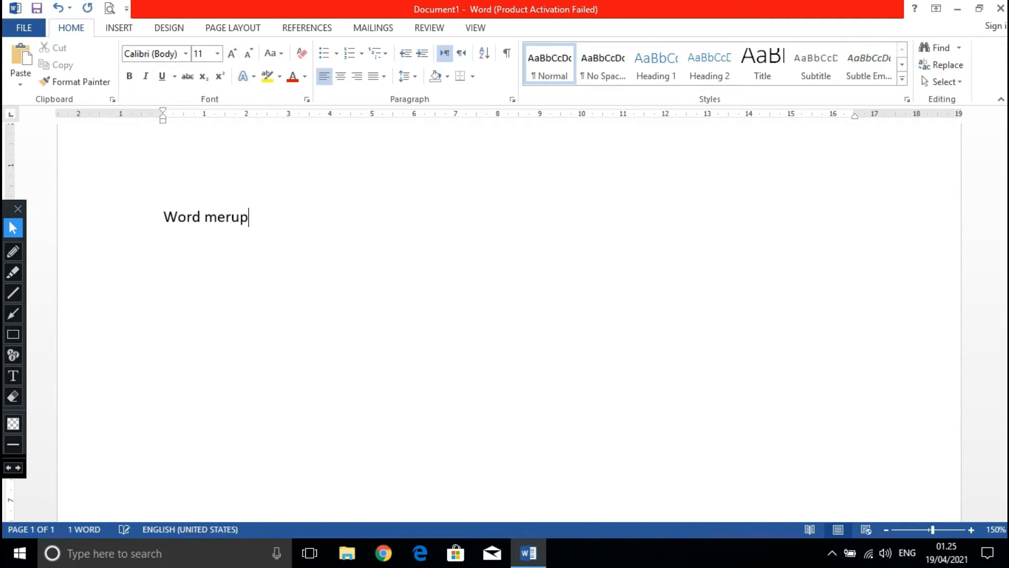
pyautogui.write('akan ')
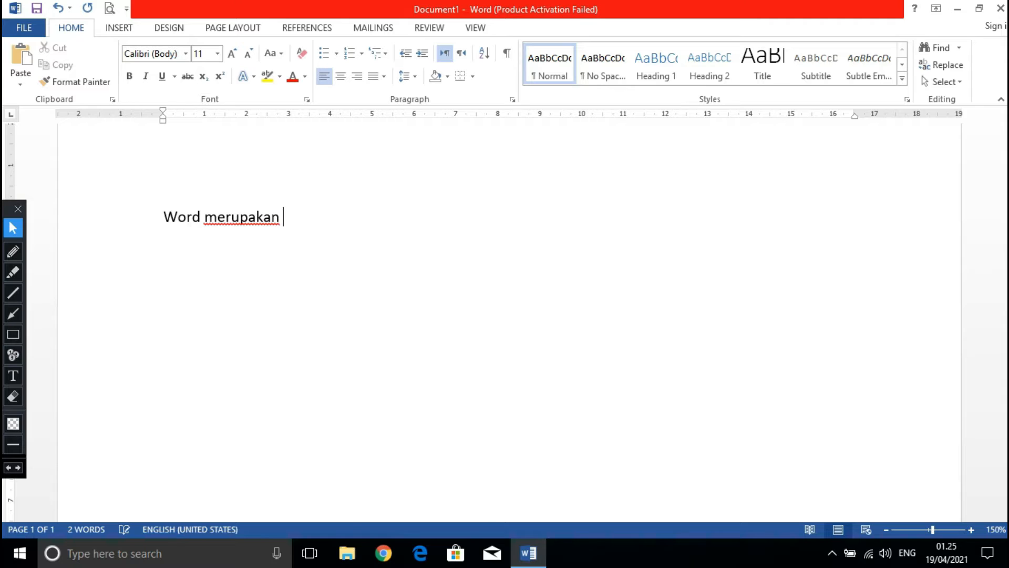
pyautogui.write('program peng')
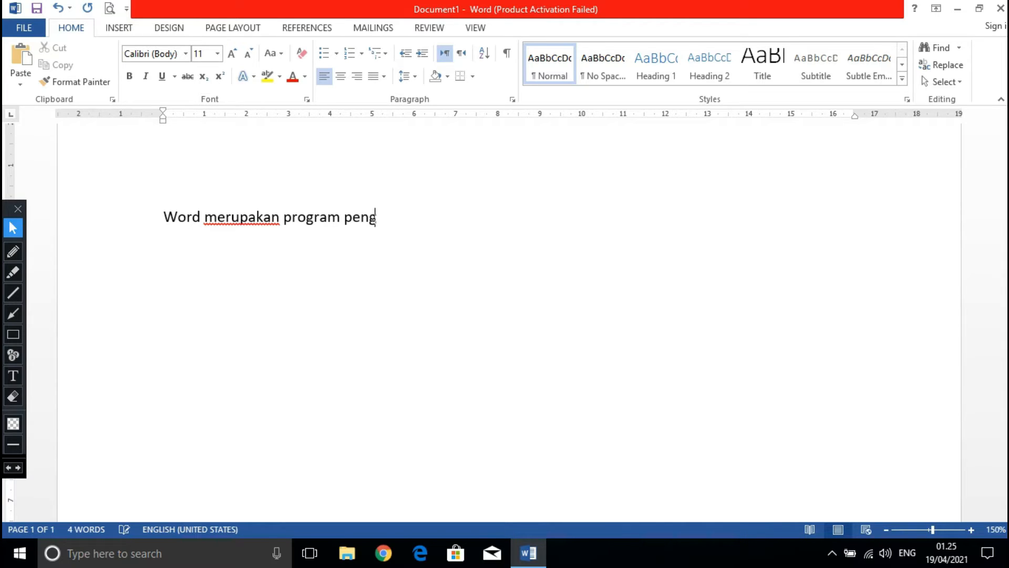
pyautogui.write('olah kata ya')
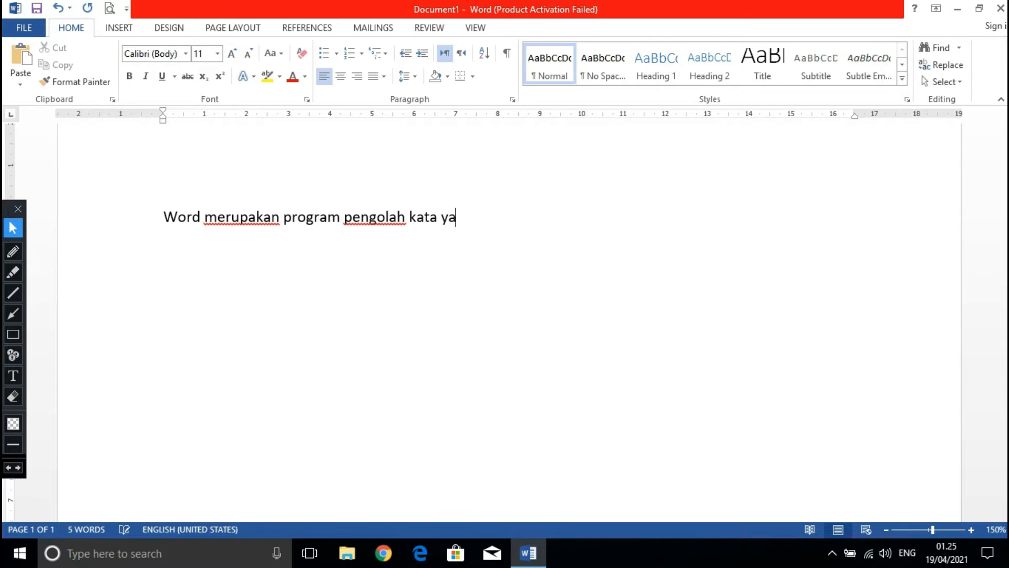
pyautogui.write('ng paling')
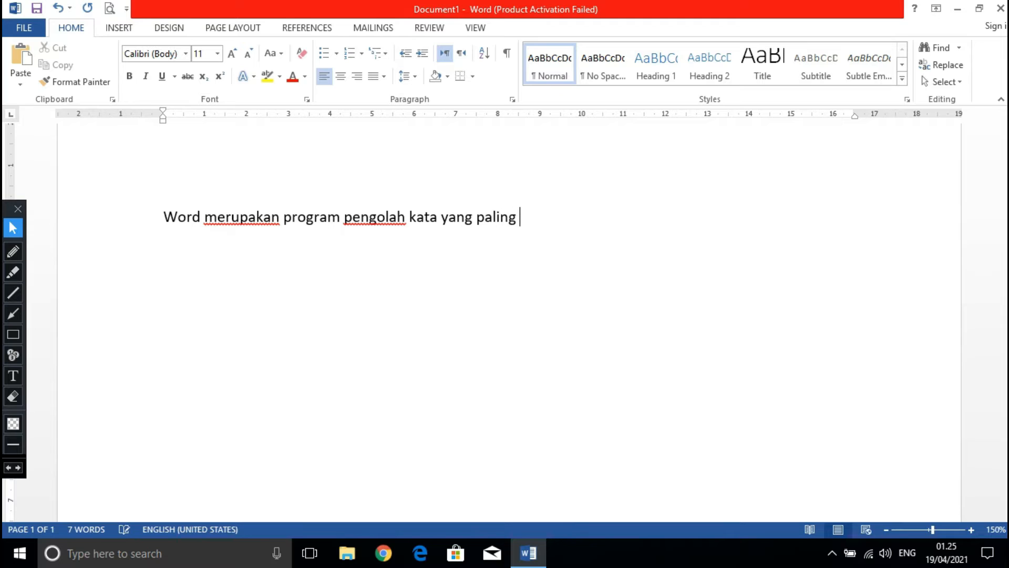
pyautogui.write(' banyak di')
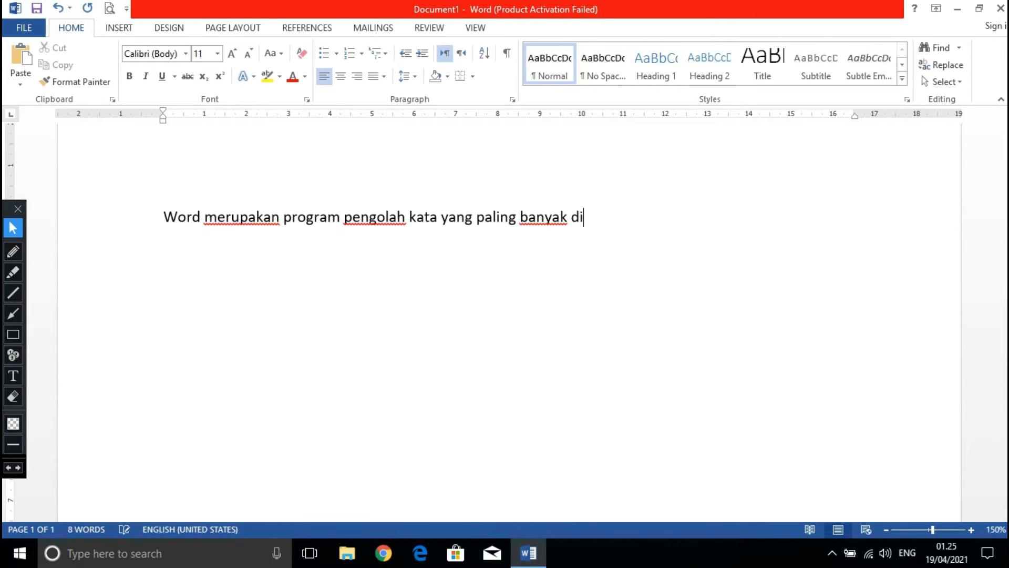
pyautogui.write('gunakan ')
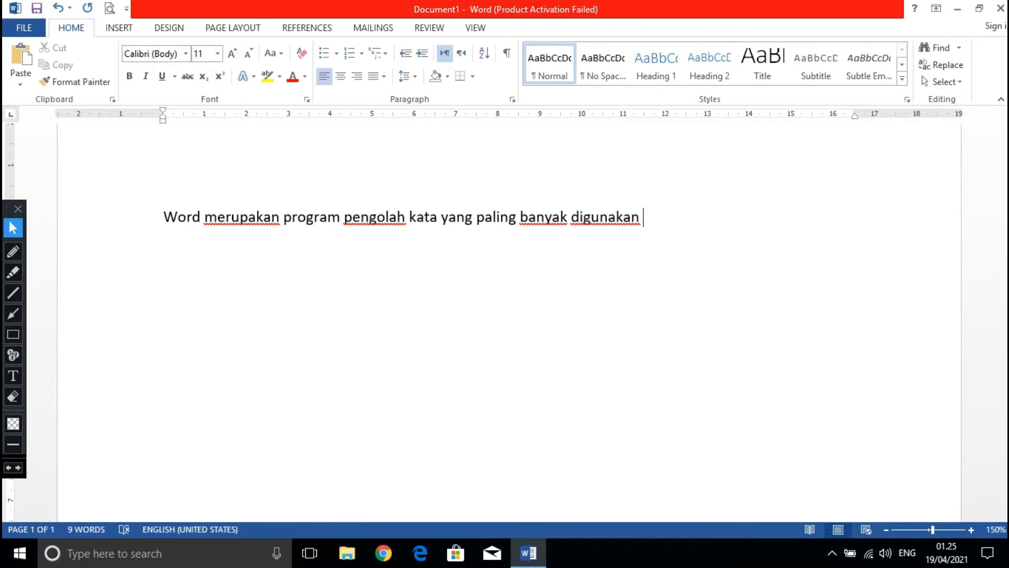
pyautogui.write('. karena ')
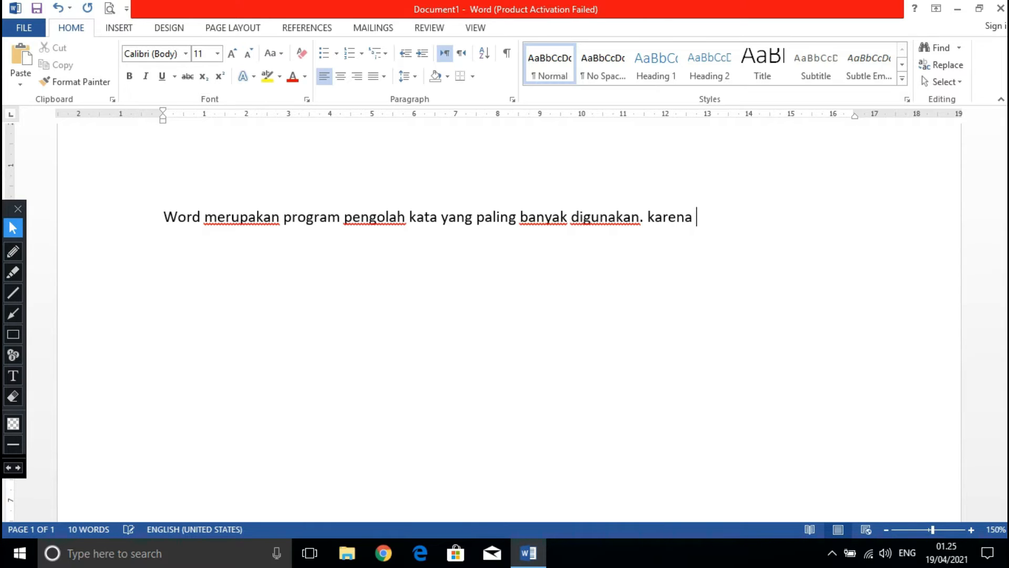
pyautogui.write('word')
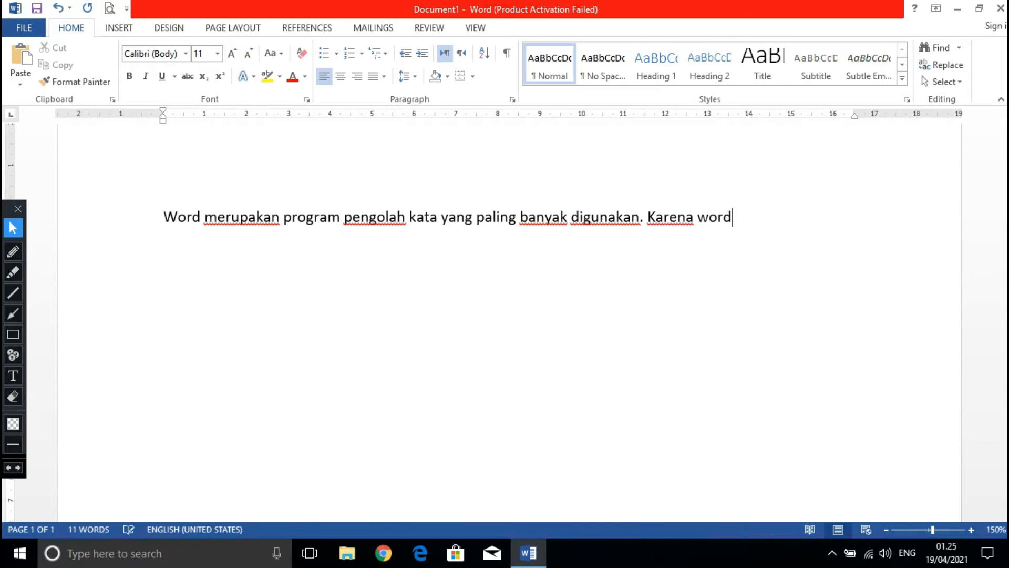
pyautogui.write(' mempunyai')
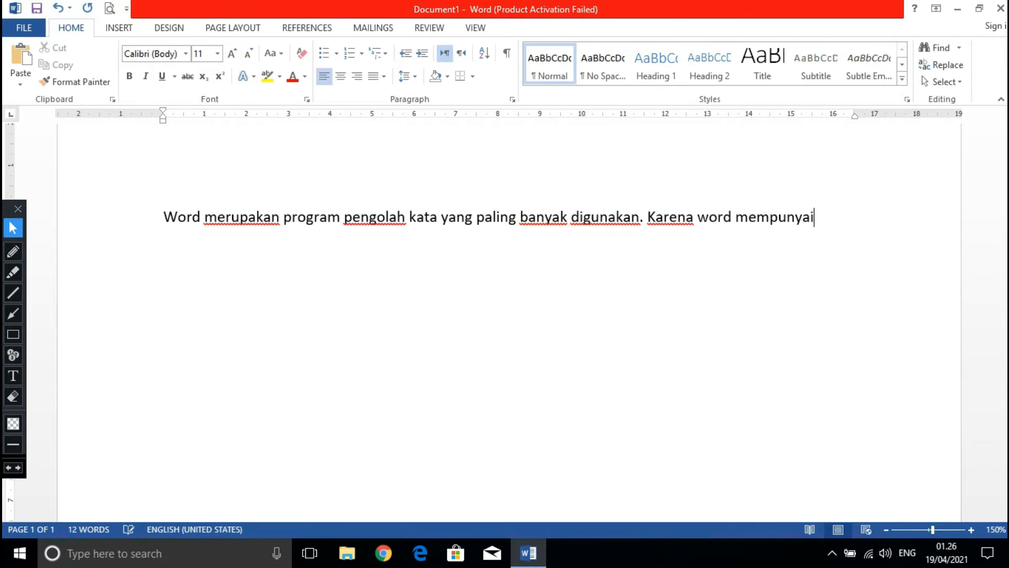
pyautogui.write(' kemam')
pyautogui.write('puan ')
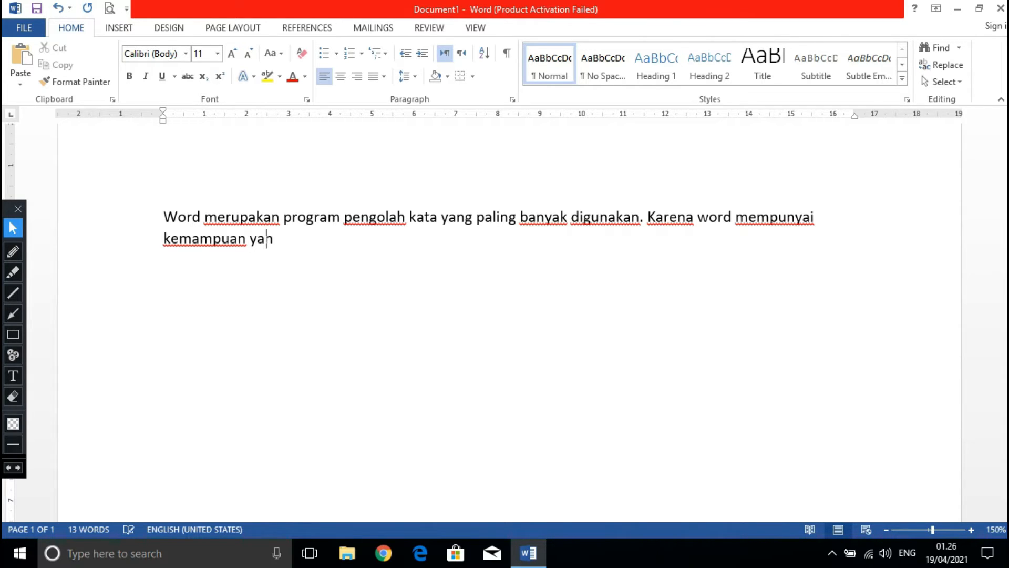
pyautogui.write('yang sangat handa')
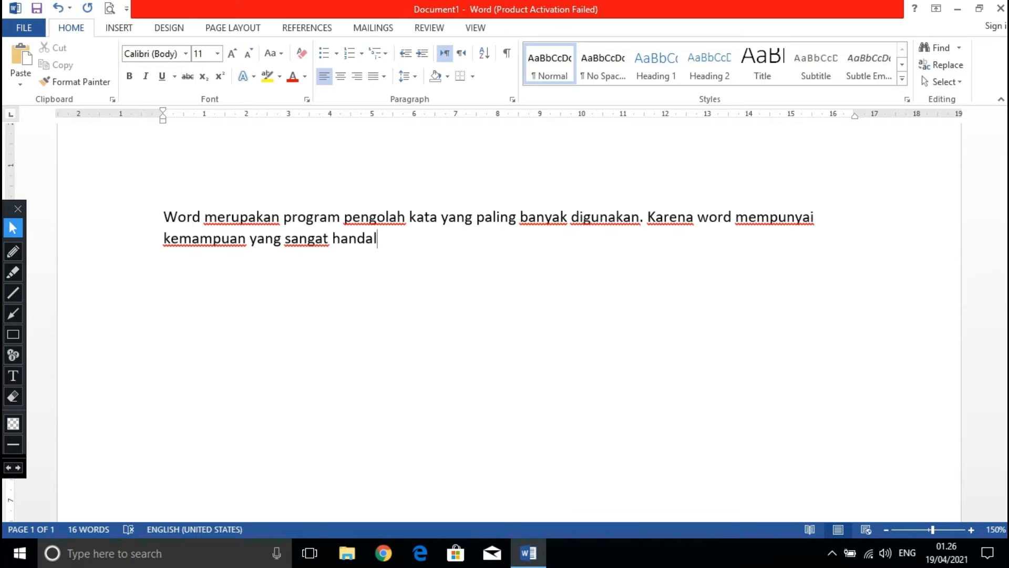
pyautogui.write('l untuk ')
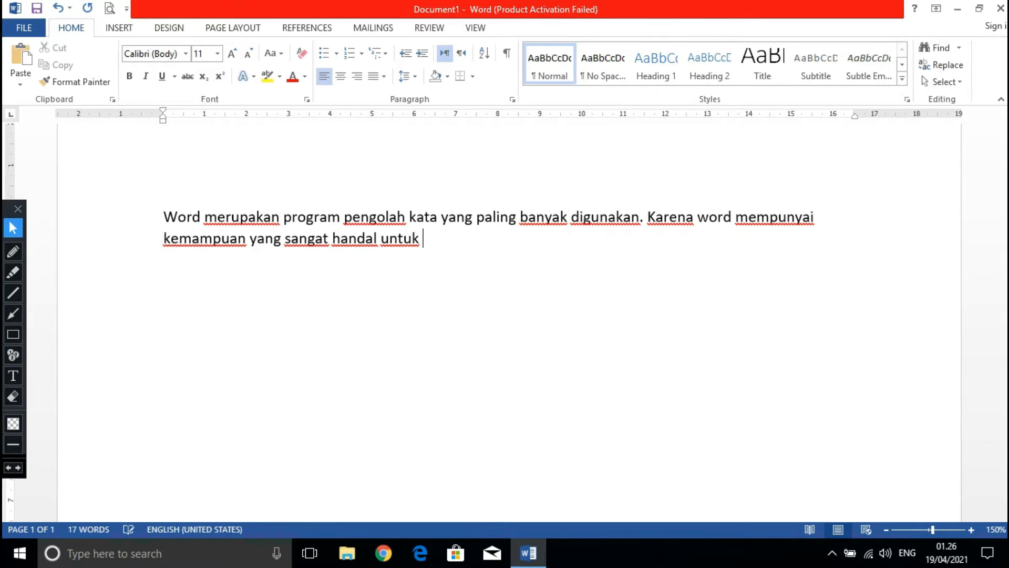
pyautogui.write('membuat')
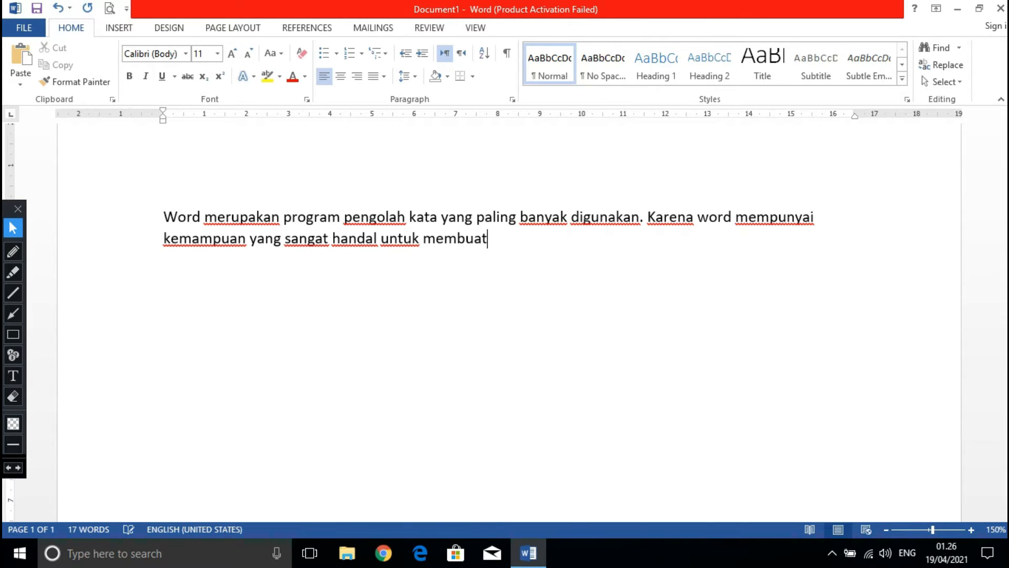
pyautogui.write(' berba')
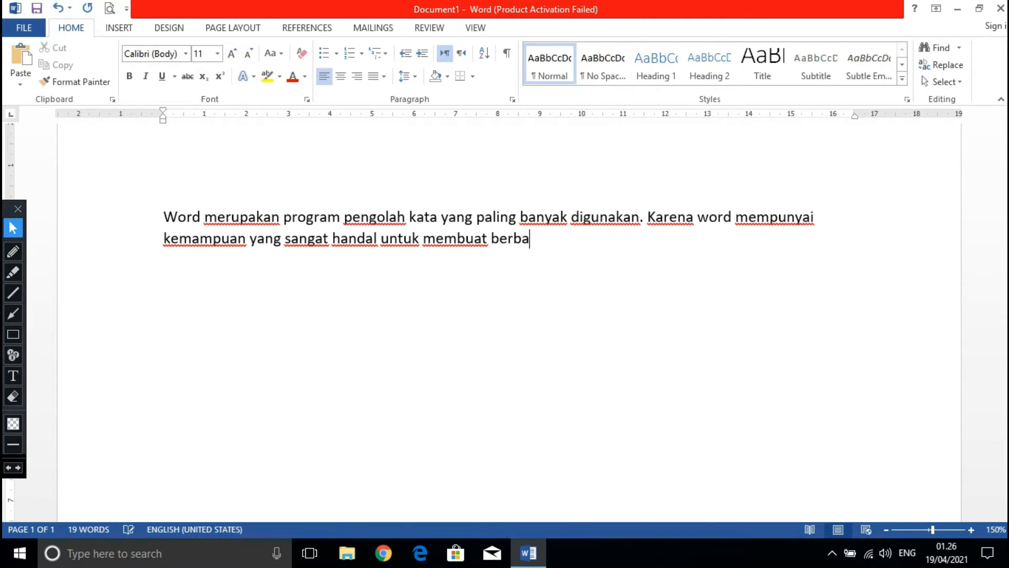
pyautogui.write('gai je')
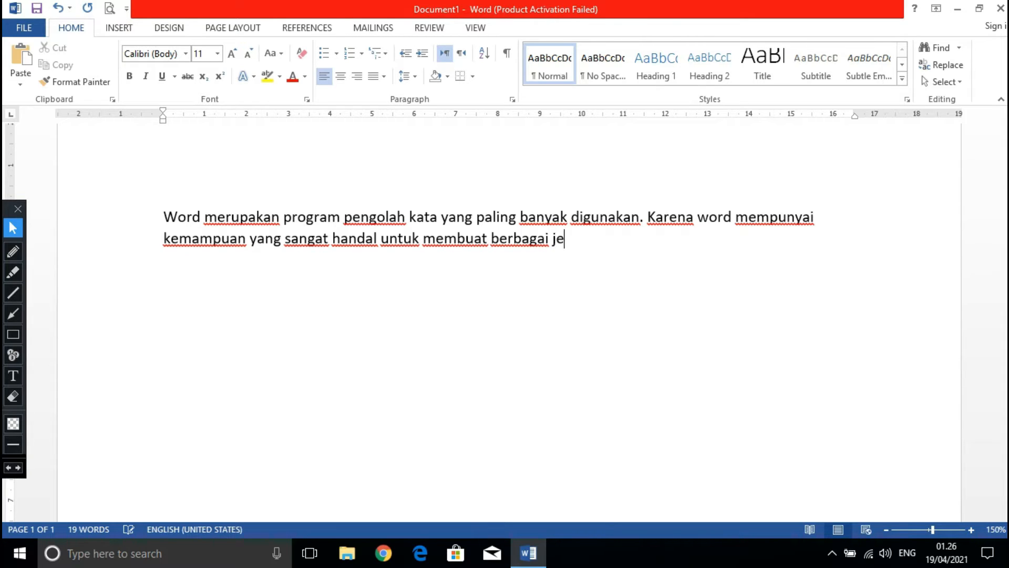
pyautogui.write('nis dokumen.')
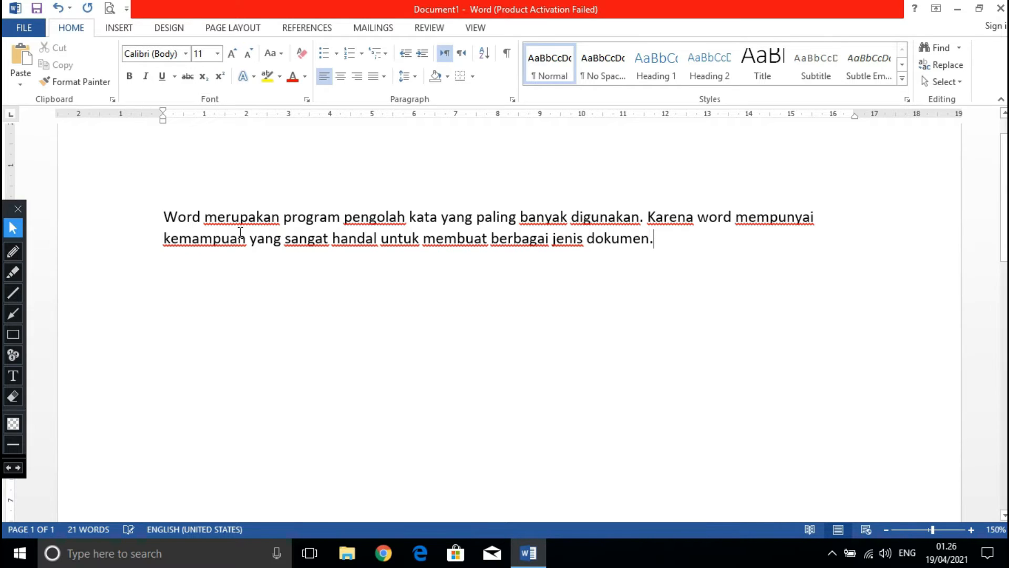
# Set the font size of the whole paragraph to 16 and deselect the text.
pyautogui.moveTo(165, 216); pyautogui.dragTo(664, 247)
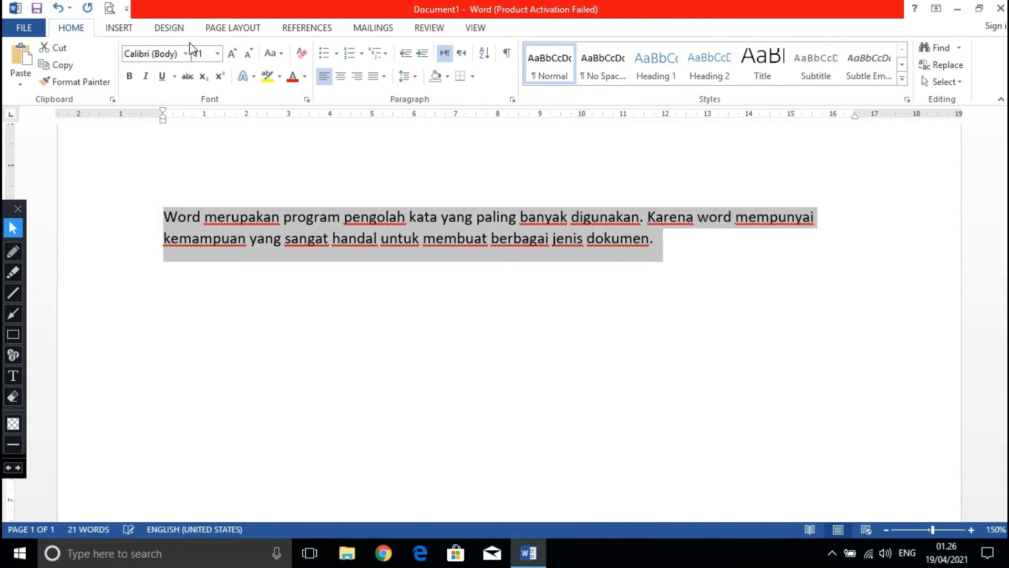
pyautogui.click(217, 53)
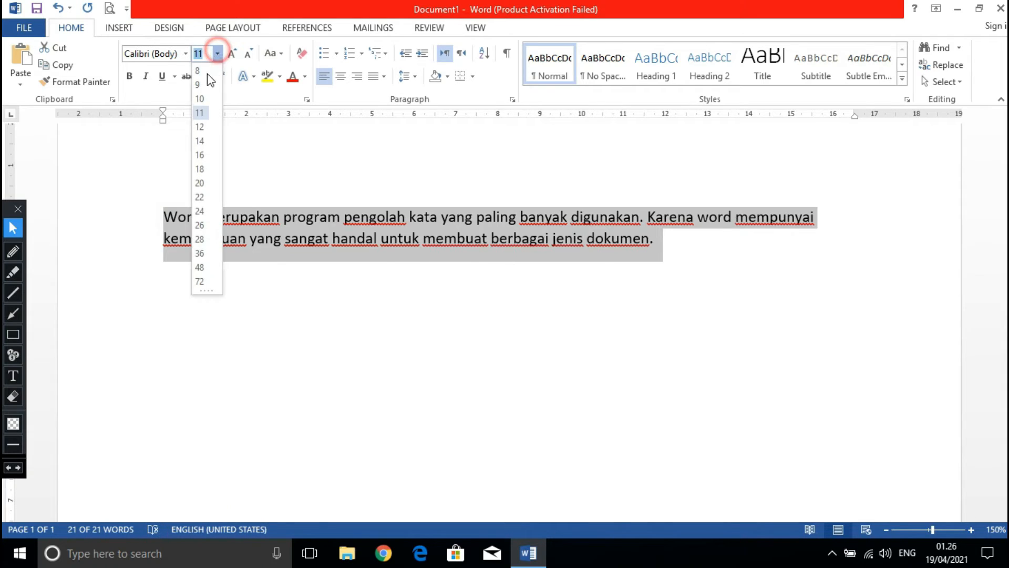
pyautogui.click(201, 156)
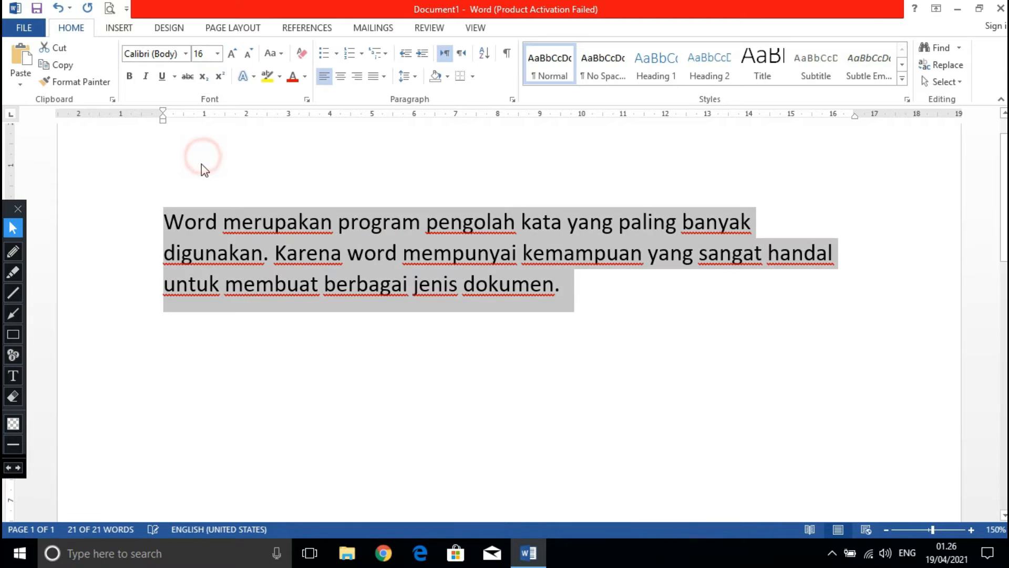
pyautogui.click(488, 284)
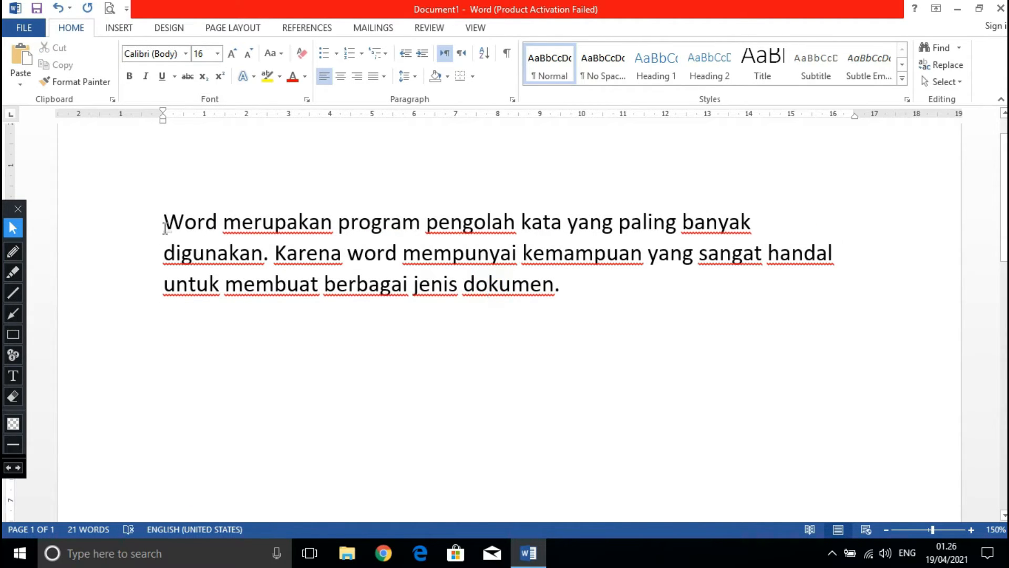
# Apply the standard Justify alignment to the whole three-line paragraph.
pyautogui.moveTo(164, 224); pyautogui.dragTo(564, 303)
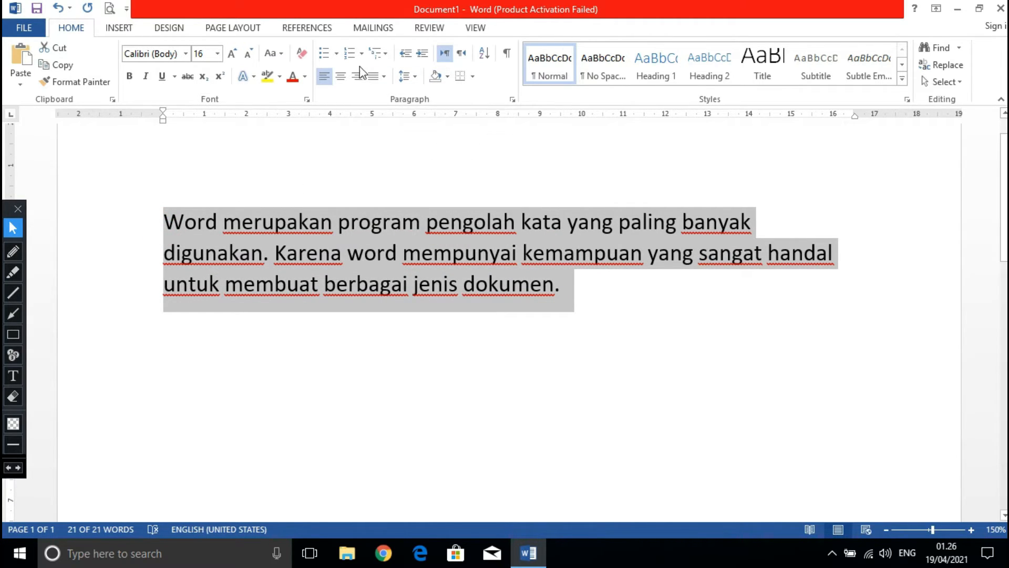
pyautogui.click(374, 79)
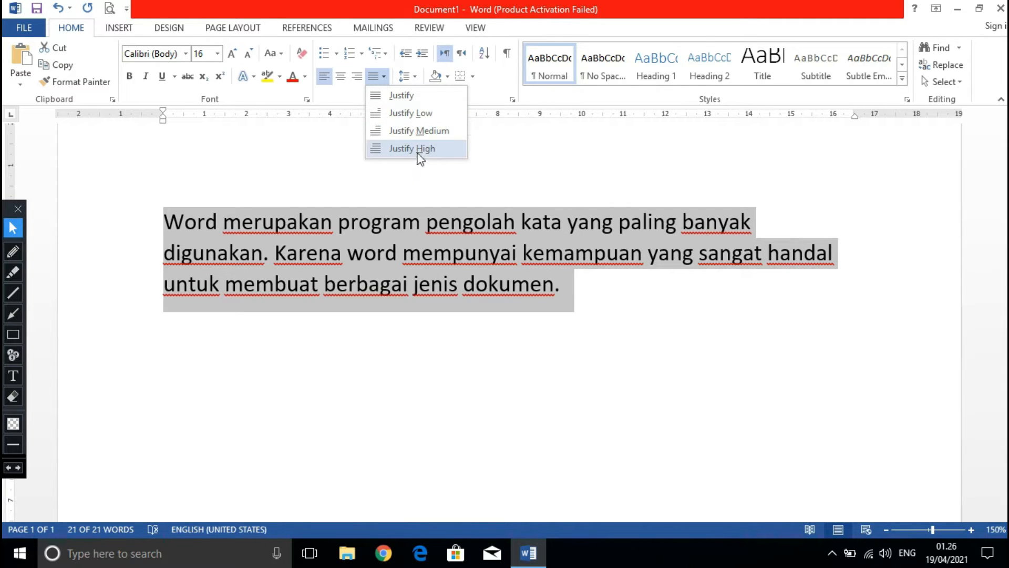
pyautogui.click(403, 93)
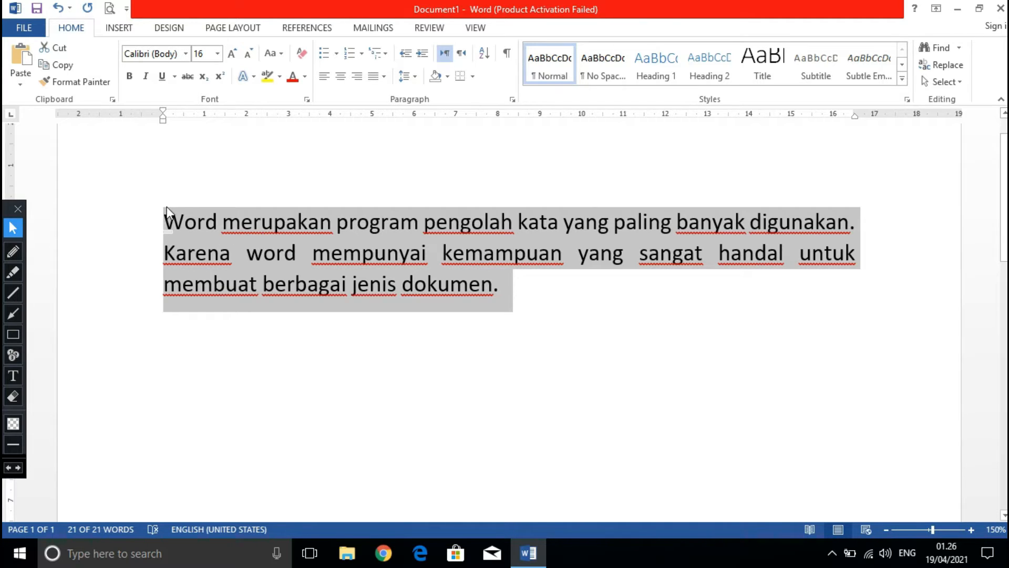
# Draw freehand red pen lines along both side edges of the justified paragraph, and erase them.
pyautogui.click(14, 254)
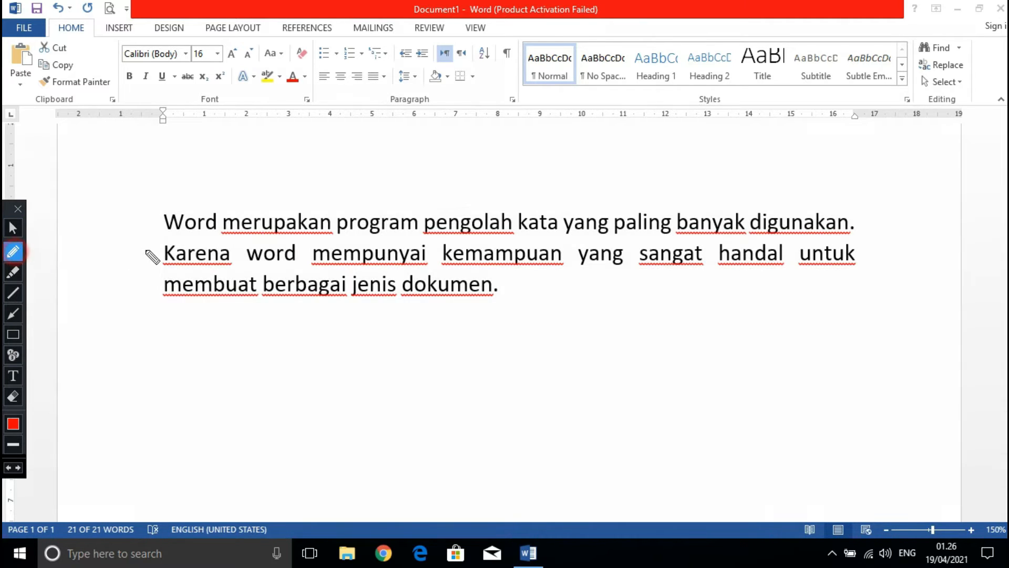
pyautogui.moveTo(161, 214); pyautogui.dragTo(159, 295)
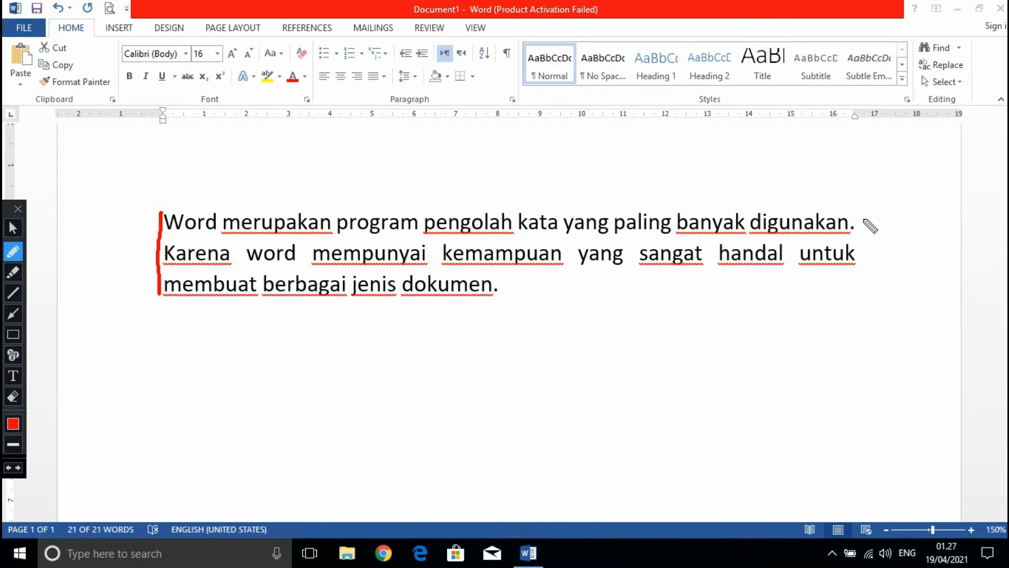
pyautogui.moveTo(862, 217); pyautogui.dragTo(864, 270)
pyautogui.click(12, 396)
pyautogui.moveTo(92, 206)
pyautogui.mouseDown()
pyautogui.moveTo(410, 311)
pyautogui.moveTo(728, 315)
pyautogui.moveTo(901, 297)
pyautogui.mouseUp()
pyautogui.click(13, 229)
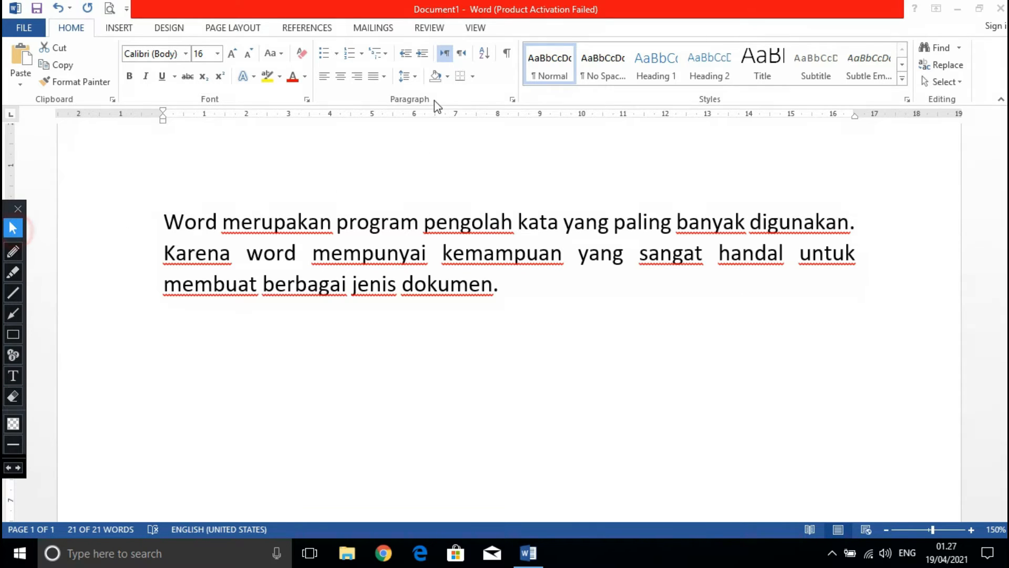
# Apply right, center and left alignment in turn to the whole paragraph, and delete it.
pyautogui.tripleClick(248, 203)
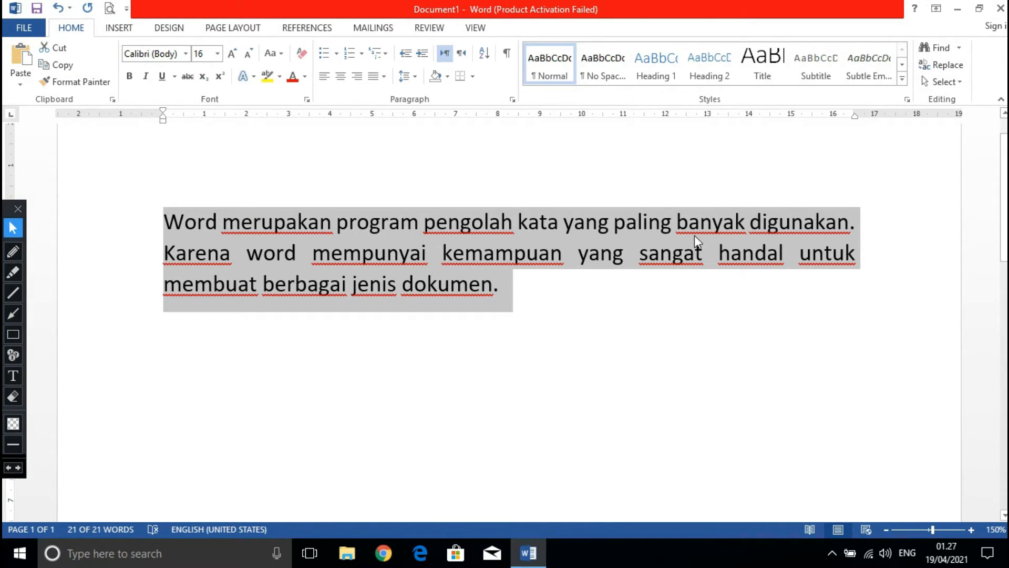
pyautogui.click(361, 79)
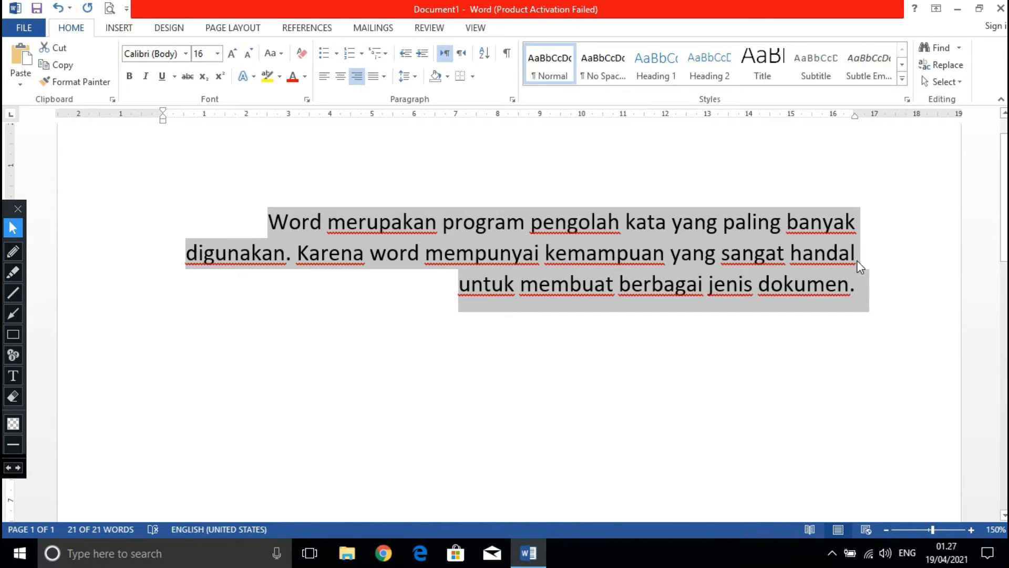
pyautogui.click(342, 80)
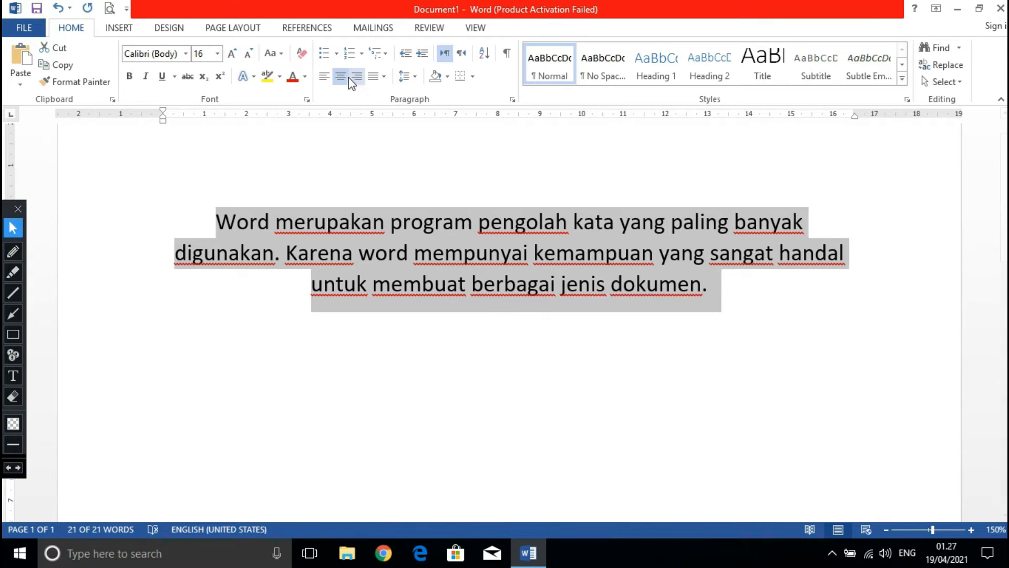
pyautogui.click(327, 77)
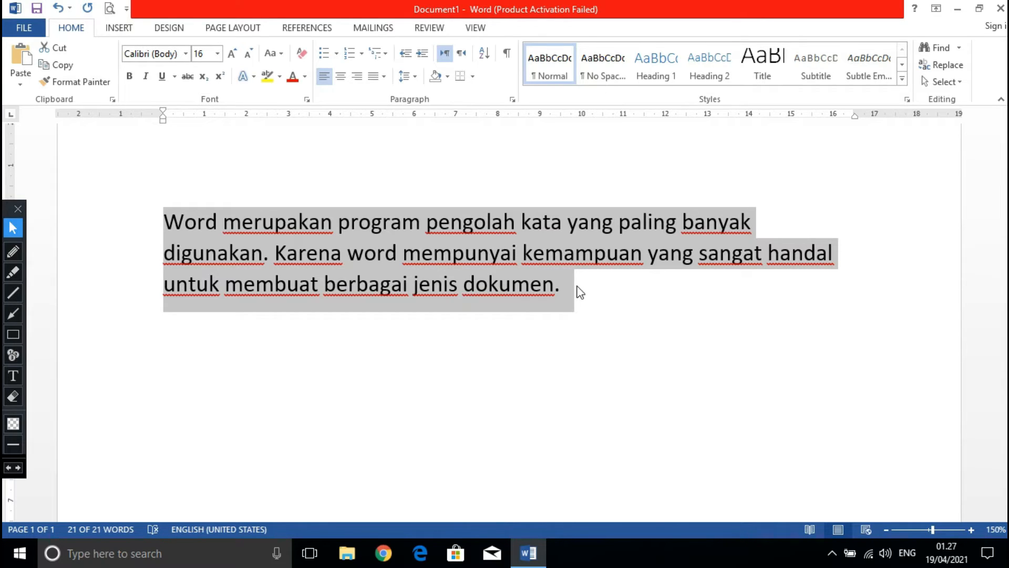
pyautogui.press('Delete')
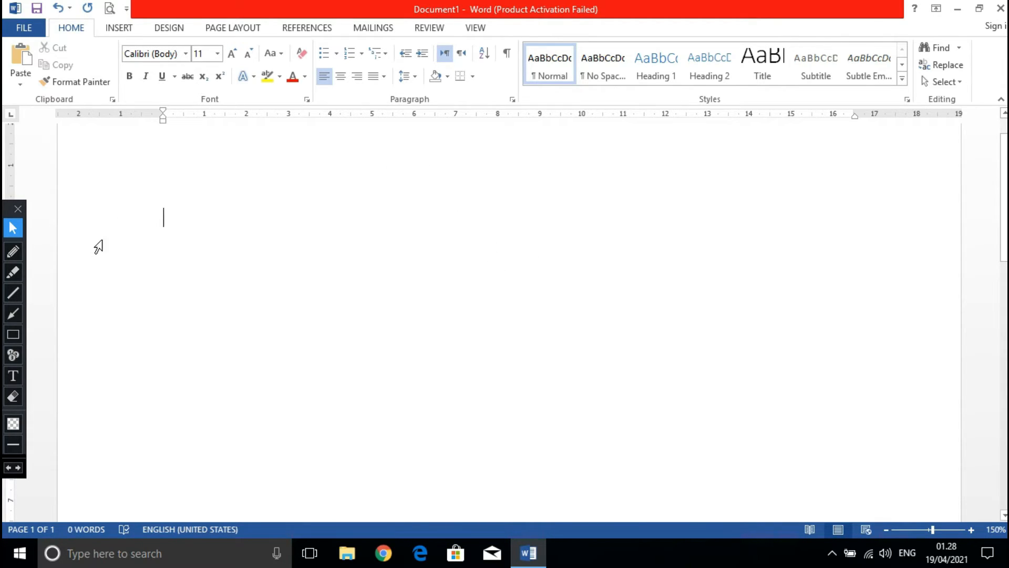
# Point red arrows at the Bullets and Numbering commands, and erase the arrow at Numbering.
pyautogui.click(16, 317)
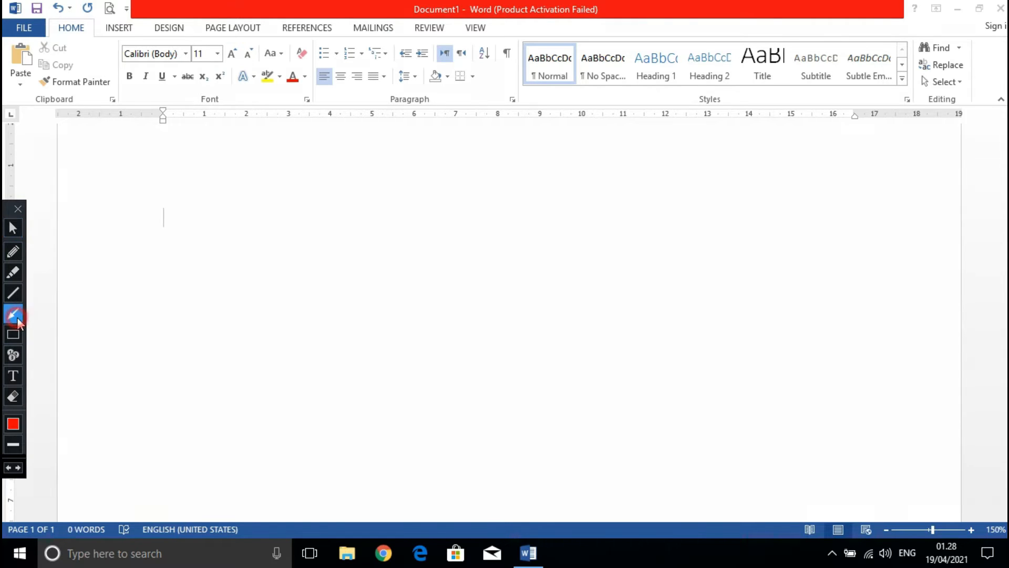
pyautogui.moveTo(298, 112); pyautogui.dragTo(319, 58)
pyautogui.moveTo(356, 112); pyautogui.dragTo(351, 62)
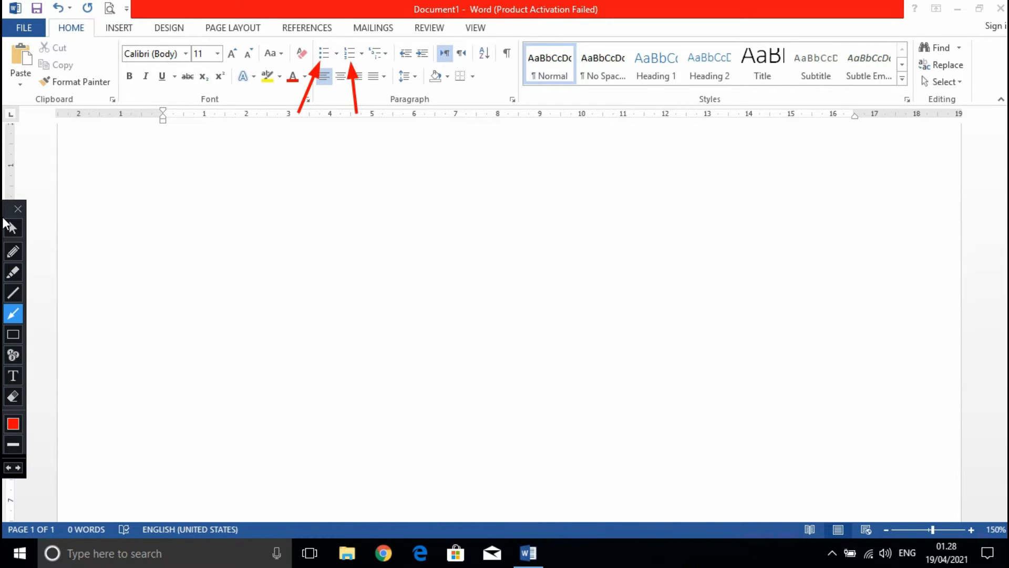
pyautogui.click(13, 395)
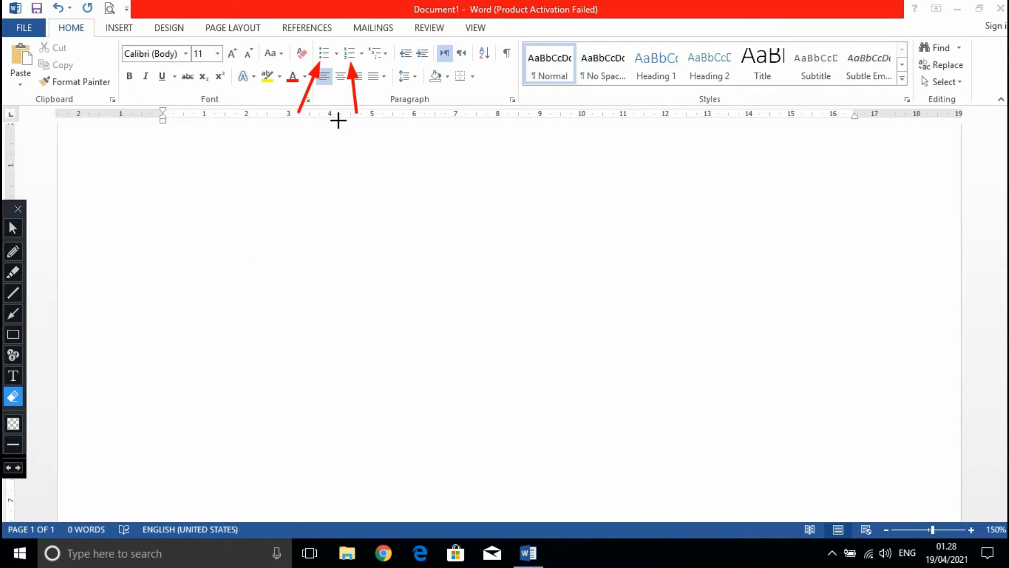
pyautogui.moveTo(334, 148)
pyautogui.mouseDown()
pyautogui.moveTo(346, 77)
pyautogui.moveTo(356, 59)
pyautogui.moveTo(365, 63)
pyautogui.mouseUp()
pyautogui.click(13, 228)
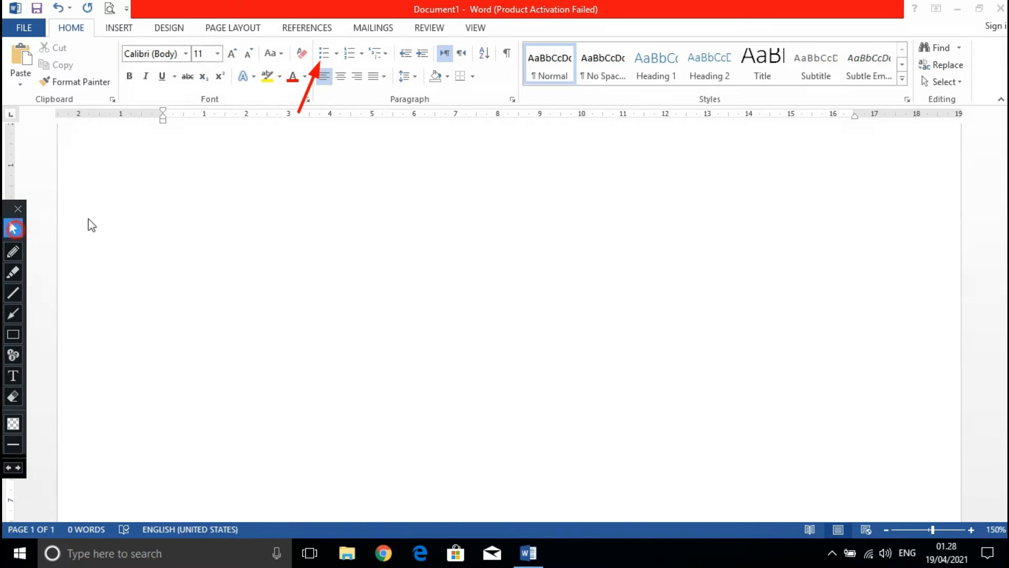
# Start a bulleted list on the empty page using the arrowhead bullet from the bullet library.
pyautogui.click(309, 232)
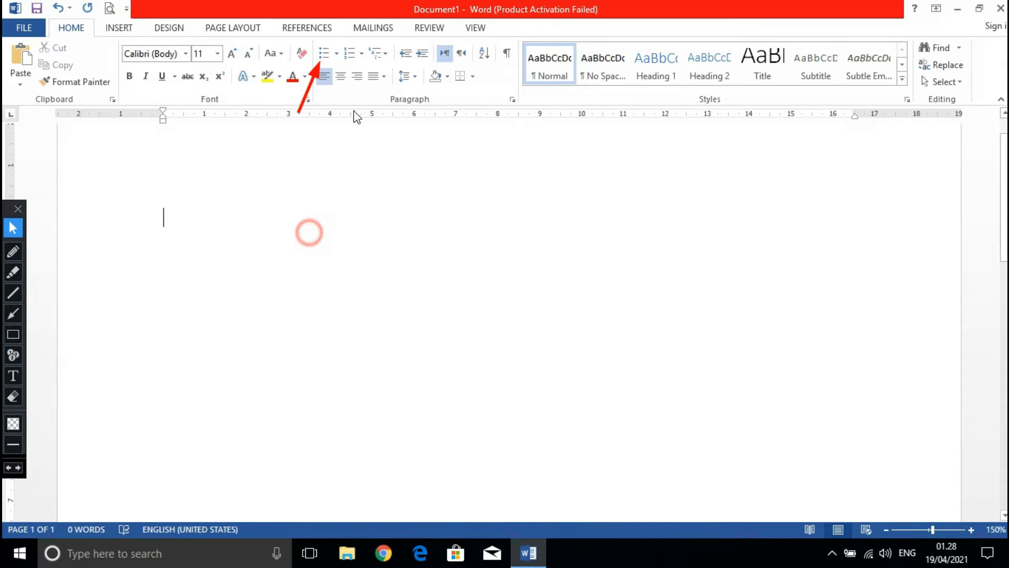
pyautogui.click(329, 53)
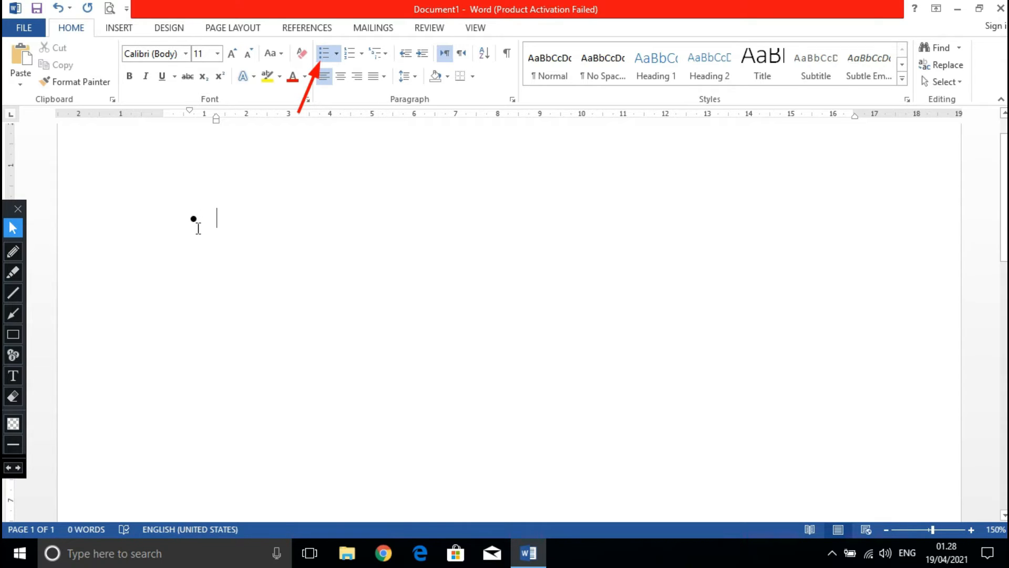
pyautogui.click(337, 54)
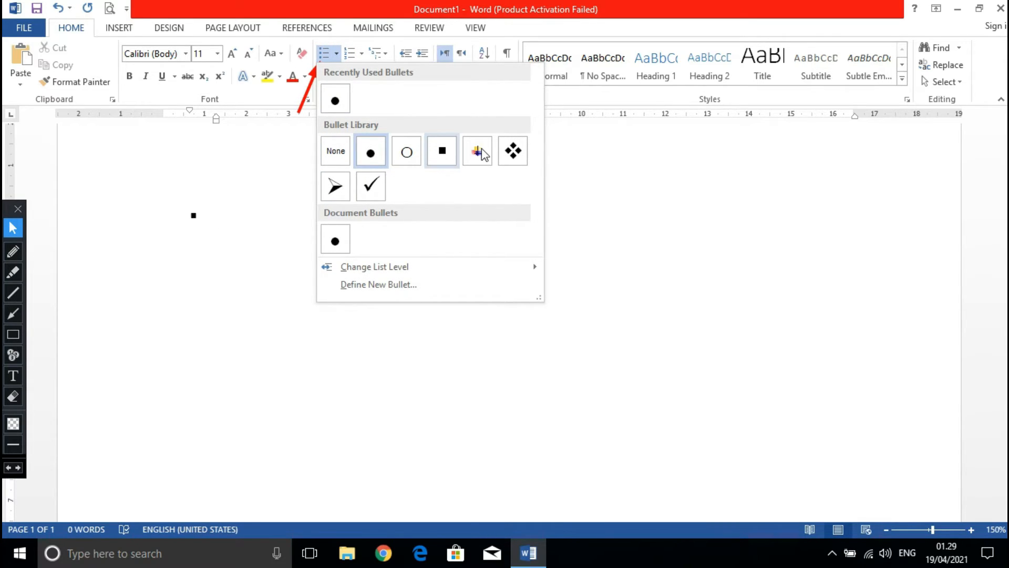
pyautogui.click(345, 189)
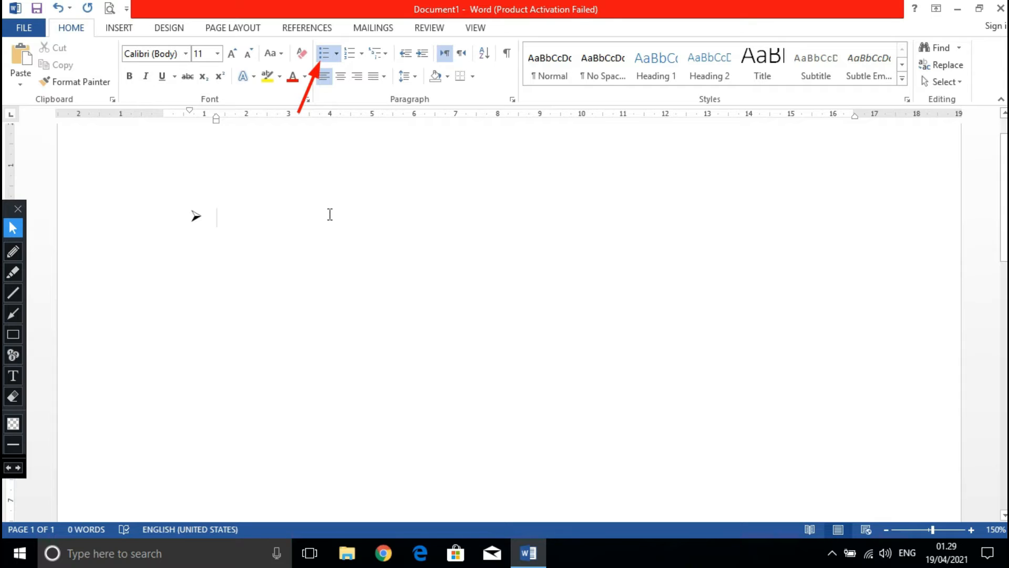
# Enter "Renang gaya dada" as the first bulleted item and start a new item.
pyautogui.write('renn')
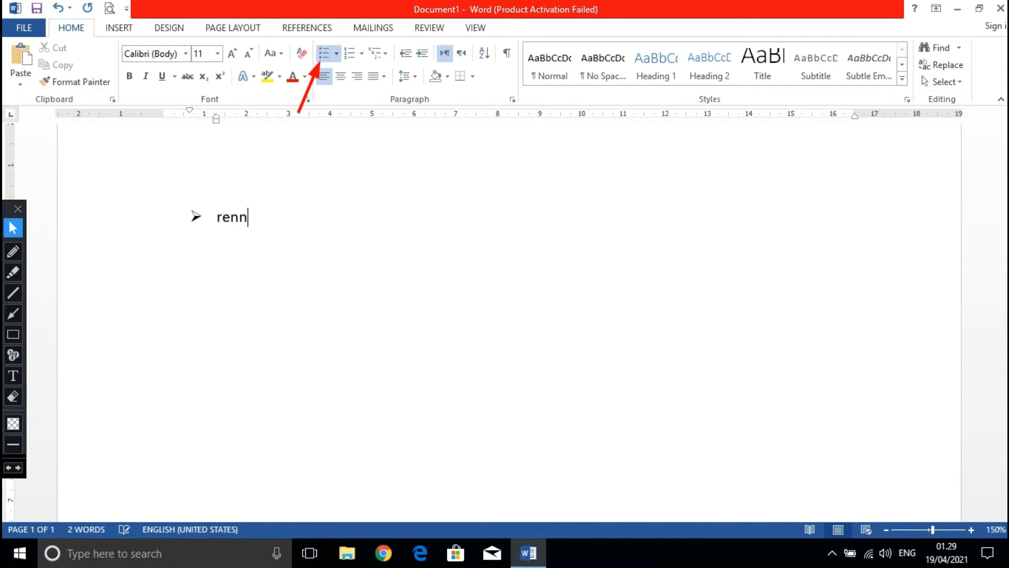
pyautogui.write('a')
pyautogui.press('BackSpace')
pyautogui.press('BackSpace')
pyautogui.write('ang gay')
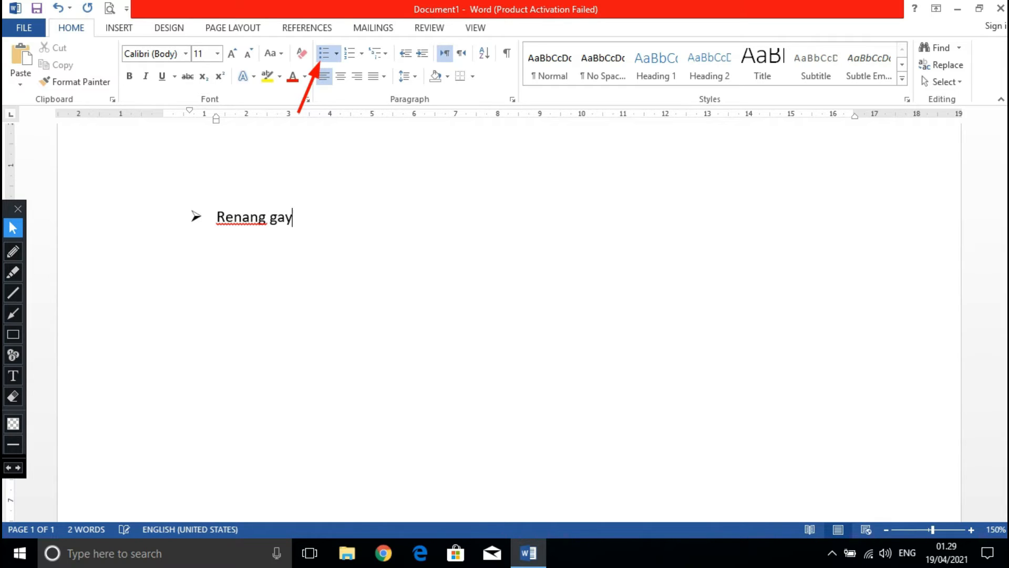
pyautogui.write('a dada')
pyautogui.press('Return')
# Enter "Renang gaya bebas" as the second bulleted item and start a new item.
pyautogui.write('re')
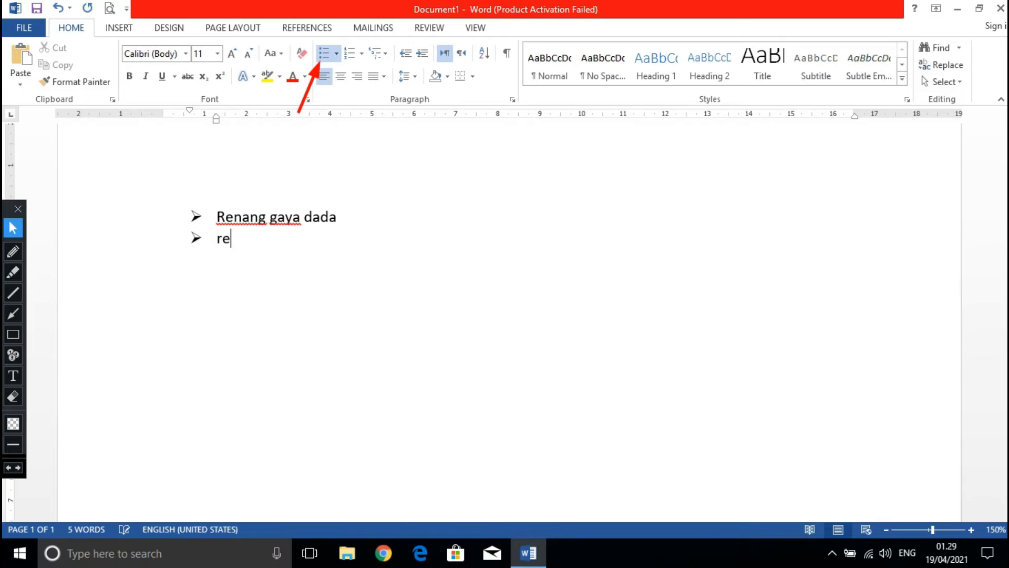
pyautogui.write('nang')
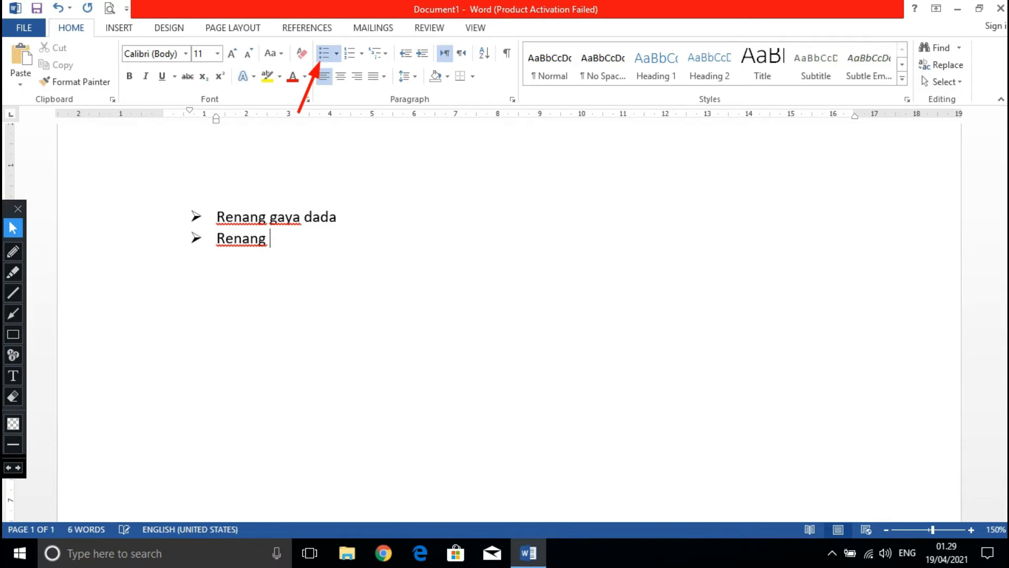
pyautogui.write(' gaya be')
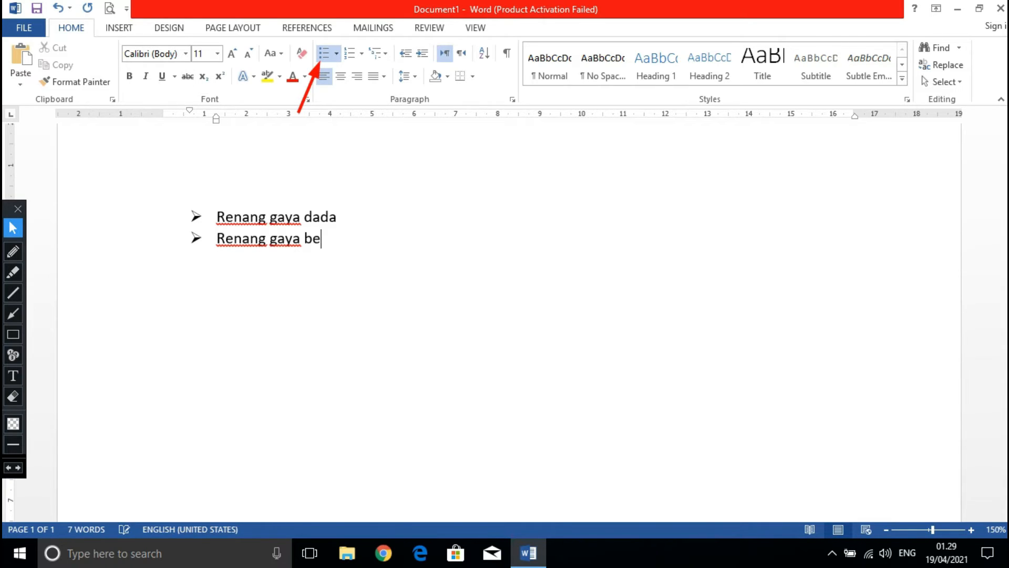
pyautogui.write('bas')
pyautogui.press('Return')
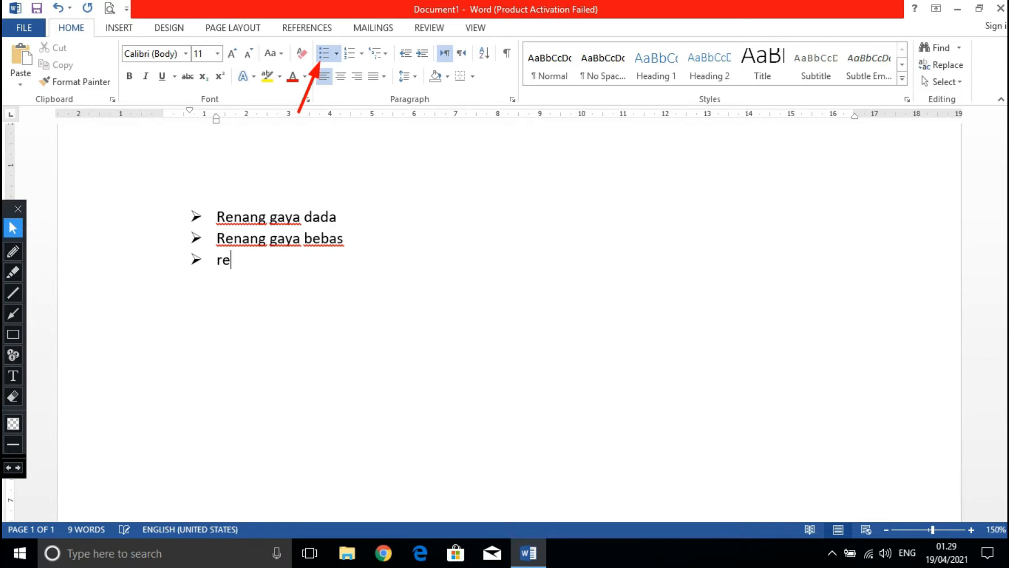
# Enter "Renang gaya punggung" as the third bulleted item and end the list on an unbulleted line.
pyautogui.write('renang ')
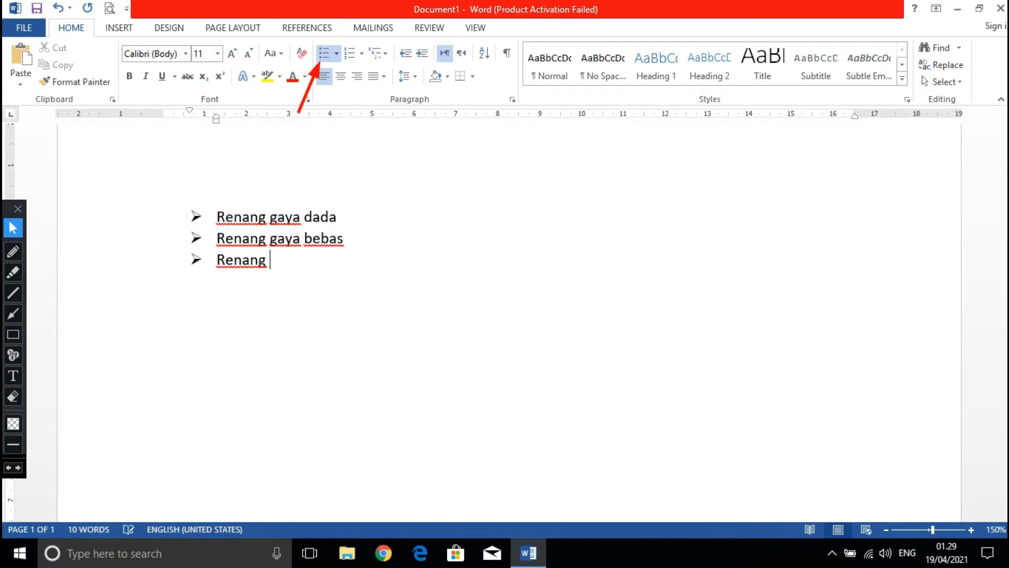
pyautogui.write('gaya pung')
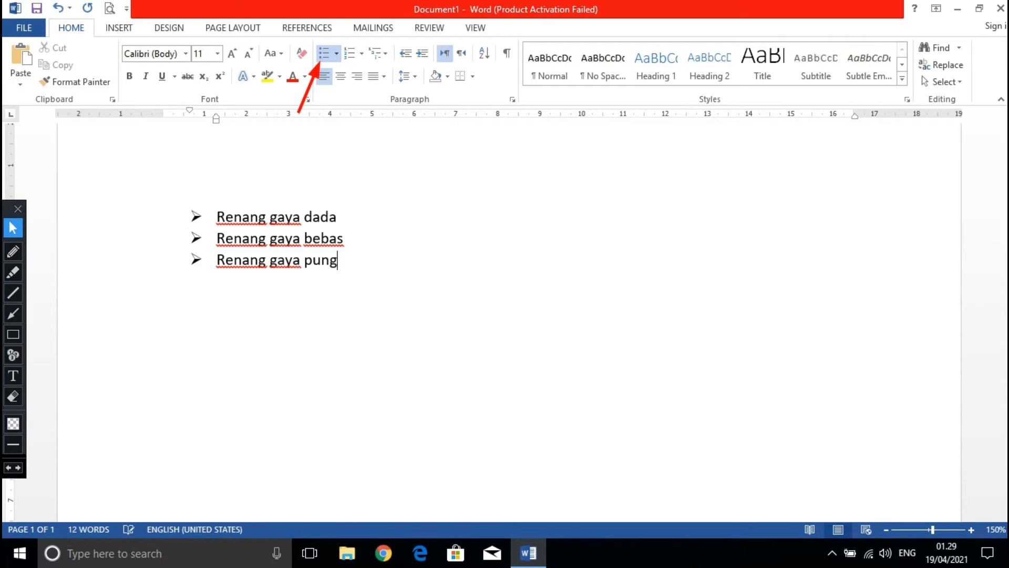
pyautogui.write('gung')
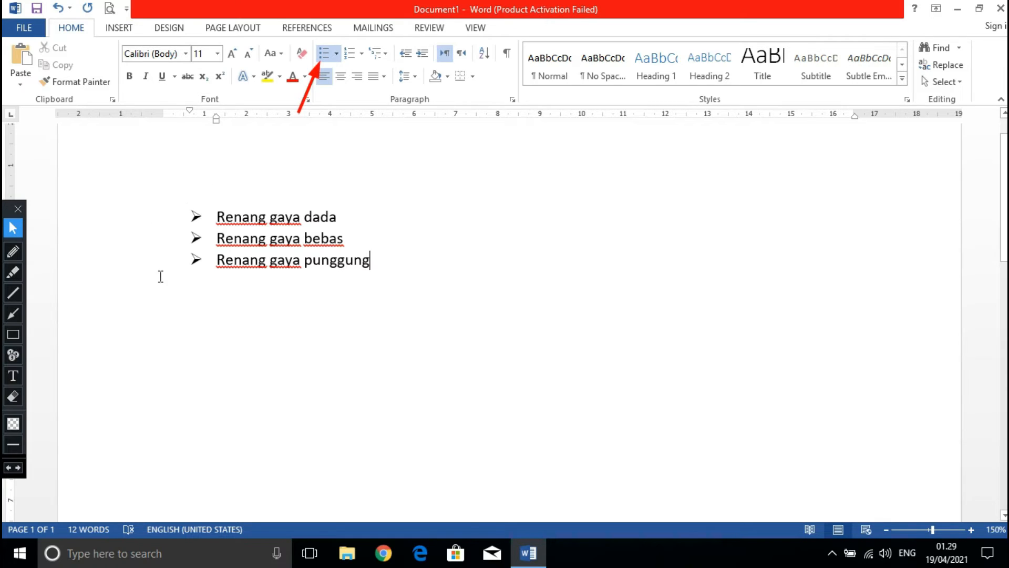
pyautogui.press('Return')
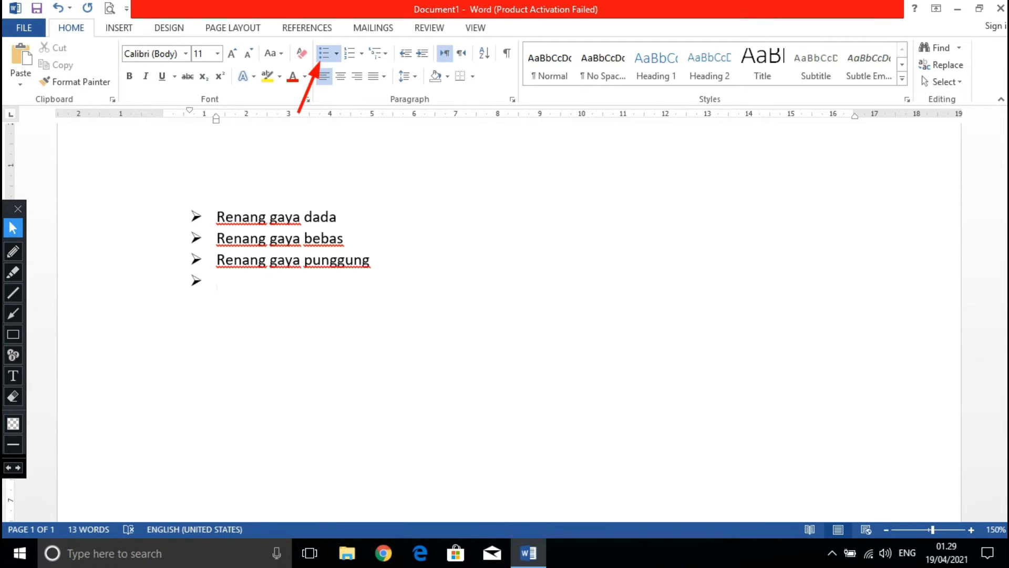
pyautogui.press('Return')
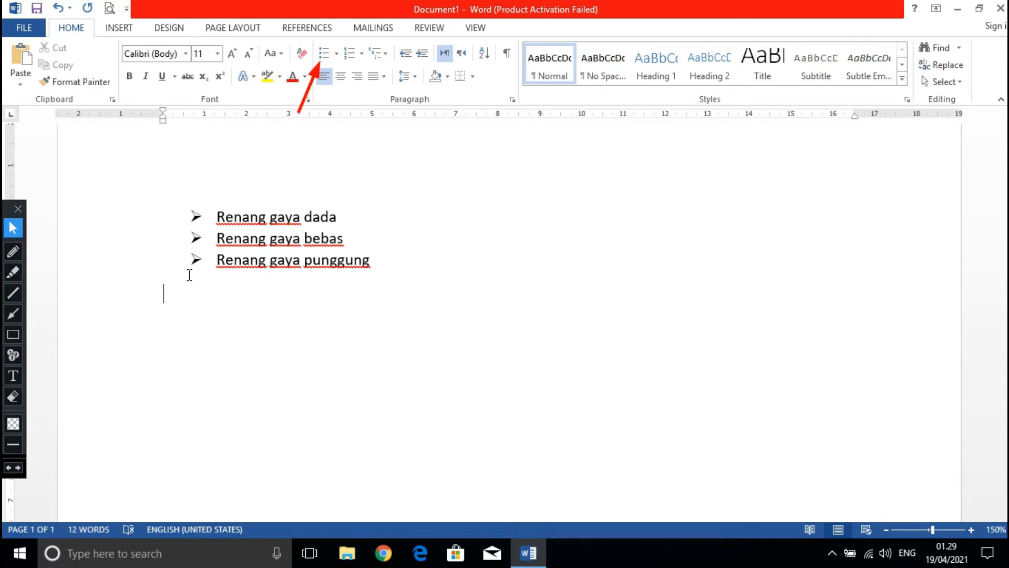
pyautogui.write('hvkhifgk')
pyautogui.press('BackSpace')
pyautogui.press('BackSpace')
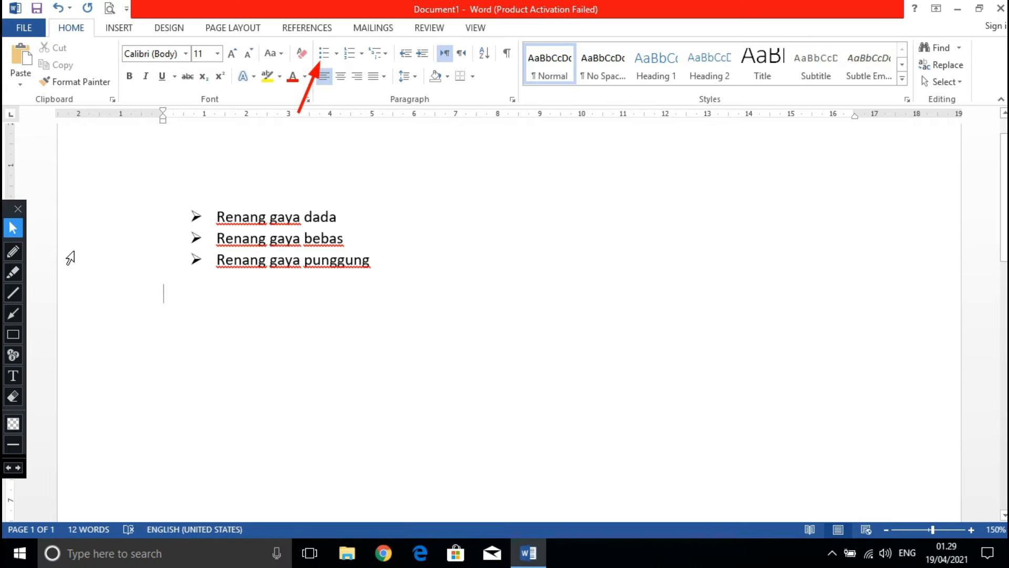
pyautogui.click(244, 169)
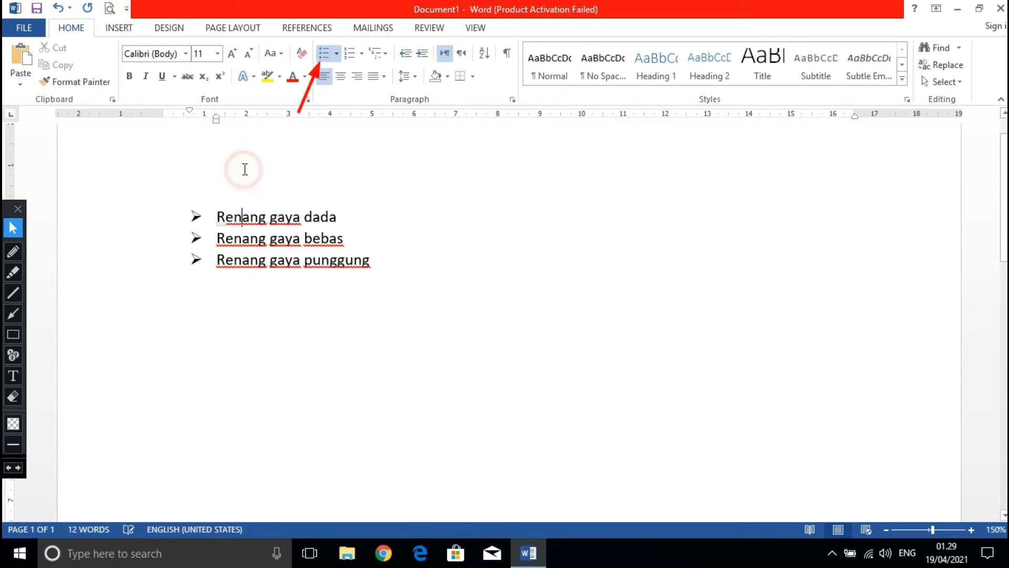
pyautogui.click(203, 206)
# Enter the line "Numbering" below the bulleted list and start a new paragraph under it.
pyautogui.click(223, 301)
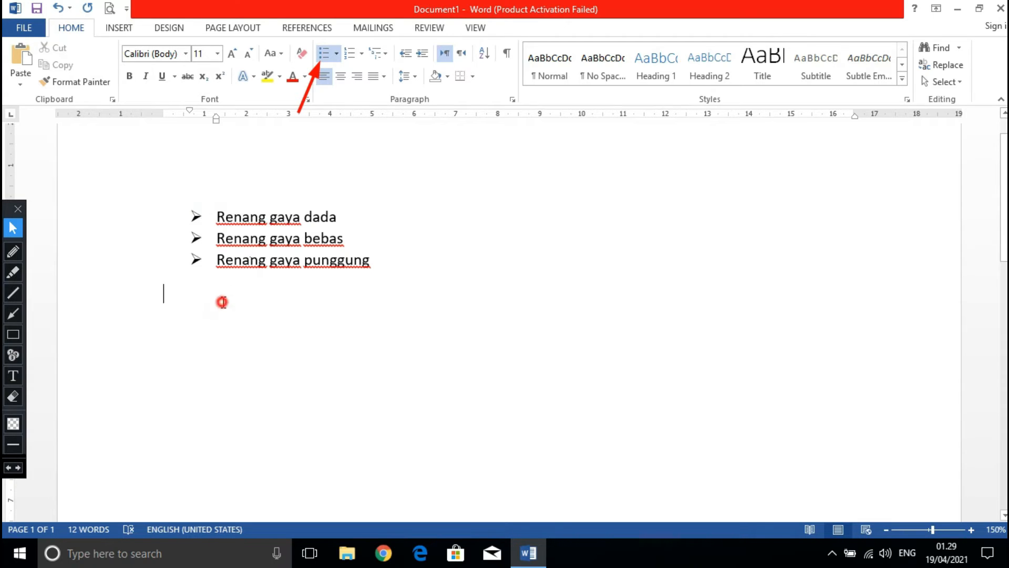
pyautogui.write('number')
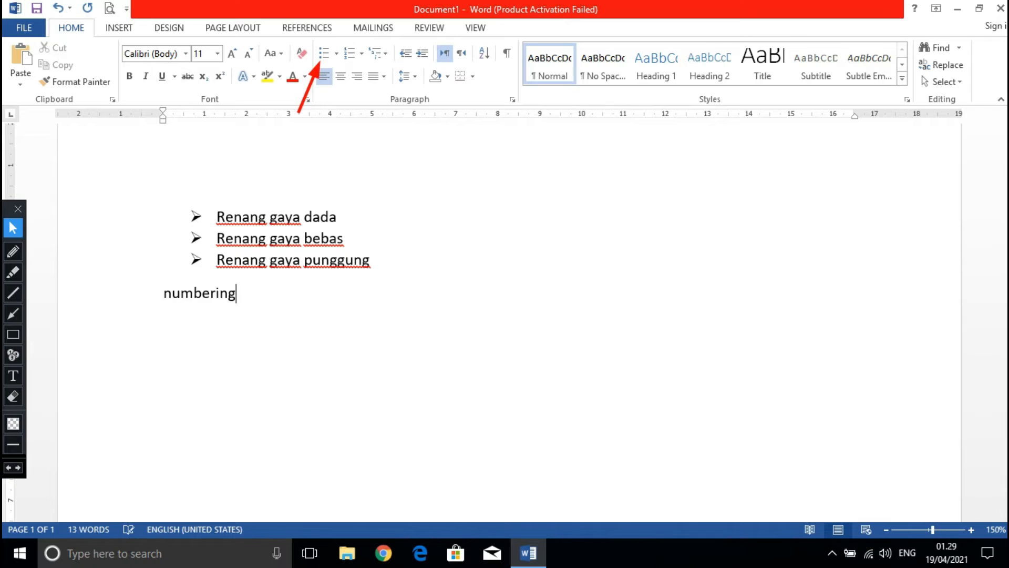
pyautogui.write('ing')
pyautogui.press('Return')
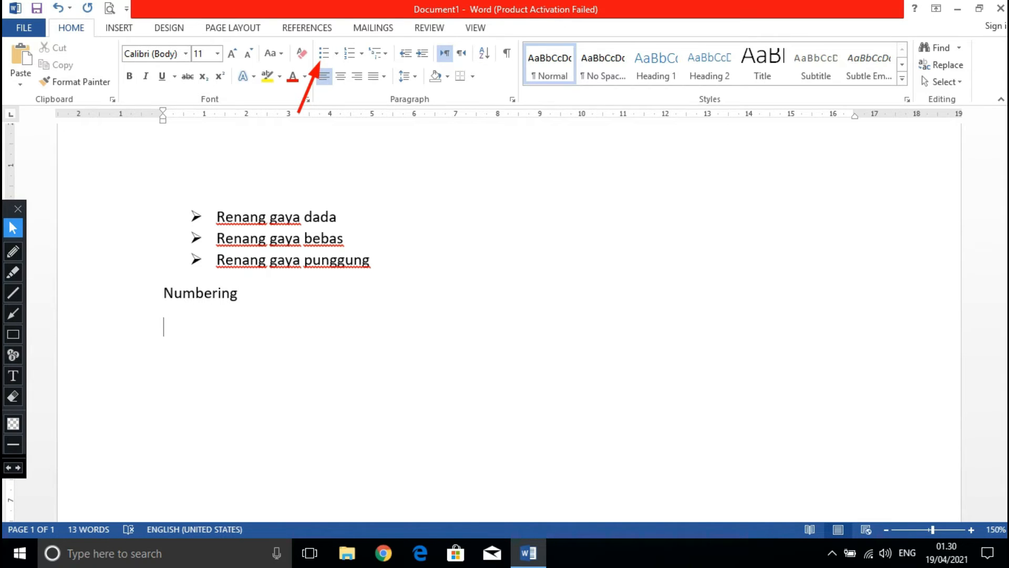
# Draw a red annotation arrow pointing at the Numbering command and erase the arrow pointing at Bullets.
pyautogui.click(14, 314)
pyautogui.moveTo(345, 103); pyautogui.dragTo(347, 67)
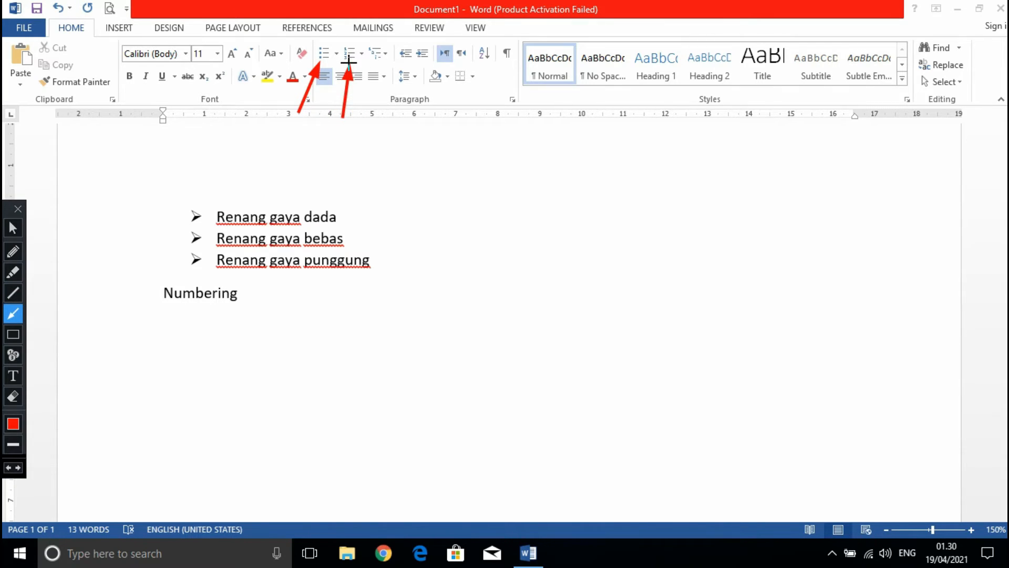
pyautogui.click(19, 403)
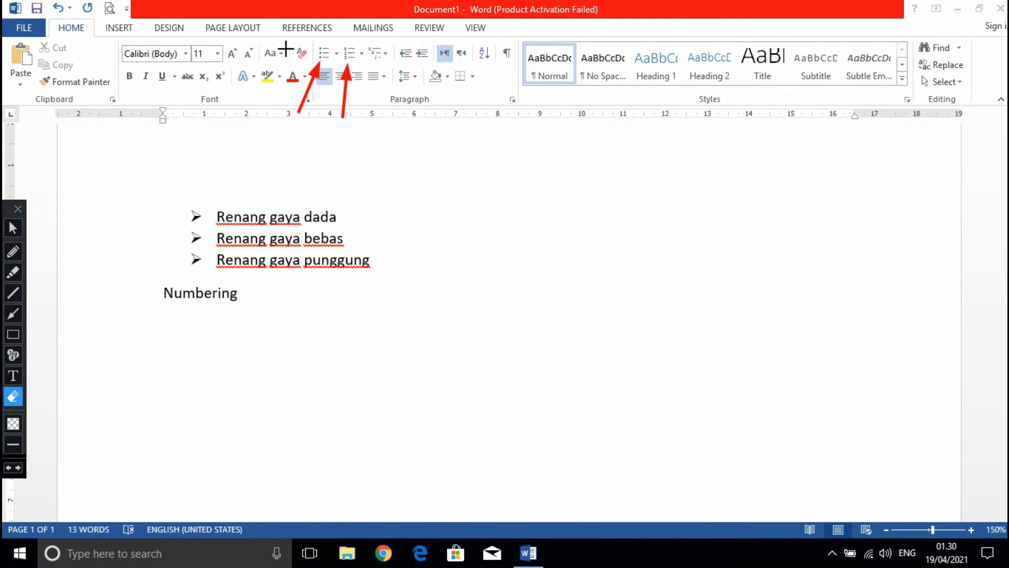
pyautogui.moveTo(282, 48); pyautogui.dragTo(322, 124)
pyautogui.click(12, 231)
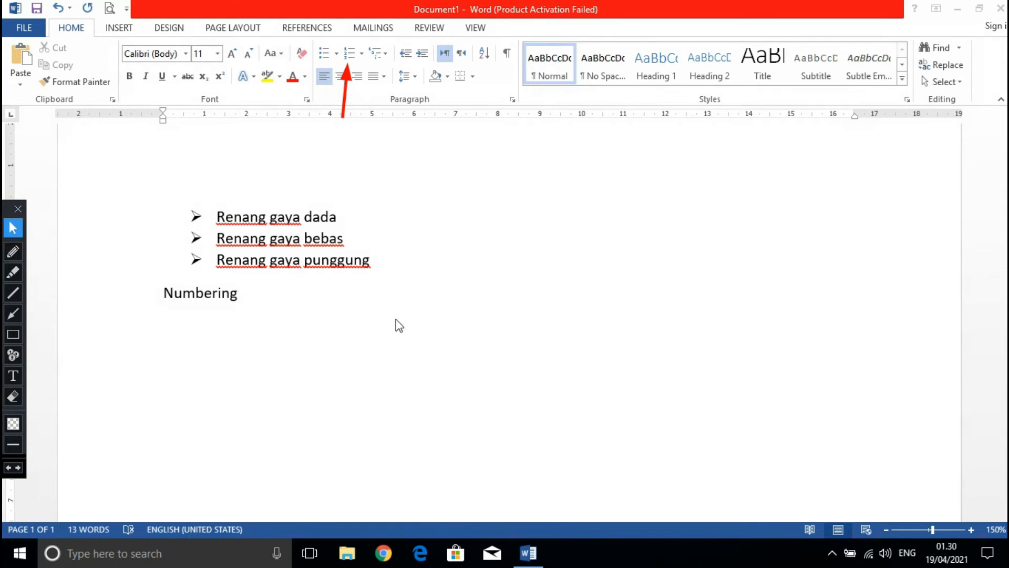
# Apply the "1. 2. 3." numbering format to the empty paragraph under "Numbering".
pyautogui.click(350, 55)
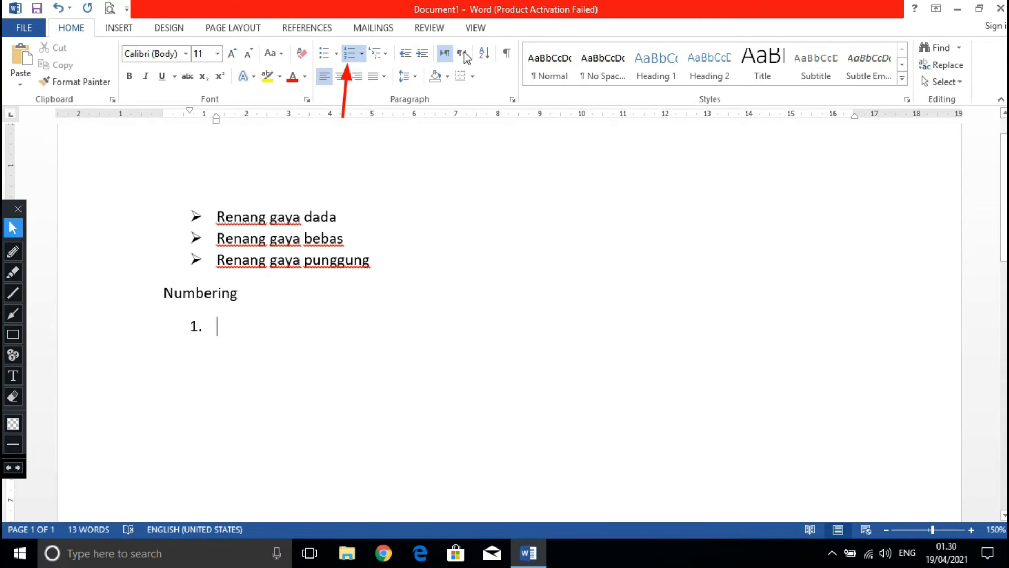
pyautogui.click(363, 54)
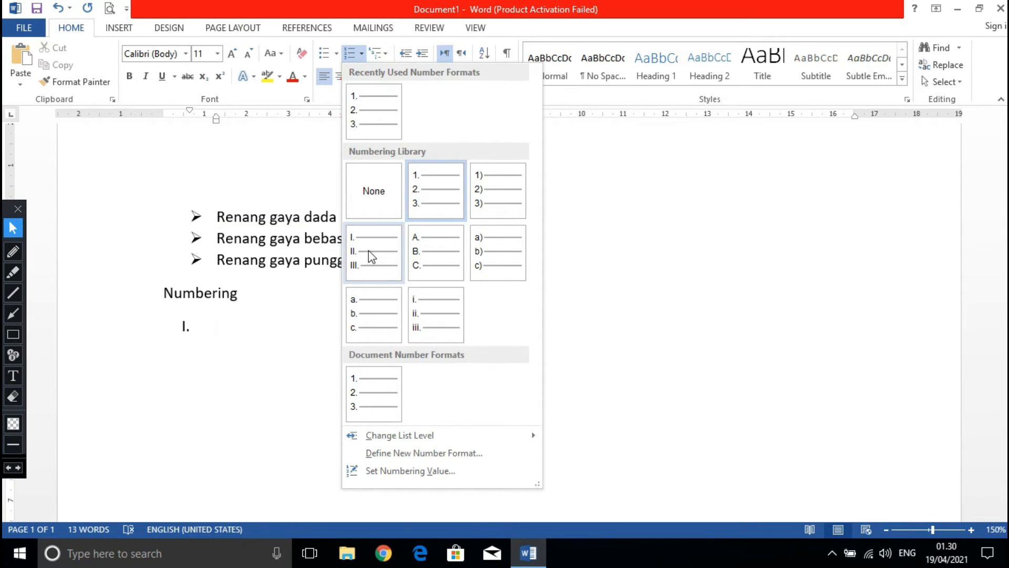
pyautogui.click(443, 195)
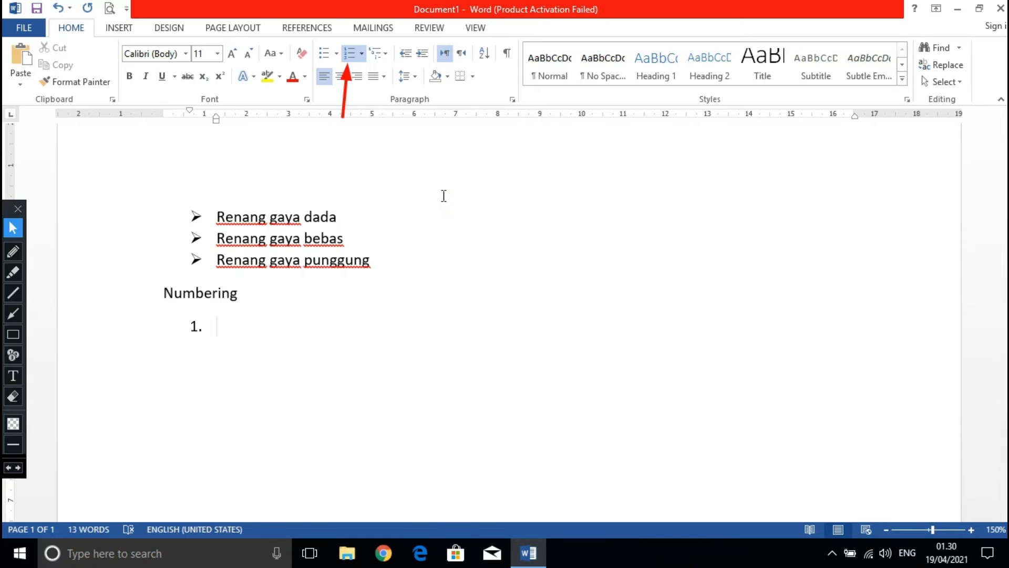
# Enter "Renang gaya dada" as the first numbered item and start a new item.
pyautogui.write('renang gya')
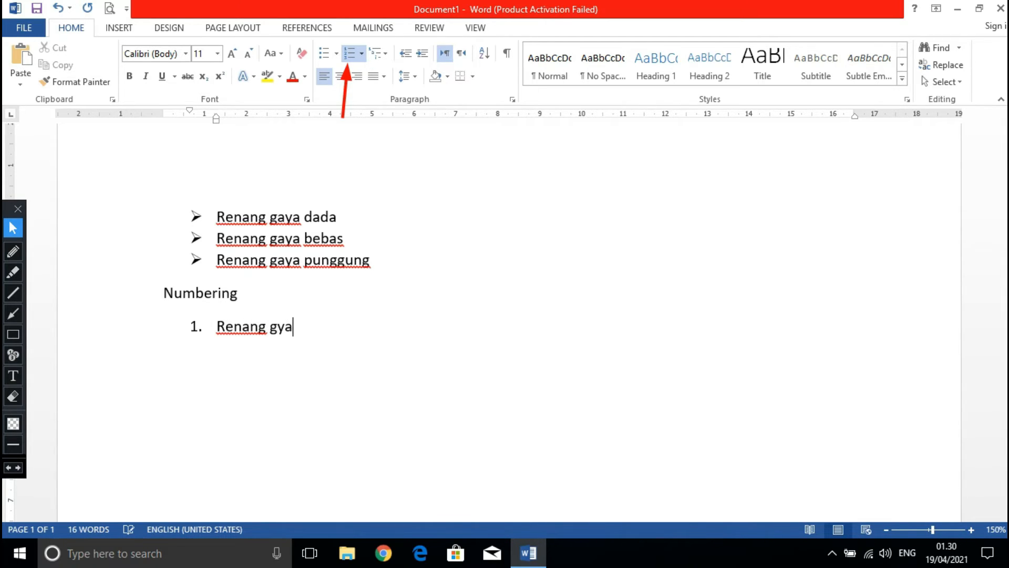
pyautogui.press('BackSpace')
pyautogui.press('BackSpace')
pyautogui.write('aya dada')
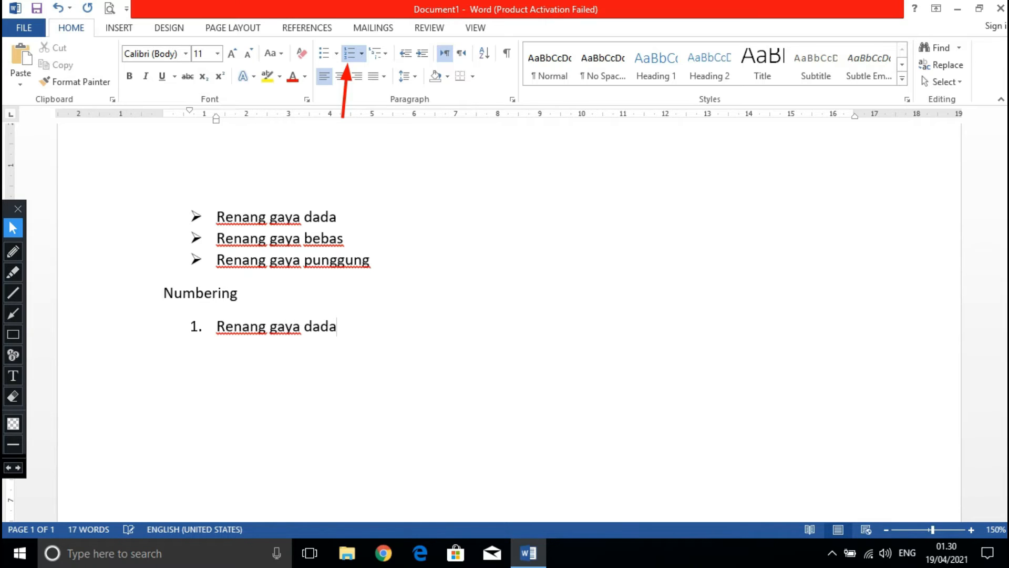
pyautogui.press('Return')
# Enter "Renang gaya bebas" as the second numbered item and start a new item.
pyautogui.write('renang gaya ')
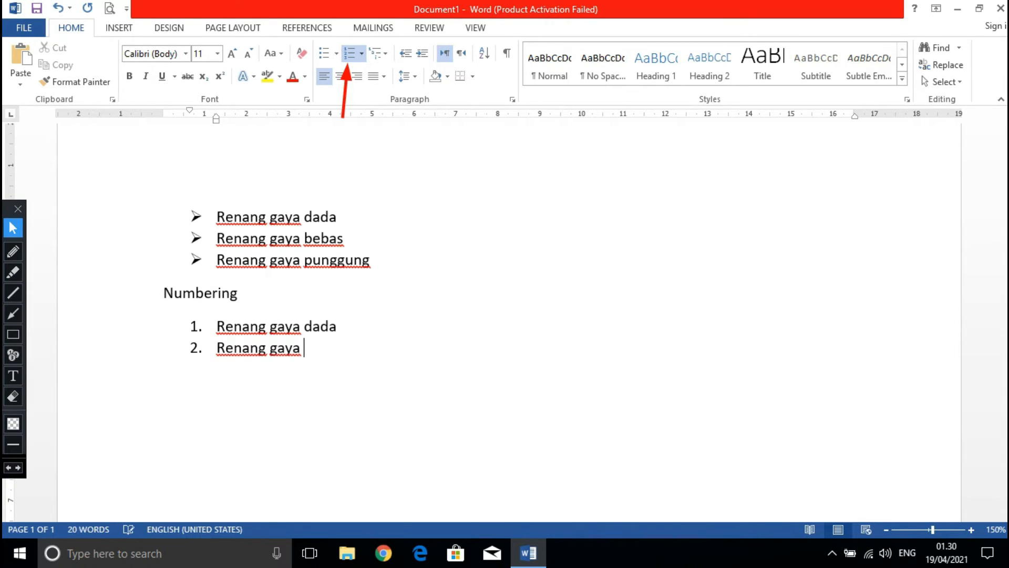
pyautogui.write('bebas')
pyautogui.press('Return')
# Enter "Renang gaya punggung" as the third numbered item and end the list on an unnumbered line.
pyautogui.write('renan')
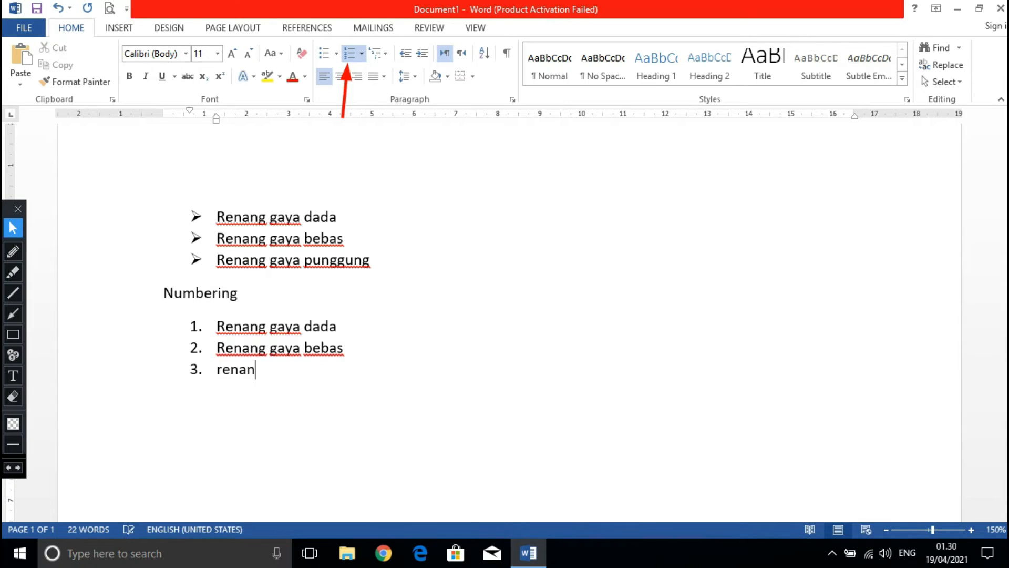
pyautogui.write('g gaya')
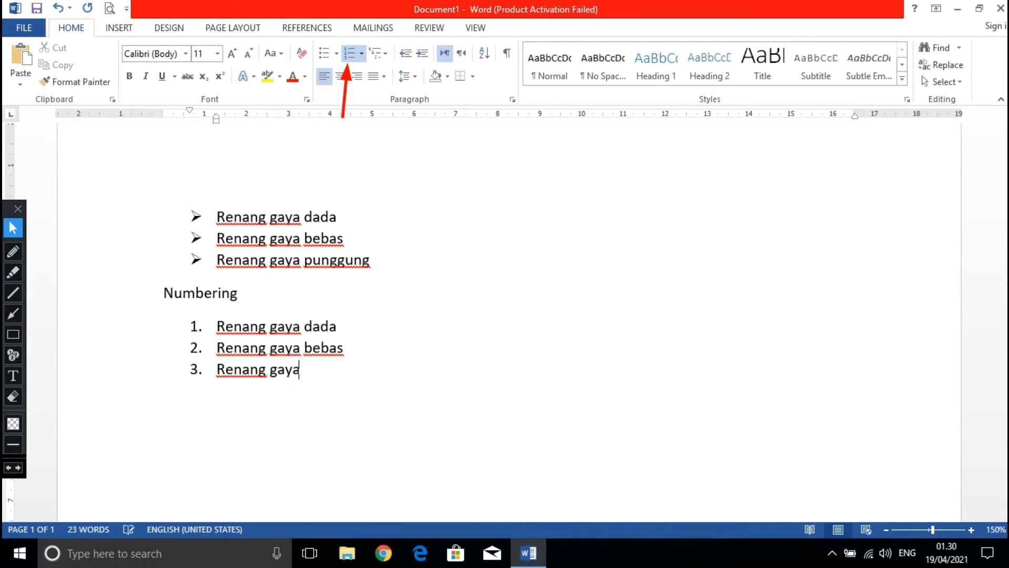
pyautogui.write(' punggung')
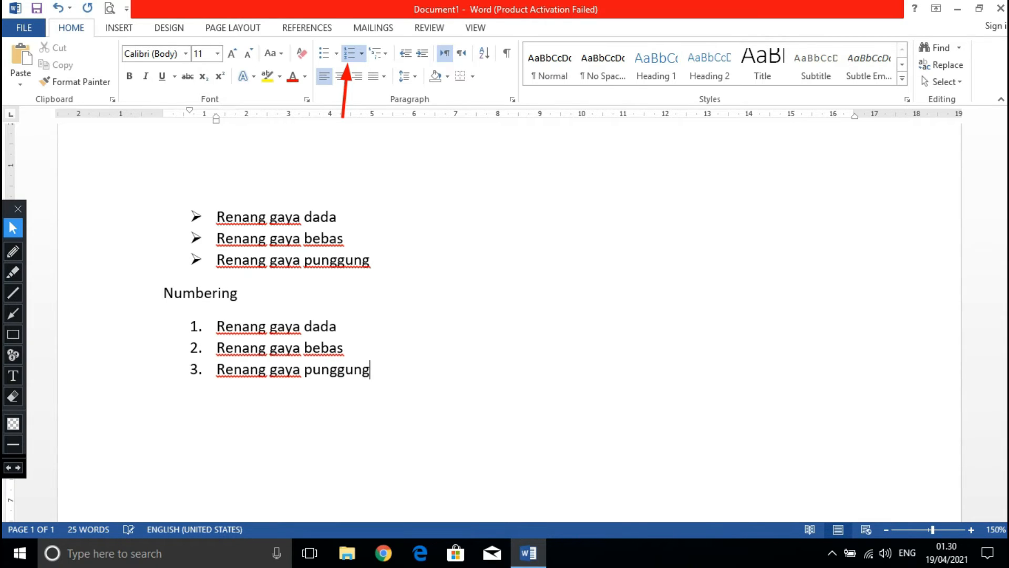
pyautogui.press('Return')
pyautogui.press('Return')
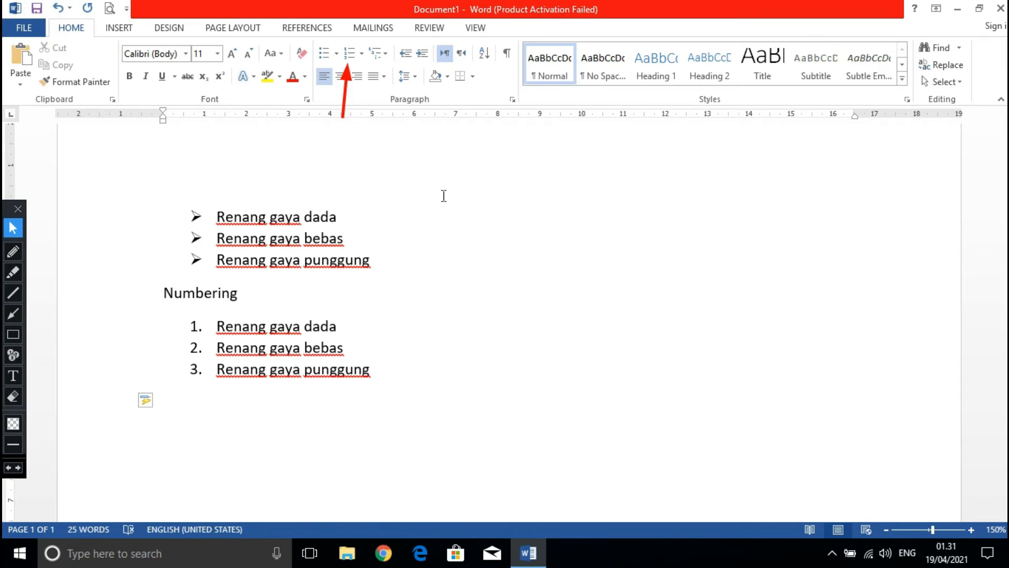
# Delete the entire contents of the document, leaving a blank page.
pyautogui.hotkey('ctrl', 'a')
pyautogui.press('Delete')
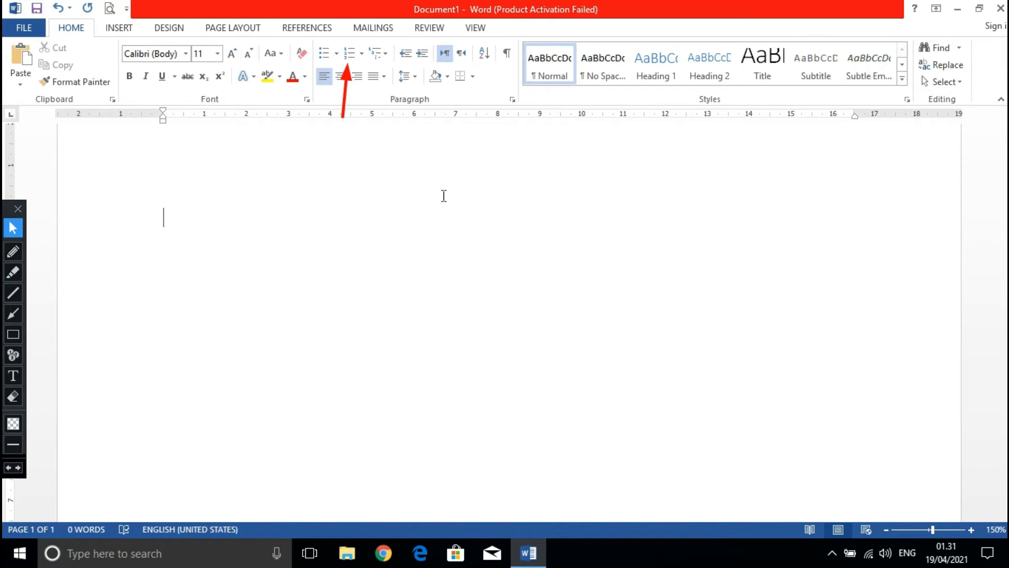
pyautogui.write('1')
pyautogui.press('BackSpace')
# Erase the red annotation arrow at the Numbering command and return to editing the blank document.
pyautogui.click(13, 397)
pyautogui.moveTo(289, 182)
pyautogui.mouseDown()
pyautogui.moveTo(356, 36)
pyautogui.moveTo(343, 55)
pyautogui.mouseUp()
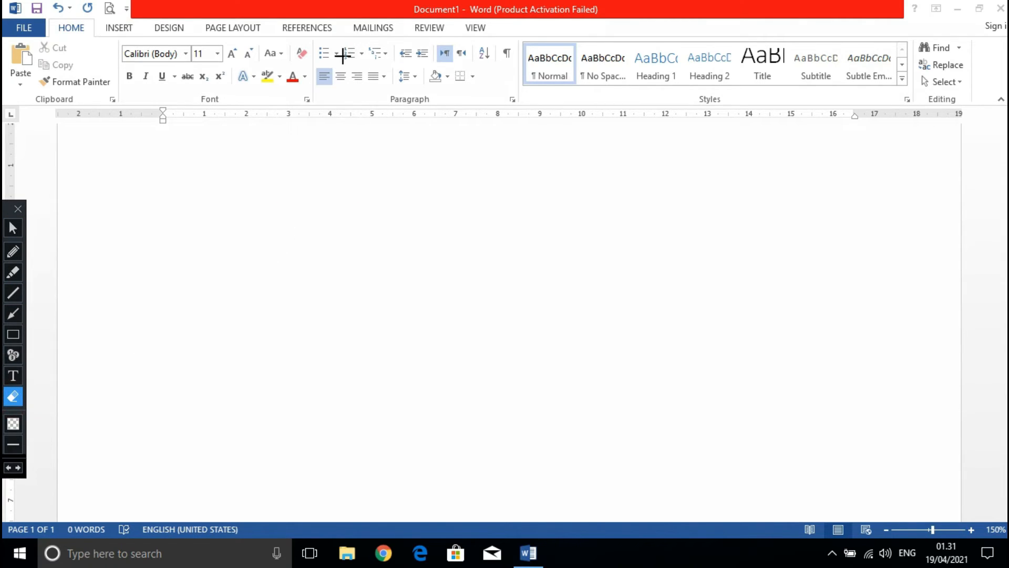
pyautogui.click(13, 227)
pyautogui.click(128, 206)
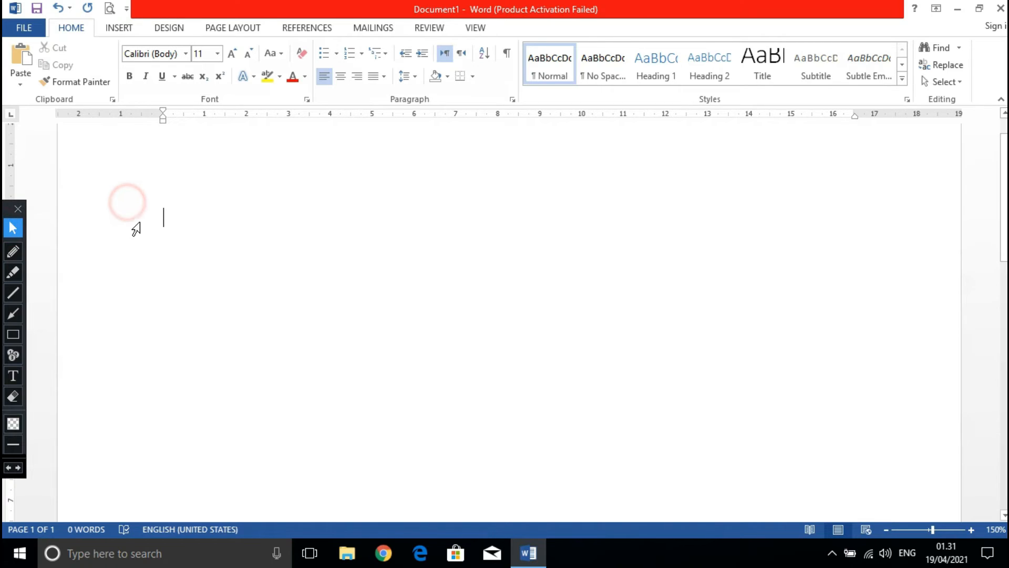
# Start a list in the "A. B. C." format with "Berilah tanda silang" as item A and add a new item.
pyautogui.click(364, 58)
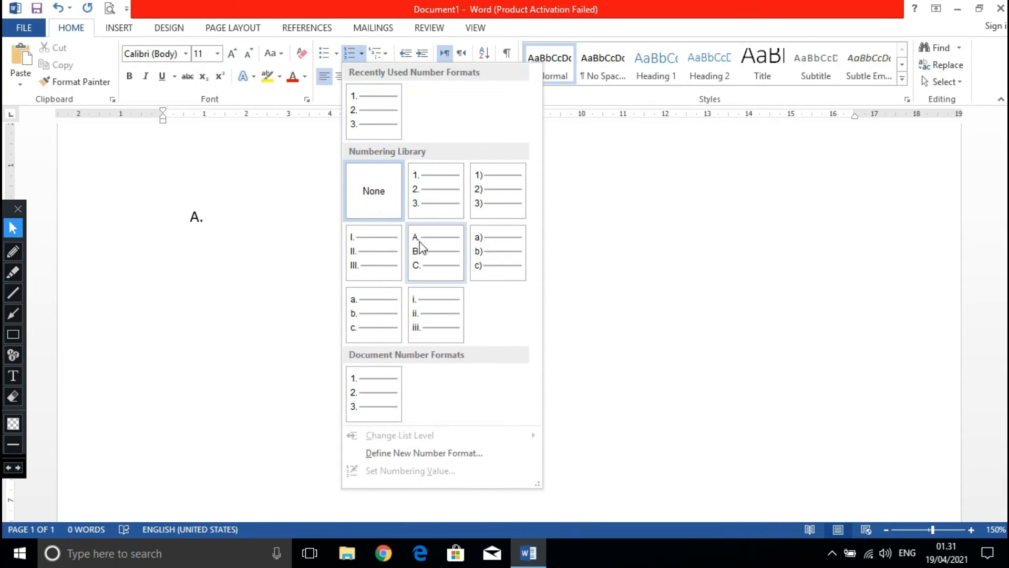
pyautogui.click(421, 249)
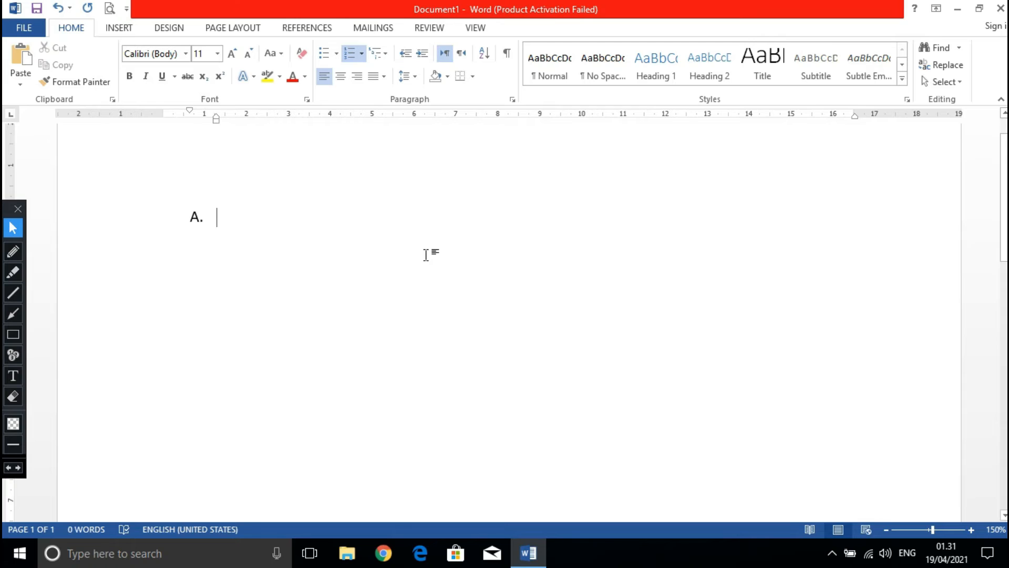
pyautogui.write('ber')
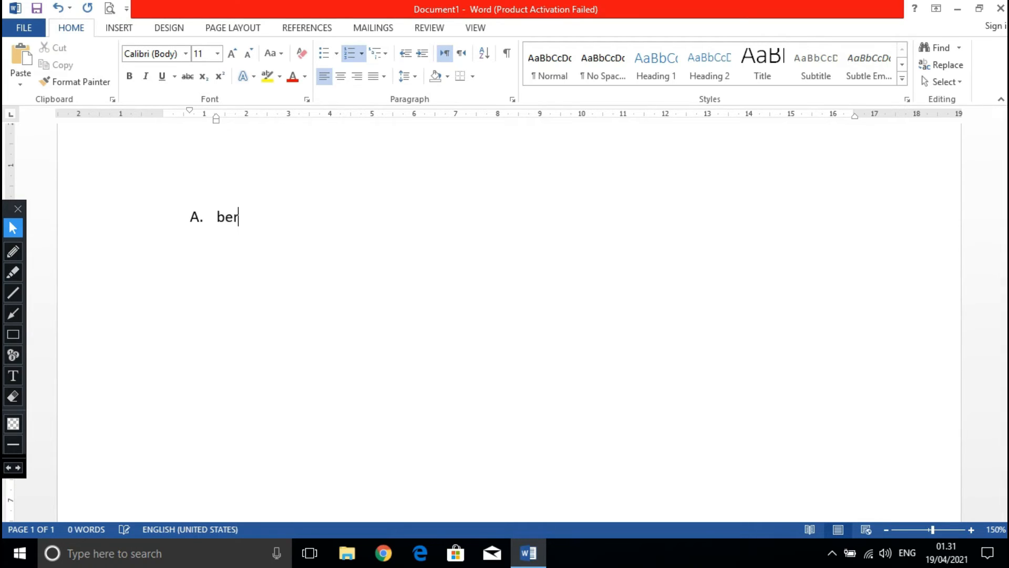
pyautogui.write('ilah tanda')
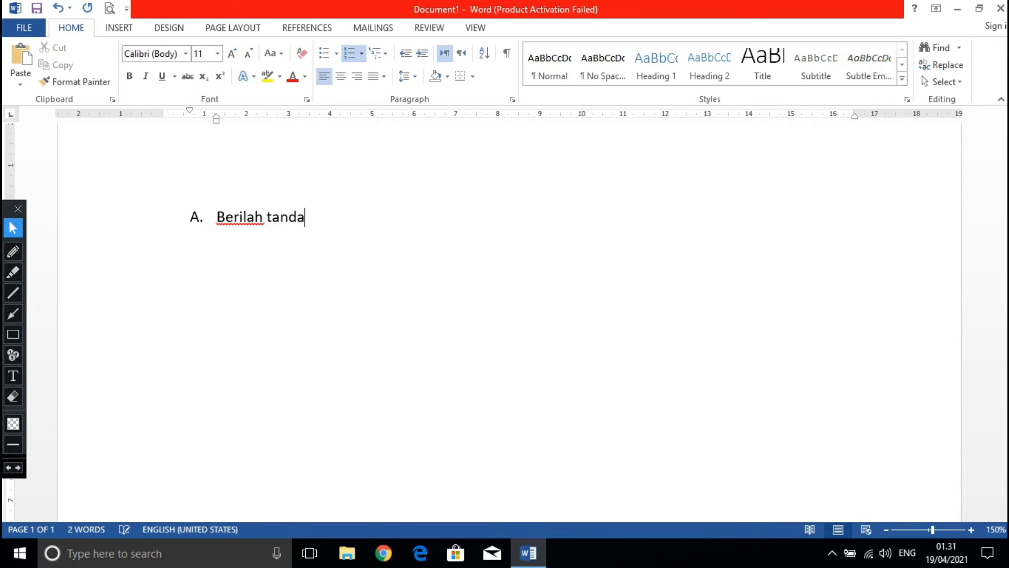
pyautogui.write(' silang')
pyautogui.press('Return')
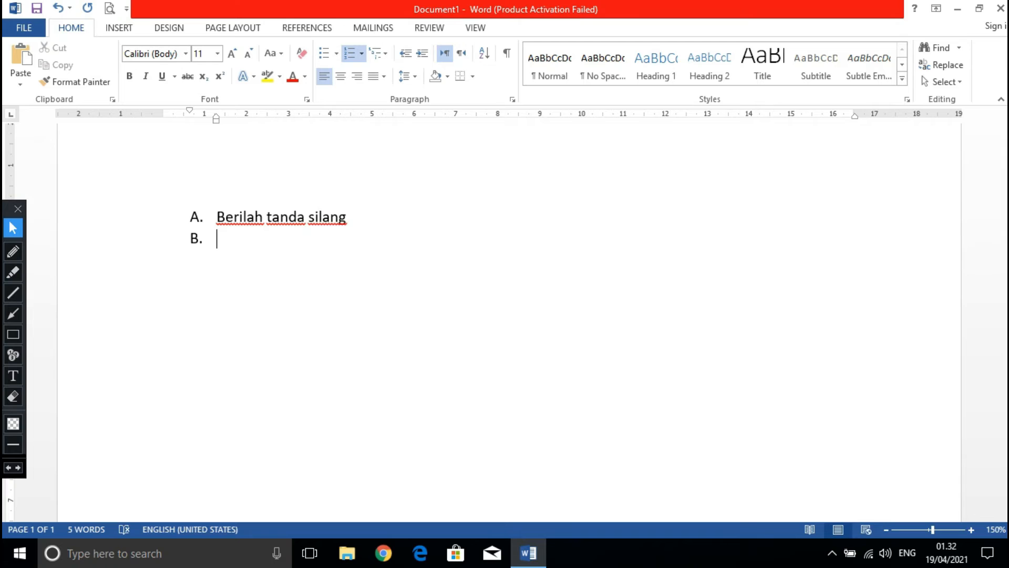
# Remove the lettering from the empty line below item A and apply the "1. 2. 3." number format to it.
pyautogui.press('BackSpace')
pyautogui.press('BackSpace')
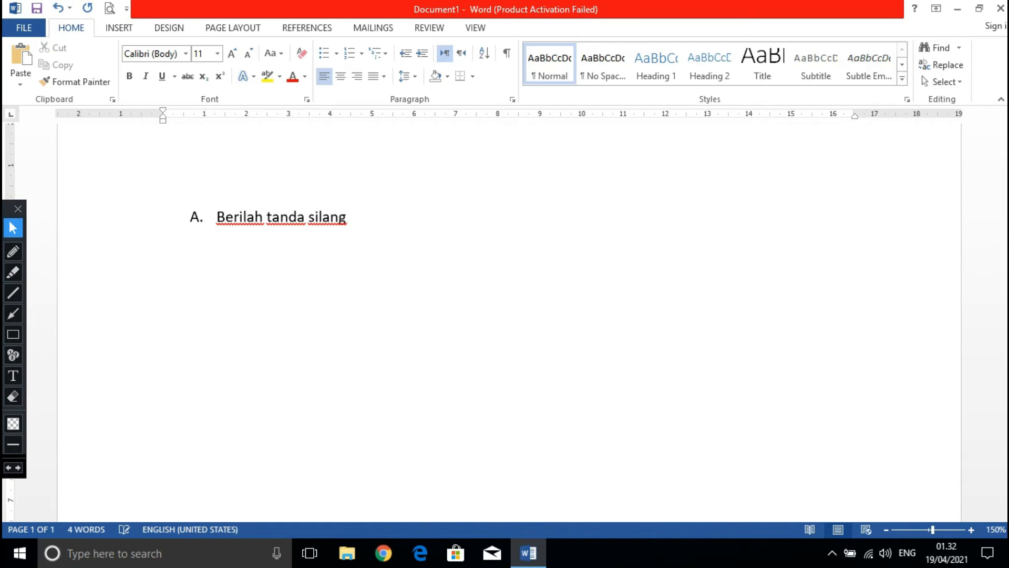
pyautogui.click(350, 55)
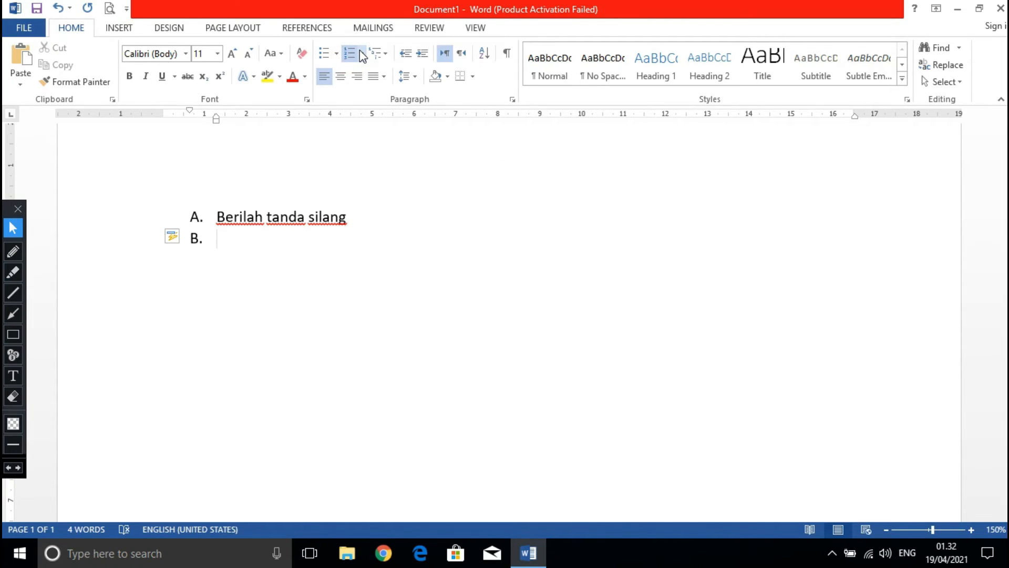
pyautogui.hotkey('ctrl', 'z')
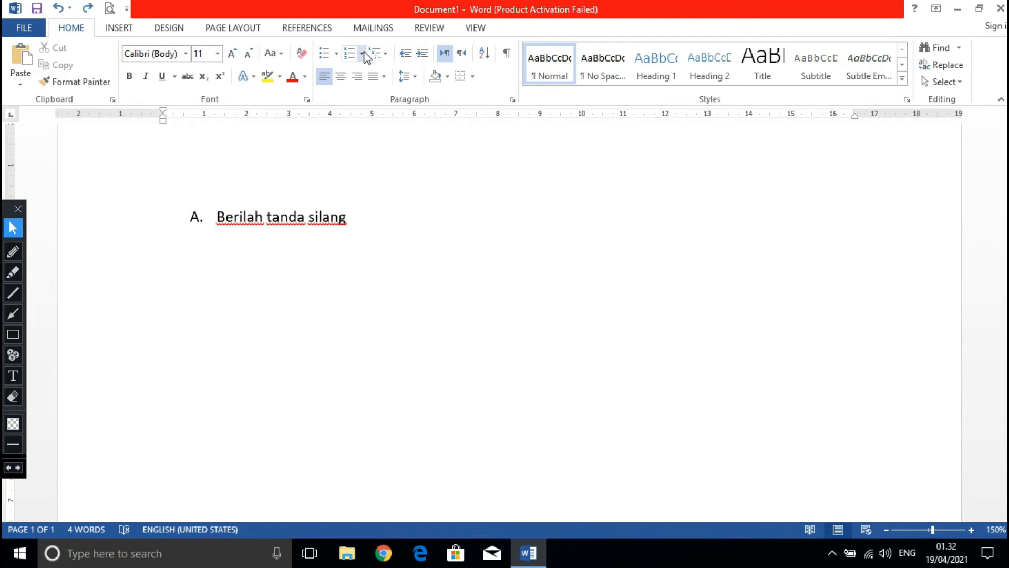
pyautogui.click(362, 54)
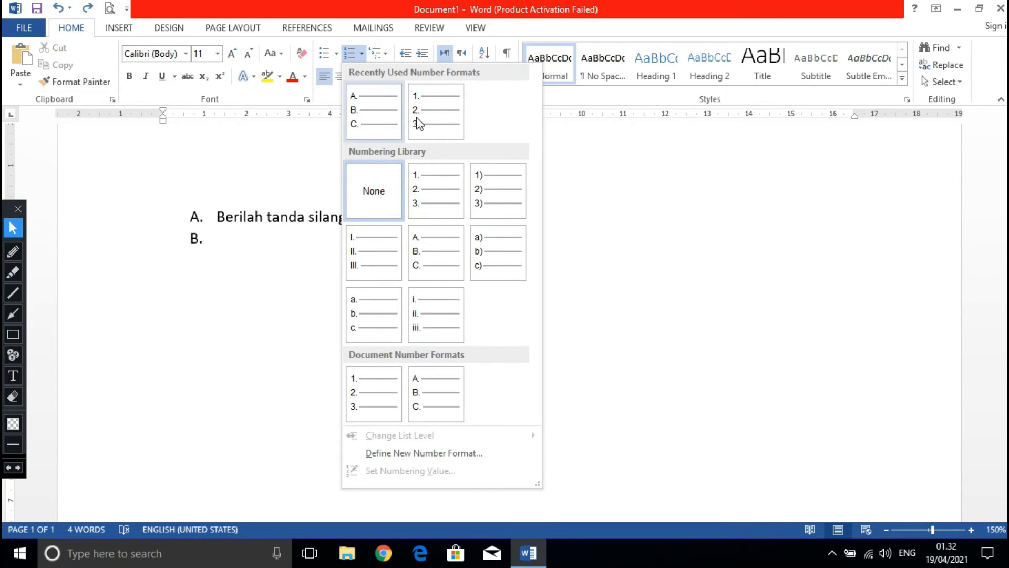
pyautogui.click(424, 125)
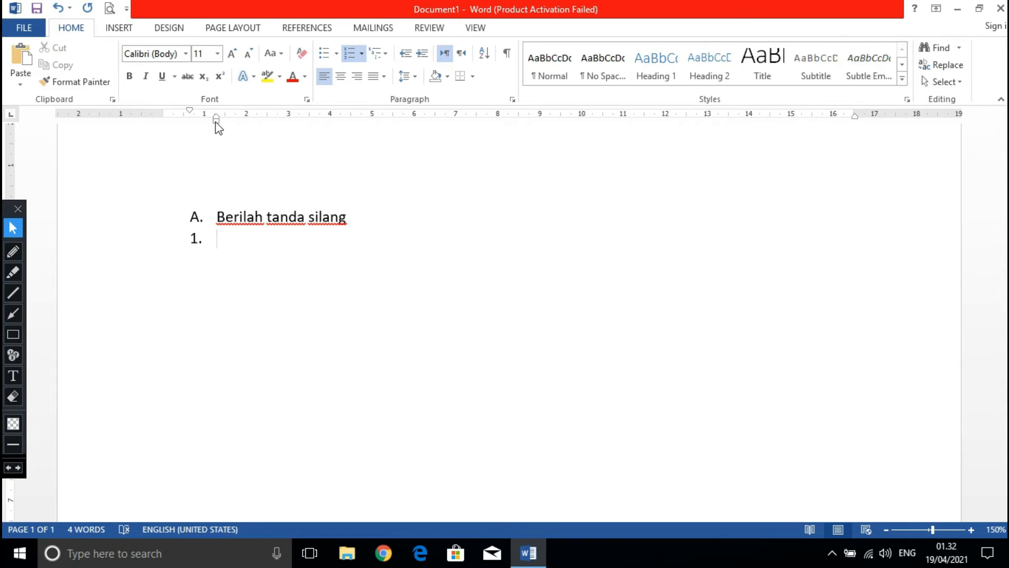
# Circle the left indent marker on the ruler with the red annotation pencil and erase the circle again.
pyautogui.click(13, 252)
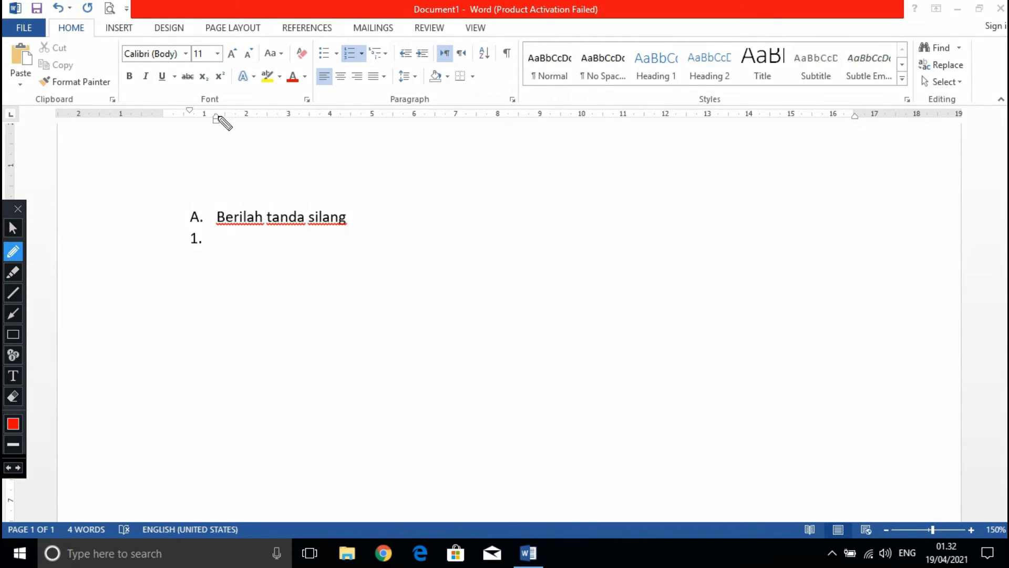
pyautogui.moveTo(216, 116)
pyautogui.mouseDown()
pyautogui.moveTo(210, 131)
pyautogui.moveTo(222, 128)
pyautogui.moveTo(214, 115)
pyautogui.mouseUp()
pyautogui.click(13, 396)
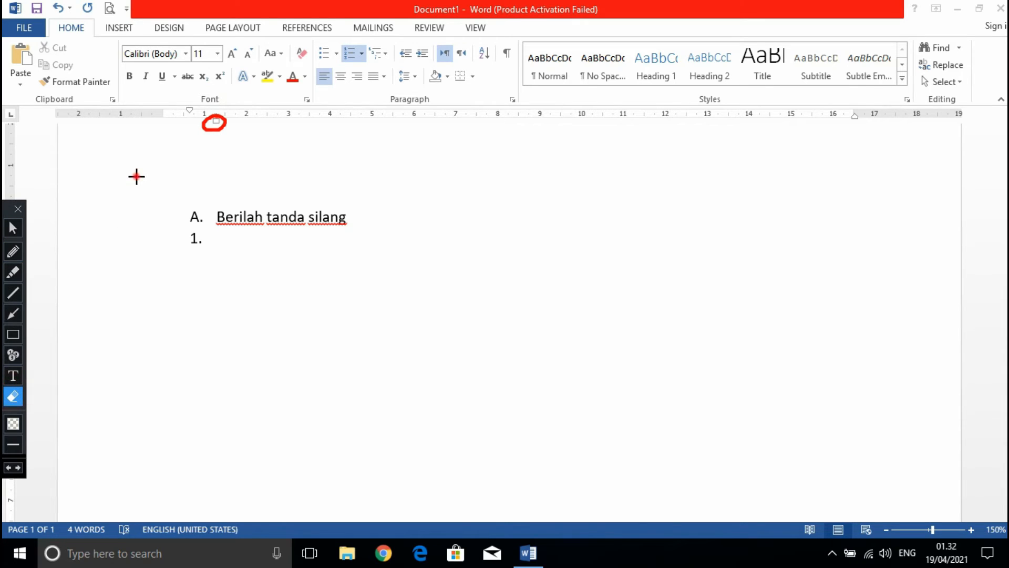
pyautogui.moveTo(136, 176); pyautogui.dragTo(258, 94)
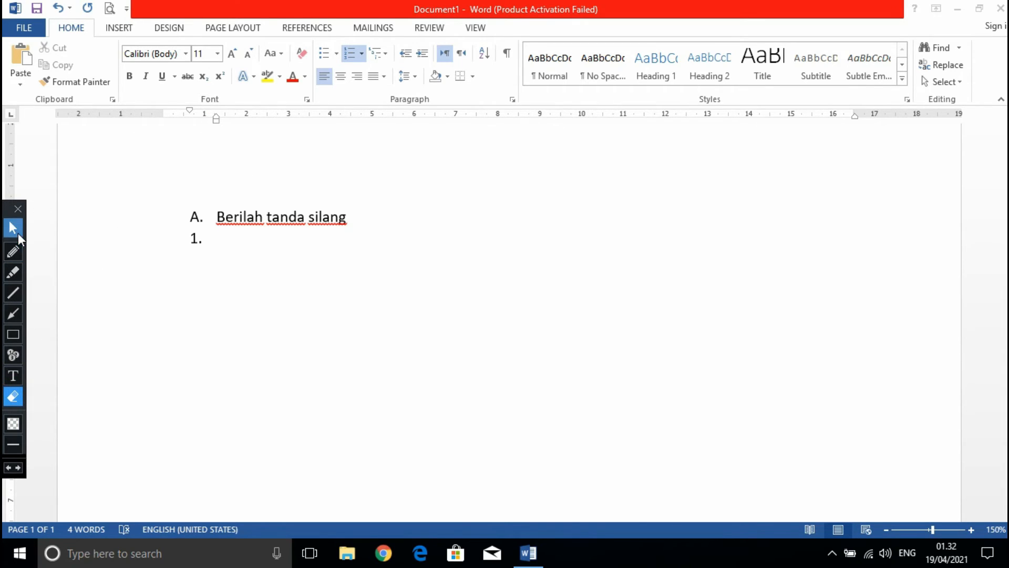
# Move the left indent of the numbered line below item A to 2 on the ruler.
pyautogui.click(15, 229)
pyautogui.click(225, 126)
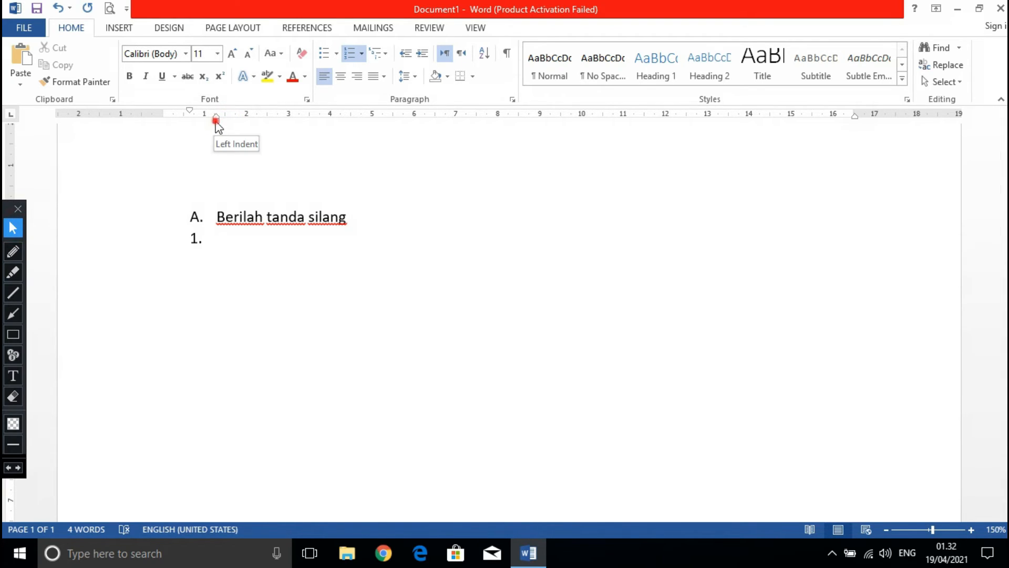
pyautogui.moveTo(216, 120); pyautogui.dragTo(248, 124)
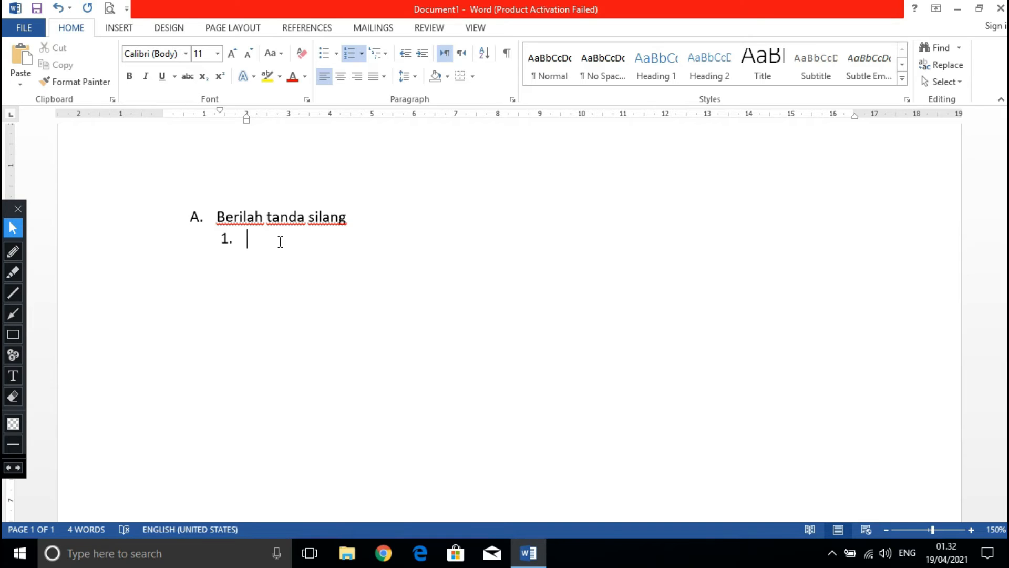
# Enter "A", "C" and "C" as numbered items 1 to 3 and start the fourth item.
pyautogui.write('a')
pyautogui.press('Return')
pyautogui.write('c')
pyautogui.press('Return')
pyautogui.press('Return')
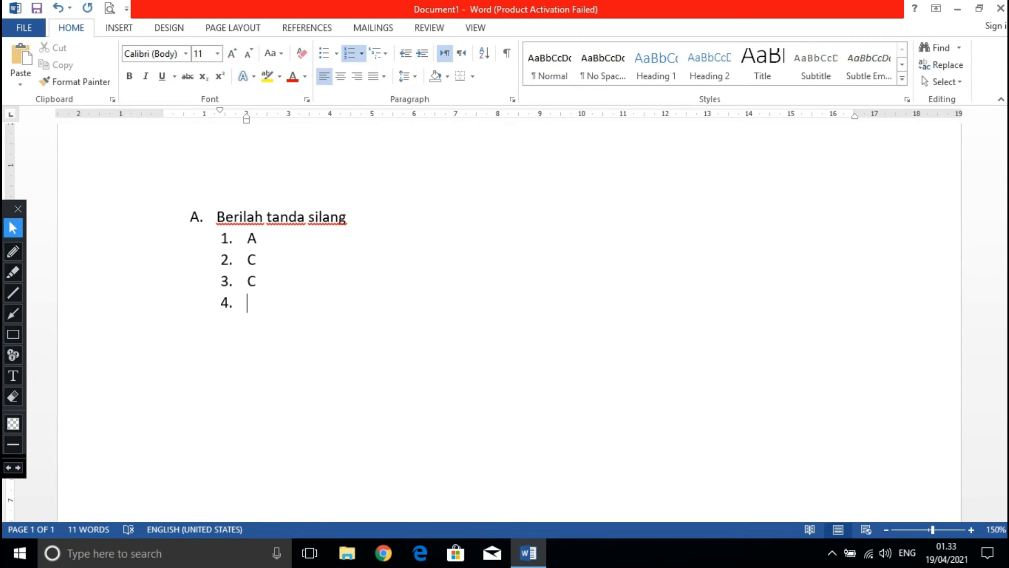
# Enter "A", "C", "B" and "A" as numbered items 4 to 7 and start the eighth item.
pyautogui.write('a')
pyautogui.press('Return')
pyautogui.write('C')
pyautogui.press('Return')
pyautogui.write('b')
pyautogui.press('Return')
pyautogui.write('a')
pyautogui.press('Return')
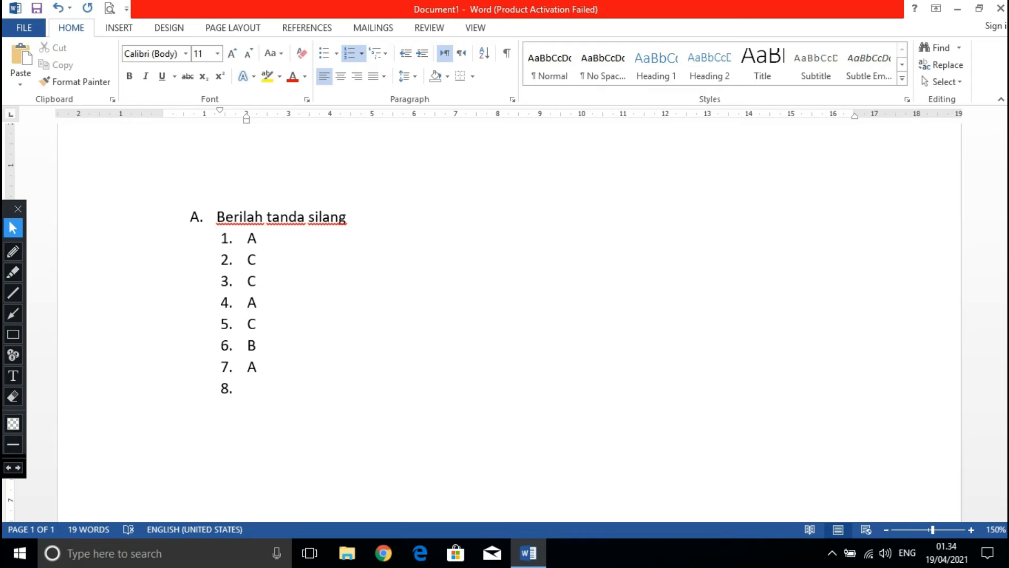
# Enter "D", "A" and "A" as numbered items 8 to 10 and start the eleventh item.
pyautogui.write('d')
pyautogui.press('Return')
pyautogui.write('a')
pyautogui.press('Return')
pyautogui.write('a')
pyautogui.press('Return')
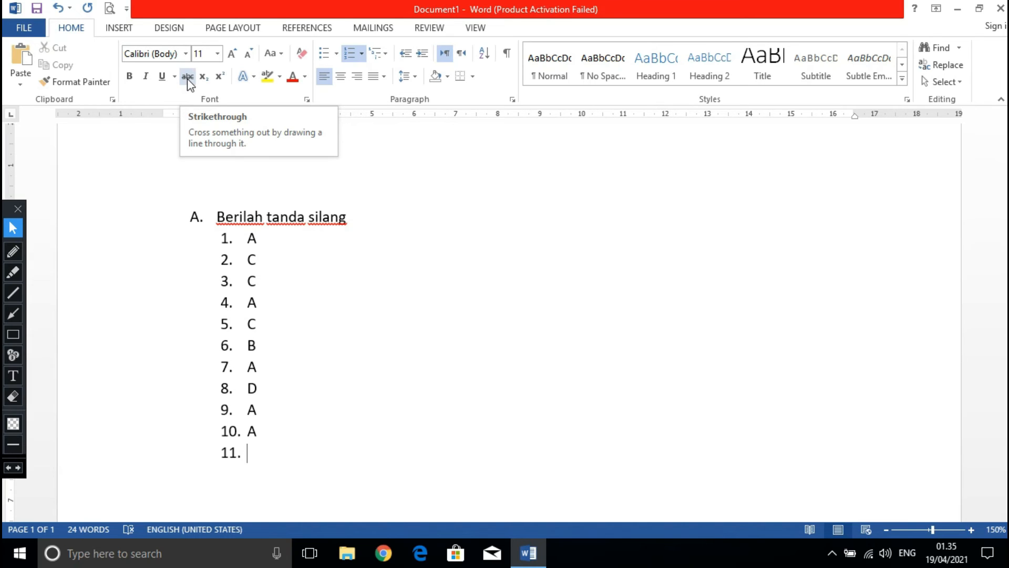
# Enter "D", "C" and "D" as numbered items 11 to 13 and start the fourteenth item.
pyautogui.write('d')
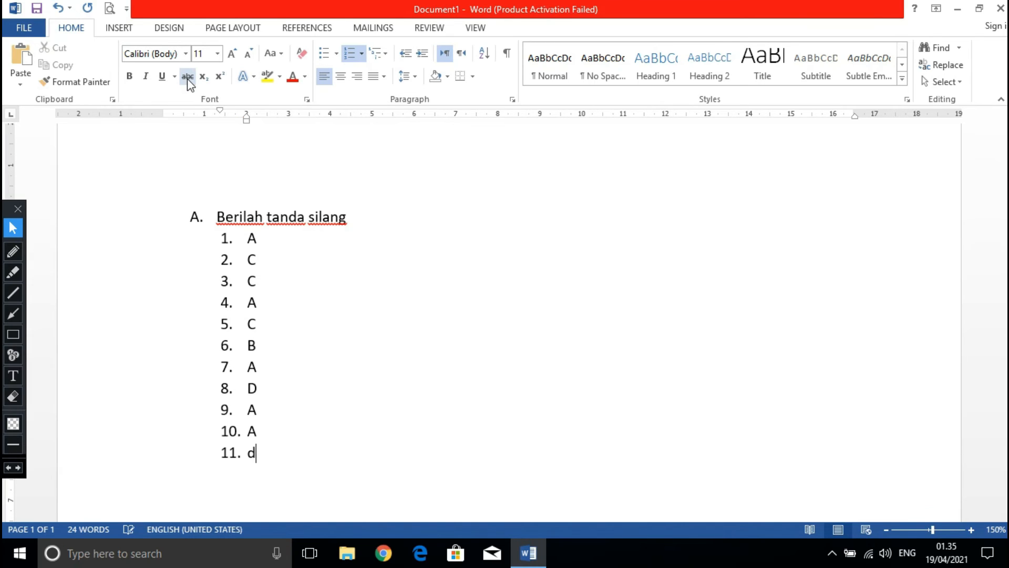
pyautogui.press('Return')
pyautogui.write('c')
pyautogui.press('Return')
pyautogui.write('d')
pyautogui.press('Return')
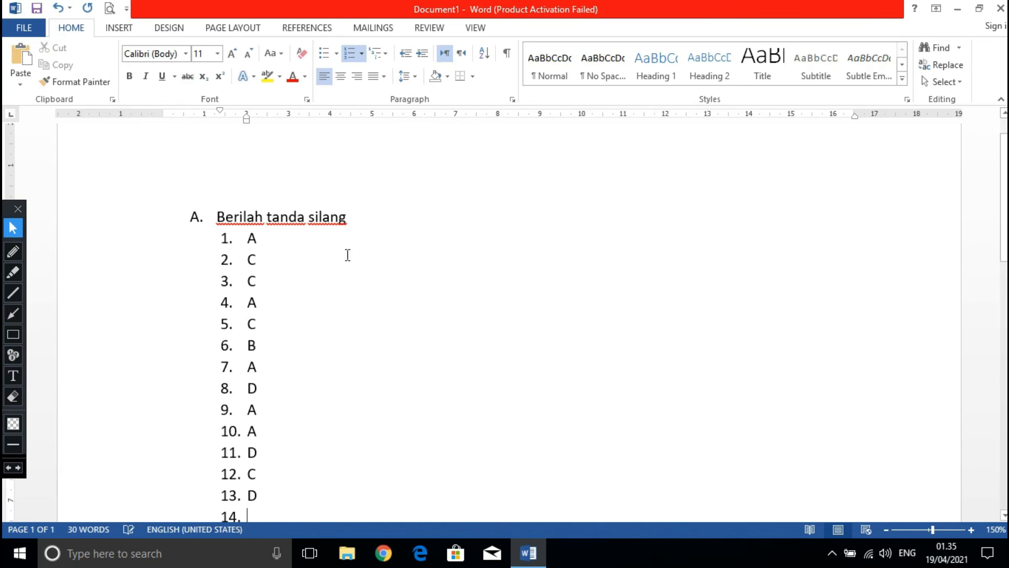
# Enter "C" and "B" as numbered items 14 and 15 and start the sixteenth item.
pyautogui.scroll(-3, 347, 257)
pyautogui.scroll(1, 347, 261)
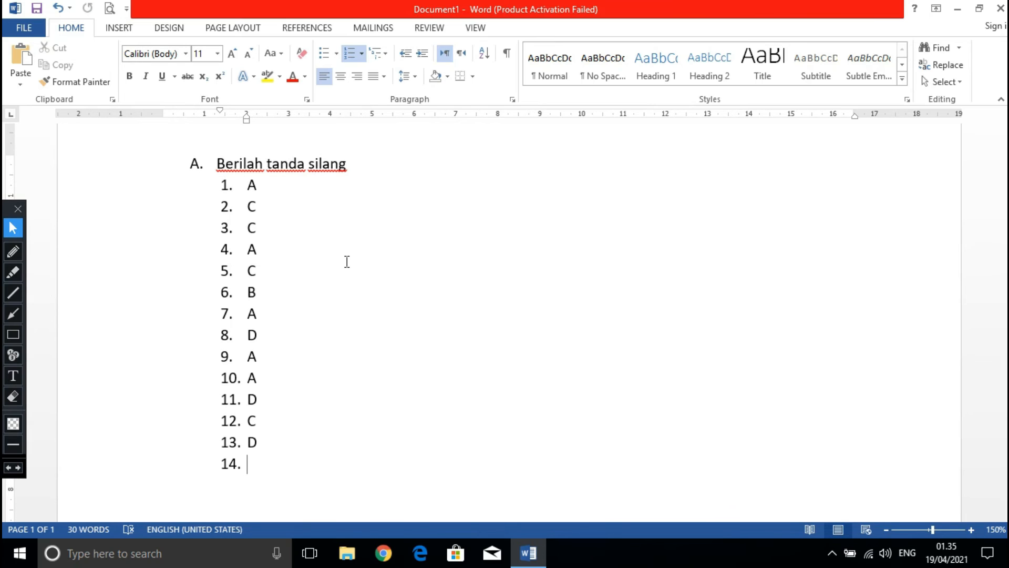
pyautogui.write('c')
pyautogui.press('Return')
pyautogui.write('b')
pyautogui.press('Return')
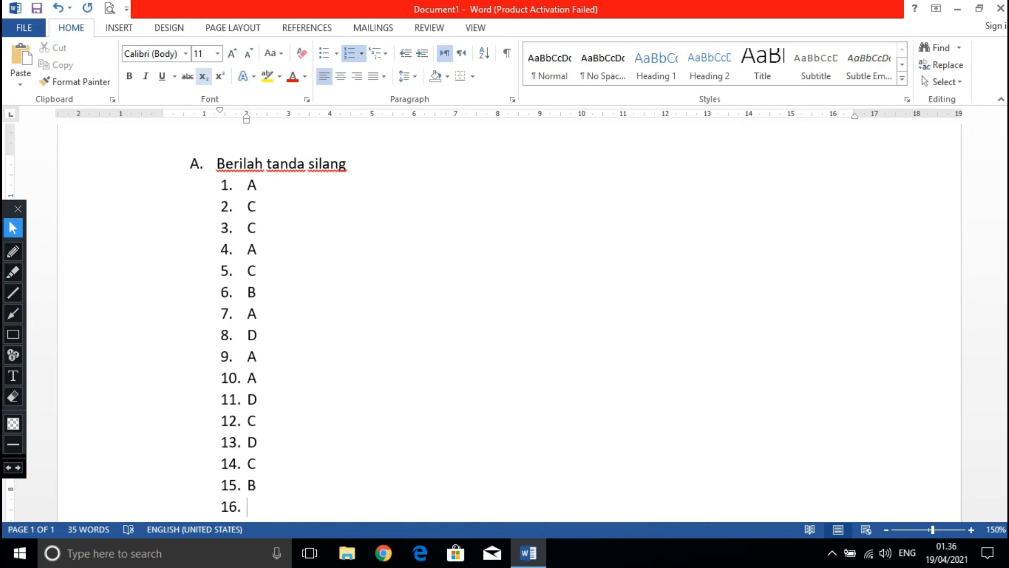
# Enter "B", "B" and "D" as numbered items 16 to 18 and start the nineteenth item.
pyautogui.scroll(-1, 274, 240)
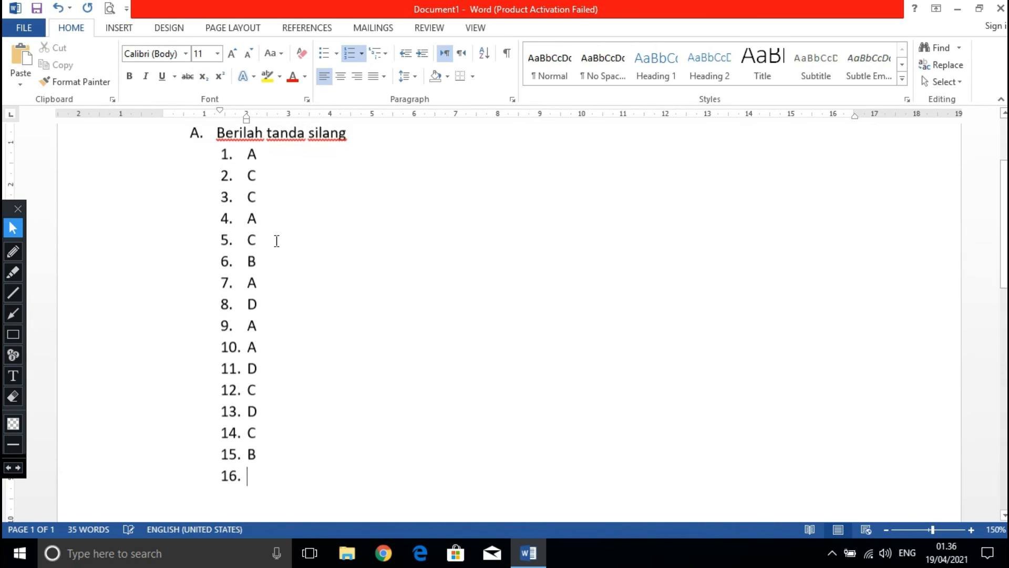
pyautogui.scroll(-3, 276, 241)
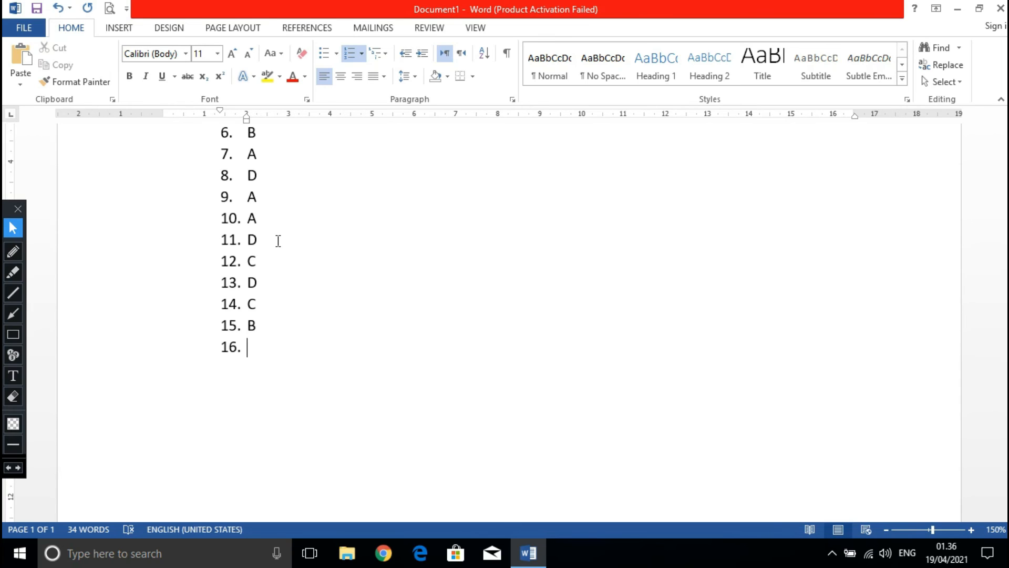
pyautogui.write('b')
pyautogui.press('Return')
pyautogui.write('b')
pyautogui.press('Return')
pyautogui.write('d')
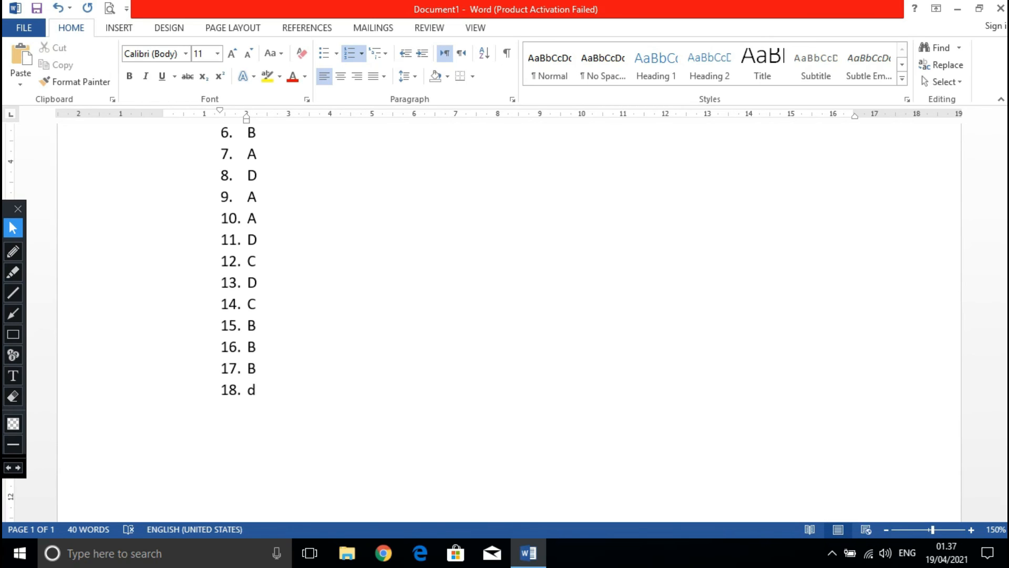
pyautogui.press('Return')
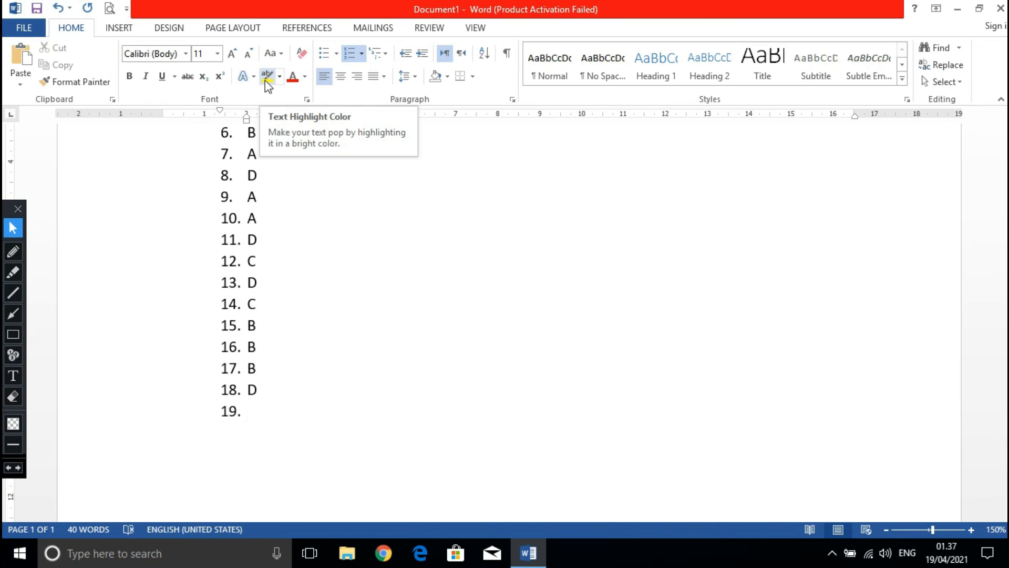
# Highlight numbered items 8 and 9 in yellow and undo both highlights.
pyautogui.click(225, 132)
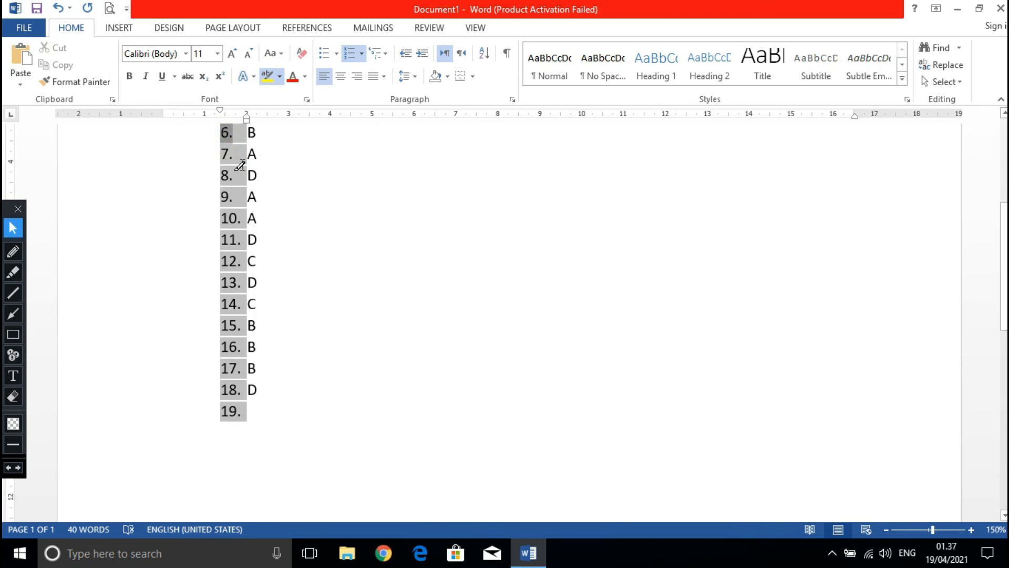
pyautogui.moveTo(255, 172)
pyautogui.mouseDown()
pyautogui.moveTo(264, 170)
pyautogui.moveTo(245, 169)
pyautogui.mouseUp()
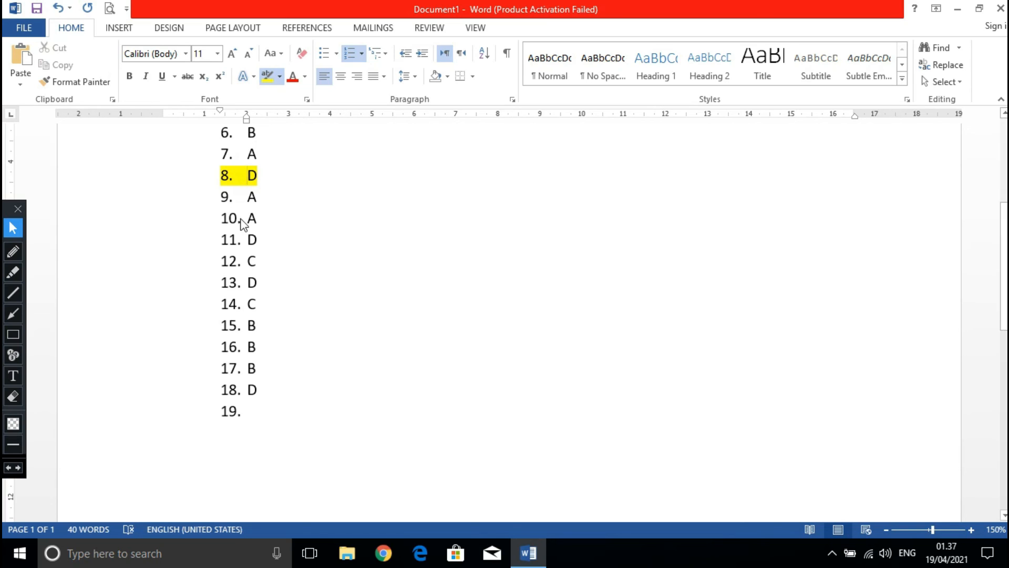
pyautogui.moveTo(263, 195); pyautogui.dragTo(231, 196)
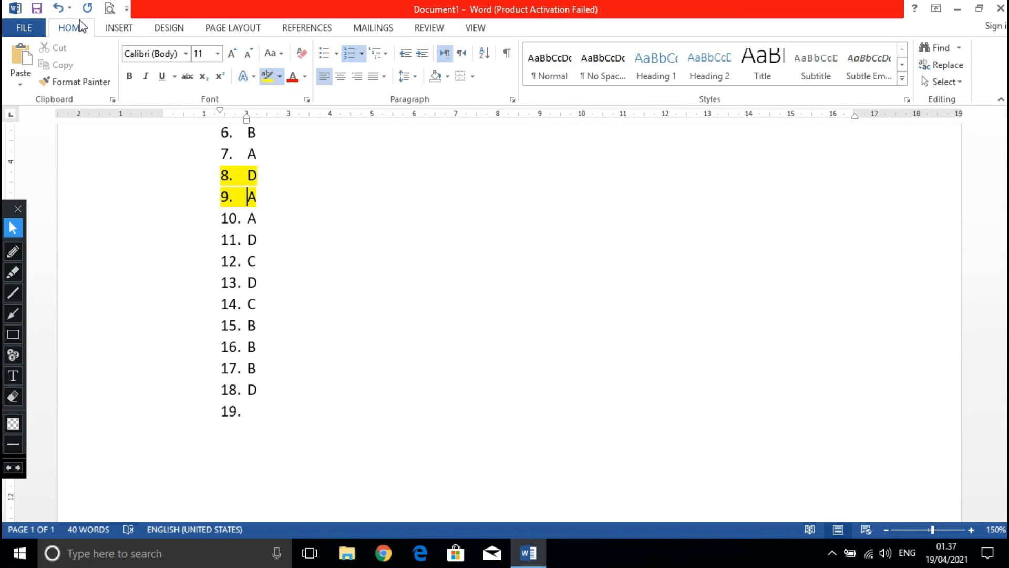
pyautogui.click(59, 7)
pyautogui.click(60, 8)
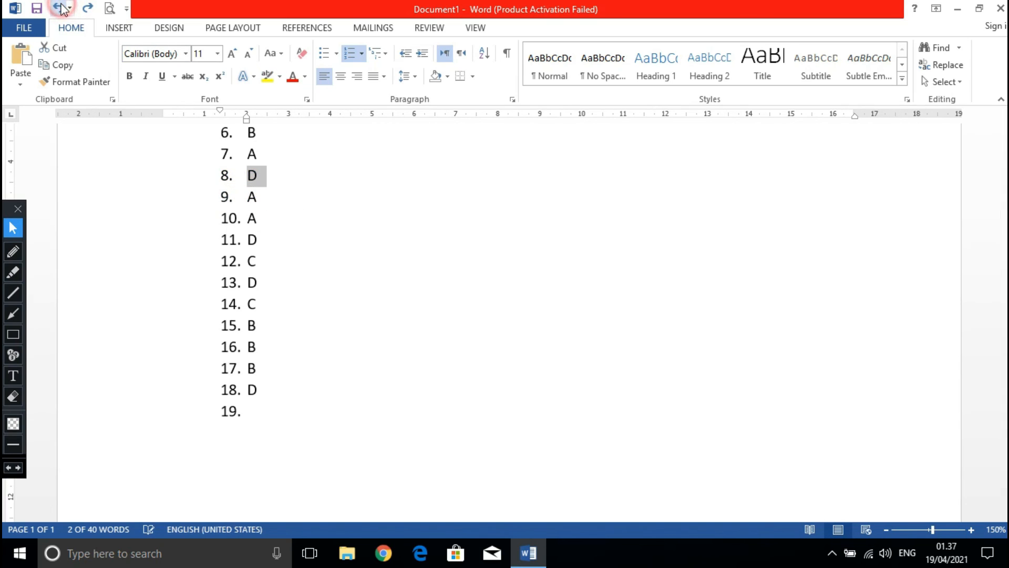
# Enter "C" and "B" as numbered items 19 and 20, and end the numbering on the line below.
pyautogui.click(272, 411)
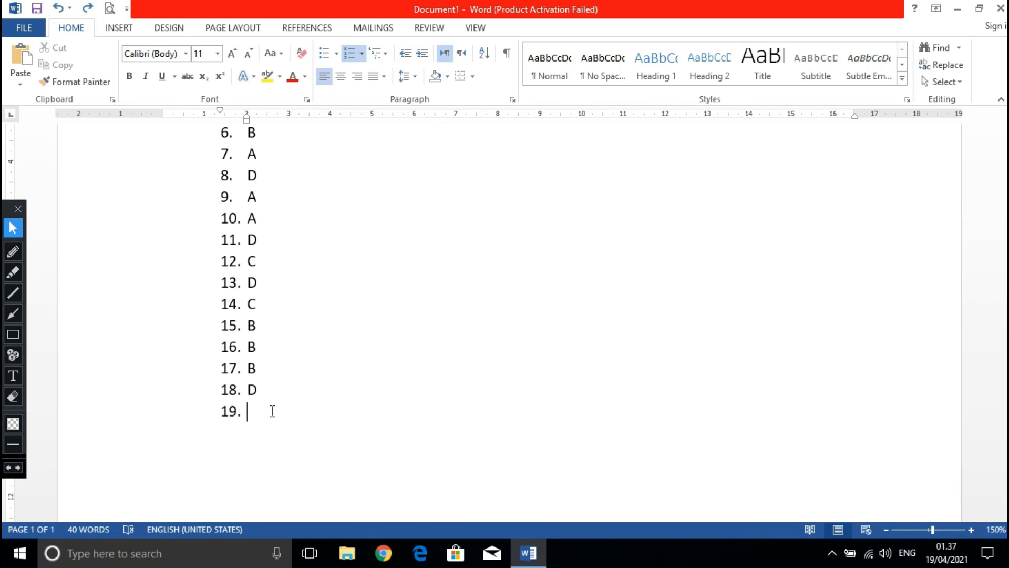
pyautogui.write('c')
pyautogui.scroll(-5, 276, 413)
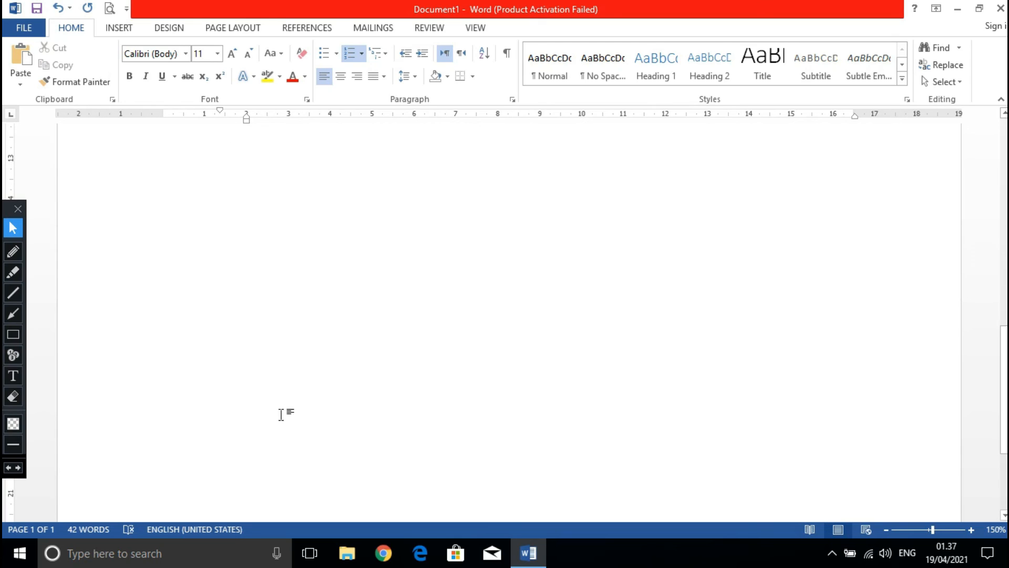
pyautogui.scroll(5, 313, 435)
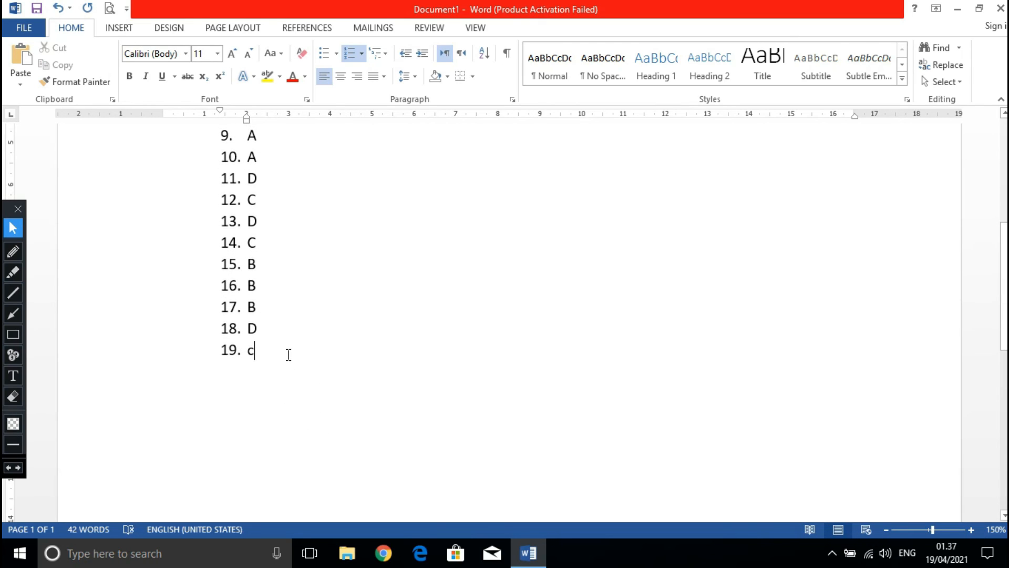
pyautogui.press('Return')
pyautogui.click(249, 372)
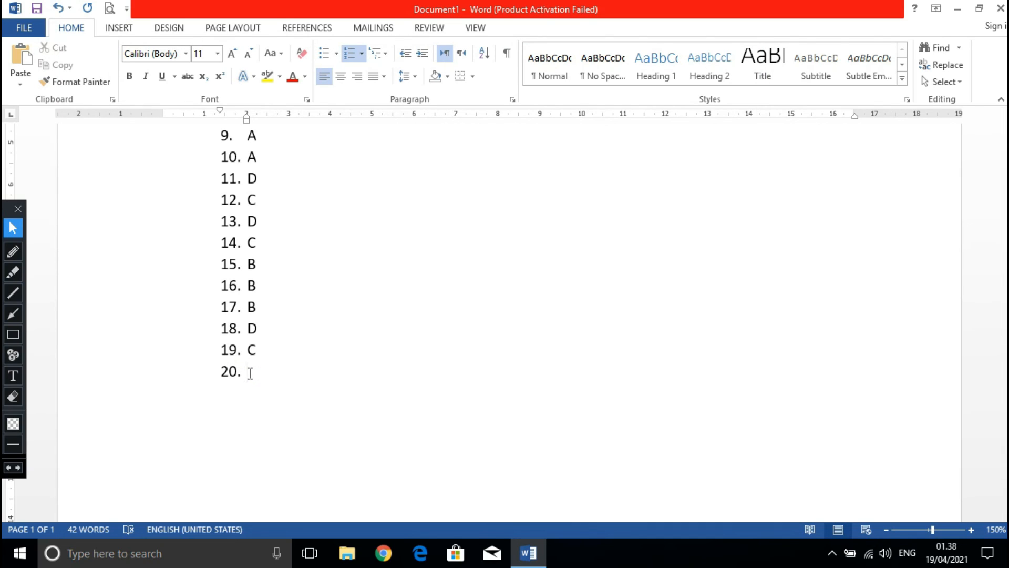
pyautogui.write('b')
pyautogui.press('Return')
pyautogui.press('BackSpace')
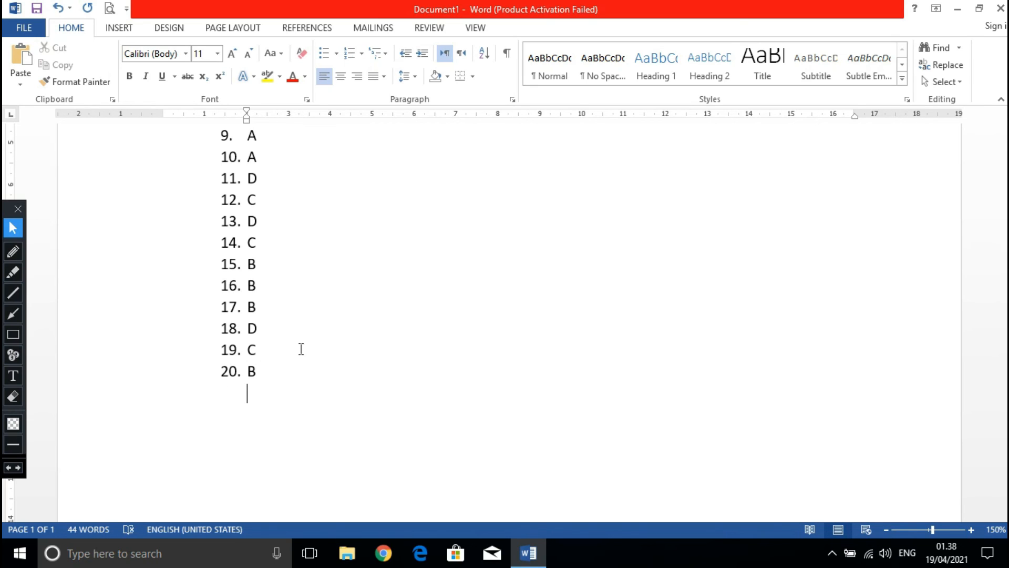
# Show the whole answer list at 120% zoom and close the annotation toolbar.
pyautogui.scroll(2, 315, 338)
pyautogui.scroll(3, 316, 338)
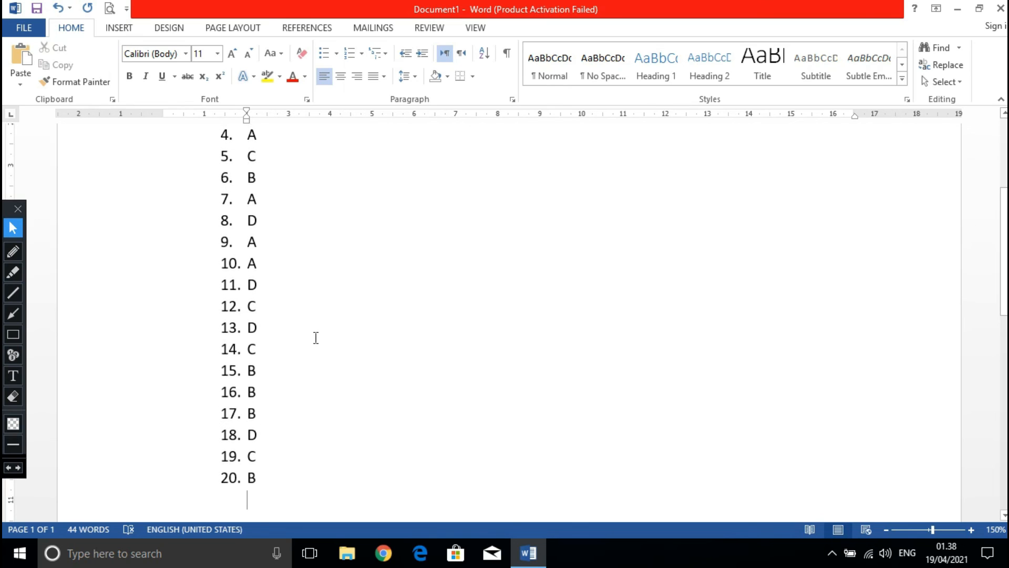
pyautogui.scroll(-3, 316, 338)
pyautogui.scroll(2, 406, 327)
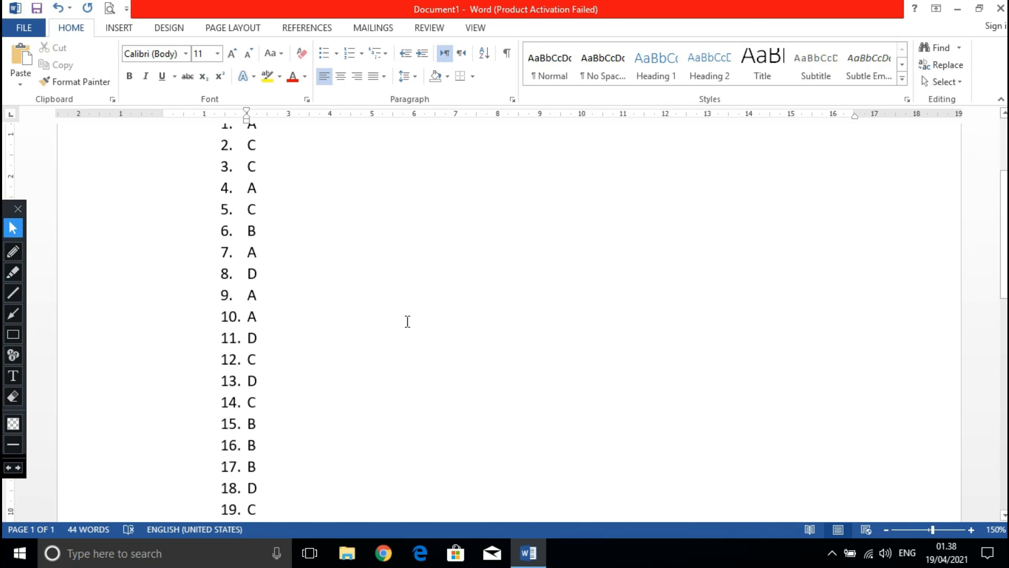
pyautogui.scroll(-1, 406, 327)
pyautogui.scroll(-2, 407, 327)
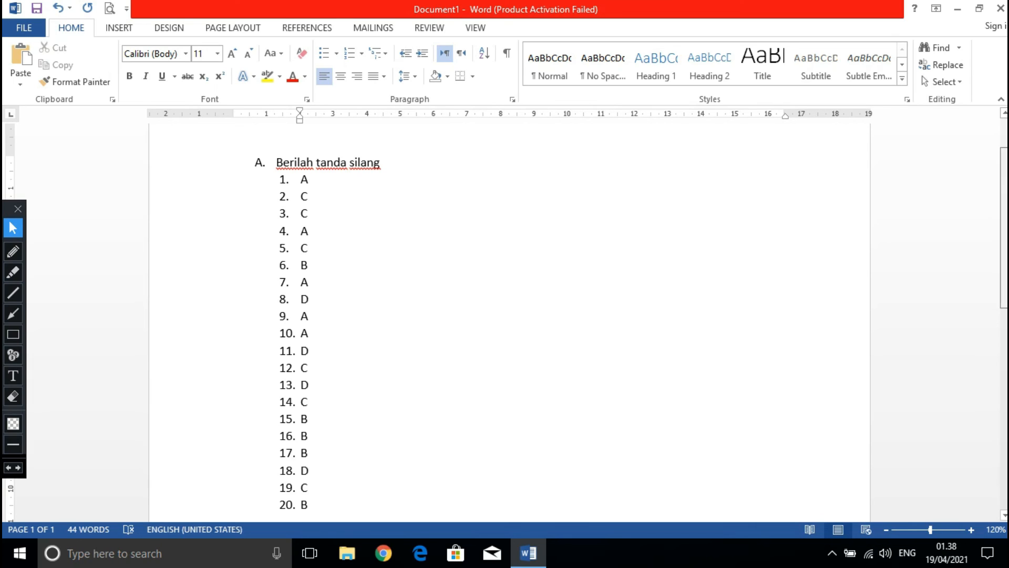
pyautogui.scroll(-1, 504, 315)
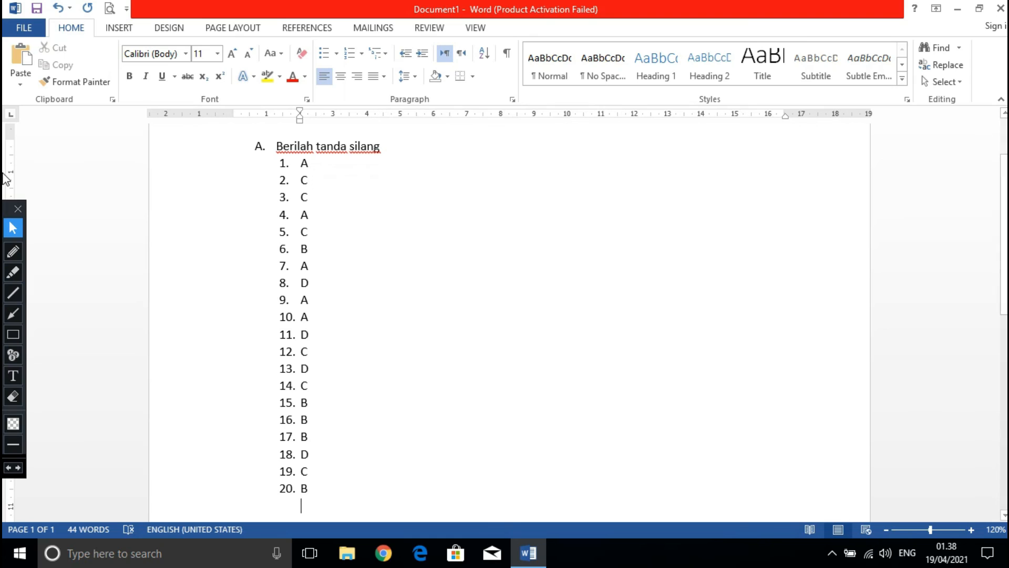
pyautogui.click(19, 209)
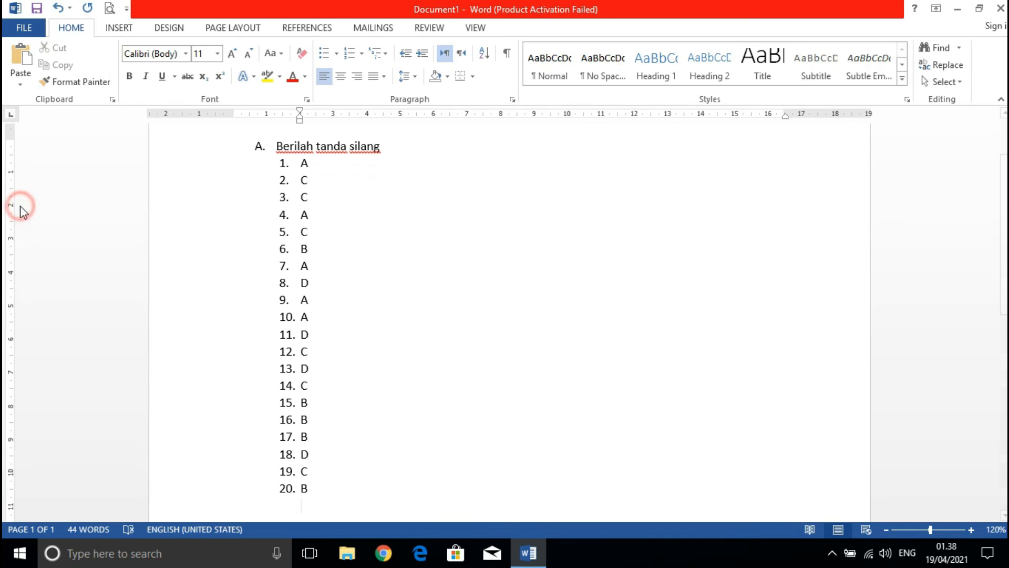